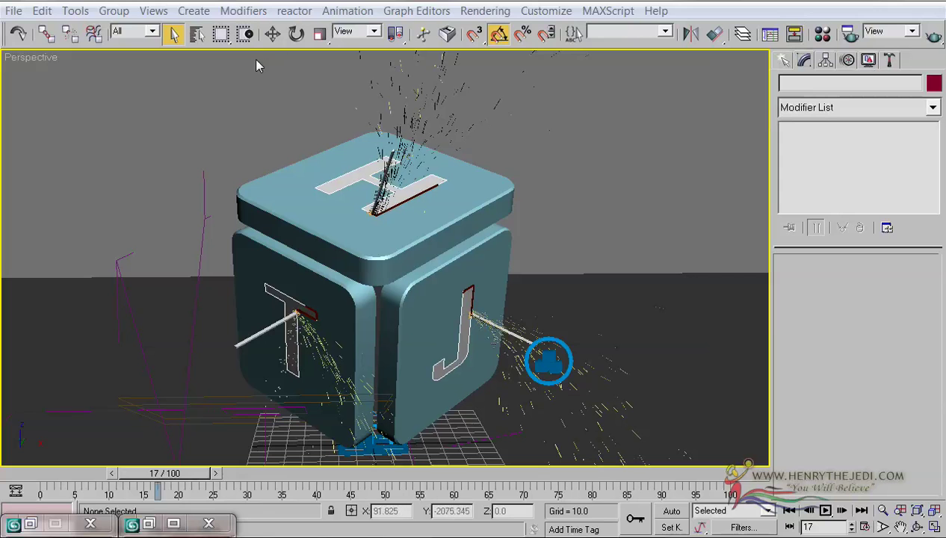
Select the laser beam on the T face and return the animation to frame 0.
left_click(248, 343)
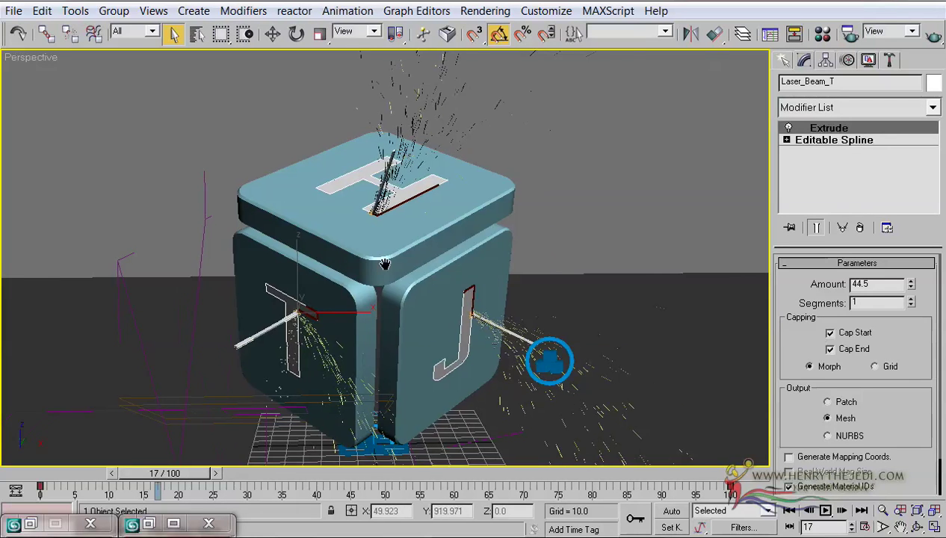
scroll(348, 266, "up", 3)
left_click_drag(171, 472, 45, 458)
key("q")
middle_click_drag(564, 228, 529, 225)
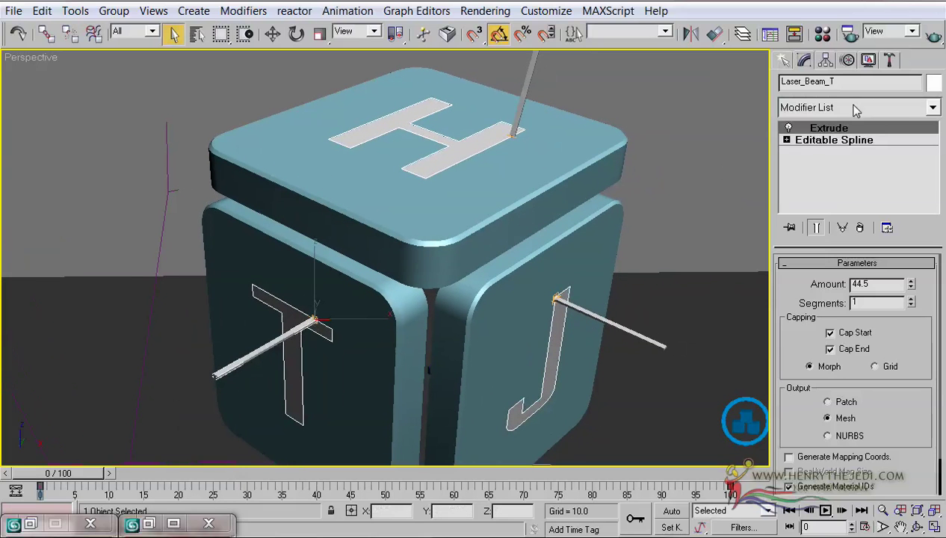
left_click(912, 106)
scroll(934, 54, "down", 5)
left_click_drag(934, 49, 936, 55)
key("Escape")
Add a Taper modifier to the T laser beam and set its taper amount to 2.96.
middle_click_drag(270, 214, 271, 215)
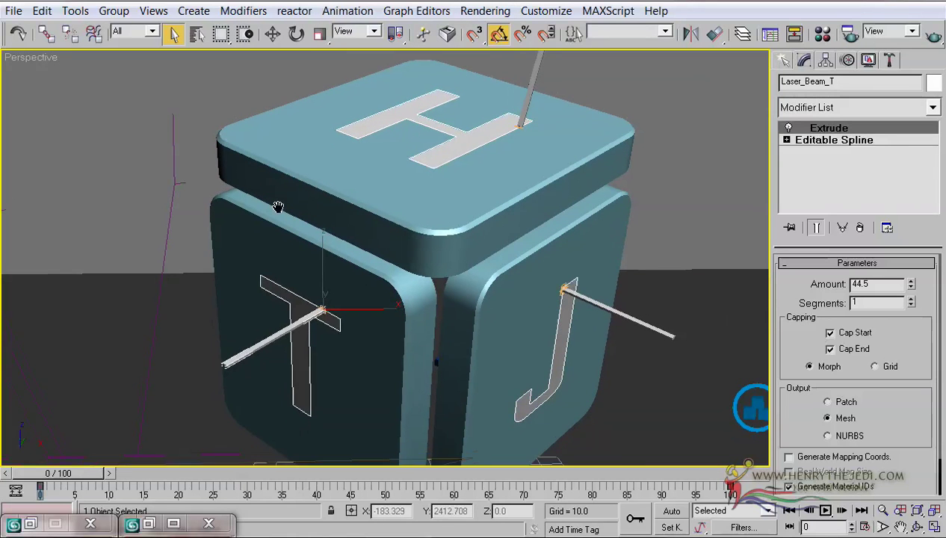
scroll(332, 323, "up", 5)
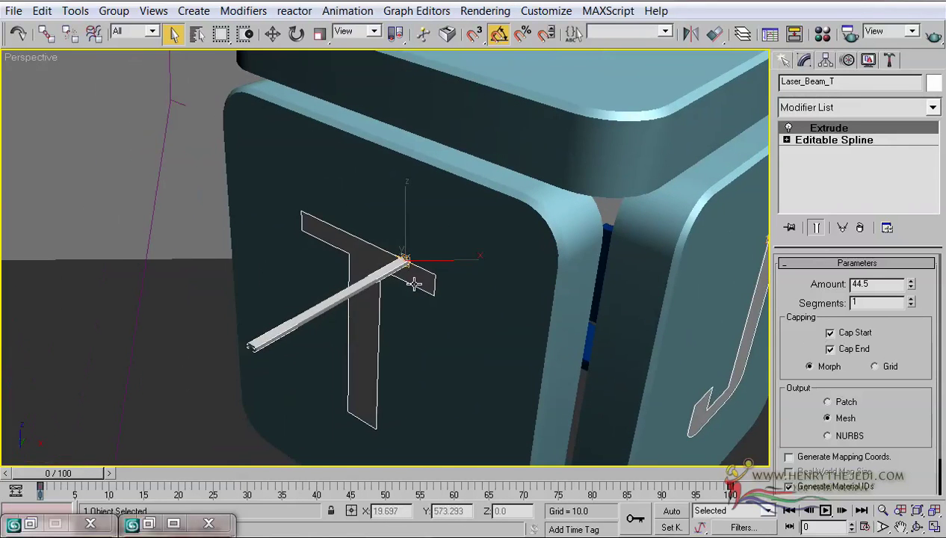
left_click(888, 110)
left_click_drag(934, 33, 933, 73)
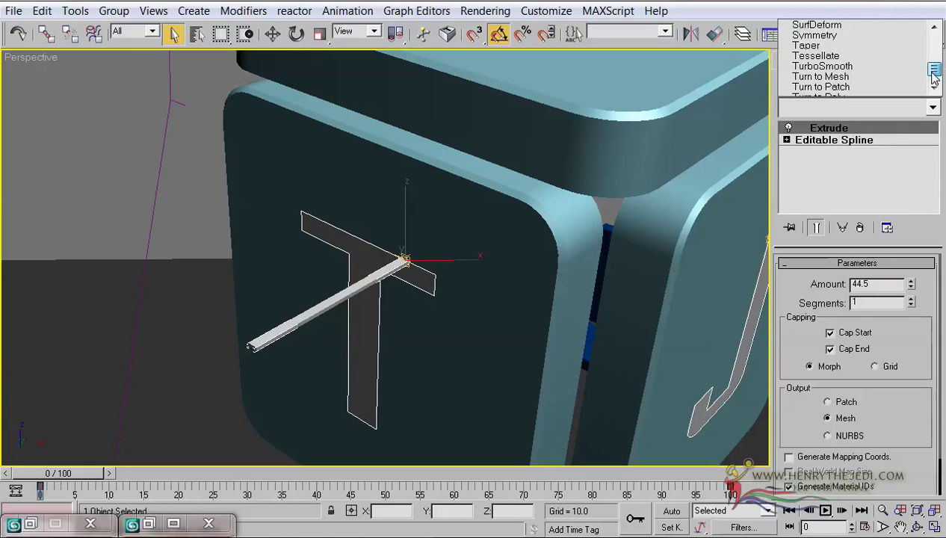
left_click(860, 40)
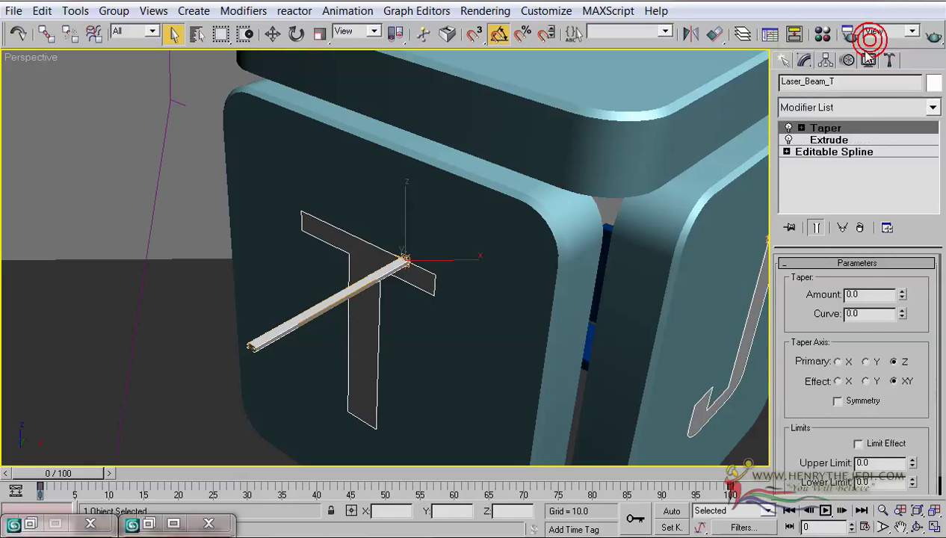
left_click_drag(902, 295, 900, 69)
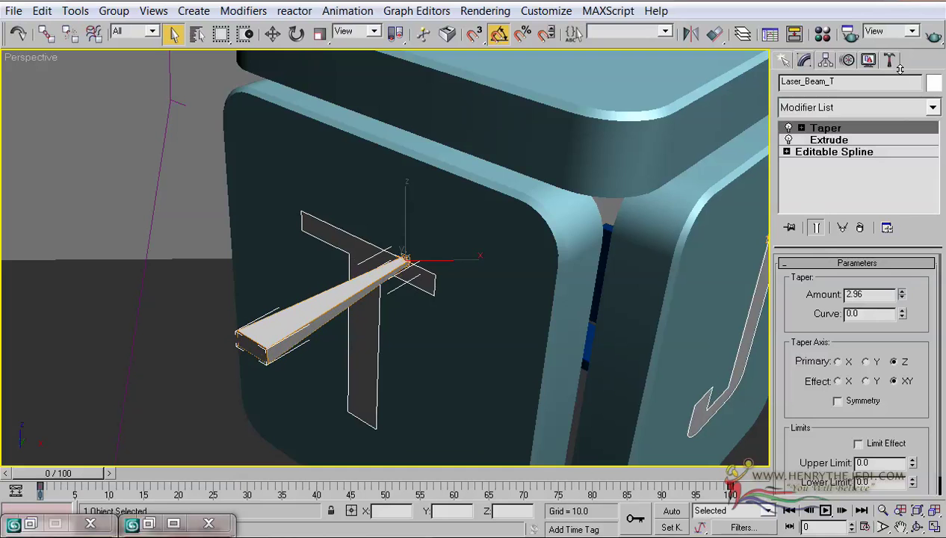
Enable Auto Key and set the beam's Extrude amount to 0 at frame 0.
scroll(179, 334, "down", 5)
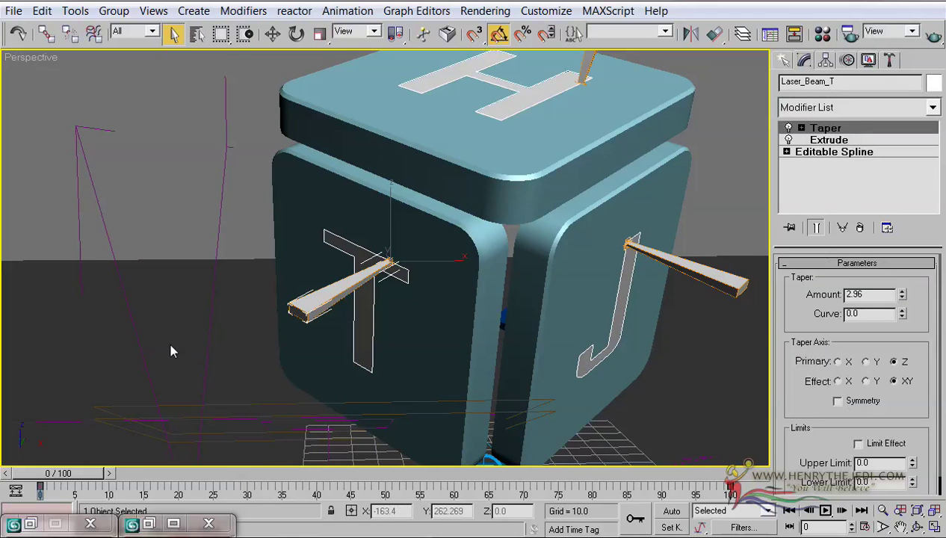
left_click(671, 511)
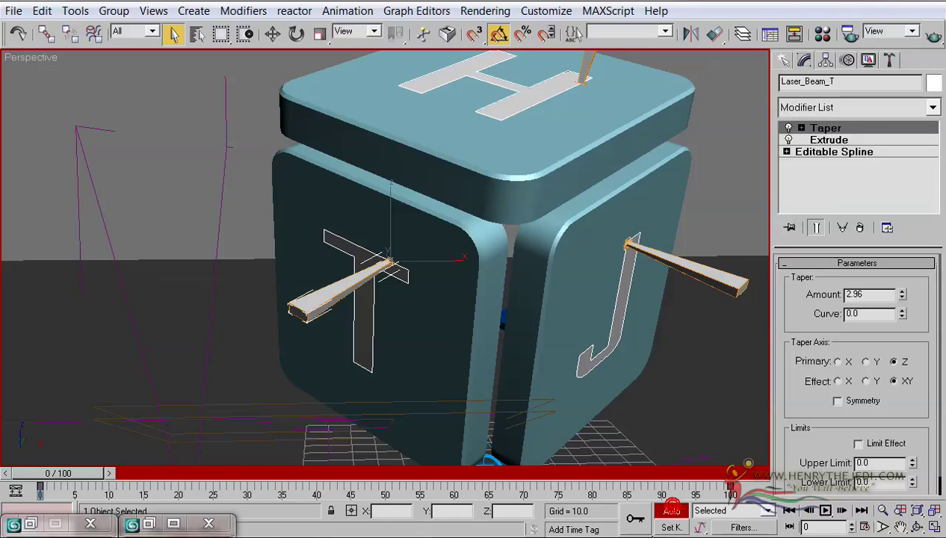
left_click(825, 141)
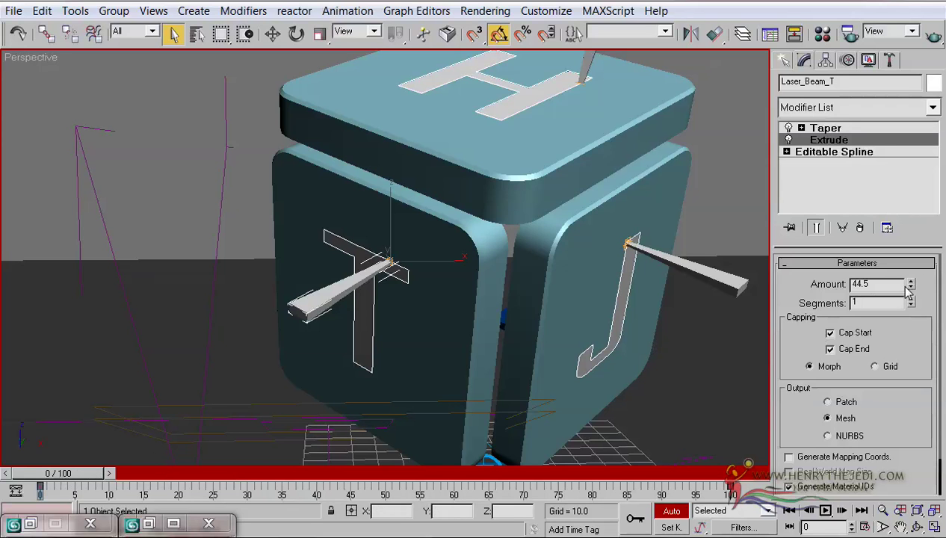
scroll(549, 284, "up", 4)
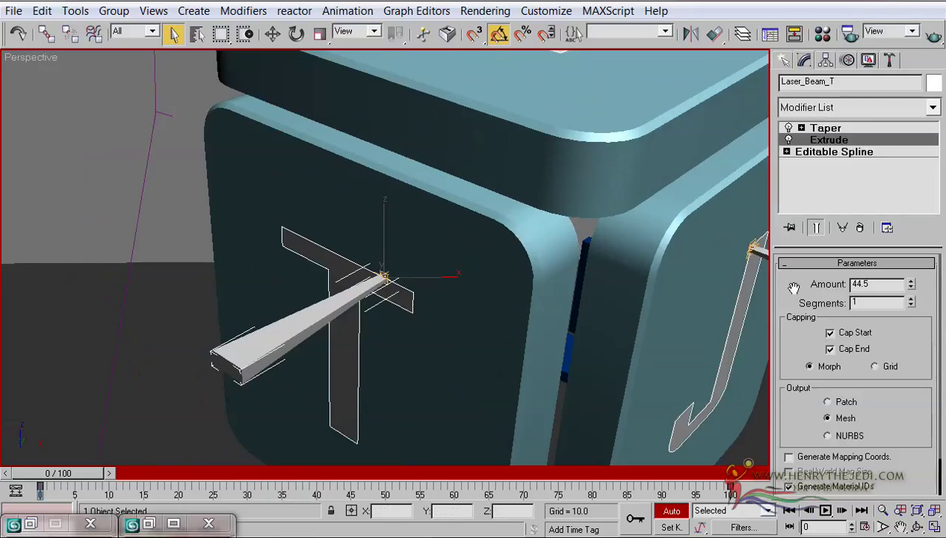
right_click(911, 287)
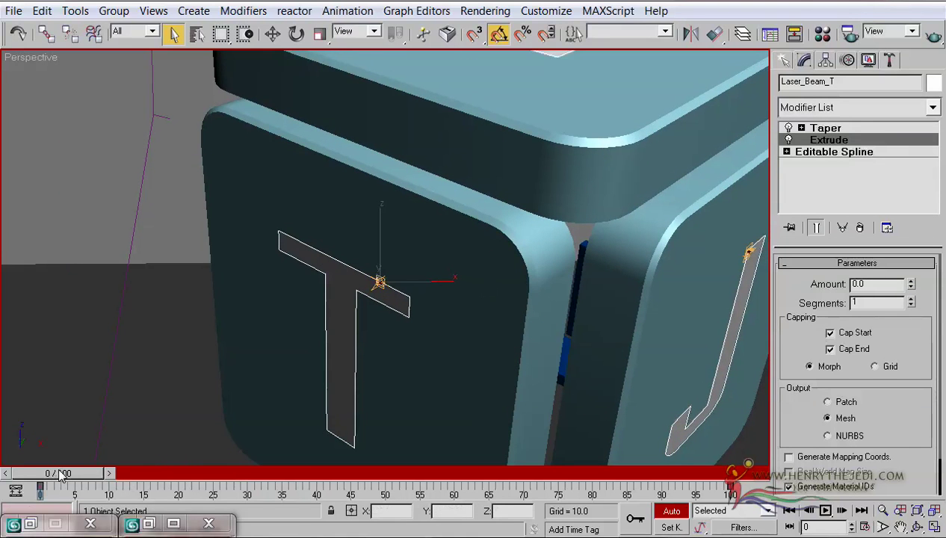
Go to frame 5 and key the beam's Extrude amount at 74.
scroll(542, 186, "down", 3)
middle_click_drag(268, 270, 259, 268)
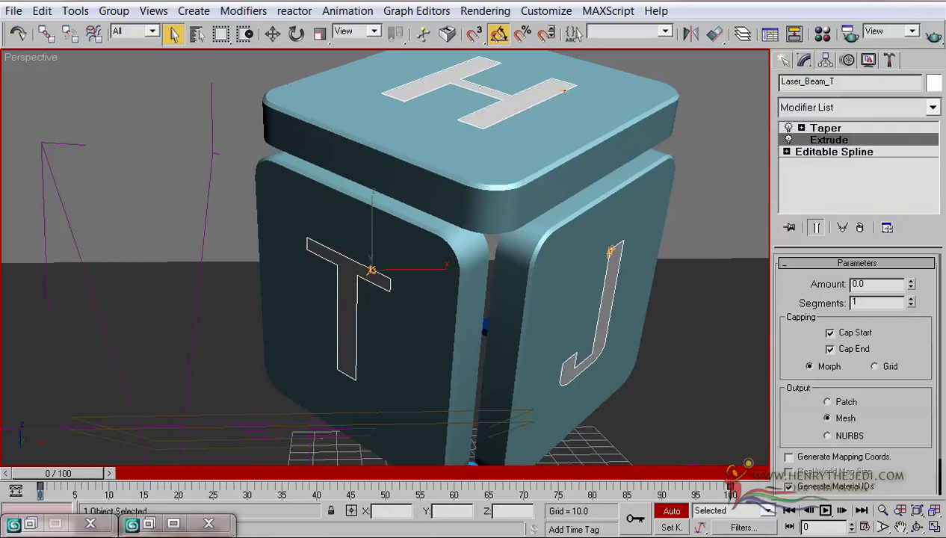
left_click_drag(72, 475, 104, 480)
key("q")
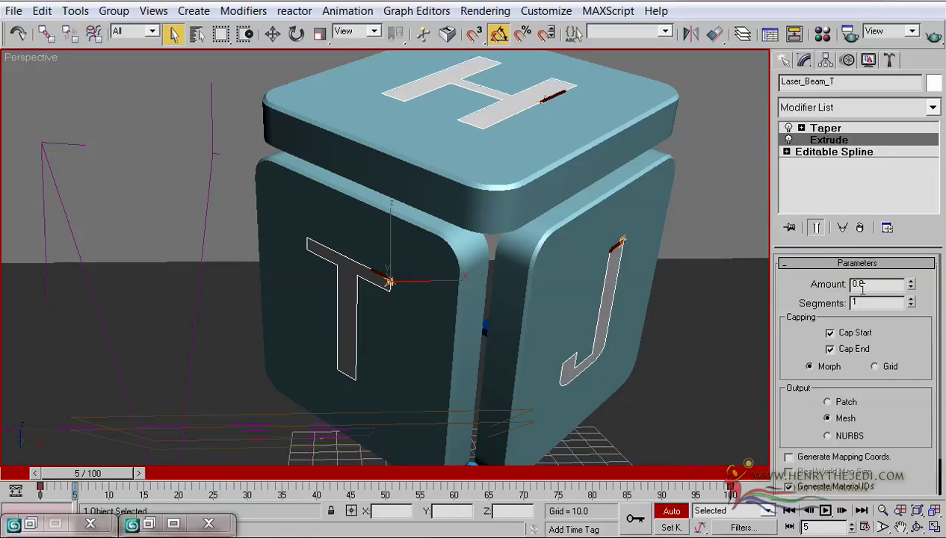
left_click_drag(913, 287, 907, 173)
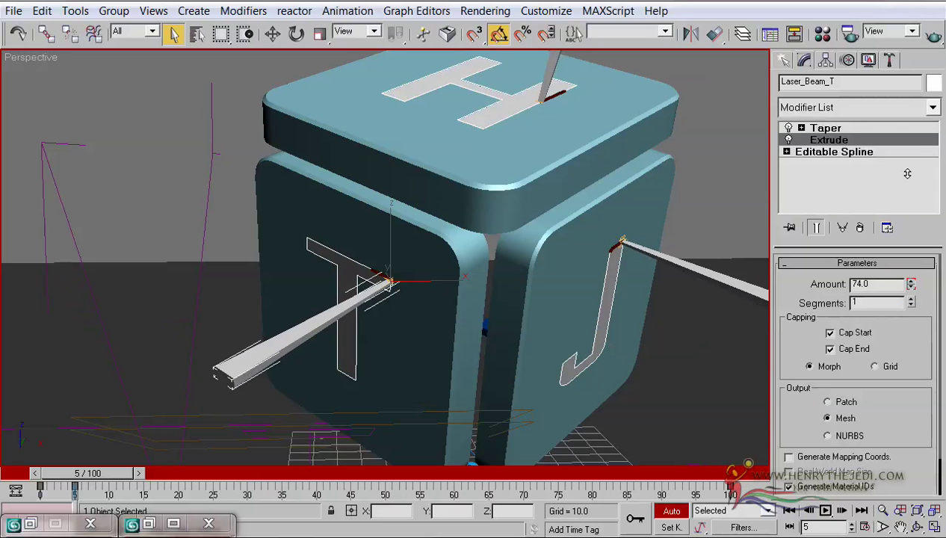
Turn off Auto Key and set the beam's Taper amount to 6.78.
left_click(826, 128)
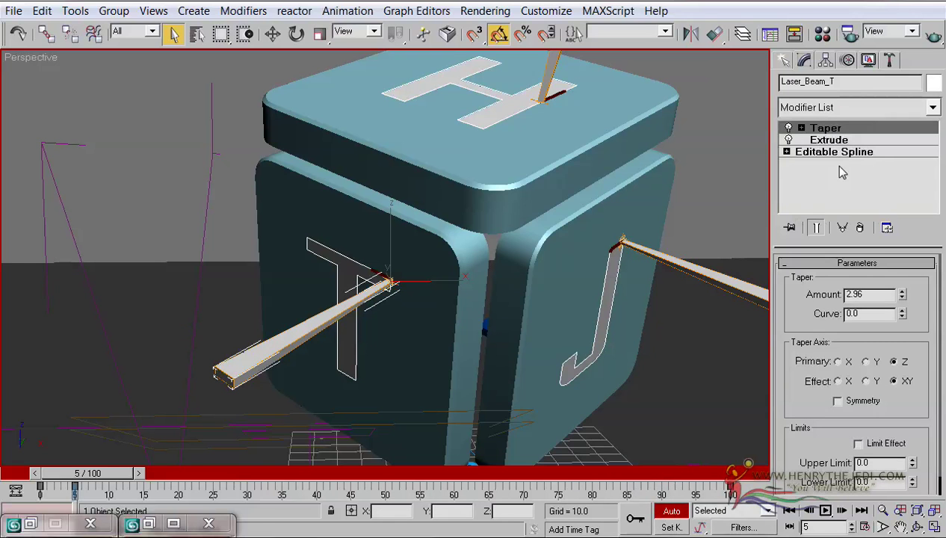
left_click(672, 514)
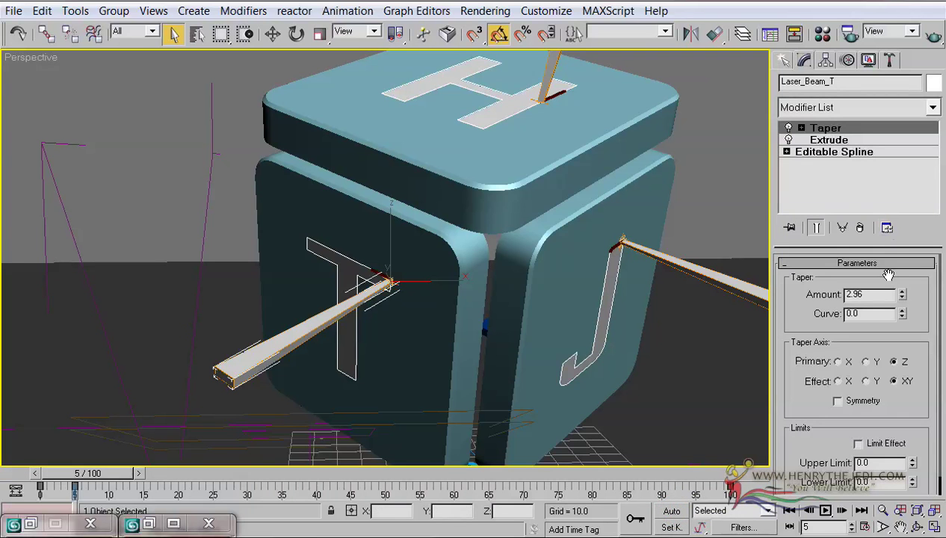
left_click_drag(902, 294, 902, 265)
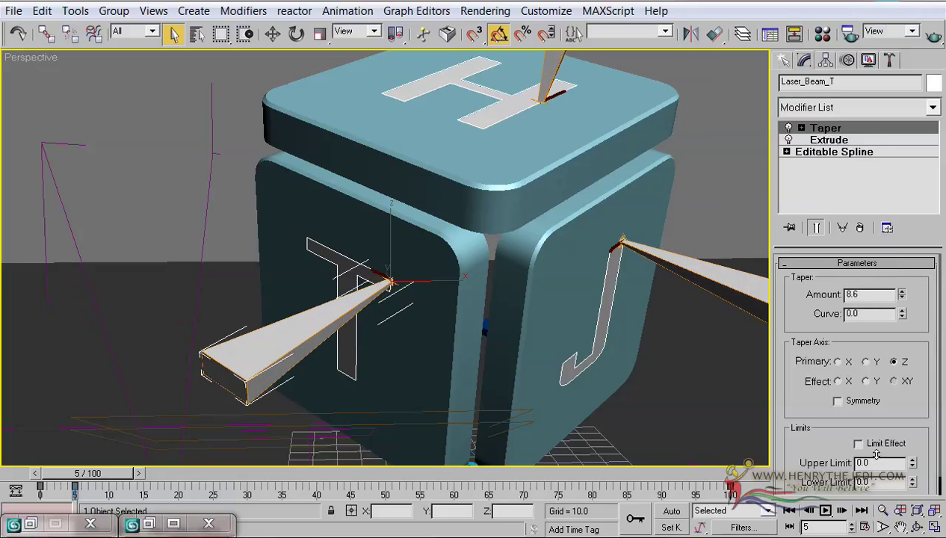
left_click_drag(875, 469, 876, 475)
left_click_drag(902, 294, 902, 299)
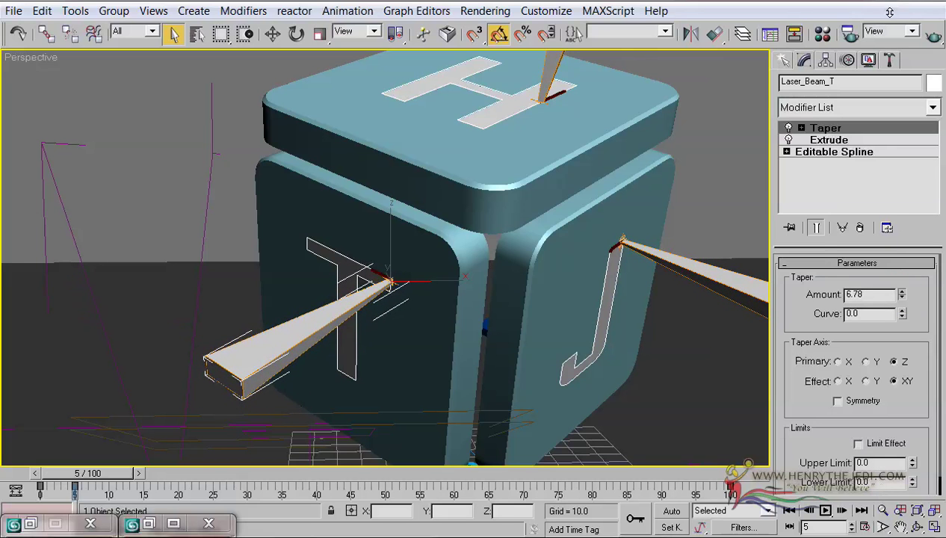
Re-enable Auto Key and key the beam's Extrude amount at 244 on frame 5.
left_click(825, 141)
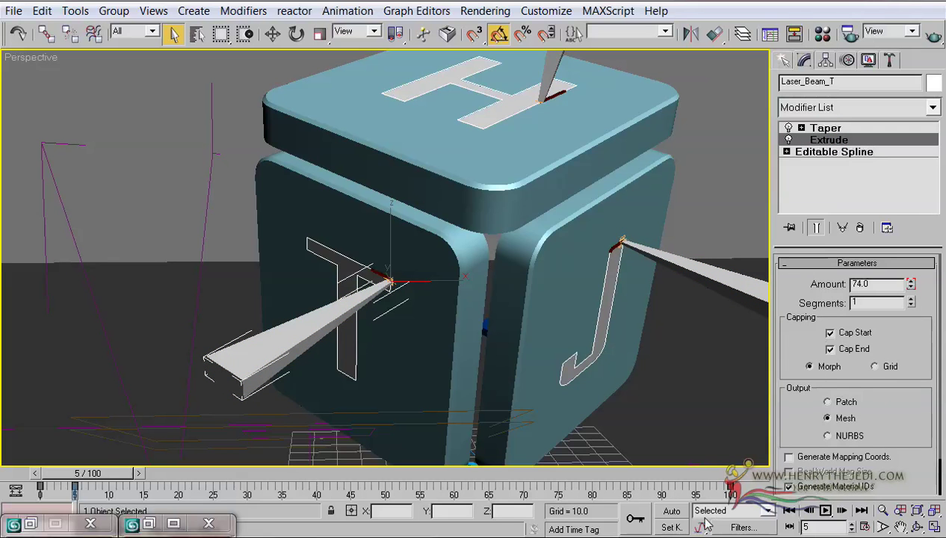
left_click(672, 511)
left_click_drag(910, 284, 896, 42)
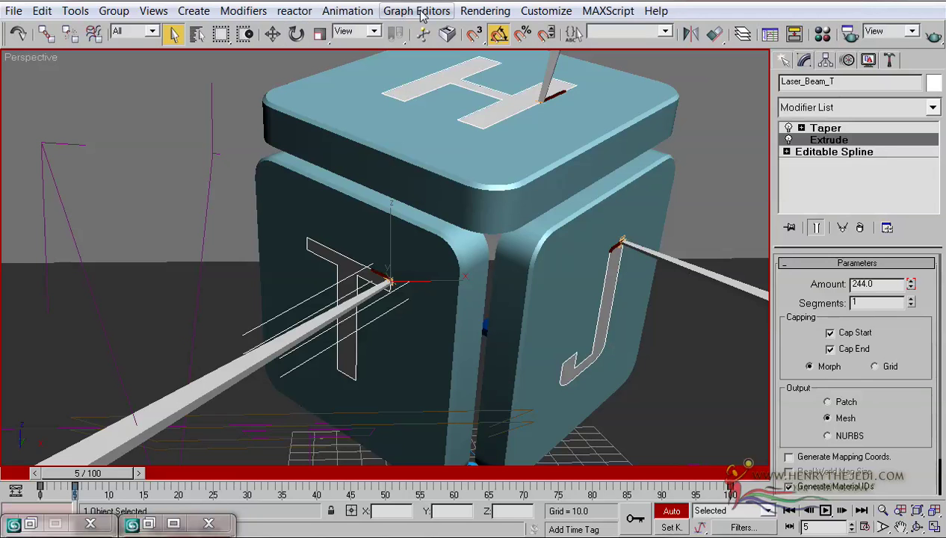
Set the render output size to HDTV (video) at 1280x720 and minimise the render settings.
left_click(482, 11)
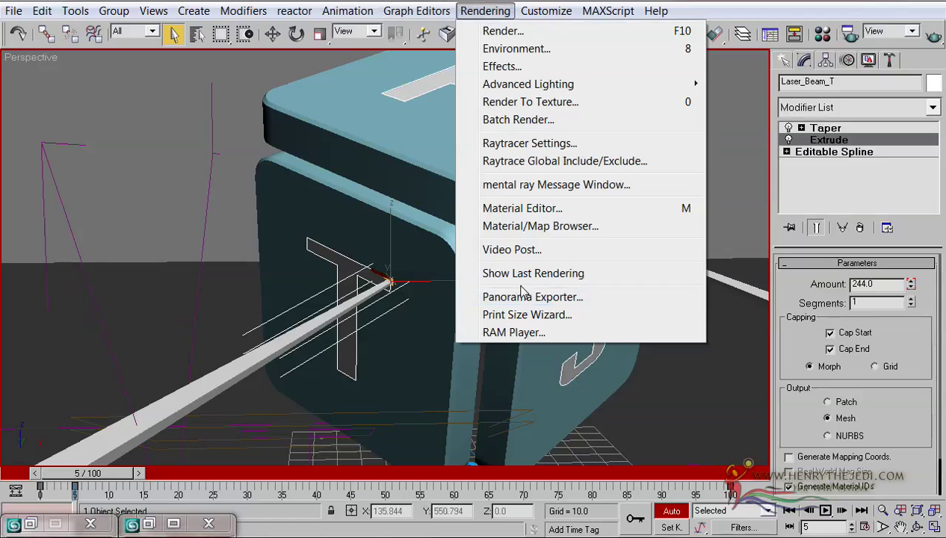
left_click(529, 33)
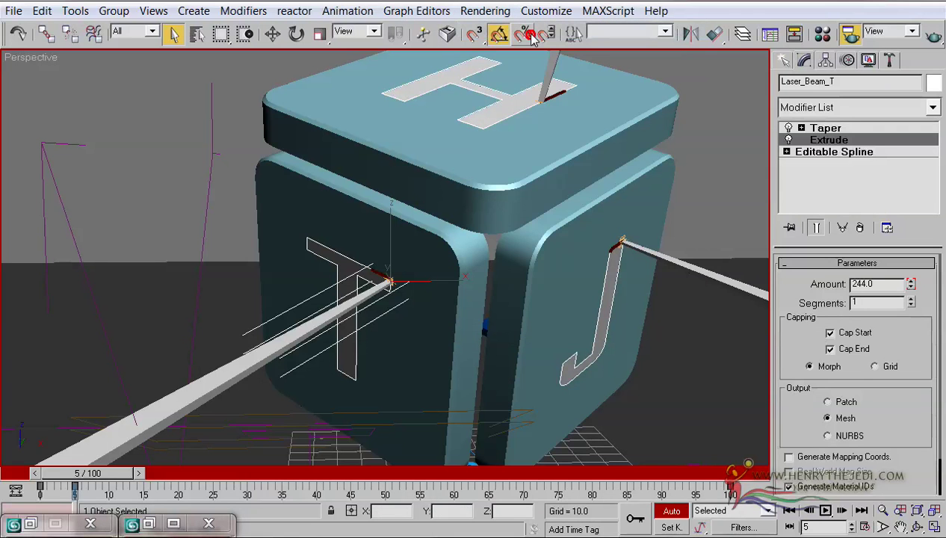
left_click_drag(789, 59, 529, 60)
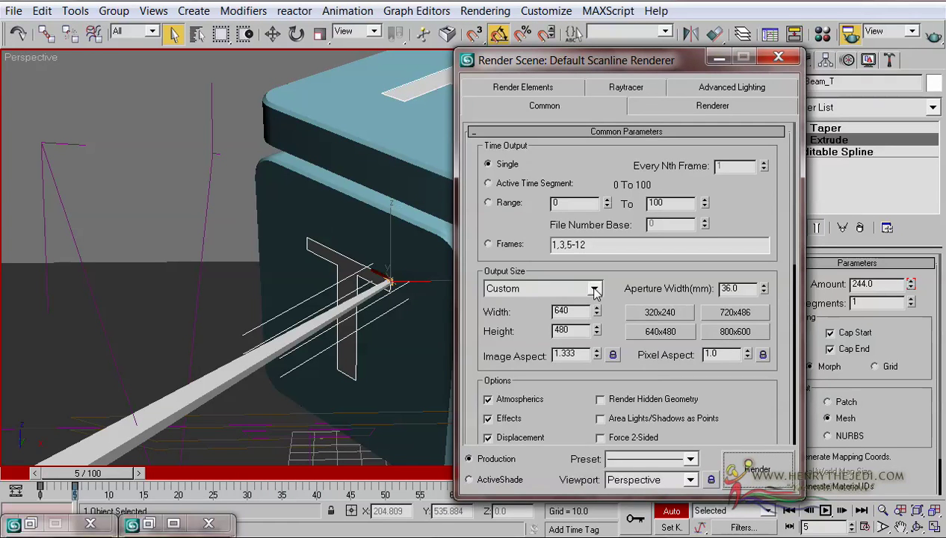
left_click(594, 289)
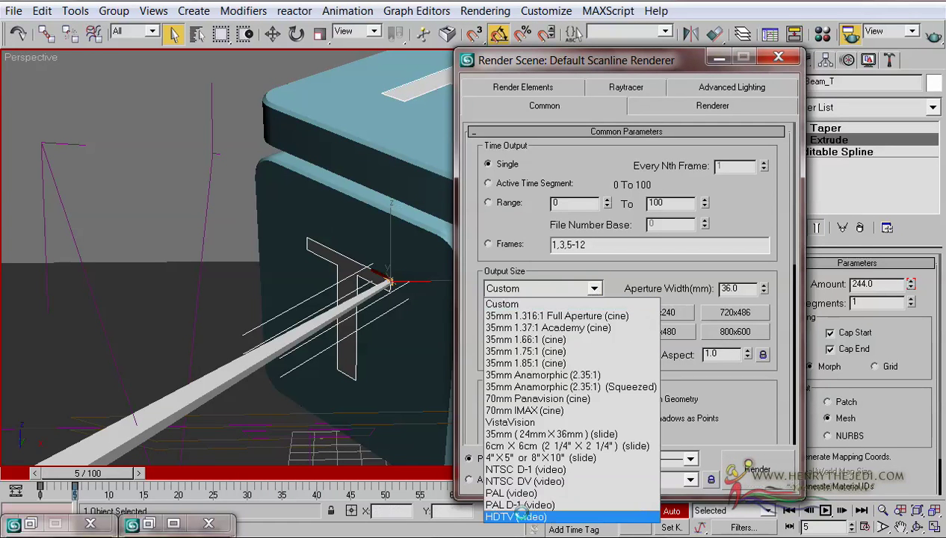
left_click(515, 517)
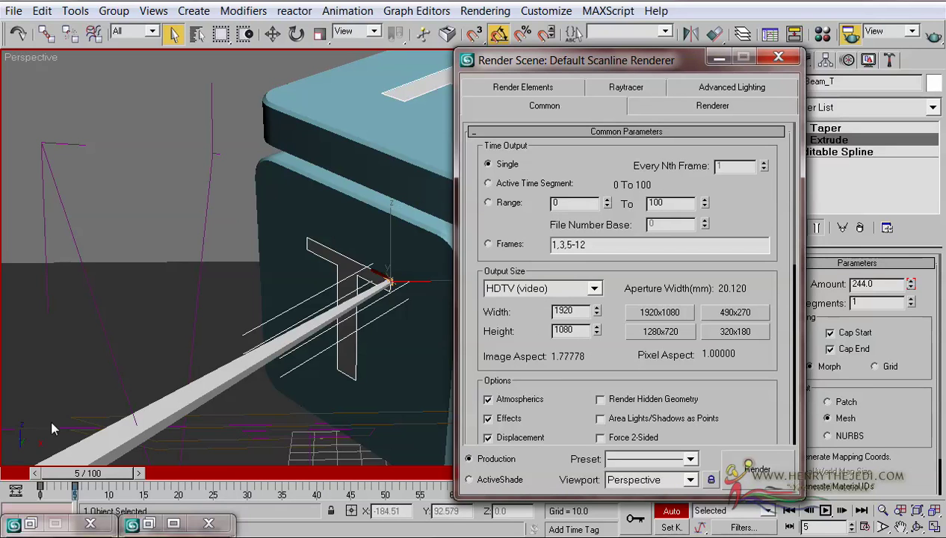
left_click(679, 330)
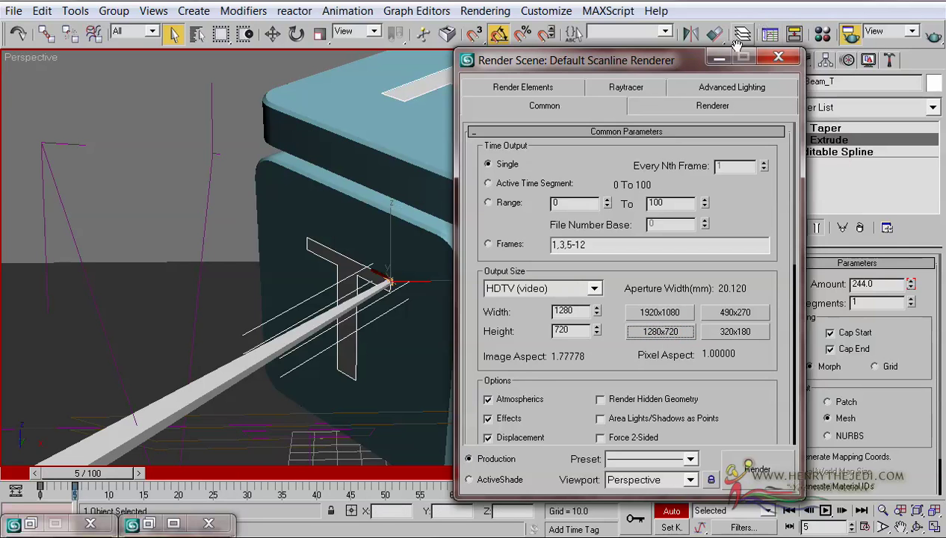
left_click(719, 58)
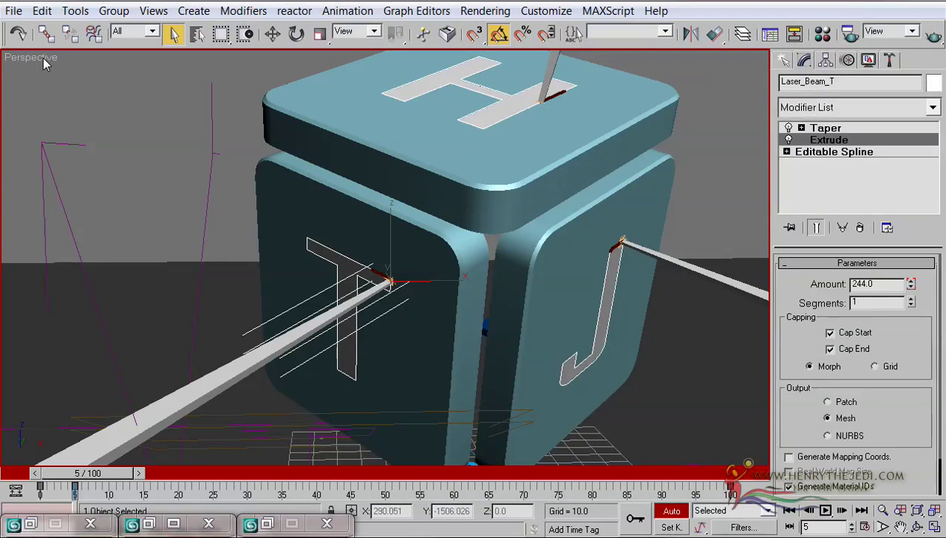
Show the safe frame in the Perspective viewport.
right_click(43, 58)
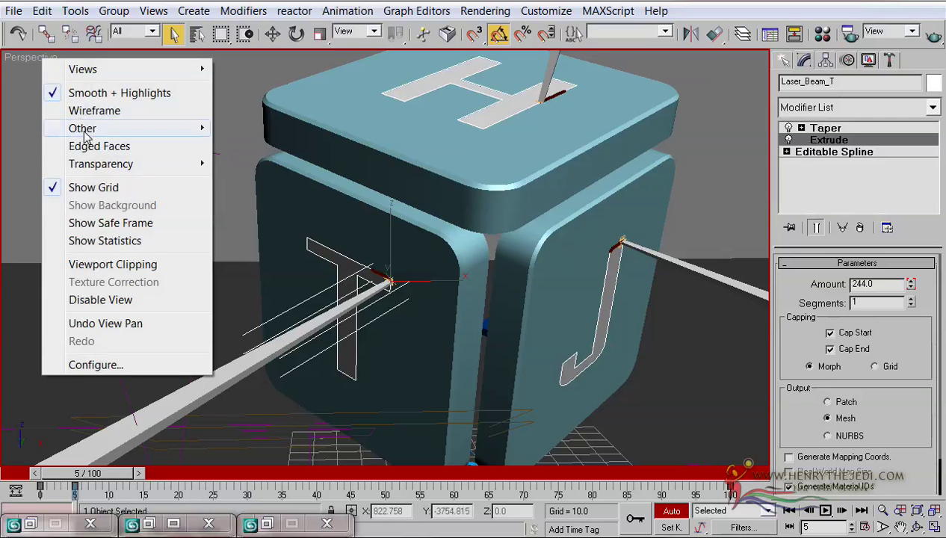
left_click(97, 223)
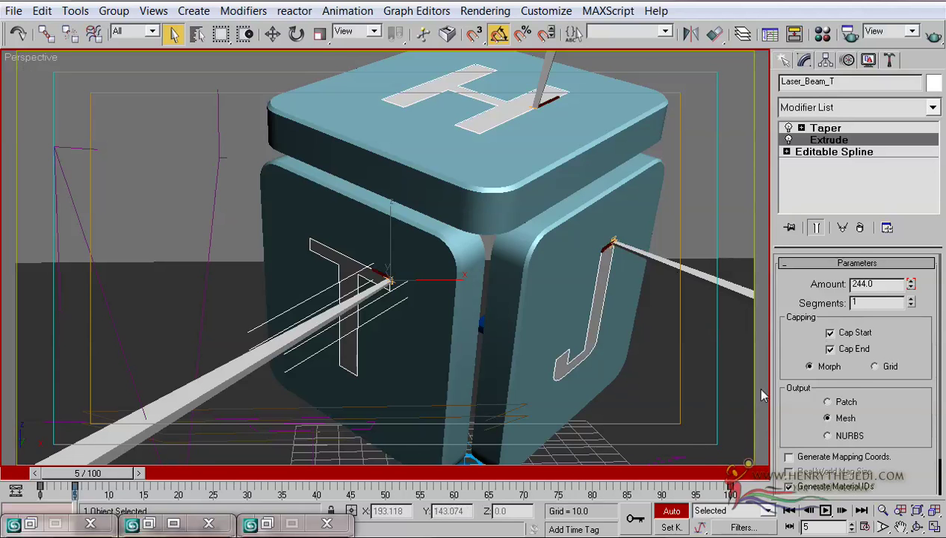
left_click(882, 510)
left_click_drag(397, 153, 472, 182)
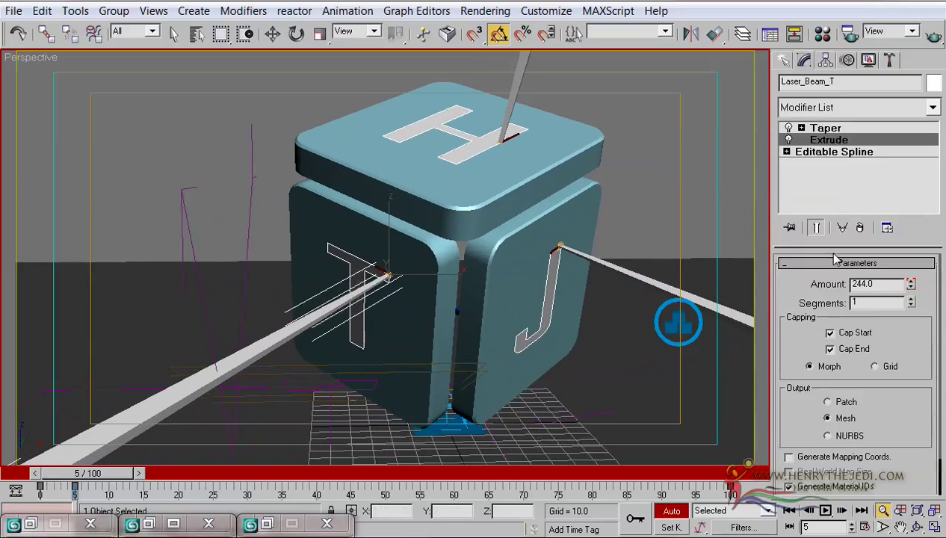
Set the frame 5 Extrude amount of the beam to 322.5 and turn off Auto Key.
left_click_drag(910, 283, 911, 198)
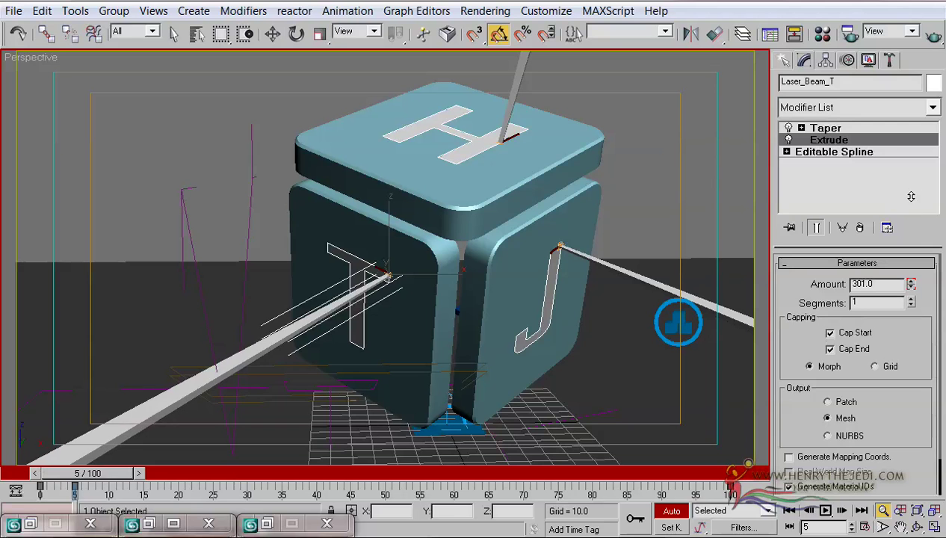
left_click_drag(493, 198, 492, 428)
left_click_drag(491, 358, 489, 241)
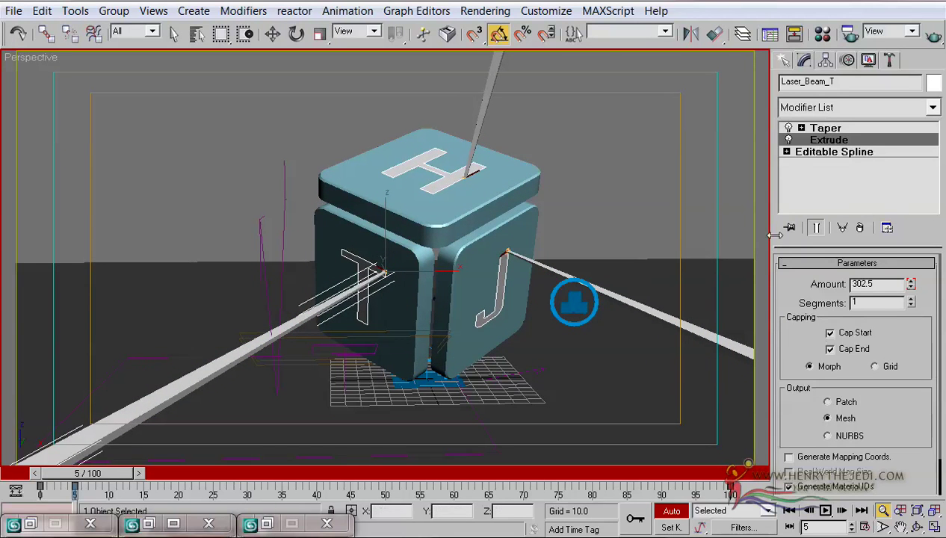
left_click_drag(910, 285, 900, 258)
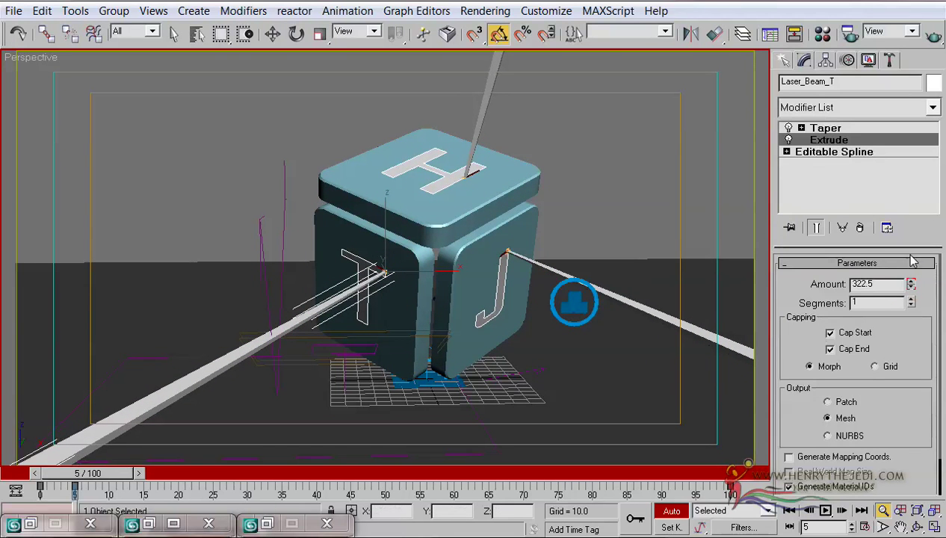
left_click(670, 510)
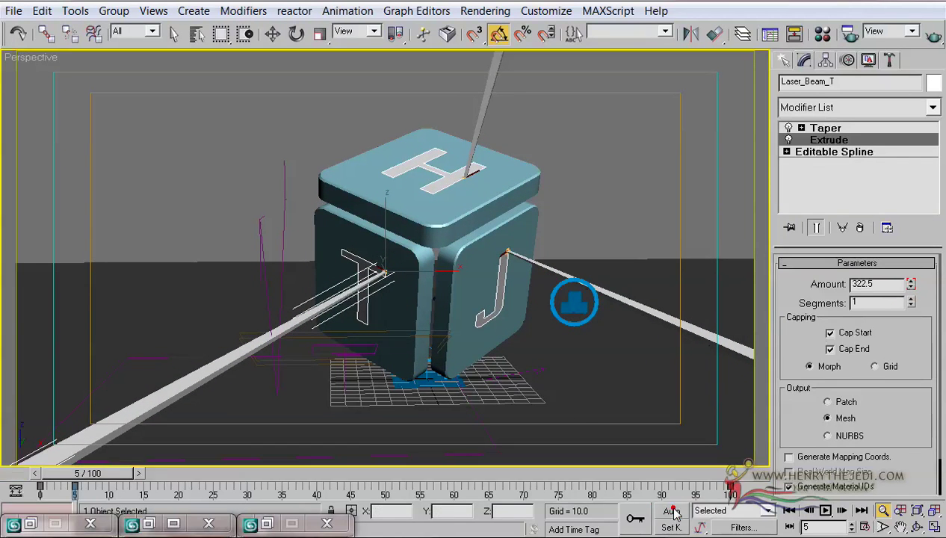
Set the Taper amount of Laser_Beam_T to 7.17.
left_click(822, 129)
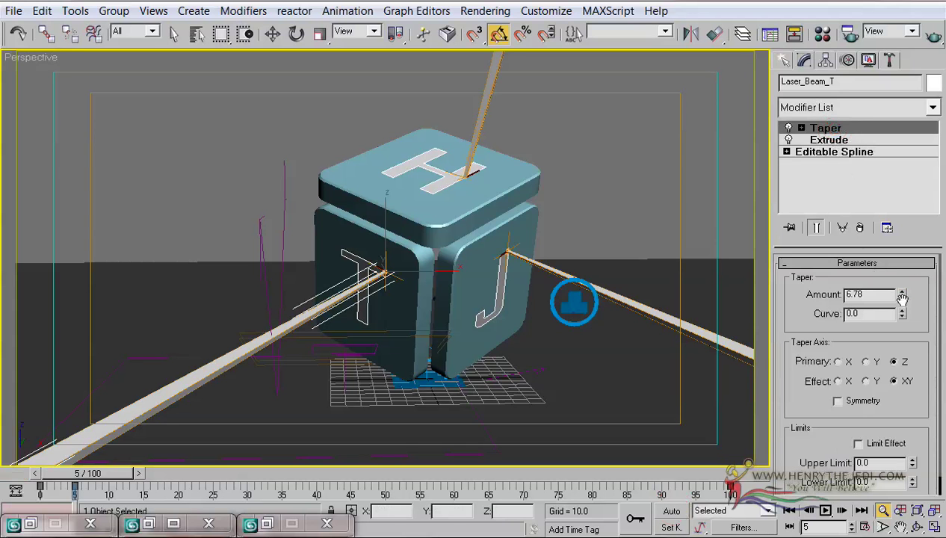
left_click_drag(898, 282, 898, 277)
middle_click_drag(580, 285, 559, 295)
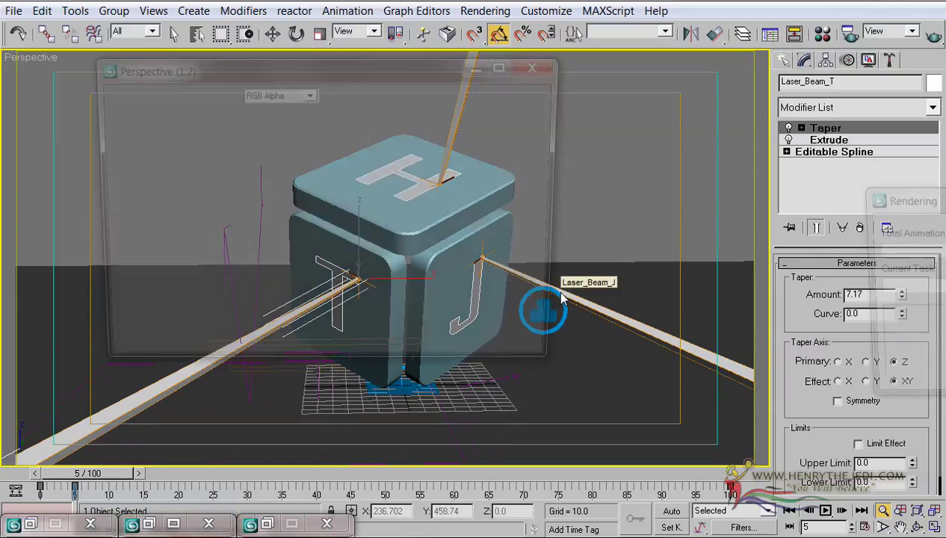
Render frame 5 of the Perspective view to check the beams' thickness and reach, and close the render.
key("shift+q")
left_click(319, 192)
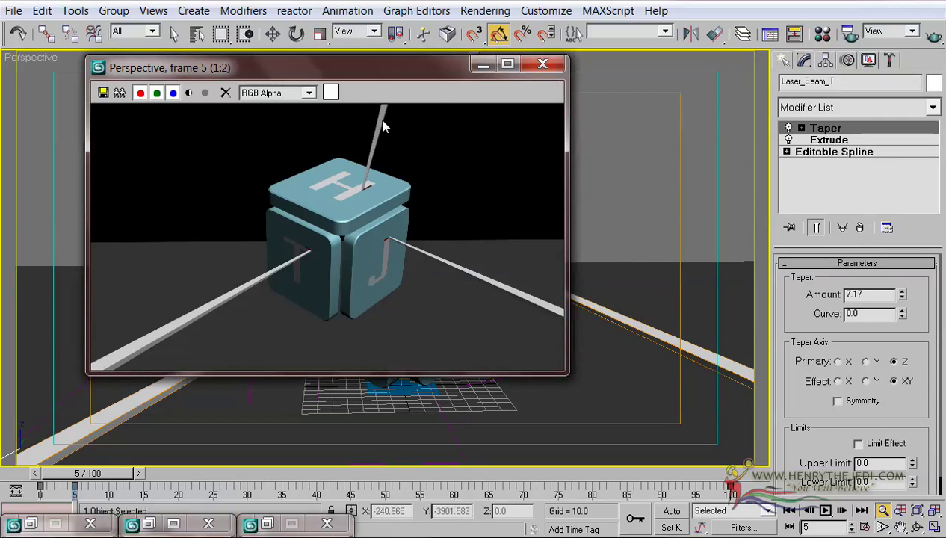
left_click(553, 65)
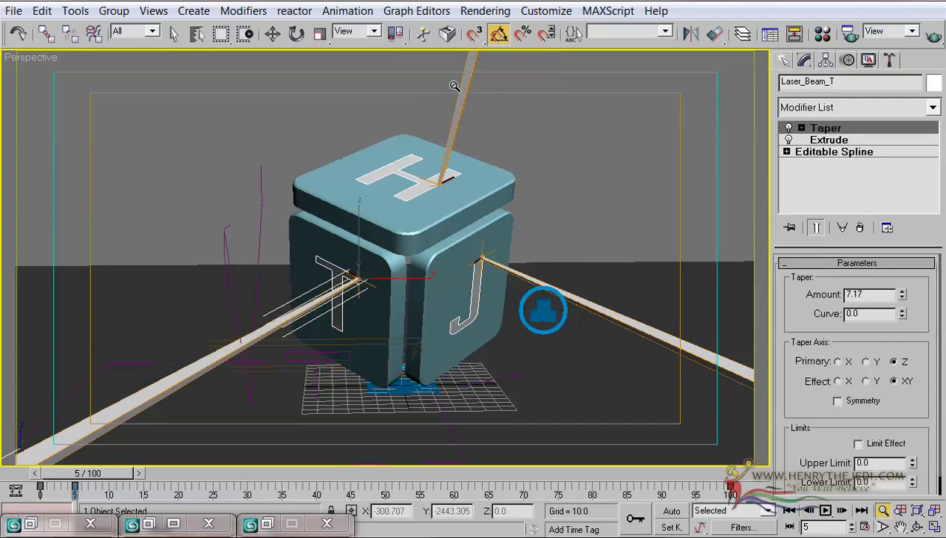
Play and scrub the animation from frame 0 to examine how the beams shoot out and cut the letters.
left_click(170, 34)
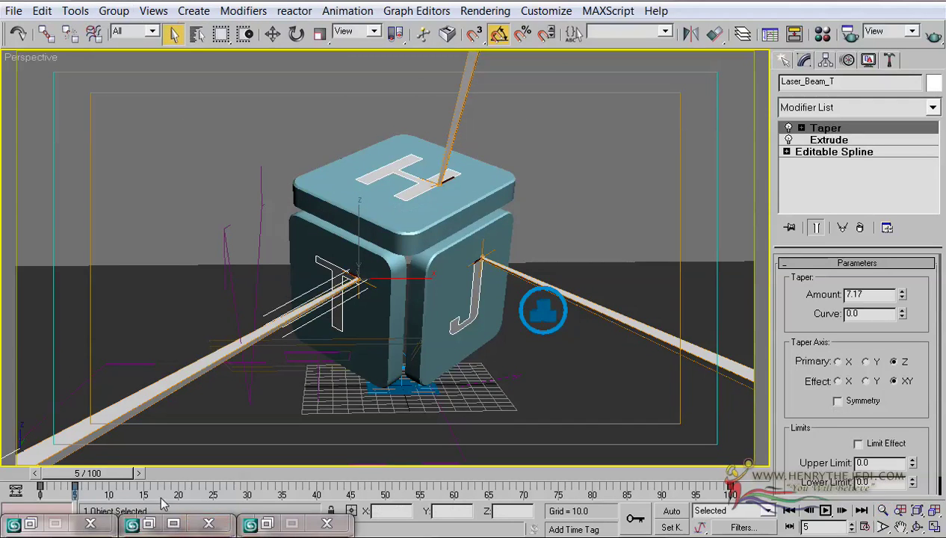
left_click_drag(125, 478, 15, 478)
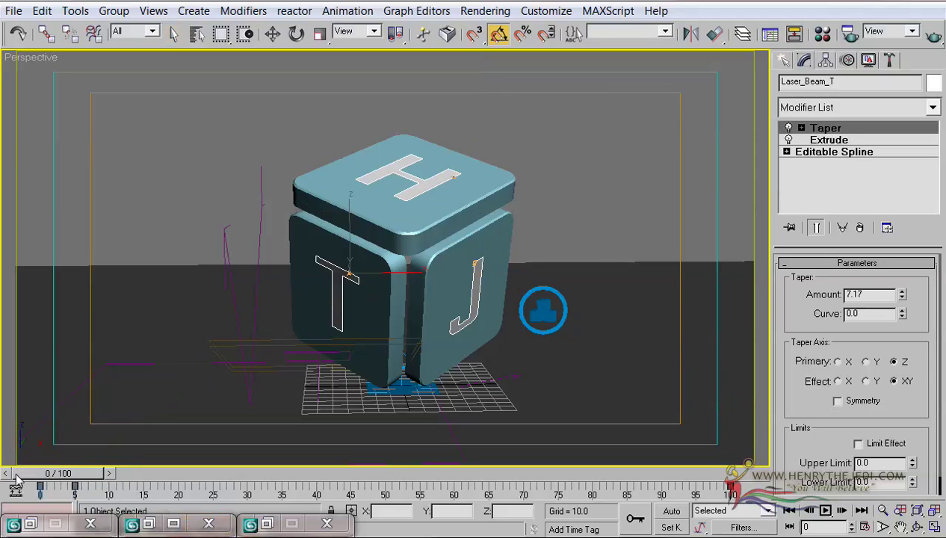
left_click(826, 511)
left_click(826, 513)
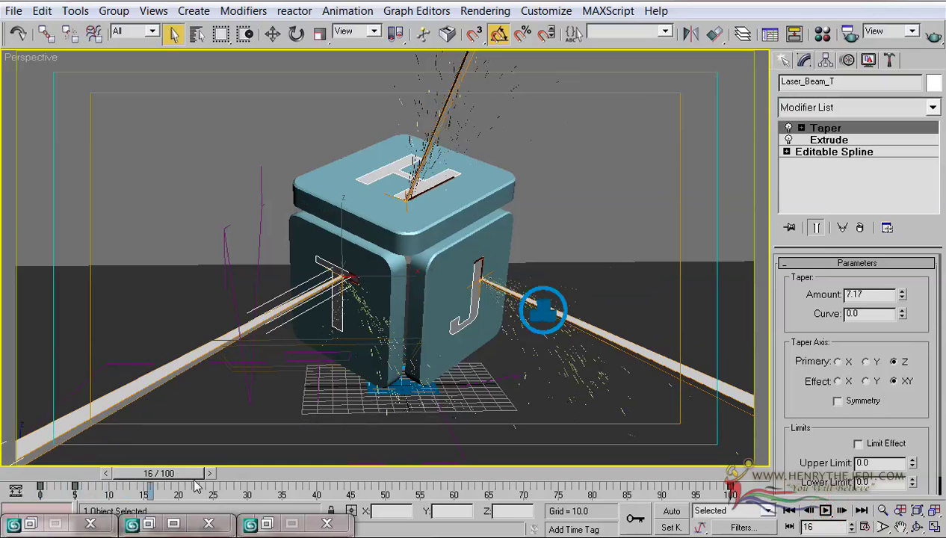
left_click_drag(189, 473, 13, 478)
left_click(825, 511)
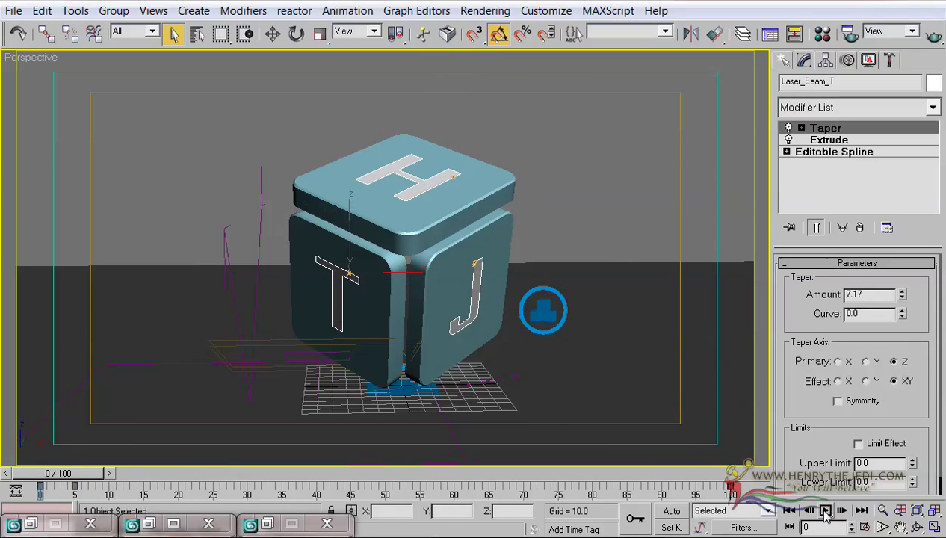
left_click(825, 511)
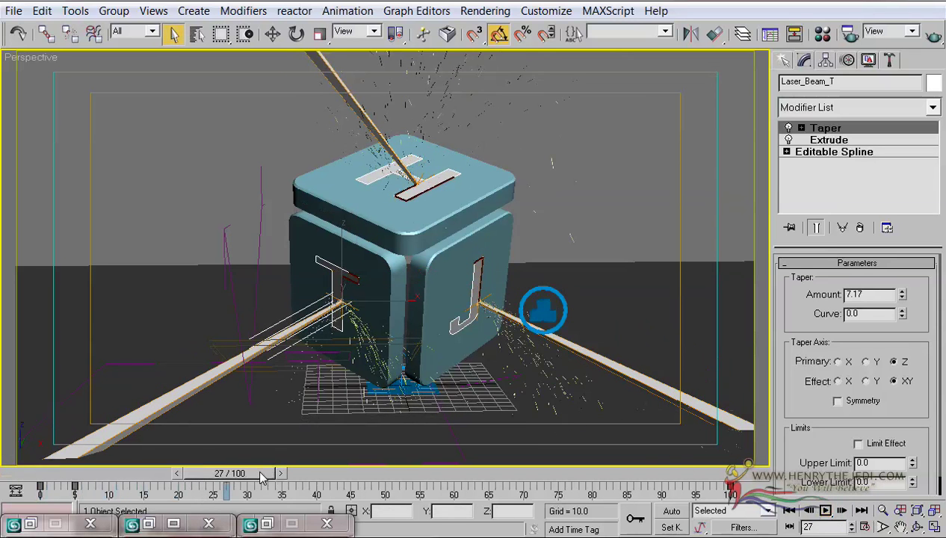
left_click_drag(244, 476, 335, 485)
Turn on Auto Key and key the beam's Extrude amount at 323.0 on frame 51.
scroll(413, 312, "up", 5)
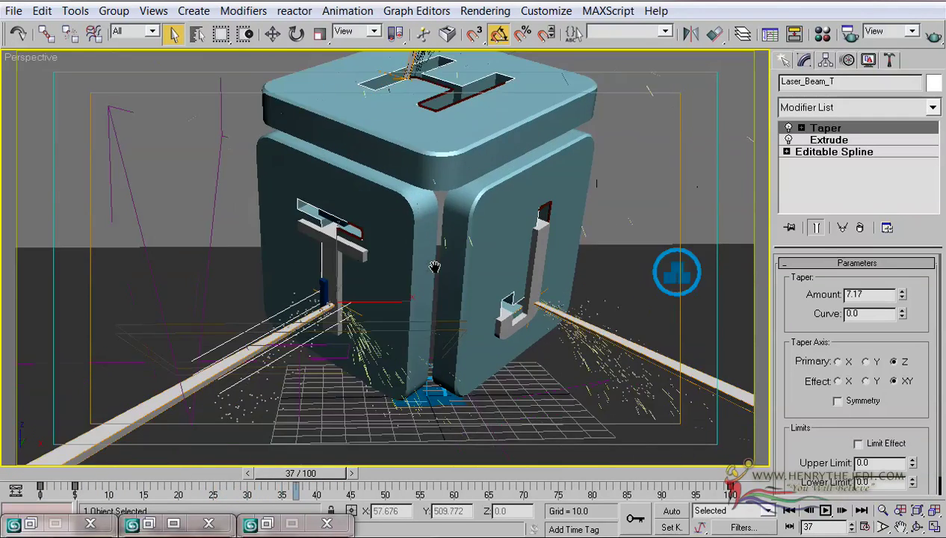
left_click(670, 511)
left_click_drag(323, 476, 416, 480)
left_click(824, 140)
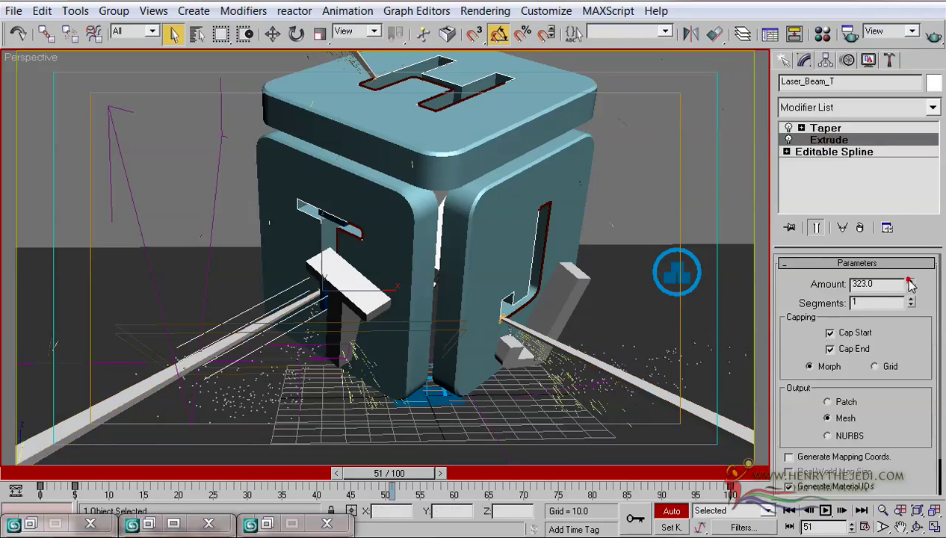
left_click_drag(910, 287, 914, 287)
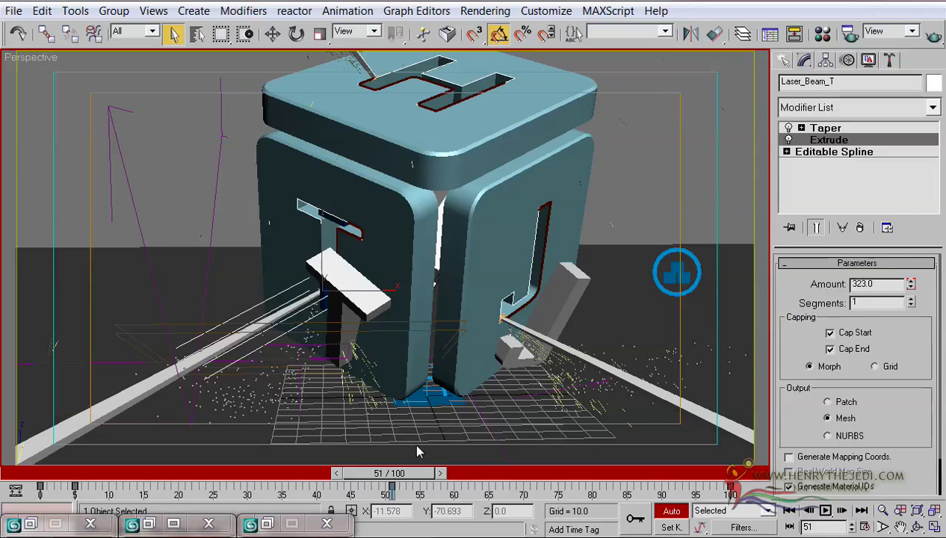
Key the beam's Extrude amount at 0.0 on frame 54.
left_click_drag(419, 476, 440, 480)
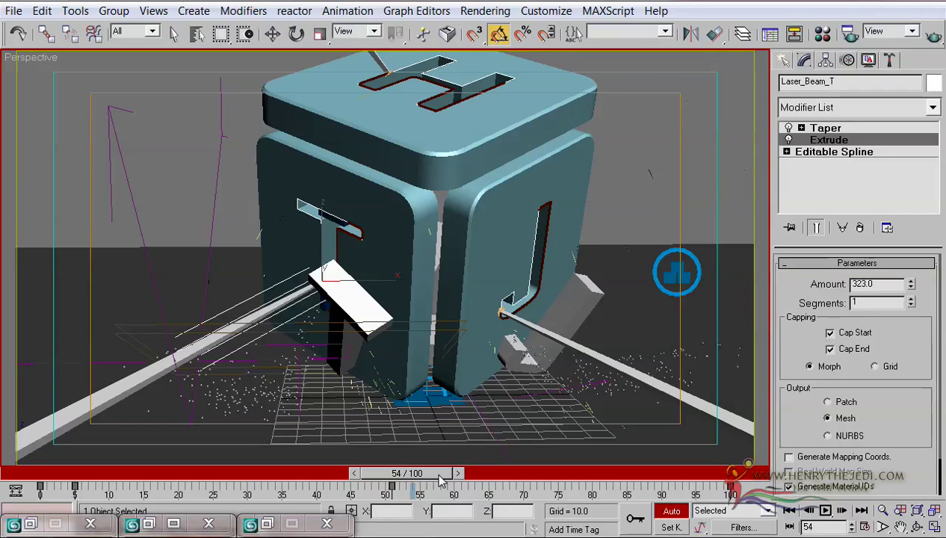
key("q")
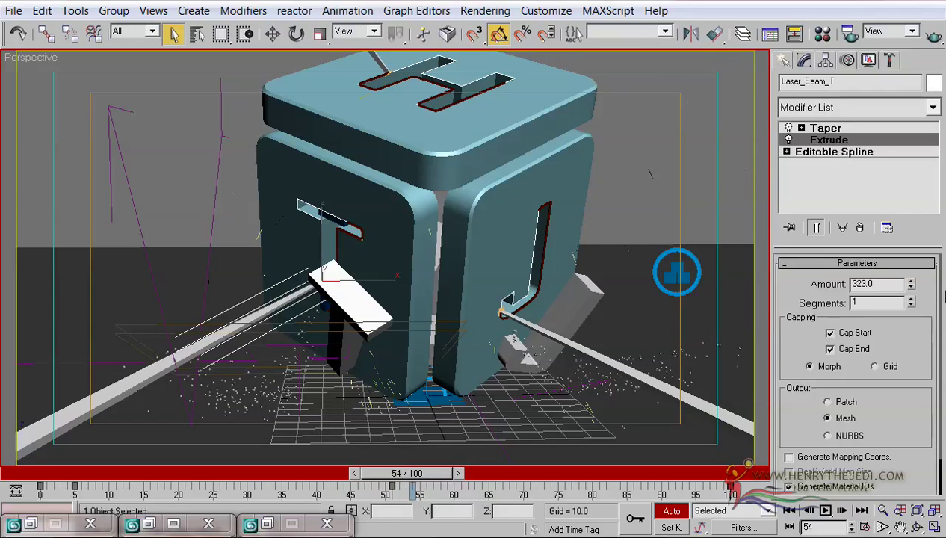
right_click(910, 284)
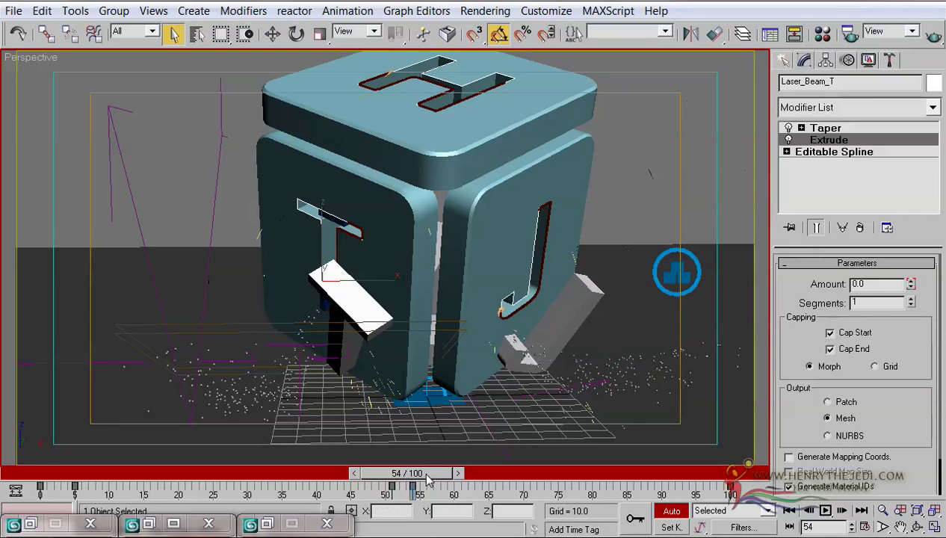
mouse_move(420, 474)
left_mouse_down()
mouse_move(386, 473)
mouse_move(432, 479)
left_mouse_up()
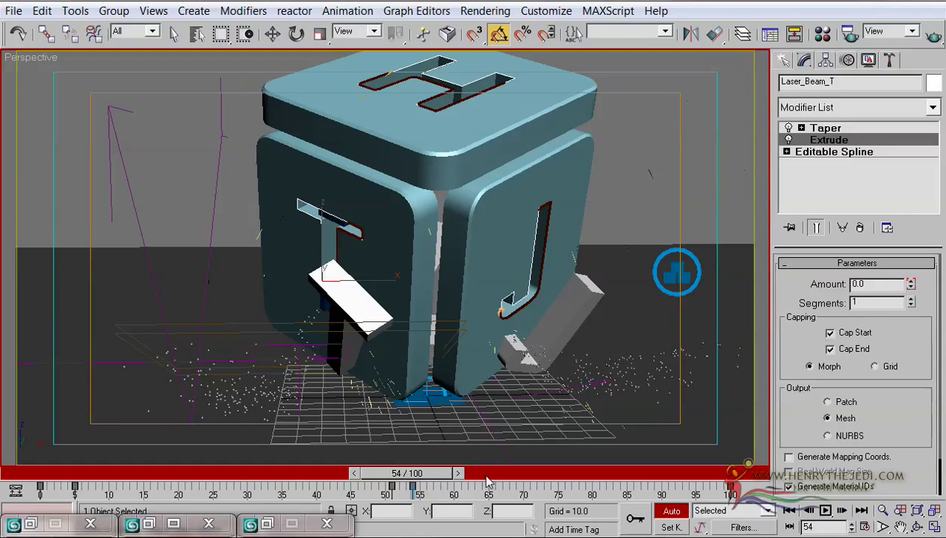
Render a close-up of the letter T at frame 0 to check for a leftover beam, and close the render.
left_click(789, 510)
left_click_drag(69, 481, 50, 477)
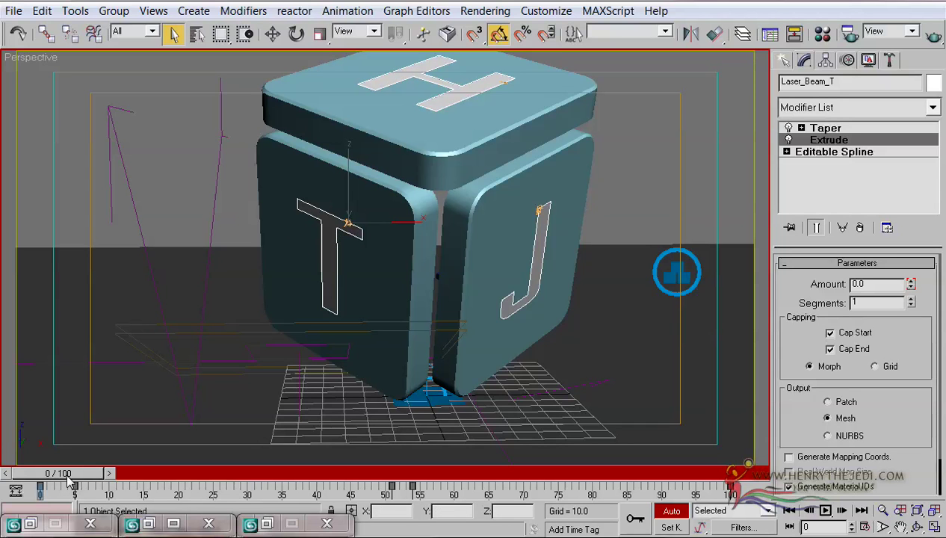
left_click_drag(71, 477, 71, 480)
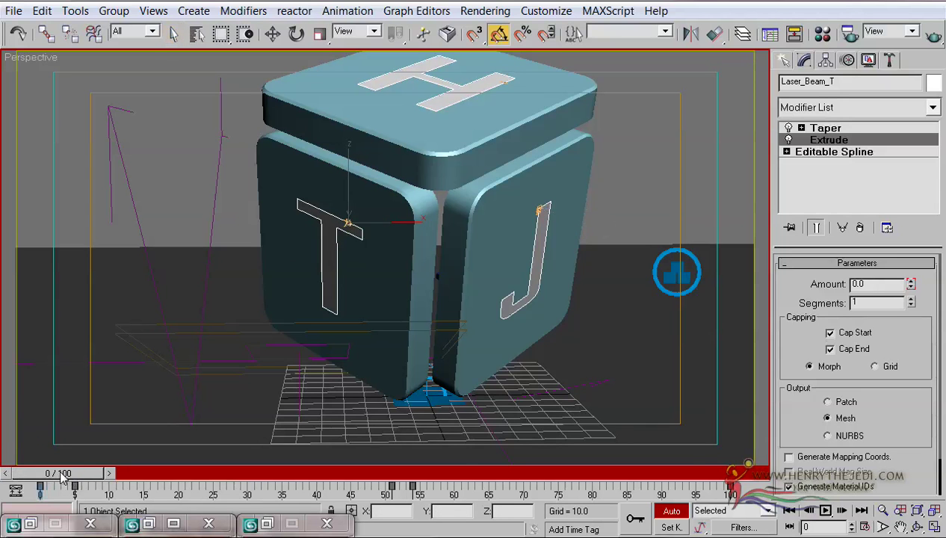
key("q")
scroll(269, 340, "up", 8)
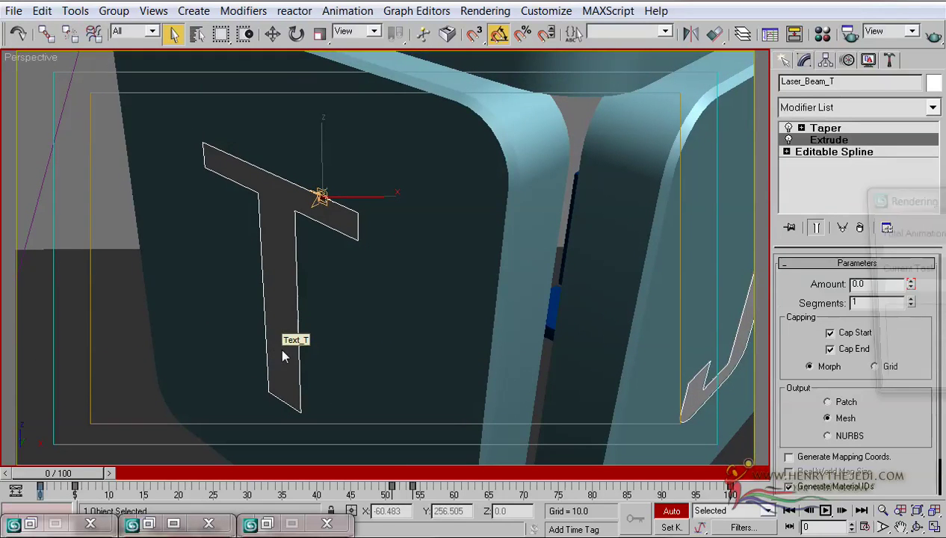
key("shift+q")
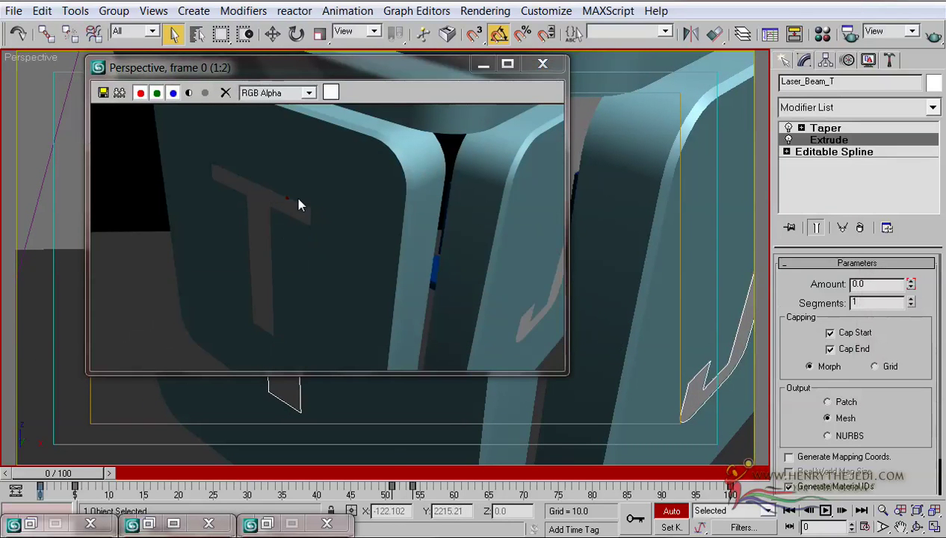
left_click(286, 199)
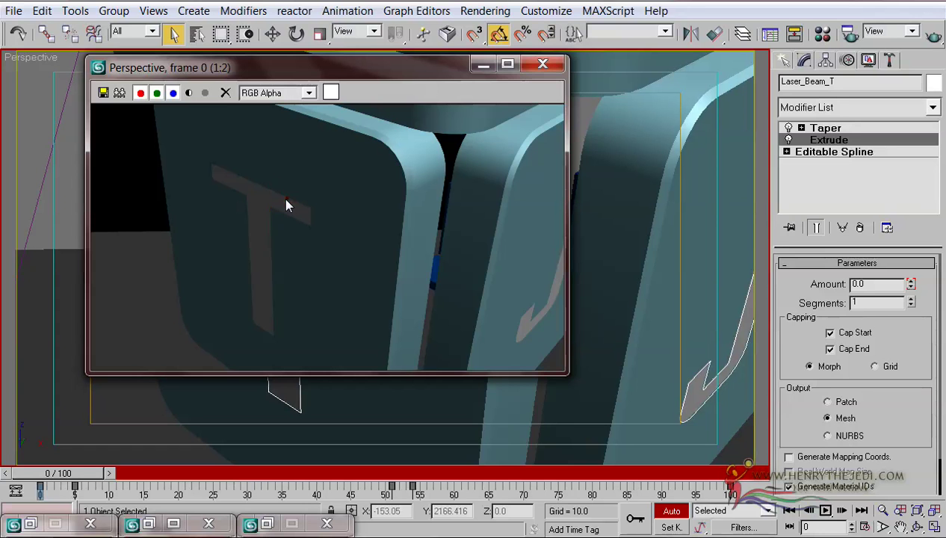
left_click(542, 64)
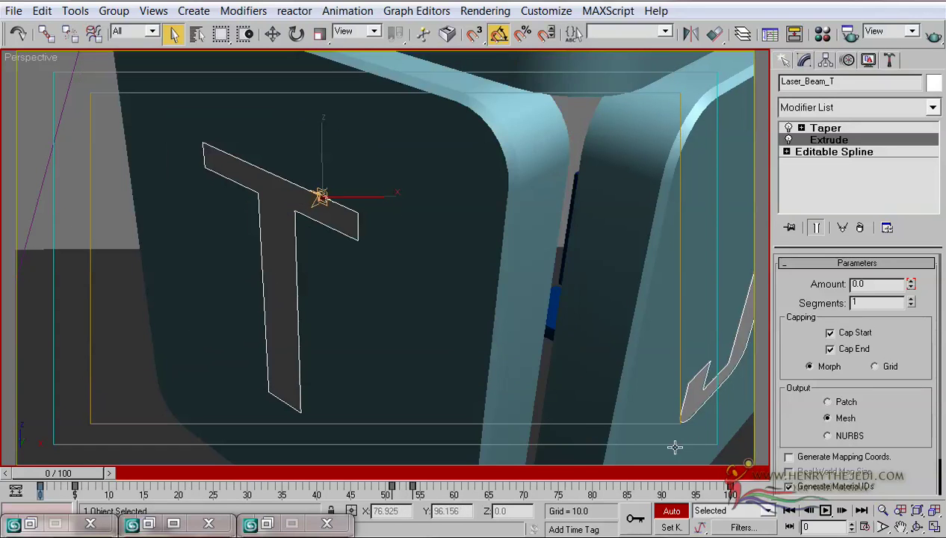
Turn off Auto Key and select Laser_Beam_T by name.
left_click(668, 511)
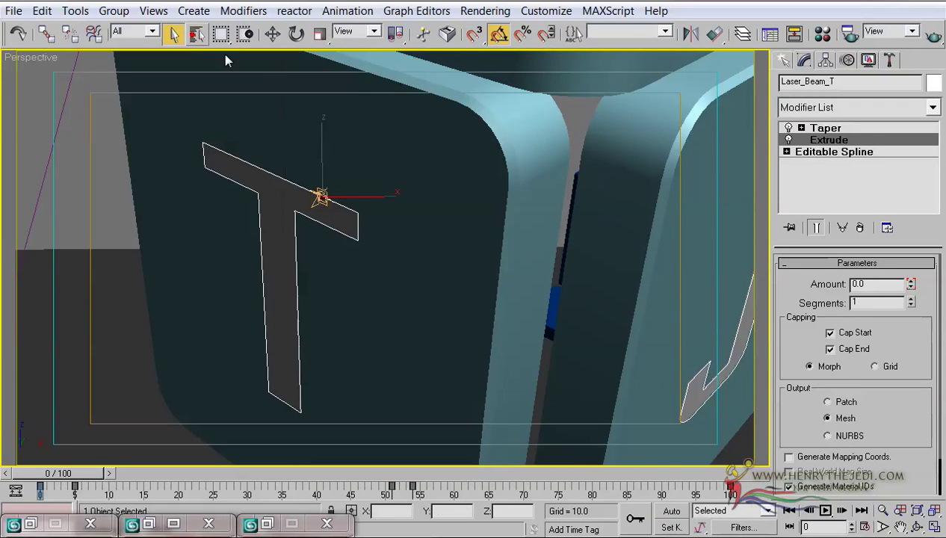
left_click(197, 34)
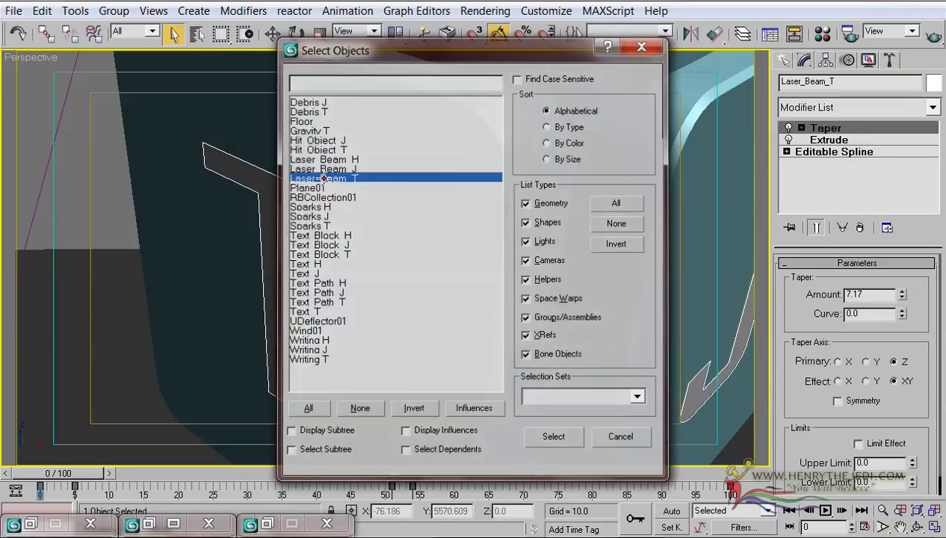
key("Return")
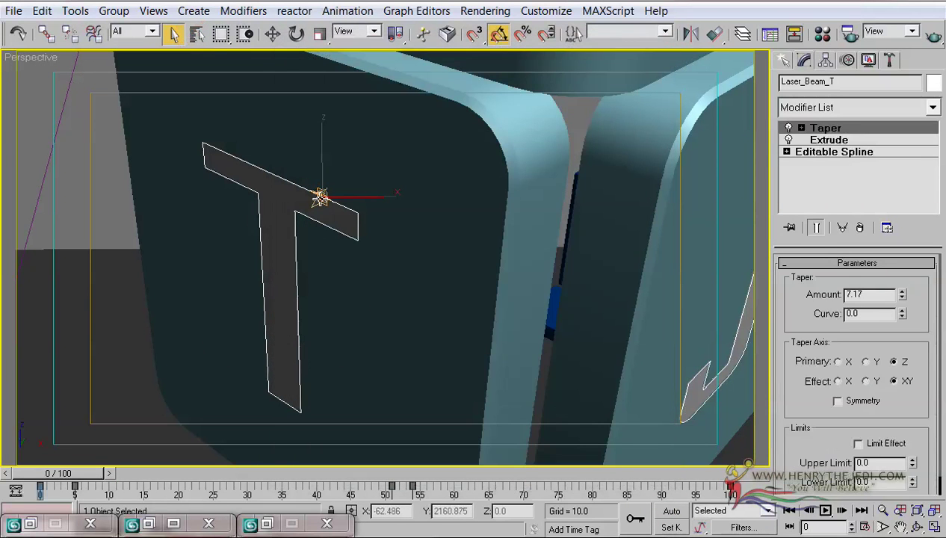
Open the Curve Editor for Laser_Beam_T and maximise its window.
right_click(319, 200)
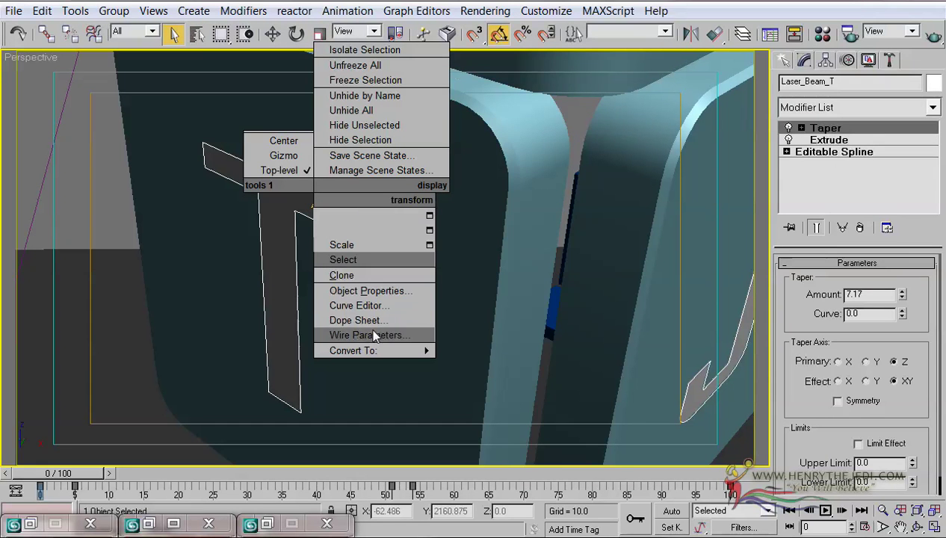
left_click(364, 308)
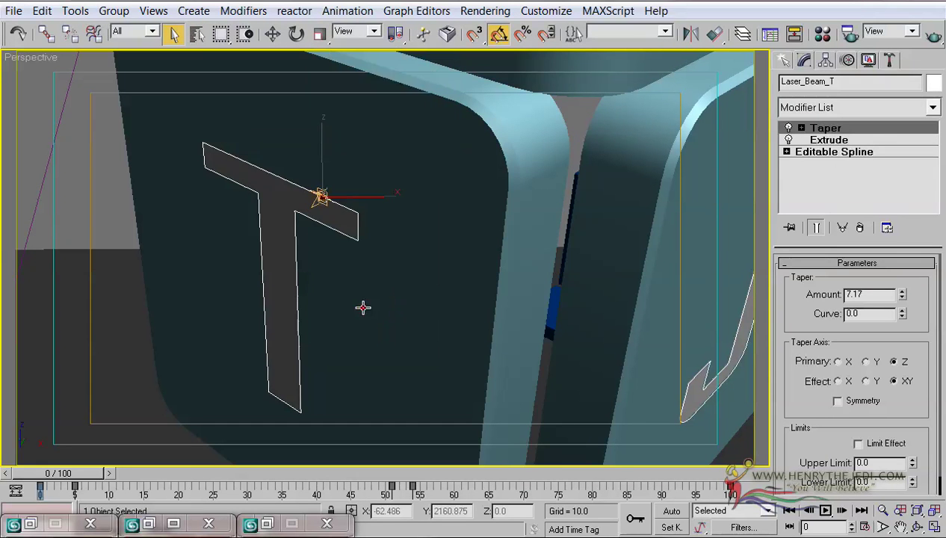
double_click(381, 82)
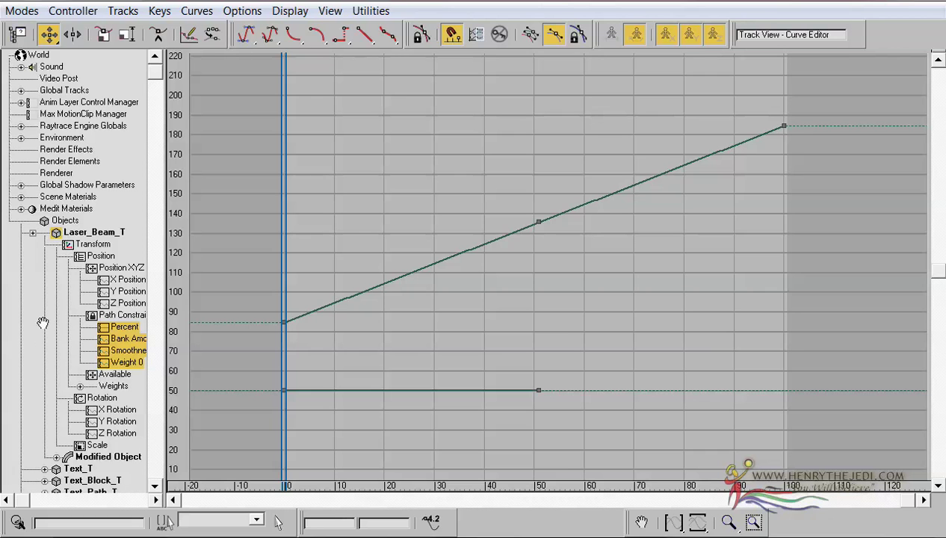
left_click(102, 233)
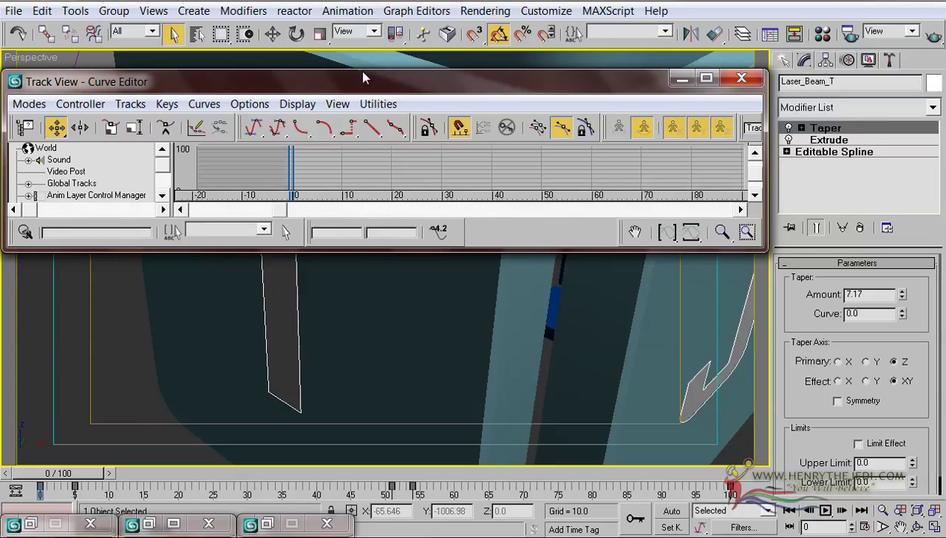
left_click_drag(343, 84, 750, 261)
double_click(736, 262)
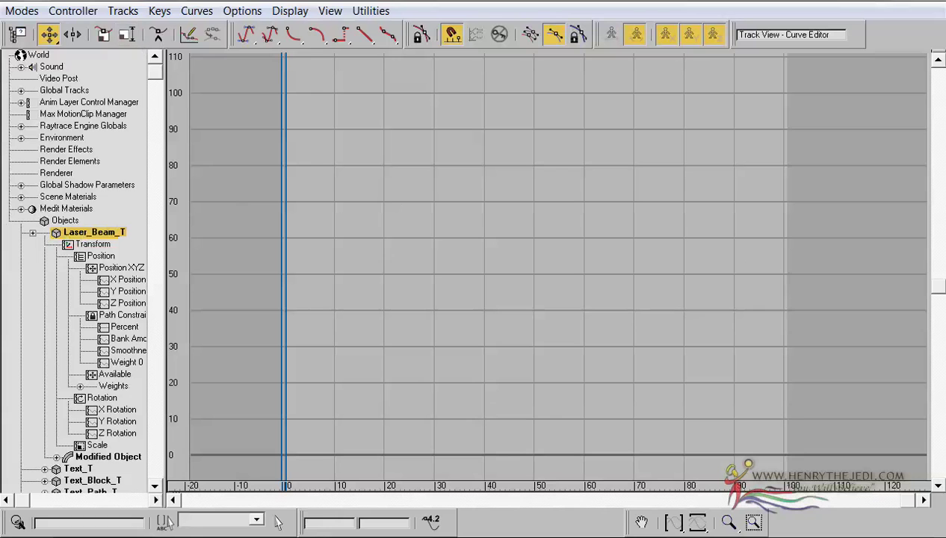
Look through the position and path constraint tracks of Laser_Beam_T in the Curve Editor.
left_click(123, 11)
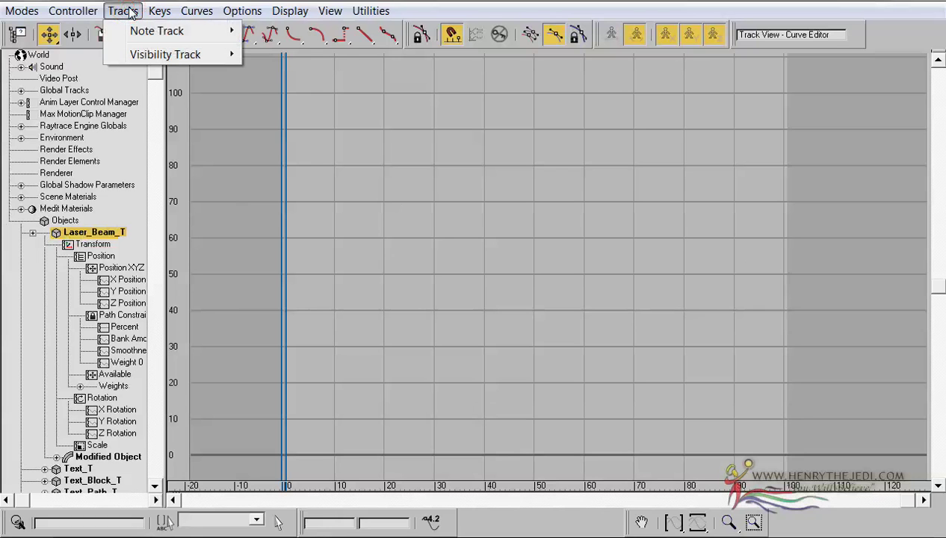
left_click(90, 236)
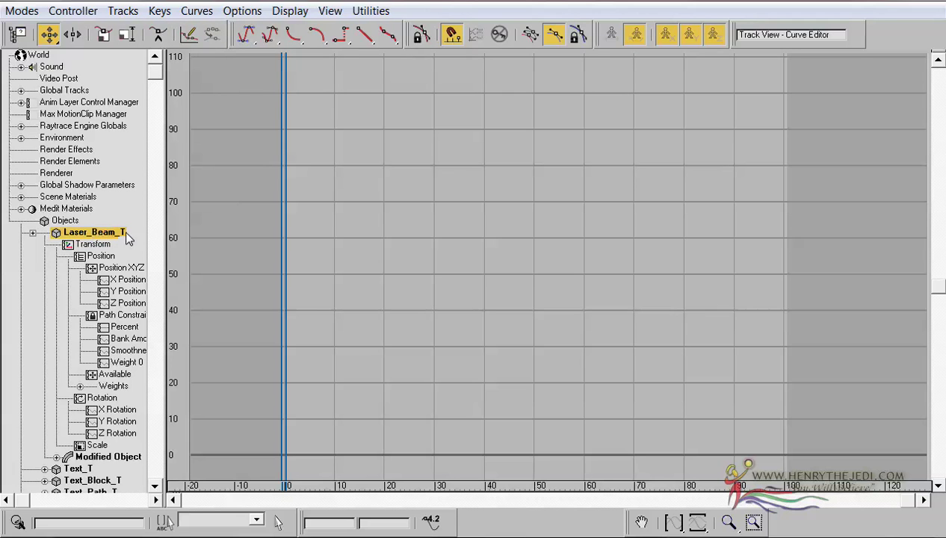
left_click(113, 267)
left_click(119, 280)
left_click(101, 256)
left_click(119, 292)
left_click(121, 361)
left_click(121, 339)
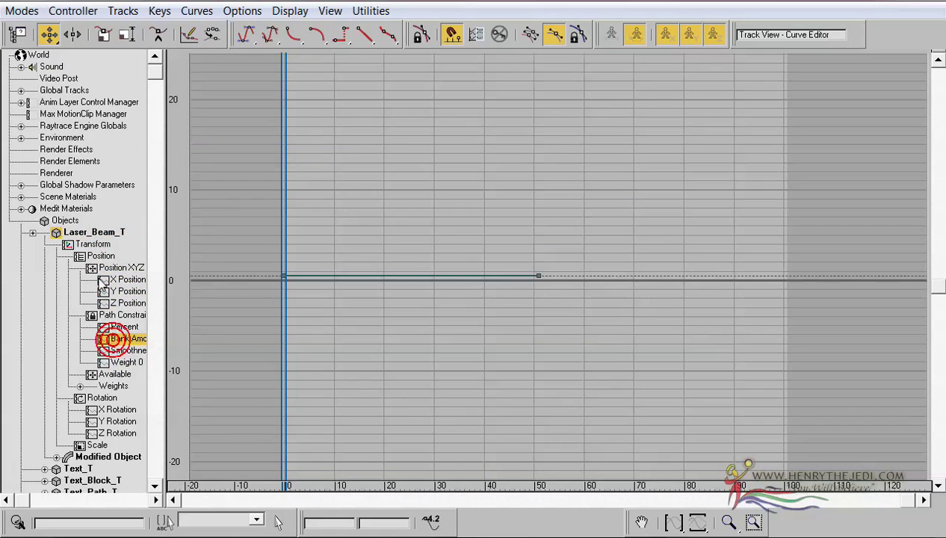
Add a visibility track to Laser_Beam_T in the Curve Editor.
left_click(94, 233)
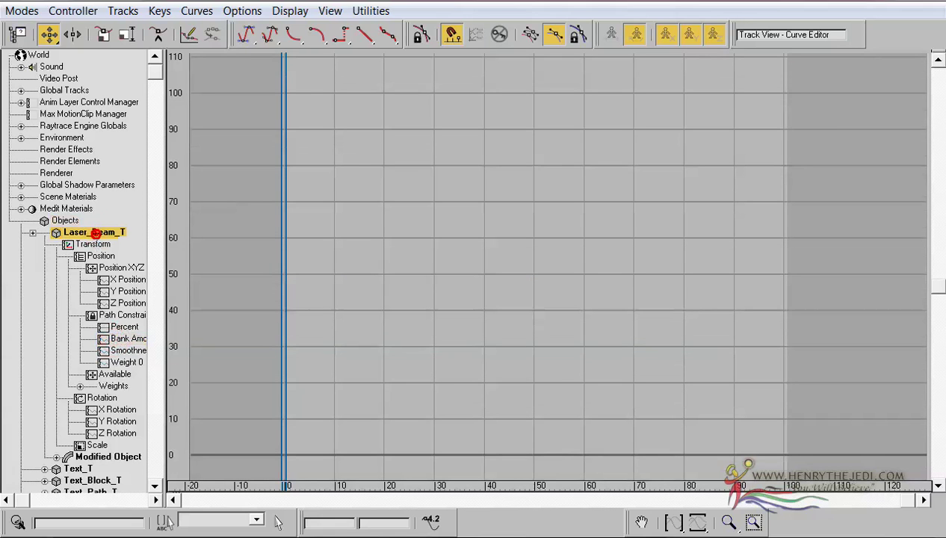
left_click(122, 11)
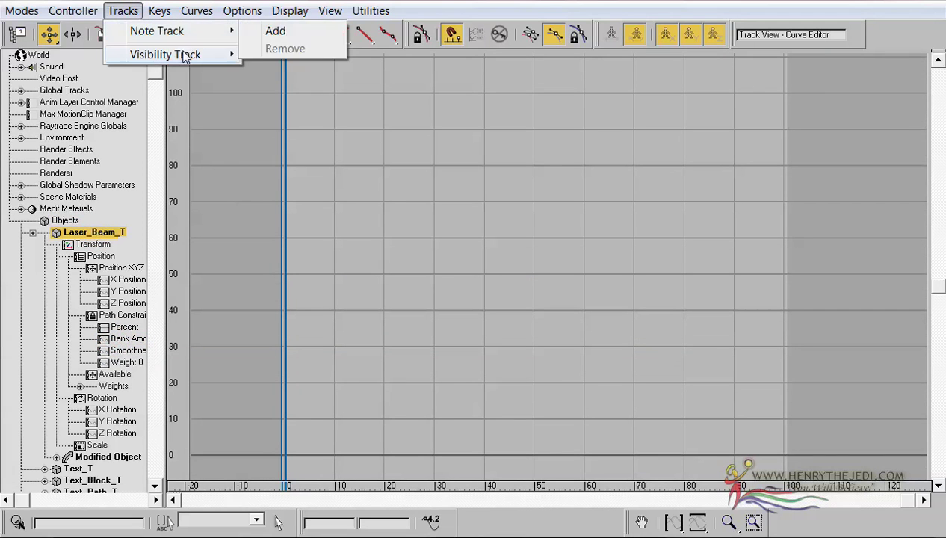
mouse_move(185, 56)
left_click(272, 54)
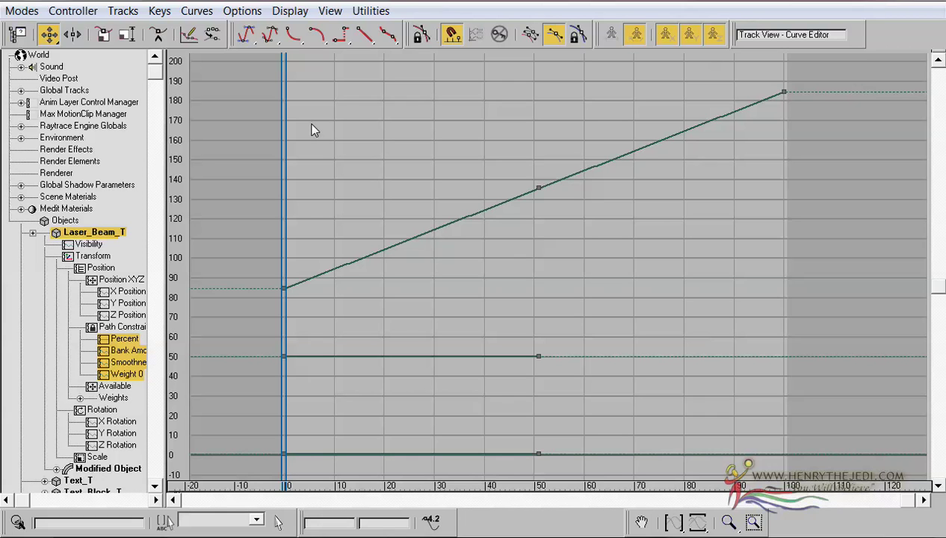
Add keys at frames 0 and 10 with value 1.0 on Laser_Beam_T's visibility curve.
left_click(88, 245)
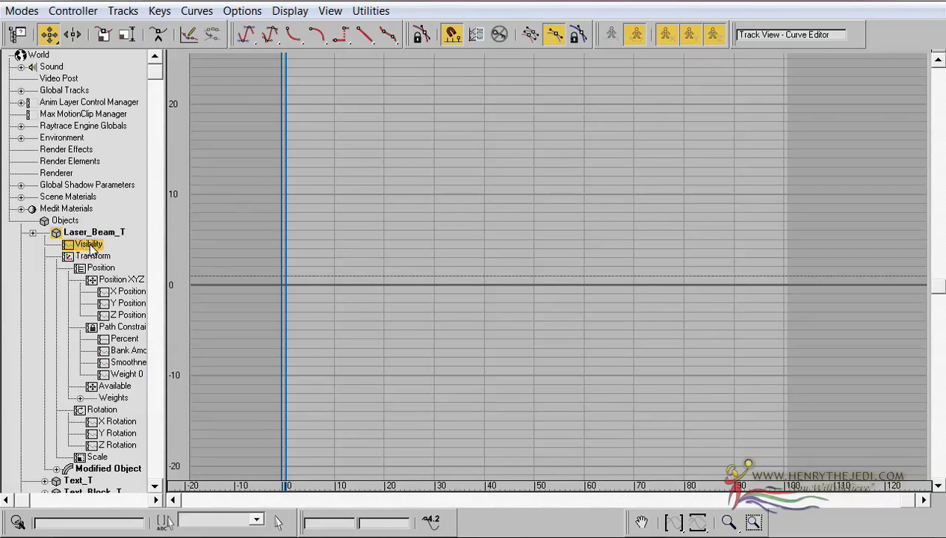
left_click(158, 34)
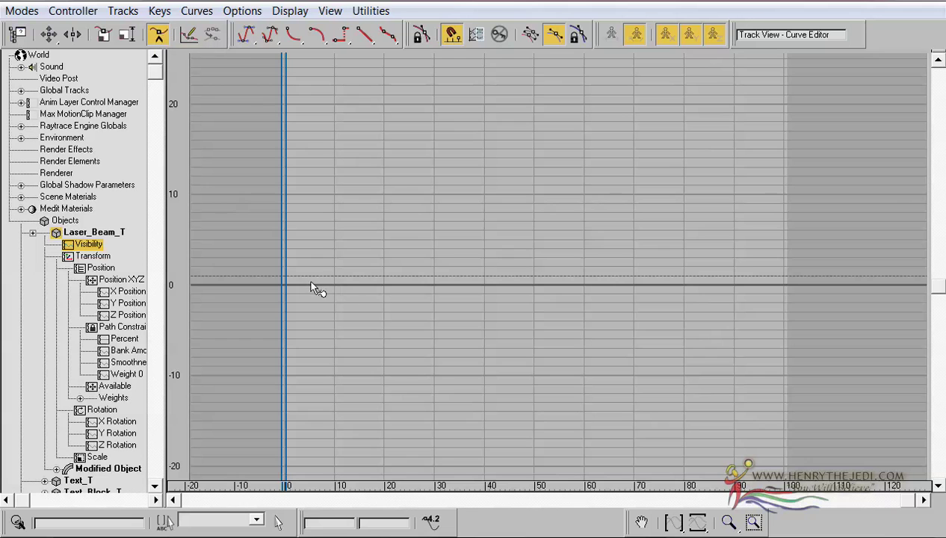
left_click(285, 277)
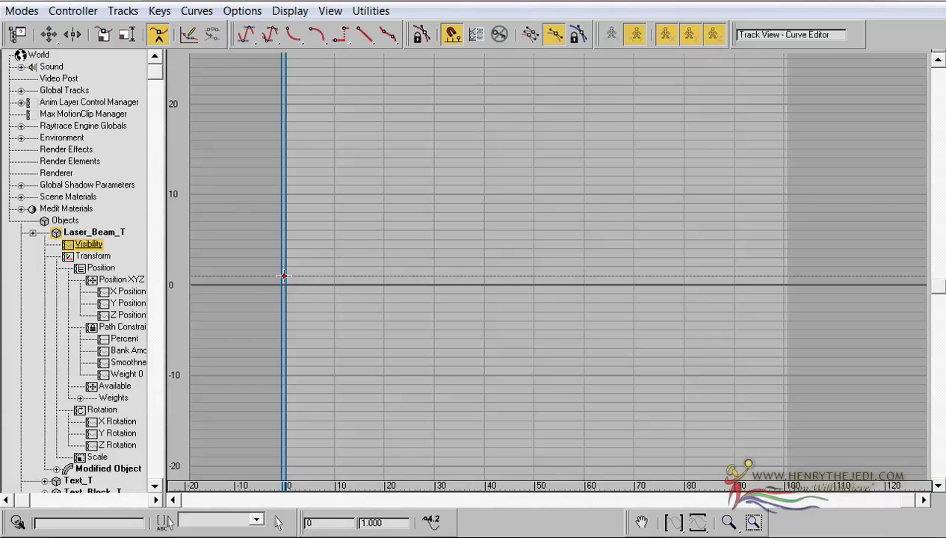
left_click(334, 276)
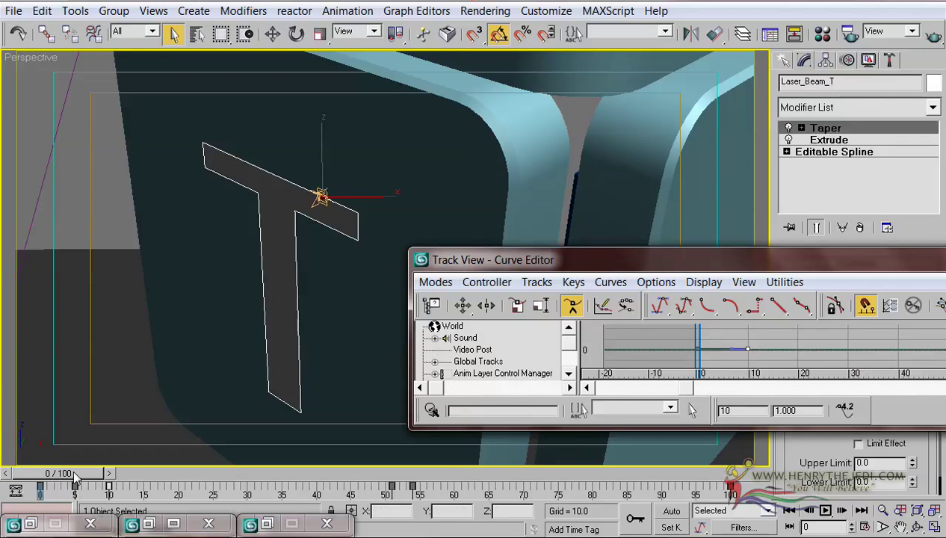
Check the beam around frame 50 and add visibility keys at frames 50 and 56 for Laser_Beam_T.
left_click_drag(75, 487, 403, 481)
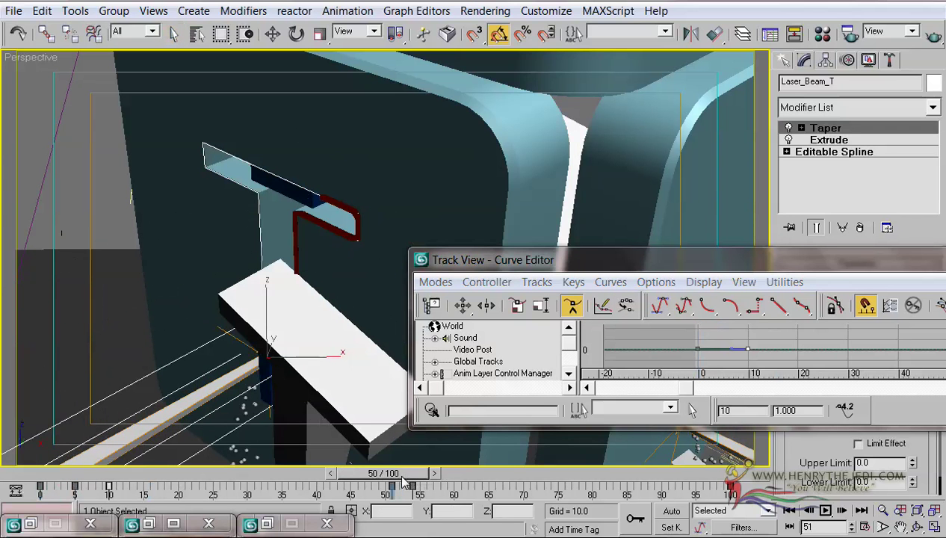
left_click(644, 258)
double_click(644, 258)
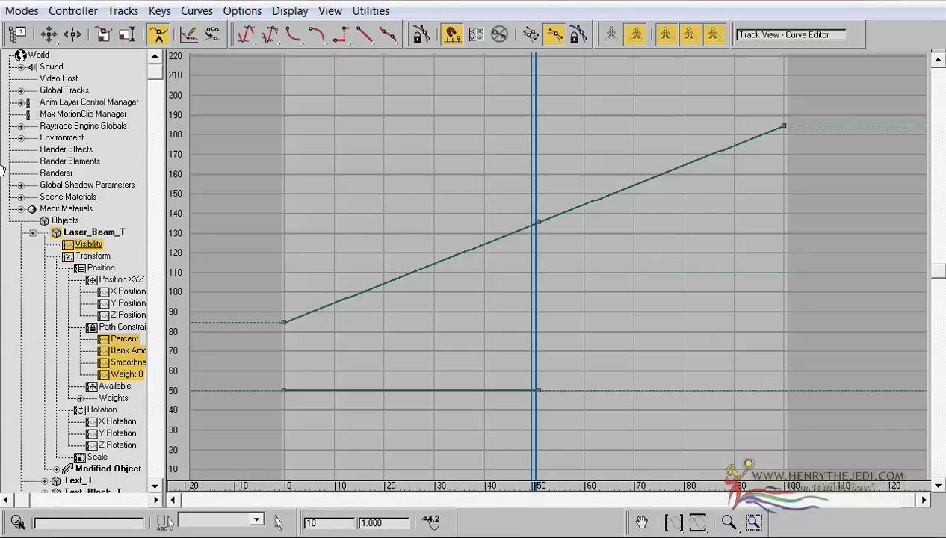
left_click(86, 244)
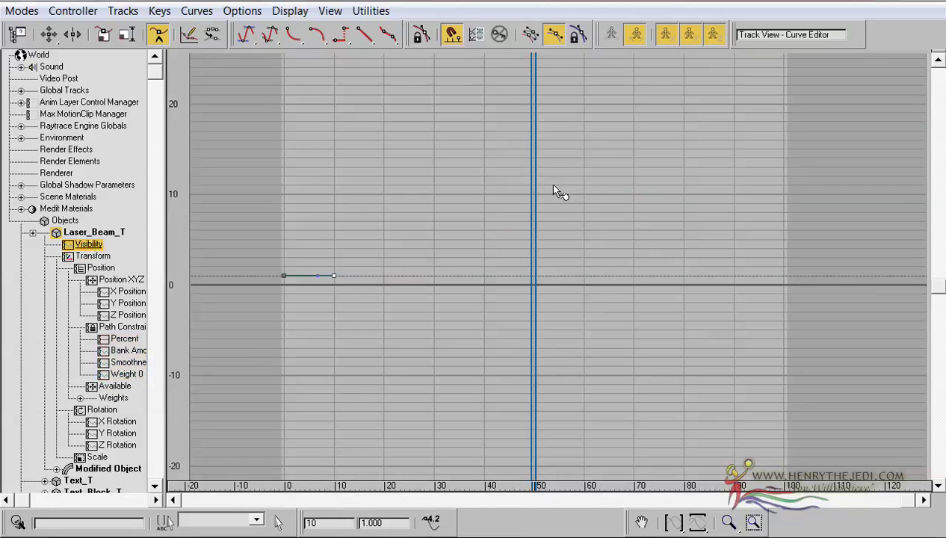
left_click(535, 278)
left_click(563, 275)
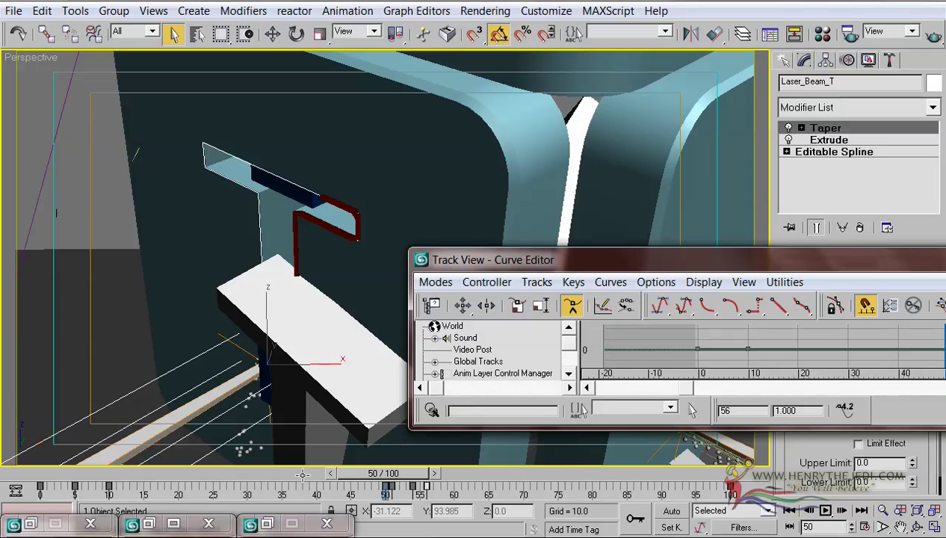
Render a close-up of the beam's starting point at frame 0 and close the render.
key("q")
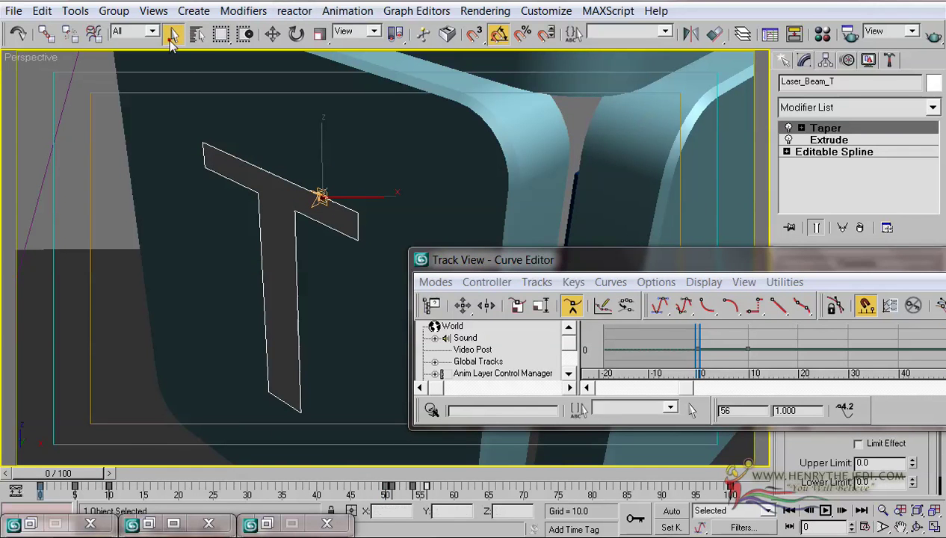
scroll(312, 228, "up", 5)
middle_click_drag(313, 228, 361, 327)
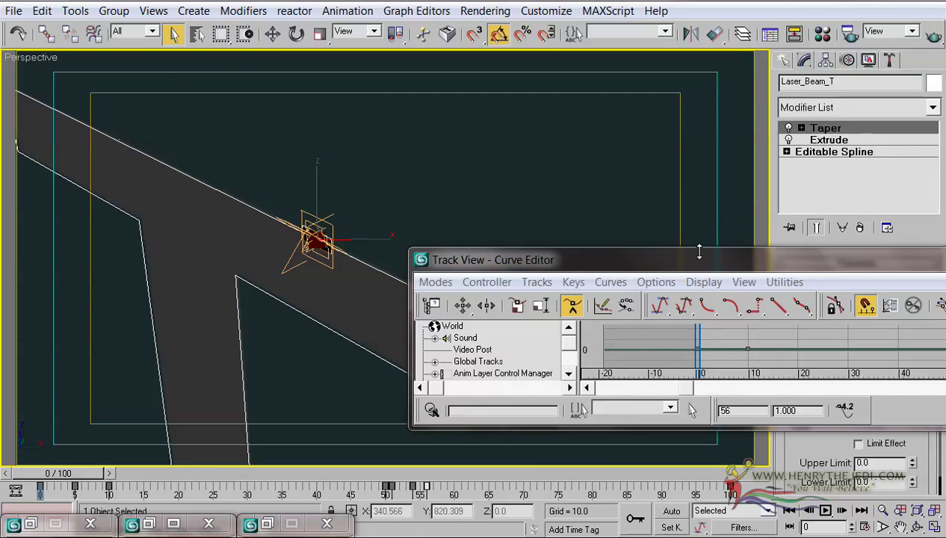
key("shift+q")
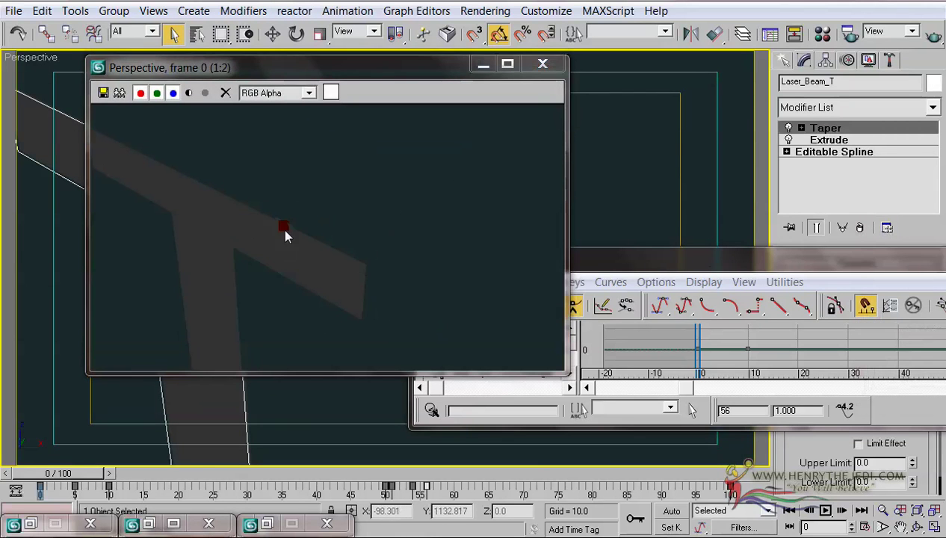
left_click(542, 66)
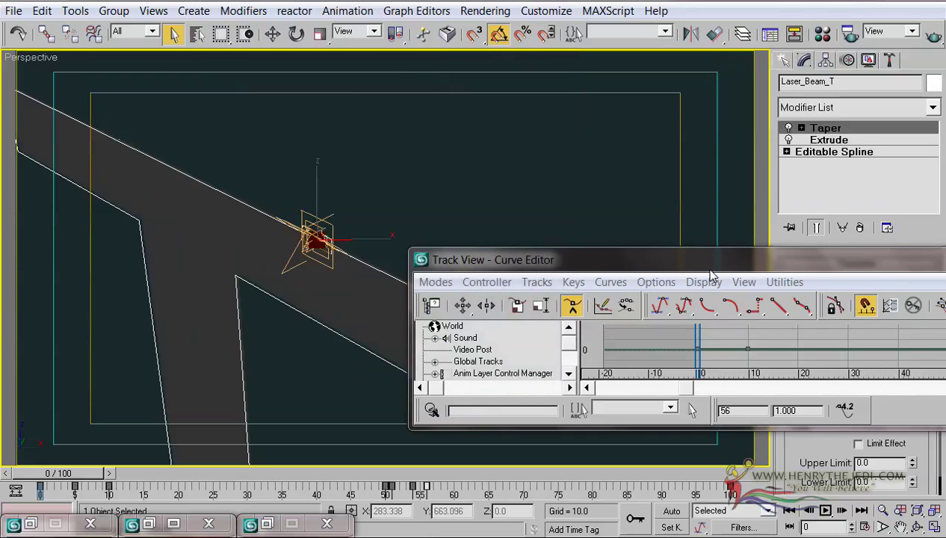
Examine the time and value of Laser_Beam_T's first visibility key in the maximised Curve Editor, and close the key properties.
left_click(708, 263)
double_click(709, 263)
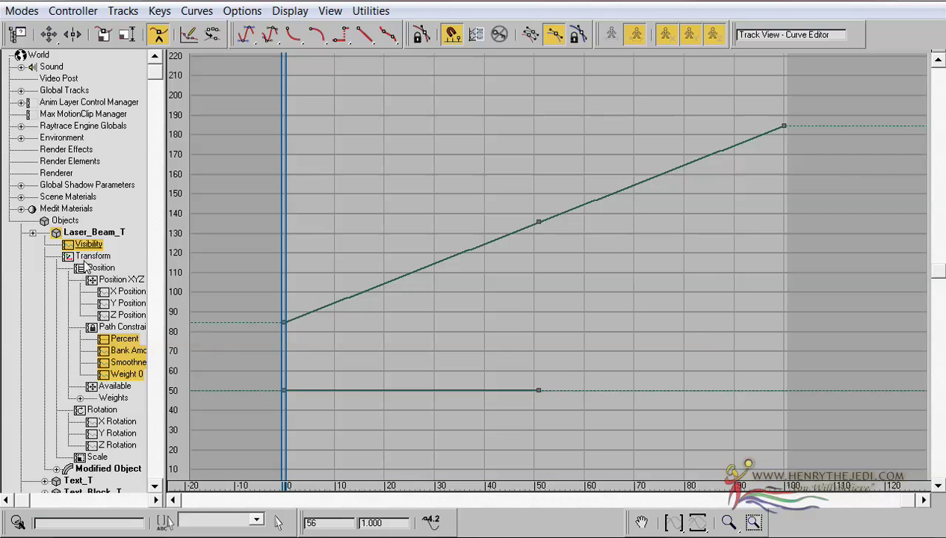
left_click(88, 245)
left_click(284, 274)
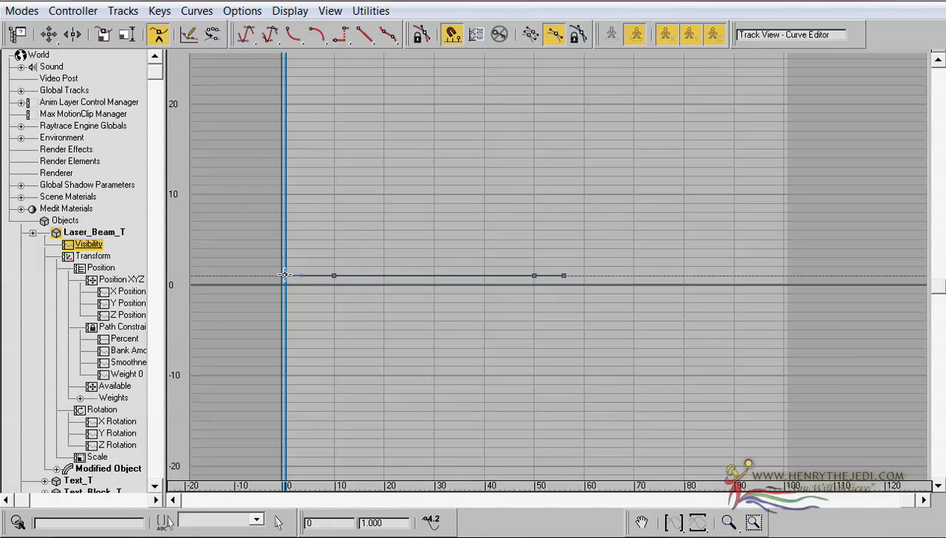
right_click(285, 274)
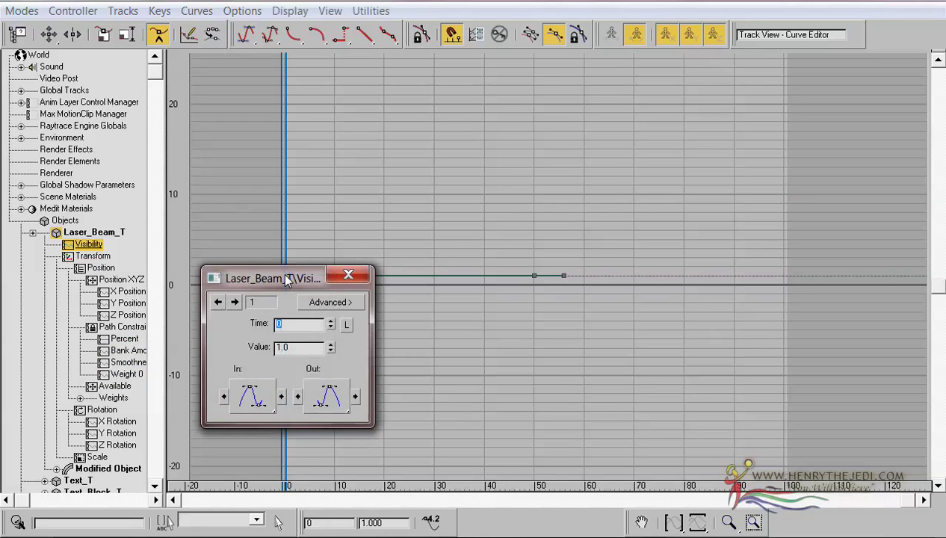
left_click_drag(289, 279, 697, 191)
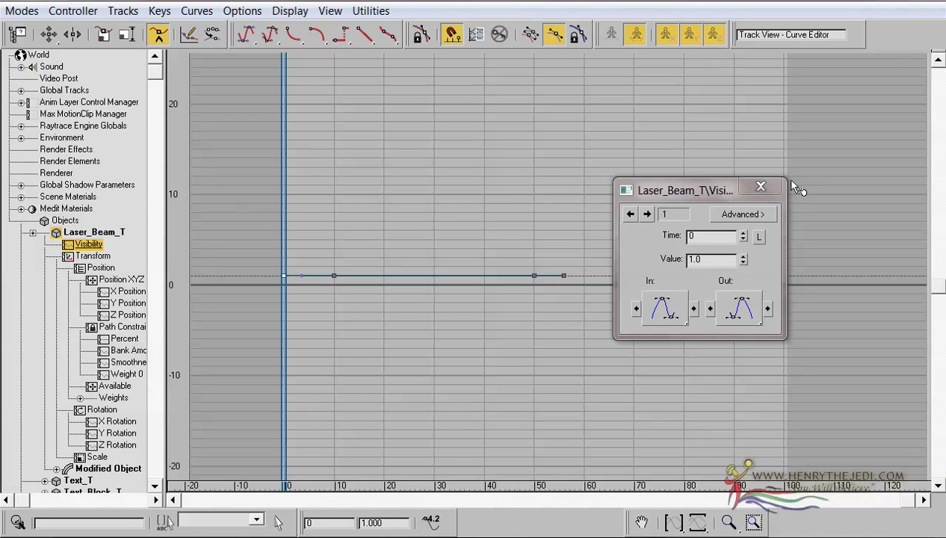
left_click(780, 181)
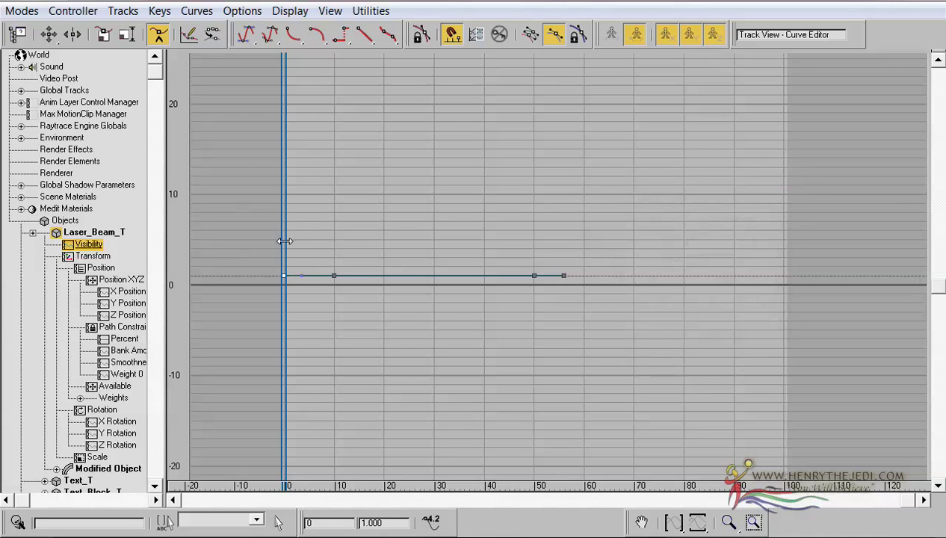
Set the frame 0 visibility key of Laser_Beam_T to value 0.0 and select the key at frame 10.
right_click(283, 275)
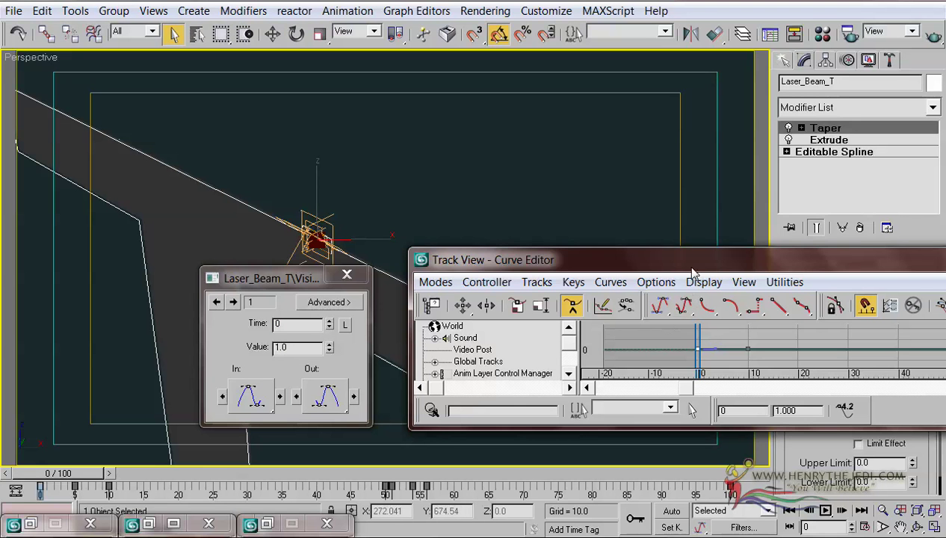
double_click(690, 260)
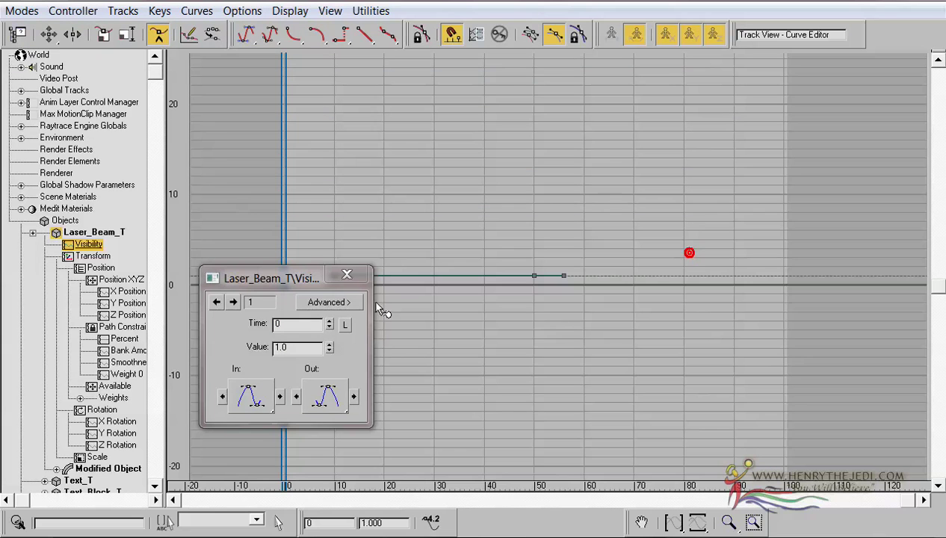
right_click(330, 349)
left_click_drag(306, 275, 599, 268)
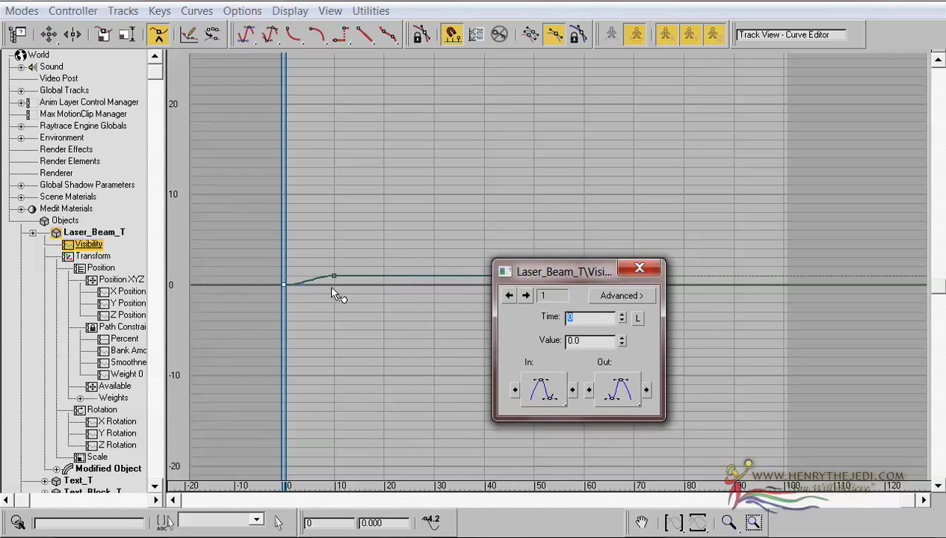
left_click_drag(620, 343, 606, 275)
right_click(622, 342)
left_click(333, 277)
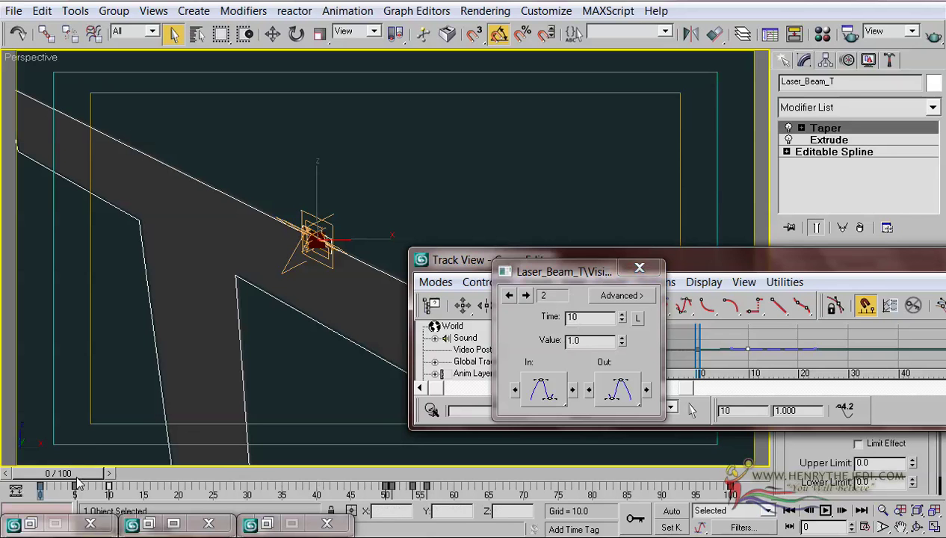
Render frame 0 to check whether the beam is hidden, close the render, and scrub to frame 5.
key("shift+q")
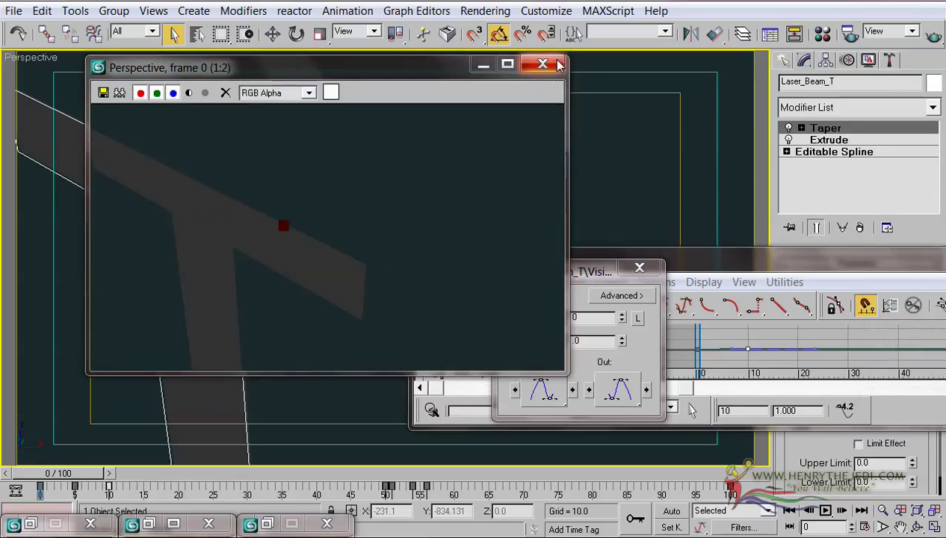
left_click(557, 64)
left_click_drag(82, 476, 116, 480)
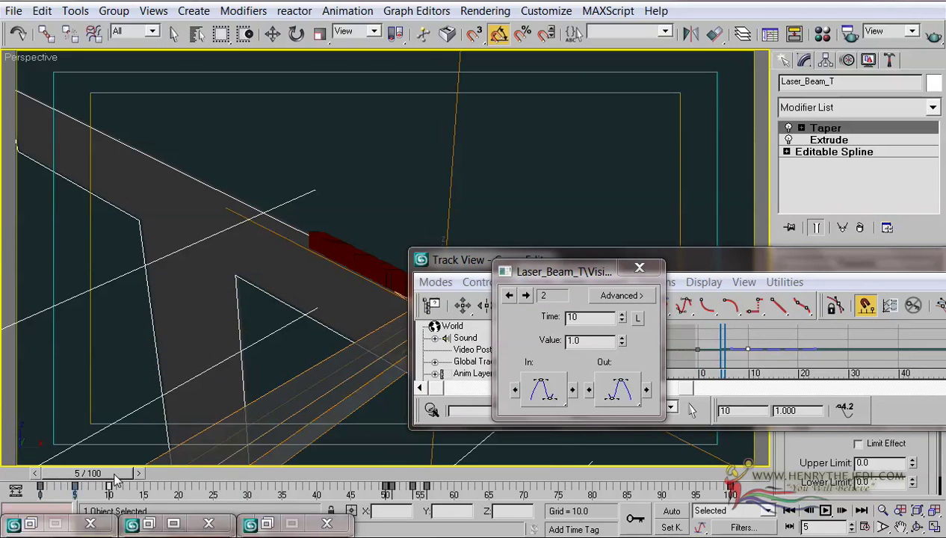
Move the second visibility key of Laser_Beam_T from frame 10 to frame 5, with value 1.0.
double_click(703, 262)
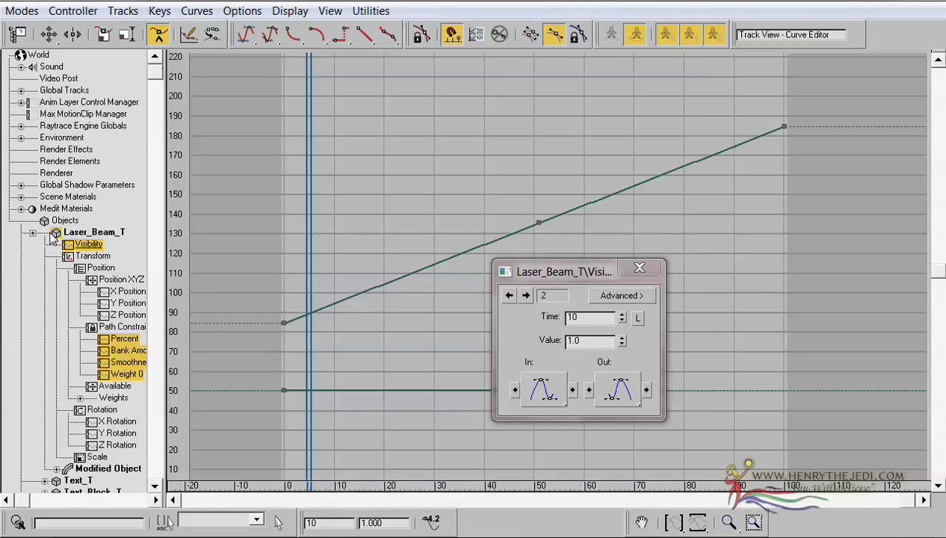
left_click(84, 245)
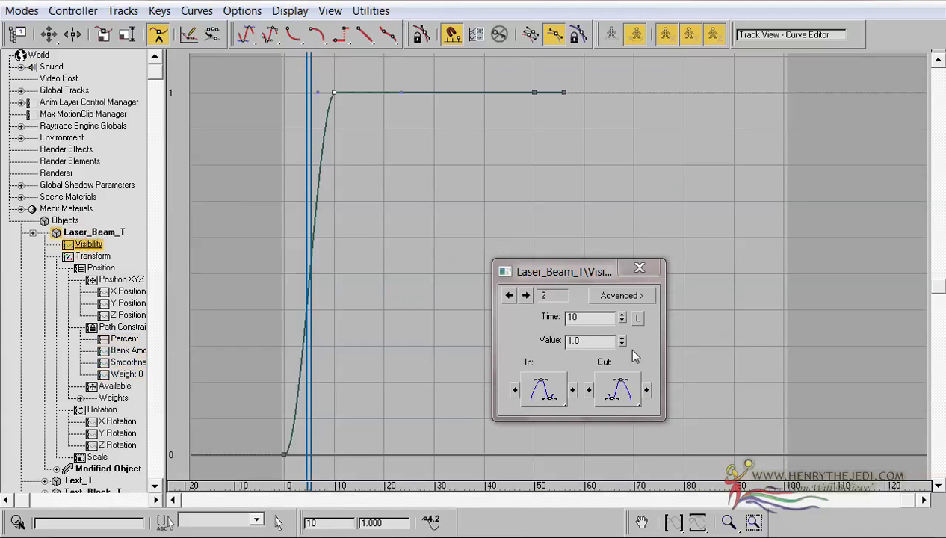
double_click(590, 318)
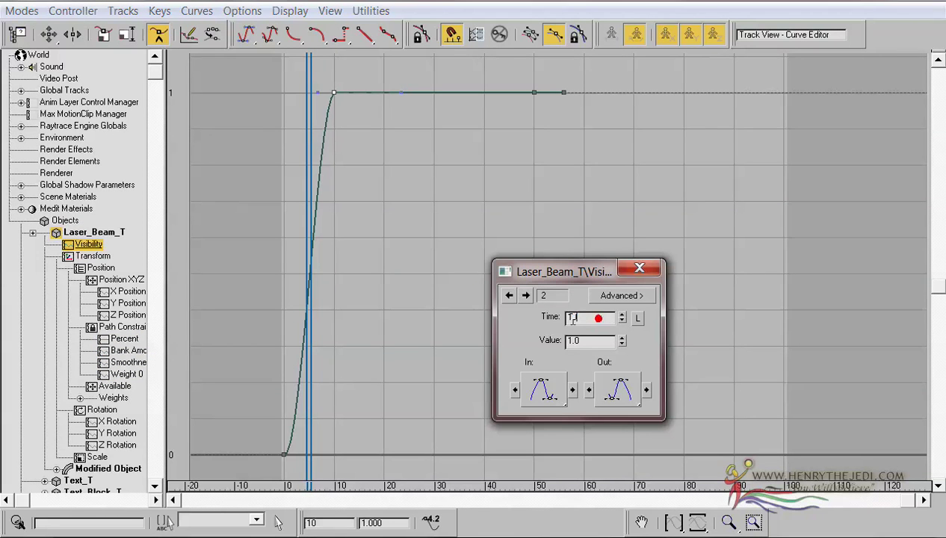
double_click(608, 340)
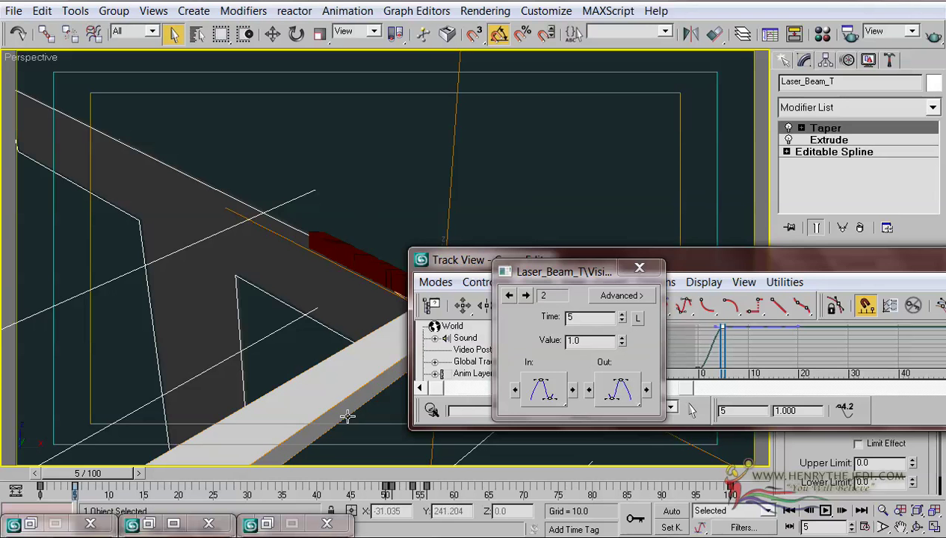
Render a wider view of the whole cube at frame 3 to check the beam's fade-in, and close the render.
left_click_drag(94, 473, 78, 475)
scroll(213, 350, "down", 3)
middle_click_drag(213, 350, 242, 312)
scroll(243, 312, "down", 3)
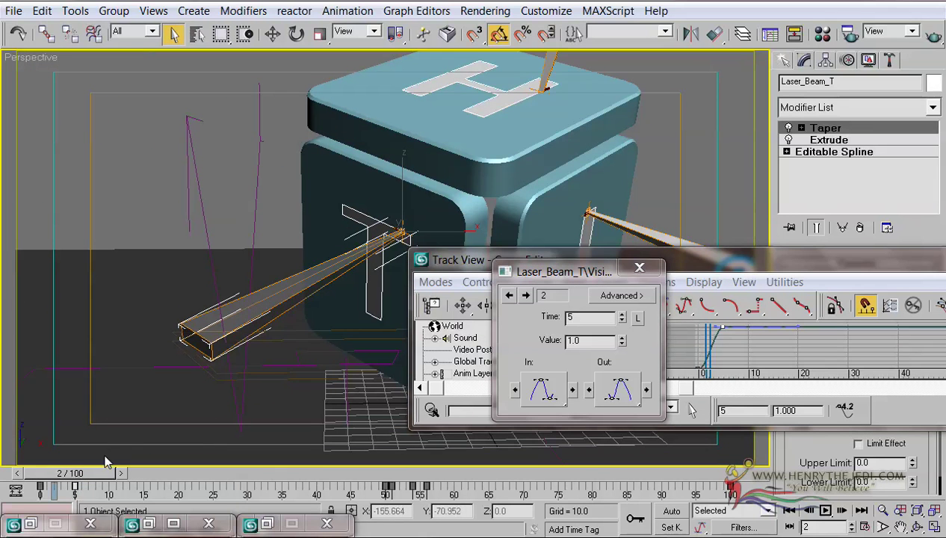
mouse_move(105, 474)
left_mouse_down()
mouse_move(95, 471)
mouse_move(118, 481)
mouse_move(109, 477)
left_mouse_up()
key("shift+q")
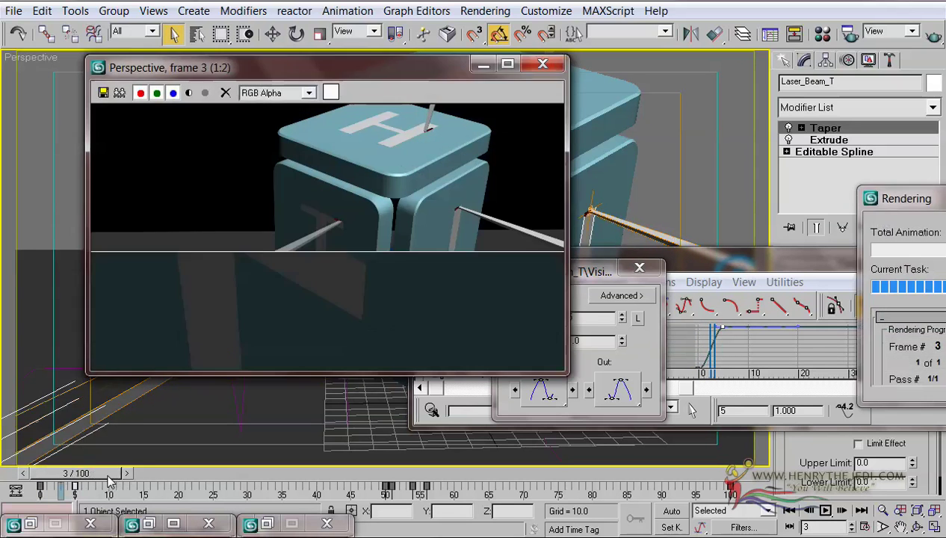
left_click(542, 64)
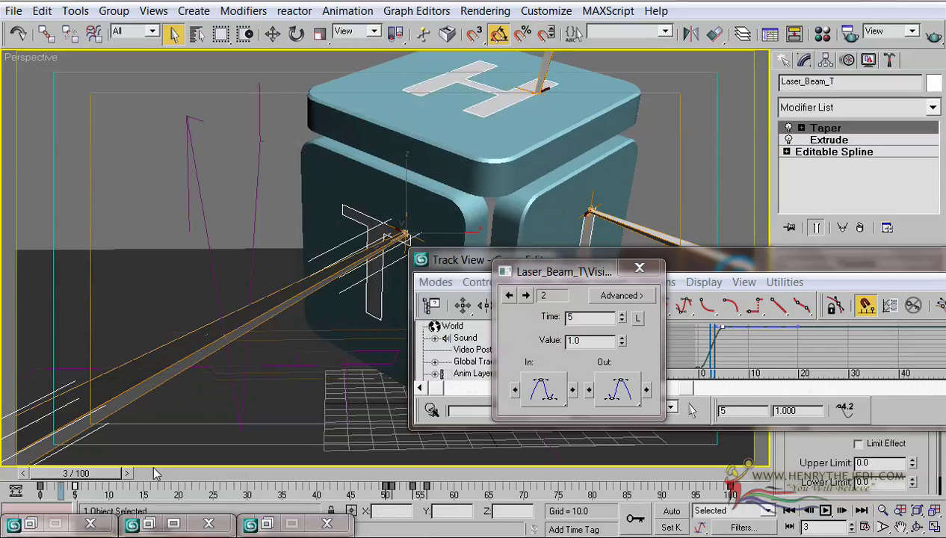
Render frame 2 to compare the beam's visibility, and close the render.
left_click_drag(105, 473, 98, 474)
key("shift+q")
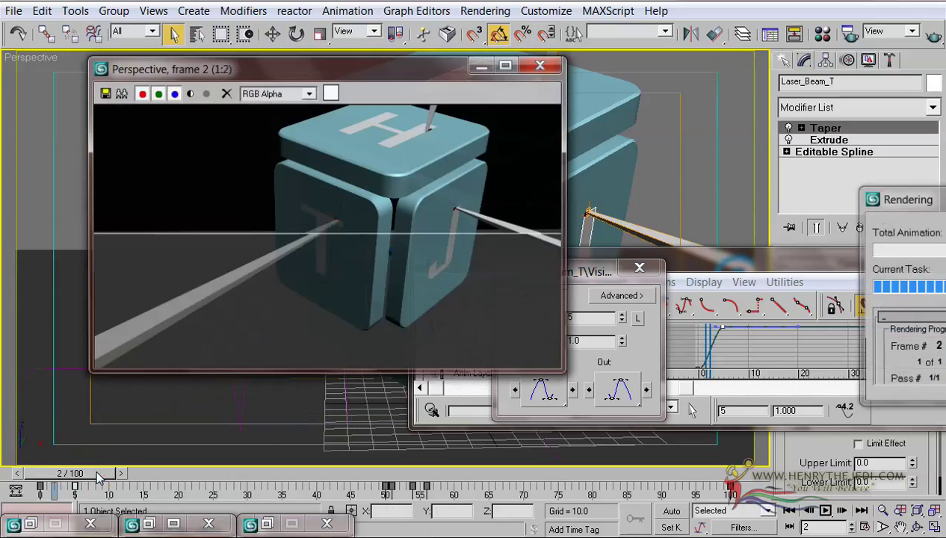
left_click(542, 65)
Move the last visibility key of Laser_Beam_T to frame 55, set its value to 0.0, and close the key settings.
left_click_drag(75, 478, 394, 479)
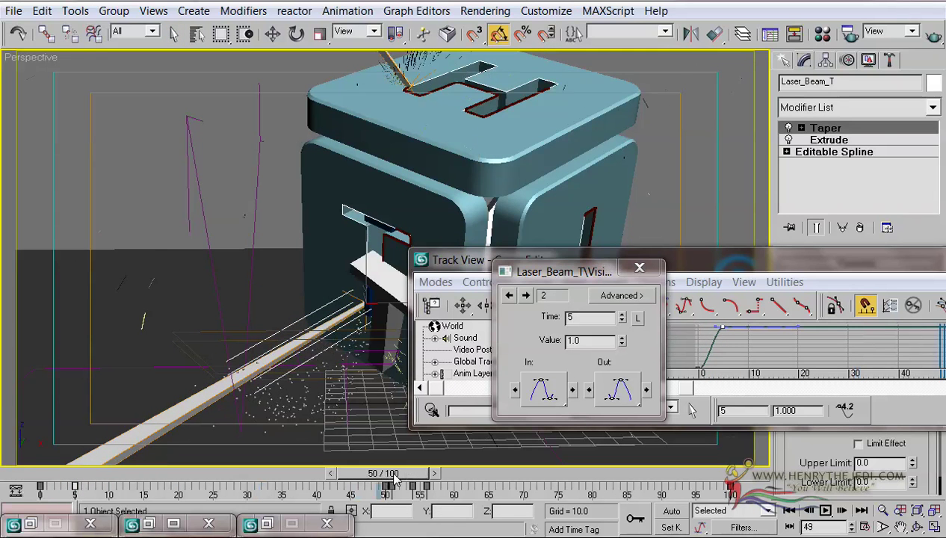
left_click(174, 33)
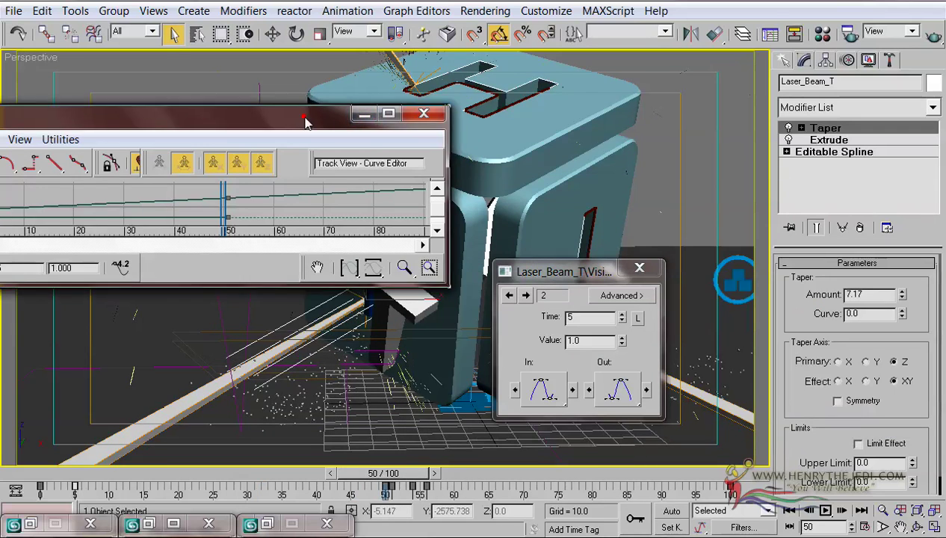
double_click(302, 110)
left_click(79, 245)
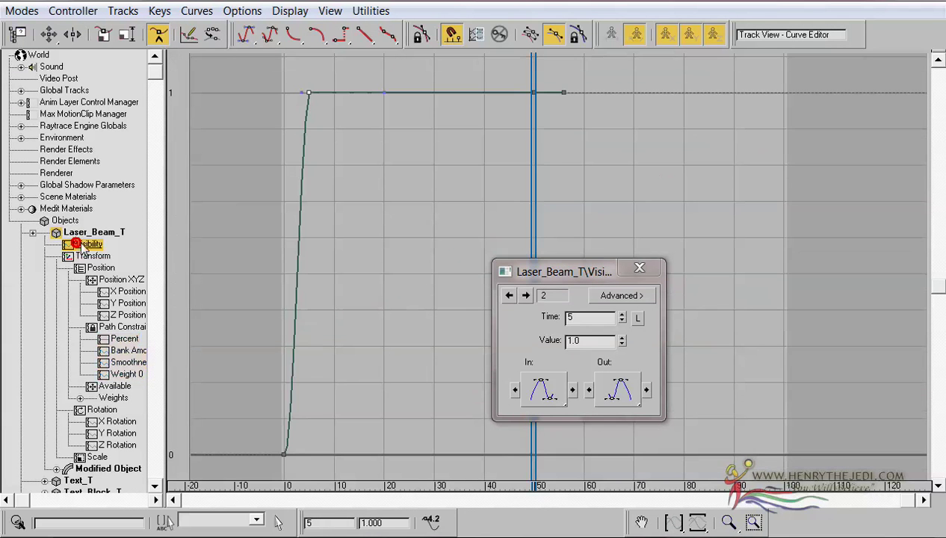
left_click(533, 93)
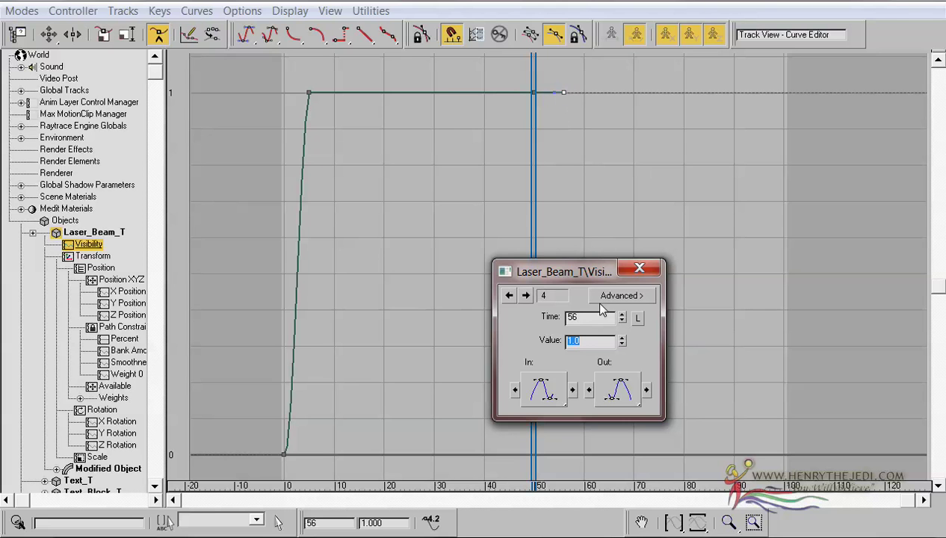
type("55")
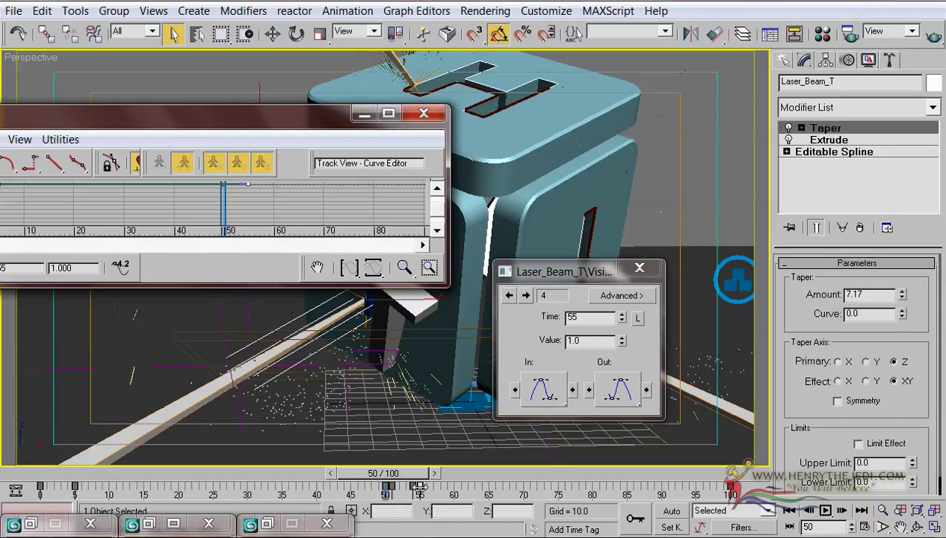
left_click_drag(416, 480, 429, 482)
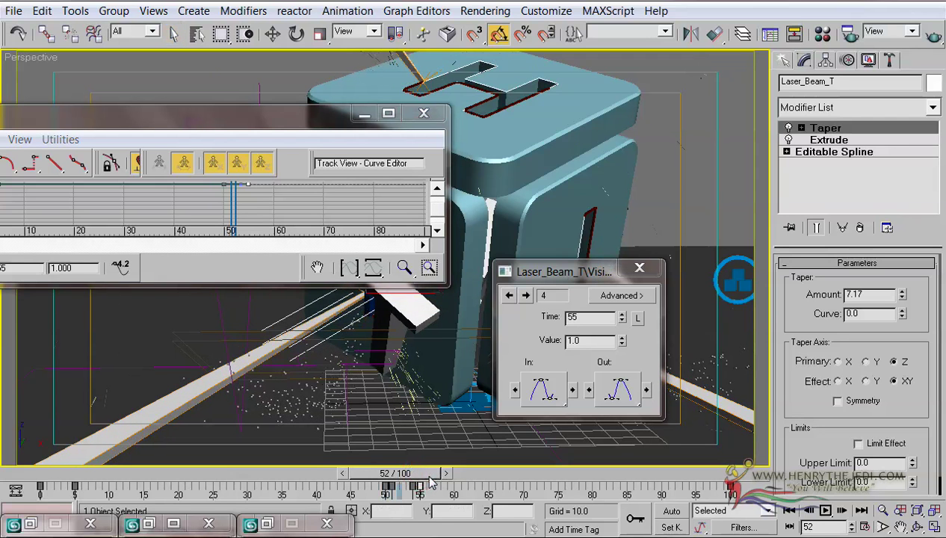
right_click(621, 341)
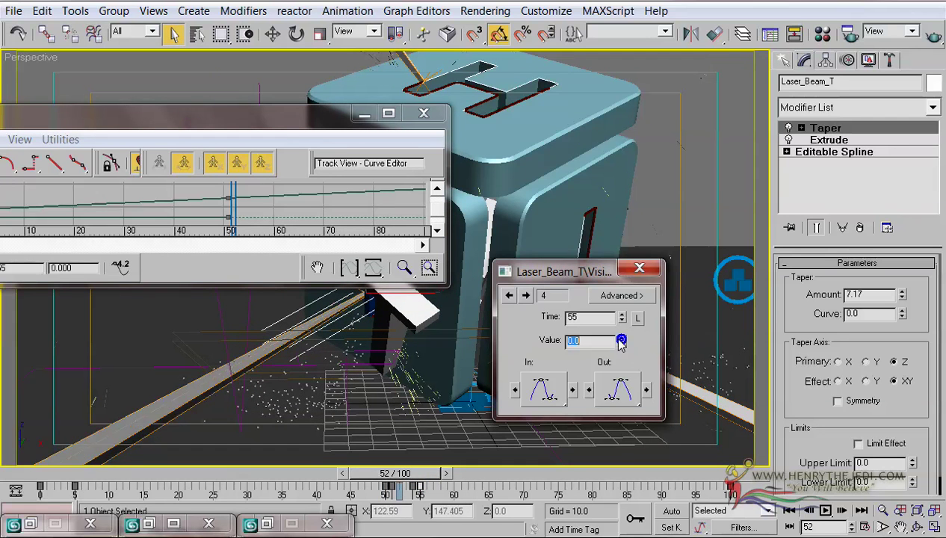
left_click(639, 268)
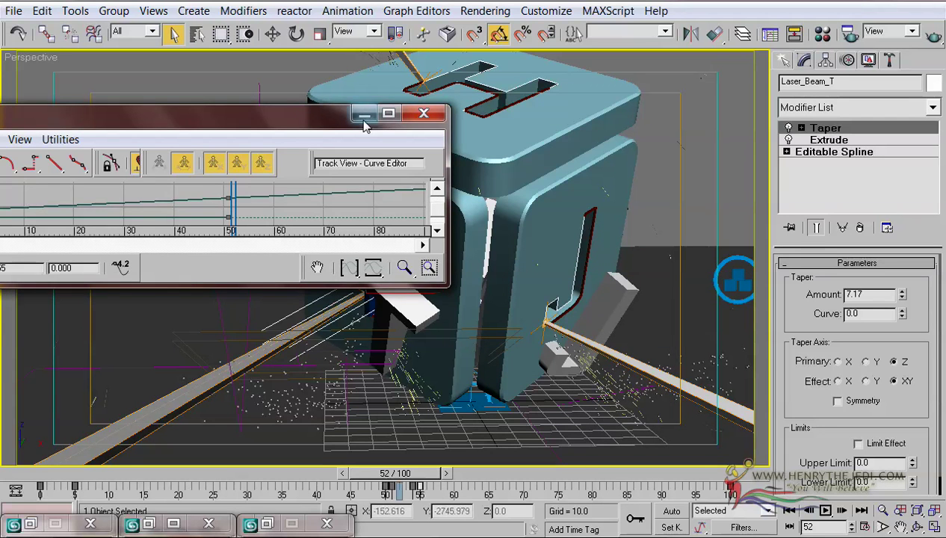
Put the Curve Editor away and scrub from frame 0 to frame 2 to check the beams with the whole cube in view.
left_click(365, 113)
left_click_drag(418, 473, 11, 478)
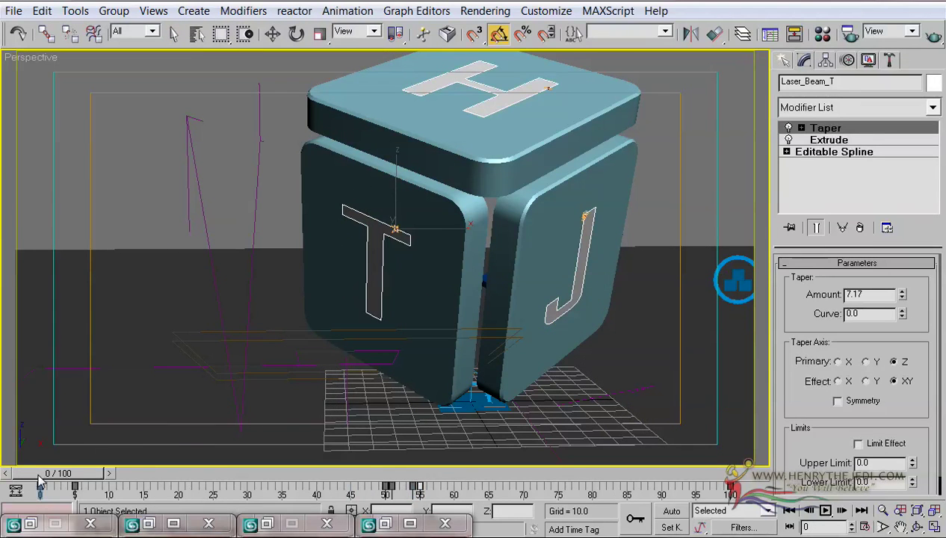
left_click_drag(80, 482, 89, 483)
key("q")
middle_click_drag(490, 330, 393, 399)
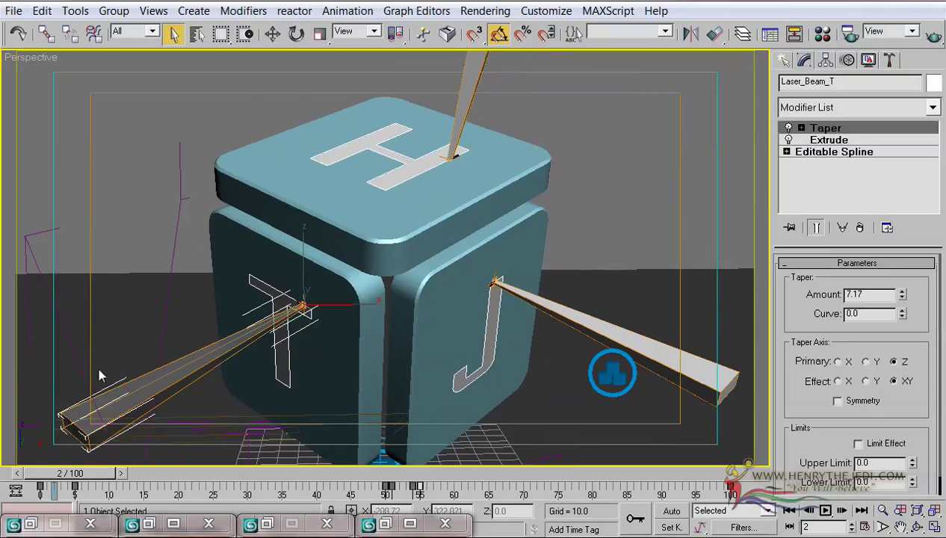
mouse_move(47, 475)
left_mouse_down()
mouse_move(35, 476)
mouse_move(54, 486)
left_mouse_up()
left_click(586, 327)
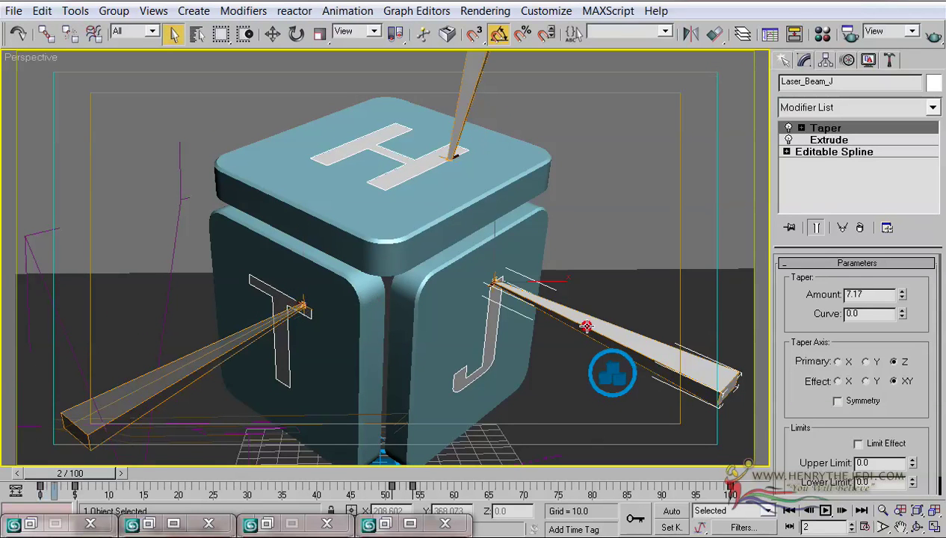
right_click(588, 325)
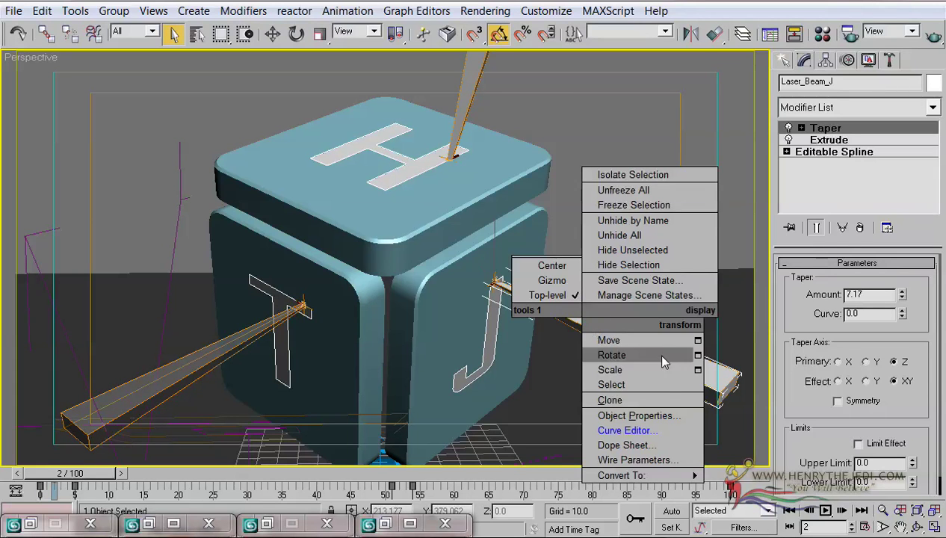
left_click(662, 429)
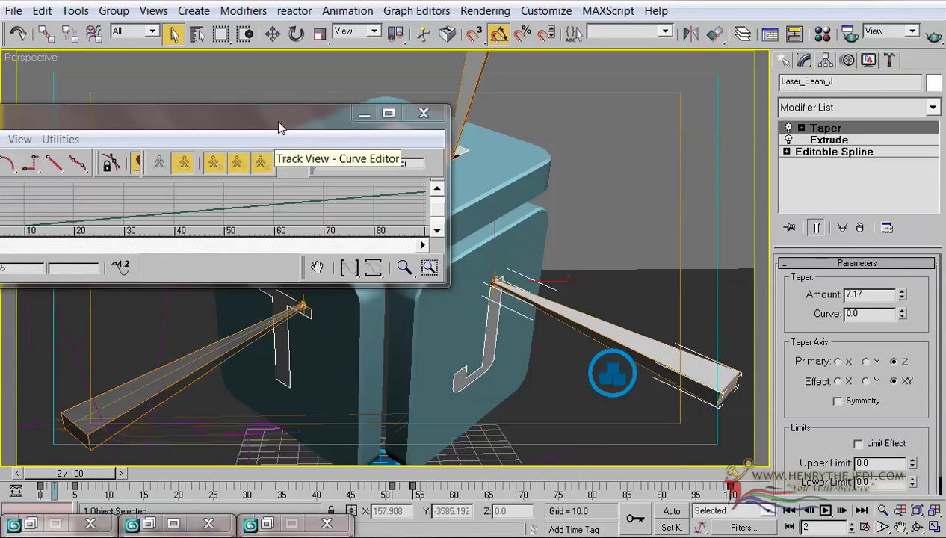
Open the Curve Editor for Laser_Beam_T and display only its visibility curve.
left_click(158, 392)
right_click(180, 377)
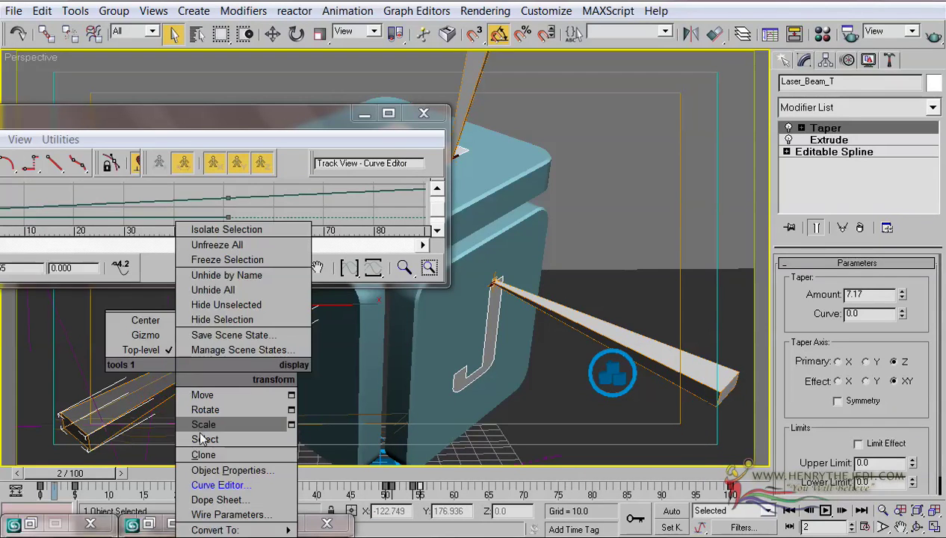
left_click(210, 485)
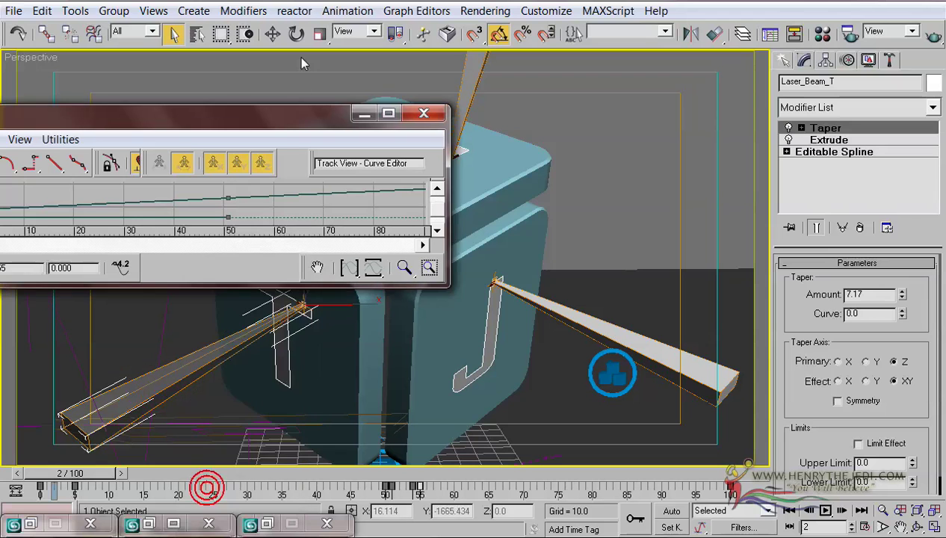
double_click(291, 112)
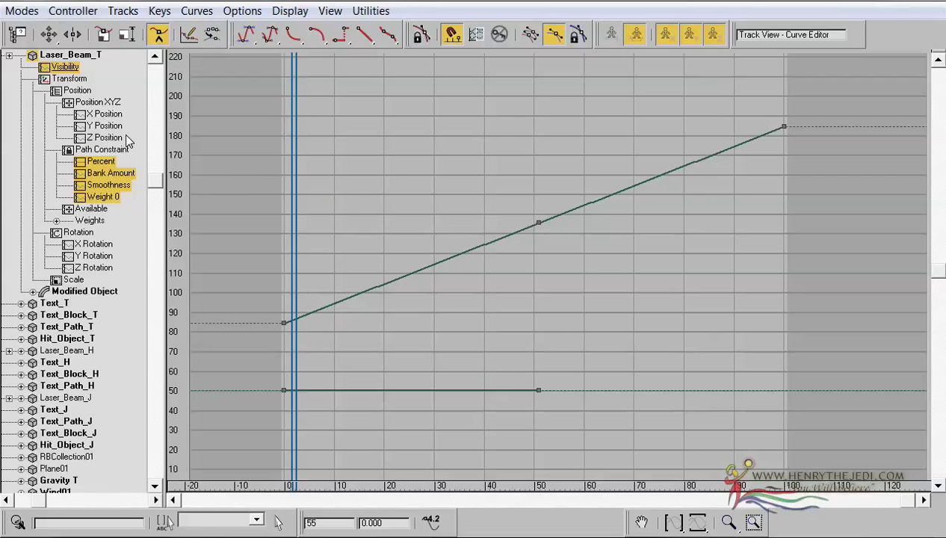
left_click(124, 166)
middle_click_drag(176, 133, 188, 182)
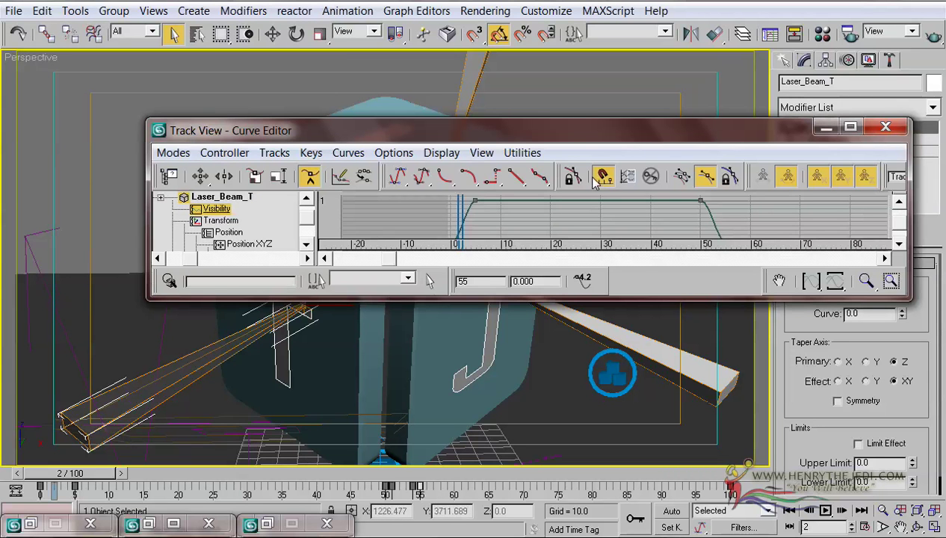
Copy the Visibility controller of Laser_Beam_T in the enlarged Curve Editor.
left_click(576, 133)
double_click(577, 132)
scroll(126, 157, "up", 3)
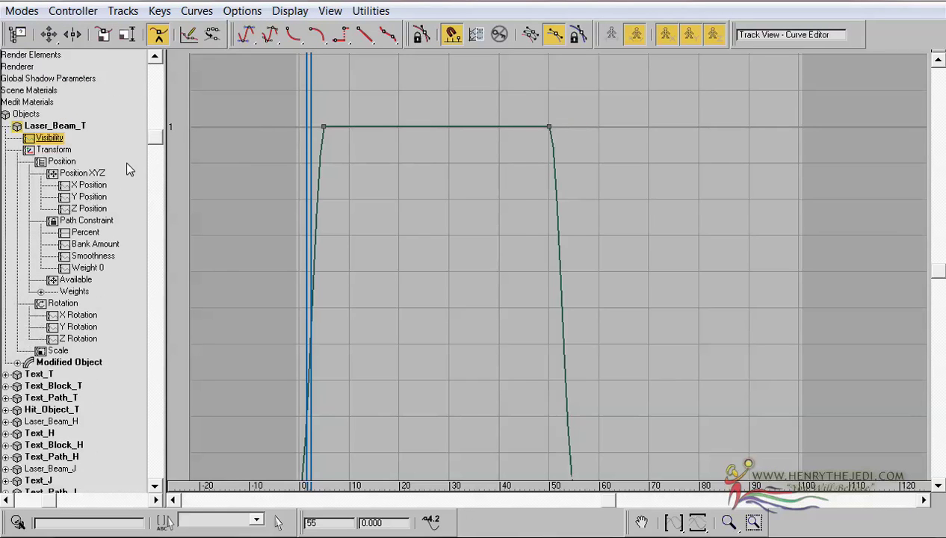
left_click(54, 126)
left_click(48, 139)
left_click_drag(48, 138, 136, 177)
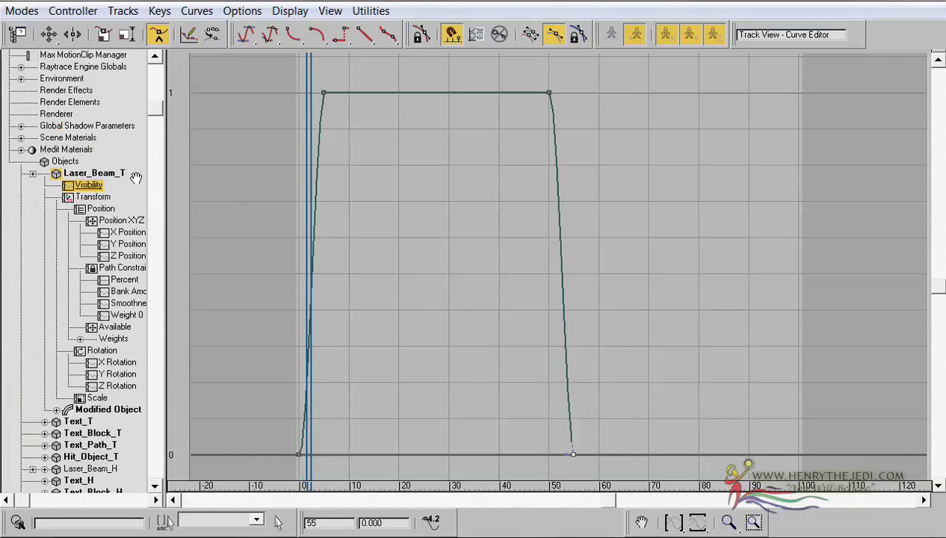
right_click(95, 189)
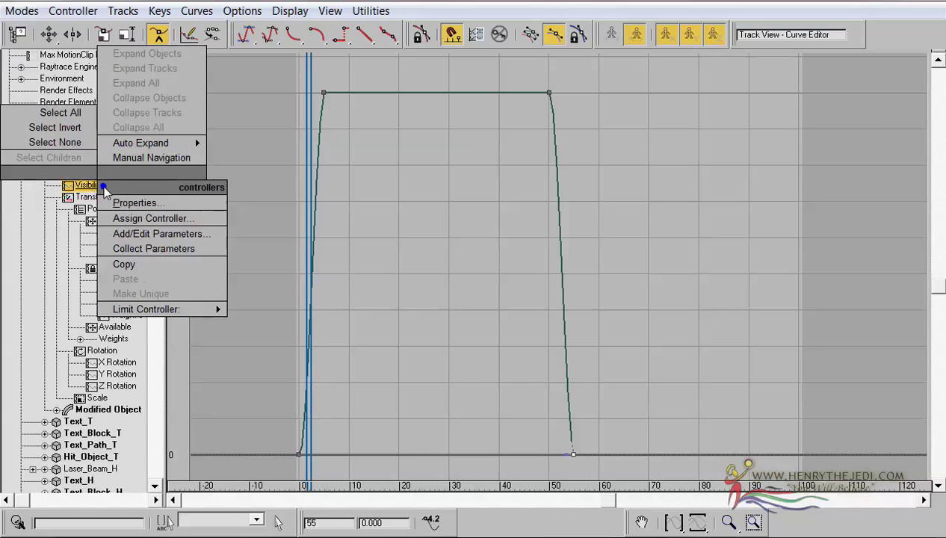
left_click(124, 266)
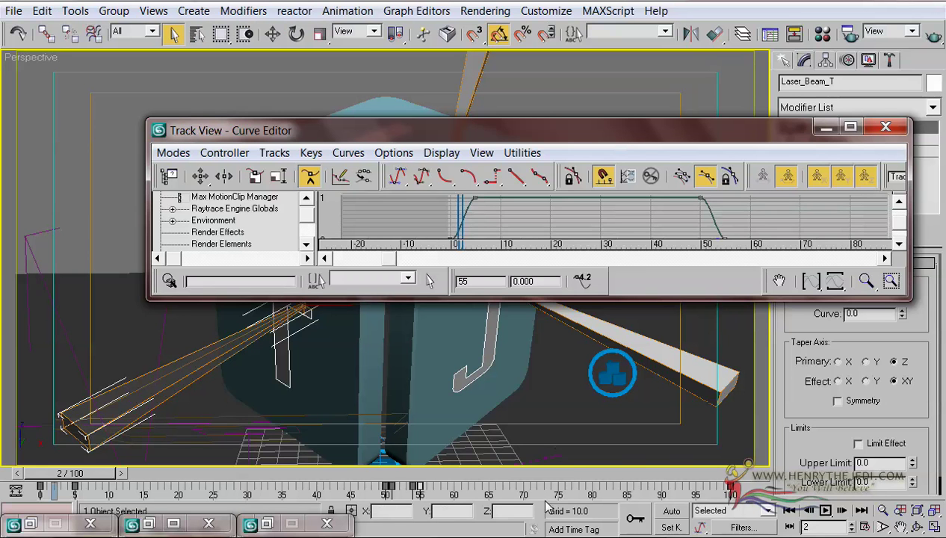
Select Laser_Beam_J and add a visibility track to it in the Curve Editor.
left_click(631, 340)
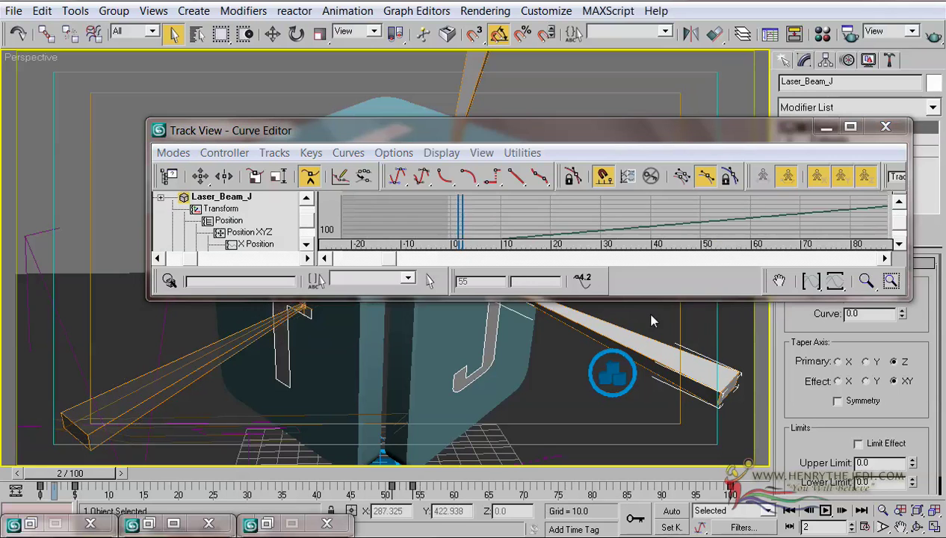
left_click(197, 33)
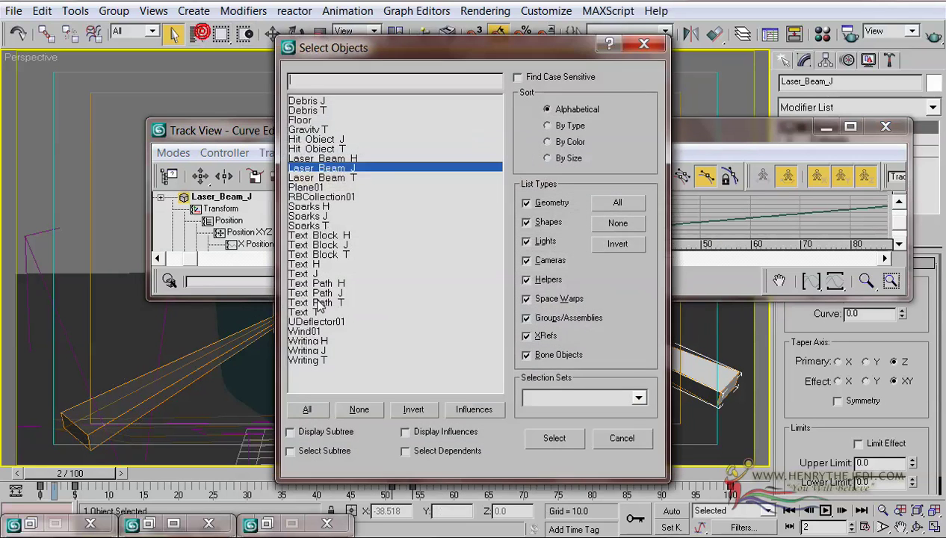
double_click(334, 168)
left_click(342, 132)
double_click(341, 133)
scroll(120, 203, "up", 3)
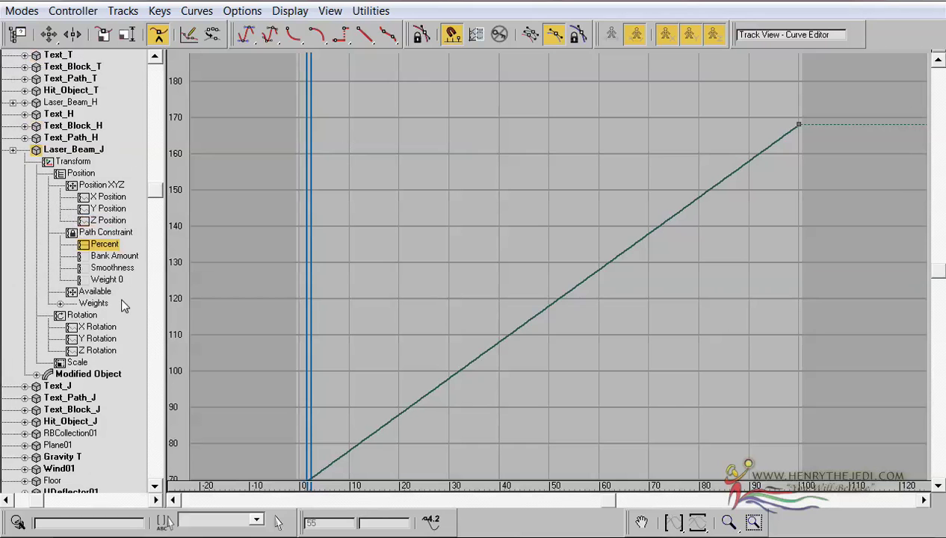
left_click(96, 151)
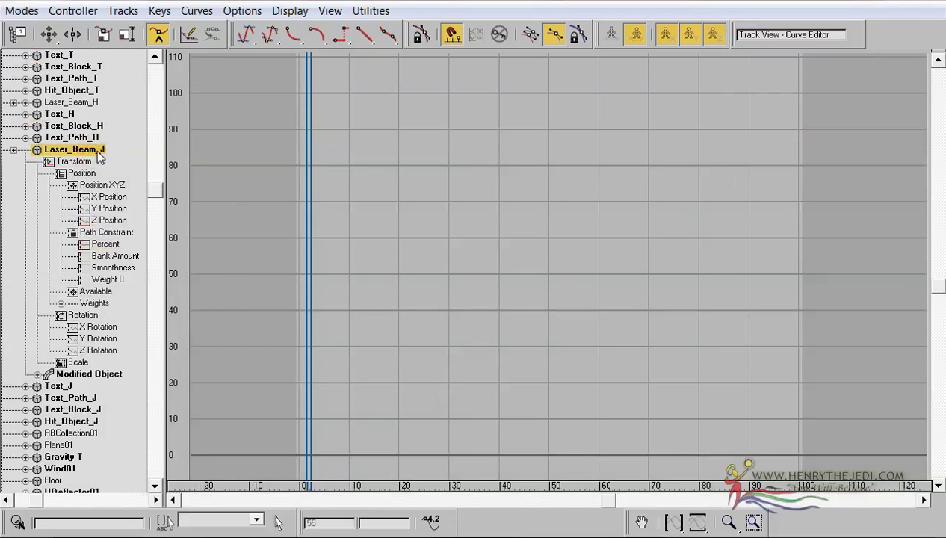
left_click(122, 11)
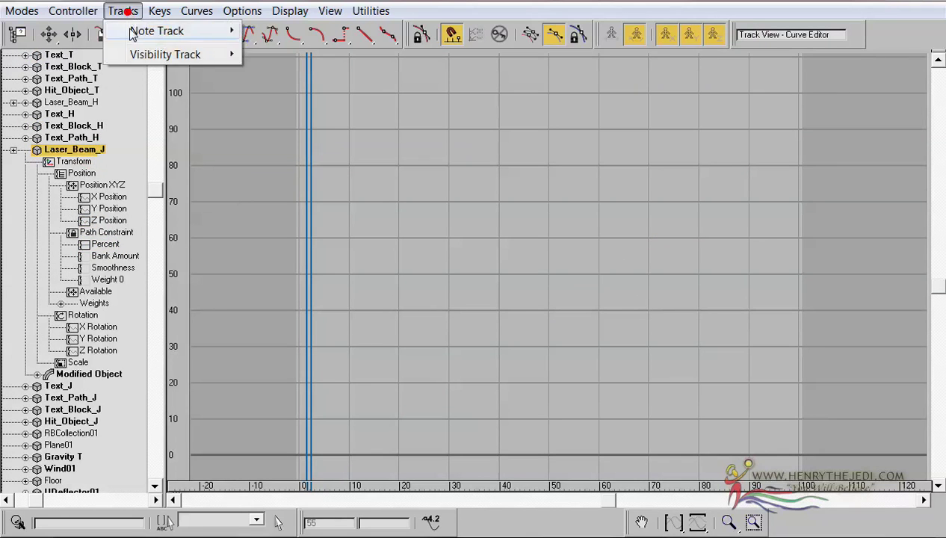
left_click(139, 55)
left_click(275, 55)
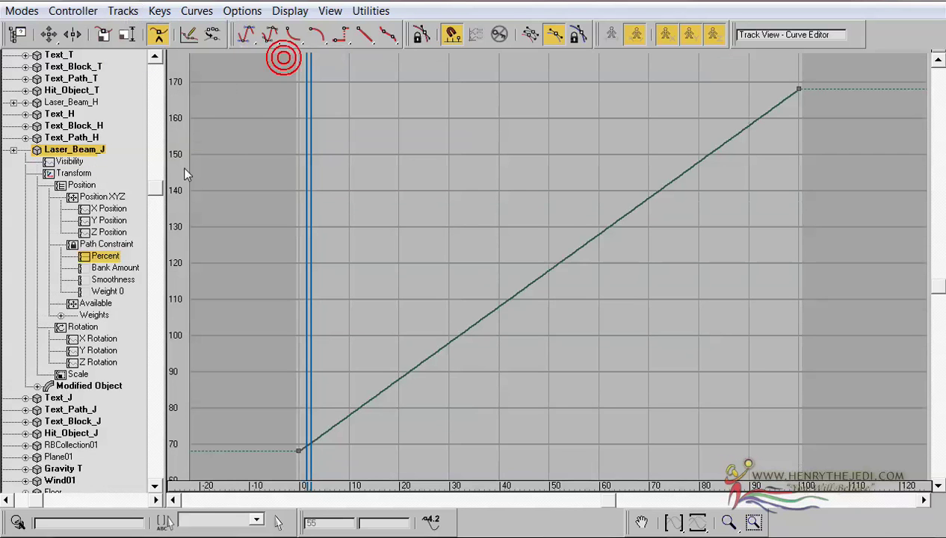
Paste the copied controller onto the Visibility track of Laser_Beam_J, display its curve, and minimize the Curve Editor.
left_click(60, 161)
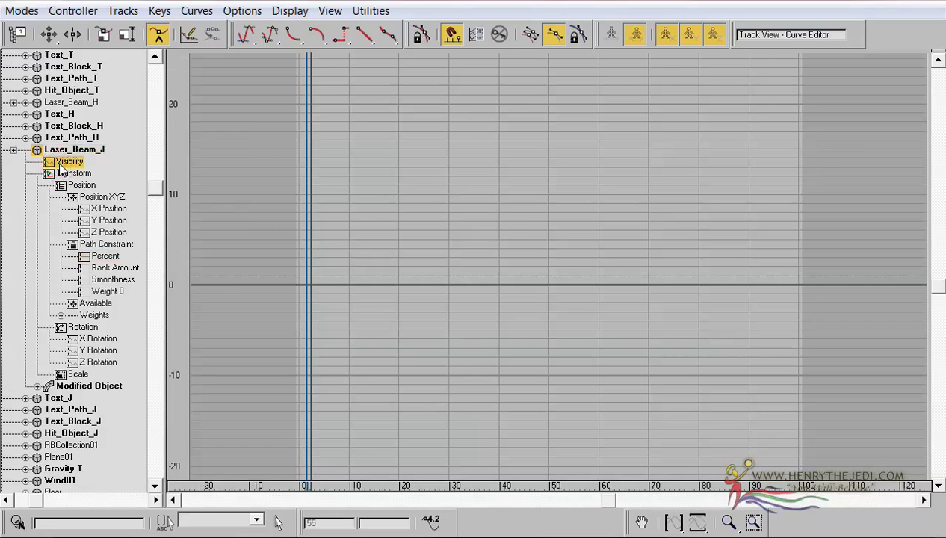
right_click(103, 162)
left_click(24, 166)
right_click(102, 159)
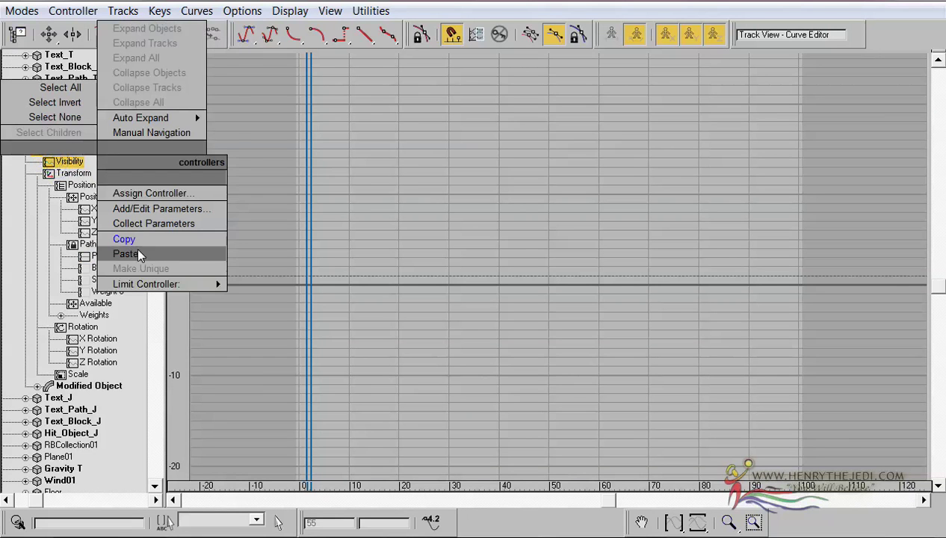
left_click(134, 250)
left_click(66, 94)
left_click(78, 191)
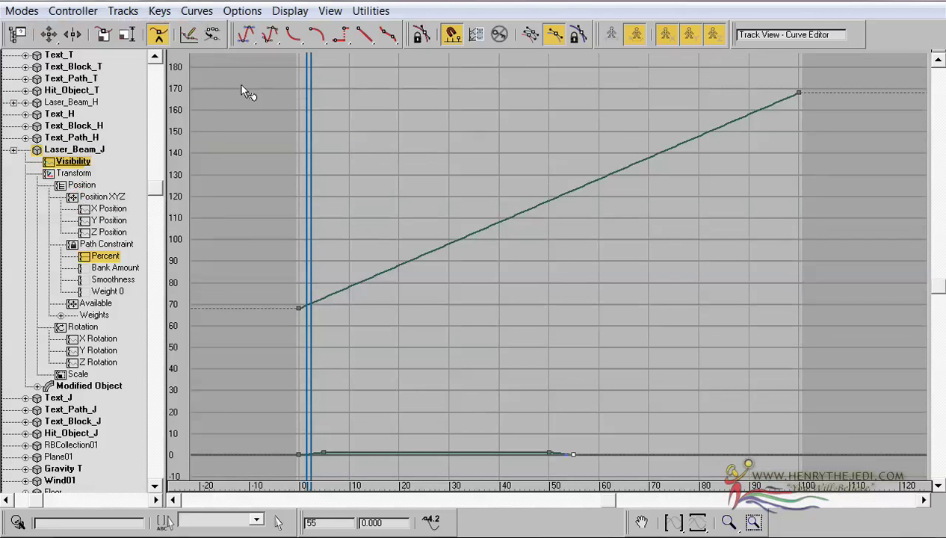
left_click(83, 162)
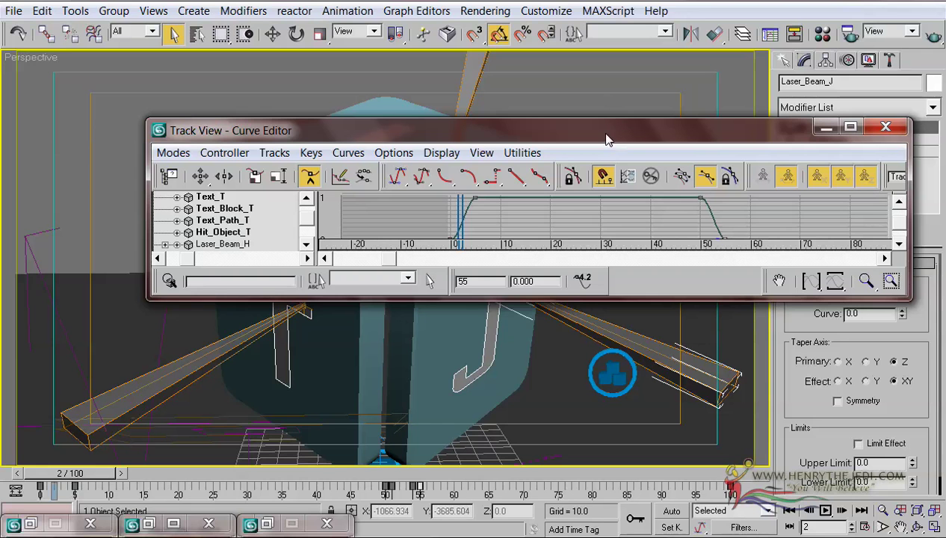
left_click(828, 128)
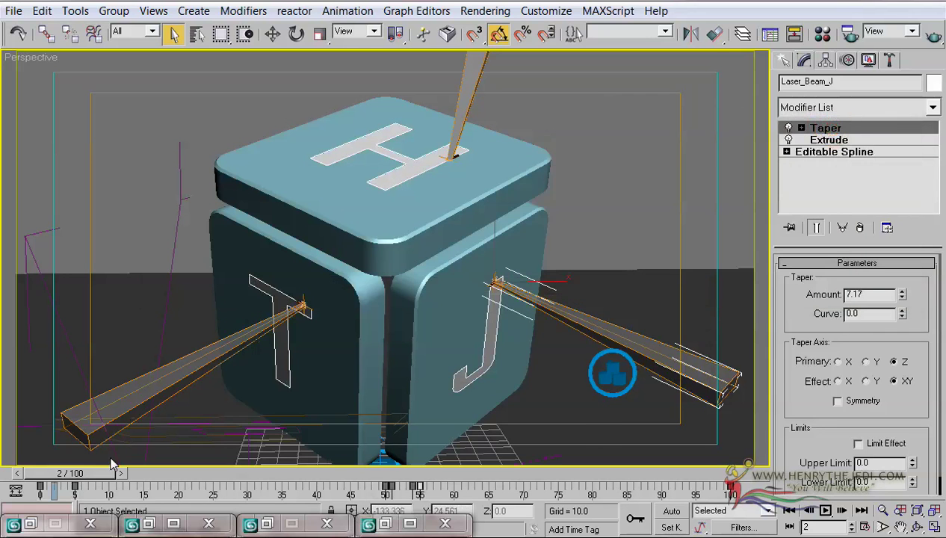
Render frame 2 to check the fade-in of the T and J beams, and close the render.
mouse_move(104, 469)
left_mouse_down()
mouse_move(87, 475)
mouse_move(108, 475)
left_mouse_up()
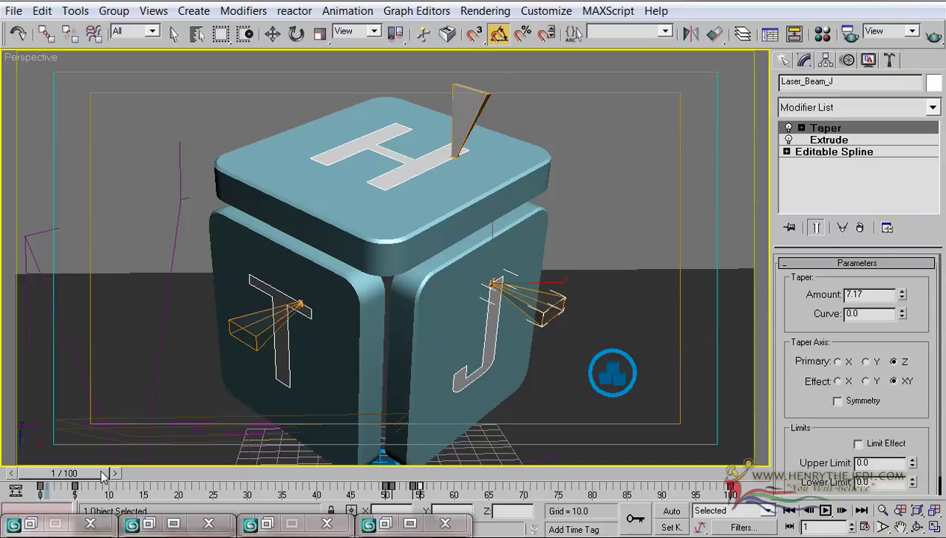
key("shift+q")
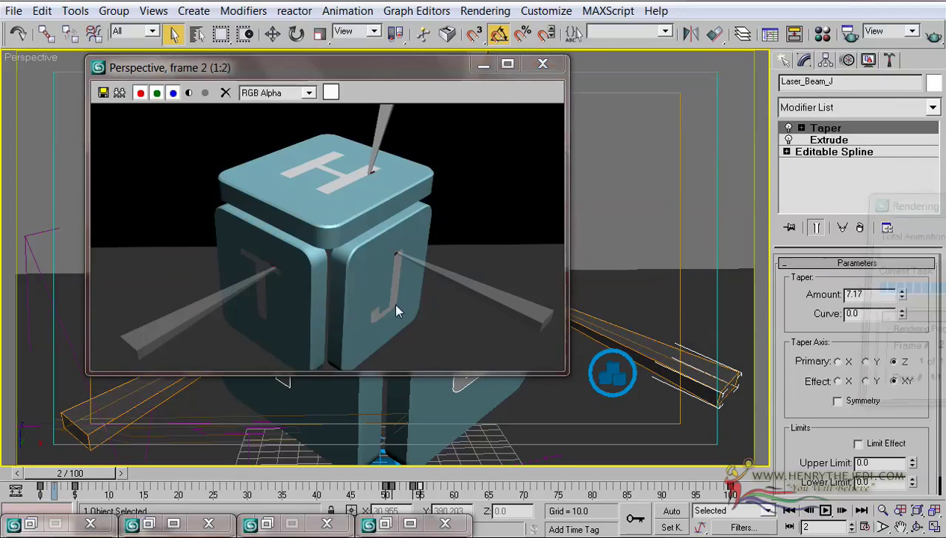
left_click(542, 64)
Select Laser_Beam_H at frame 3 and add a visibility track to it in the Curve Editor.
left_click_drag(112, 473, 142, 480)
left_click_drag(131, 479, 118, 479)
left_click(466, 84)
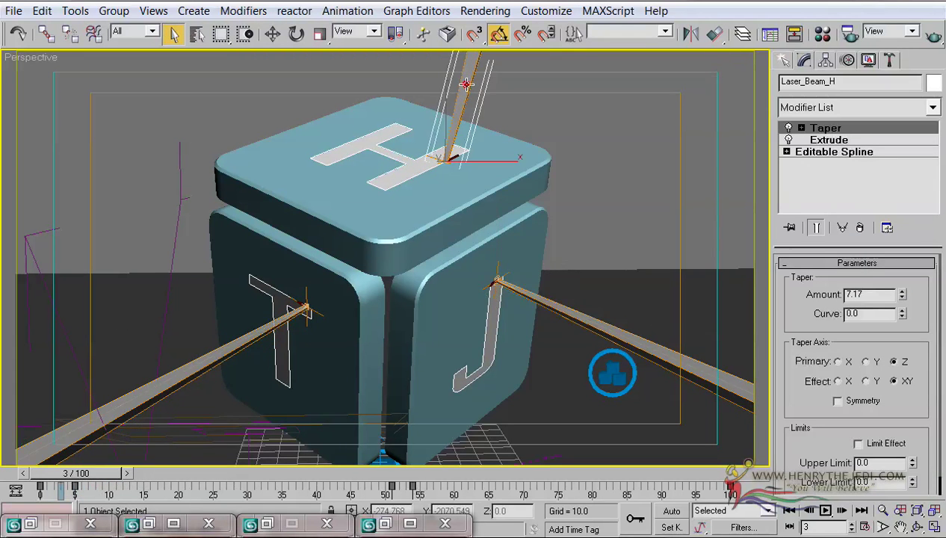
right_click(459, 127)
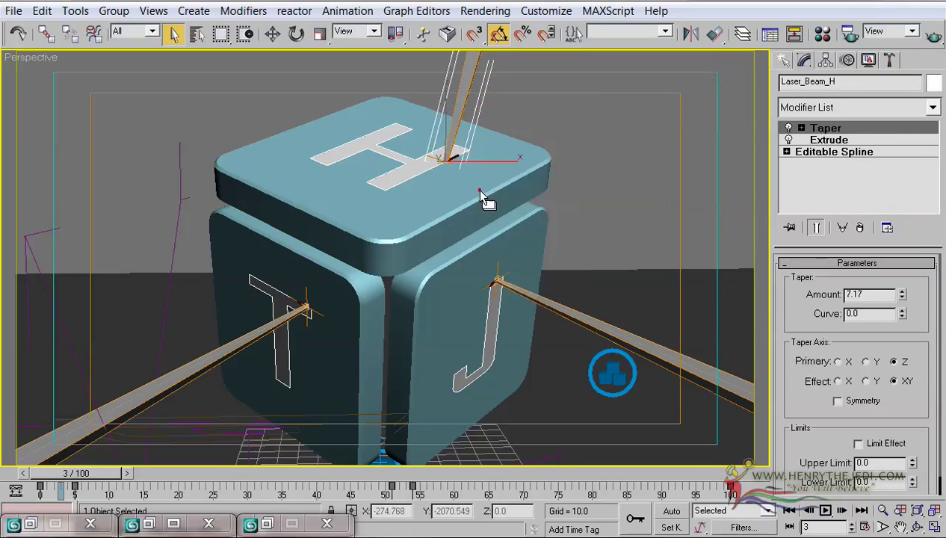
left_click(499, 245)
double_click(364, 137)
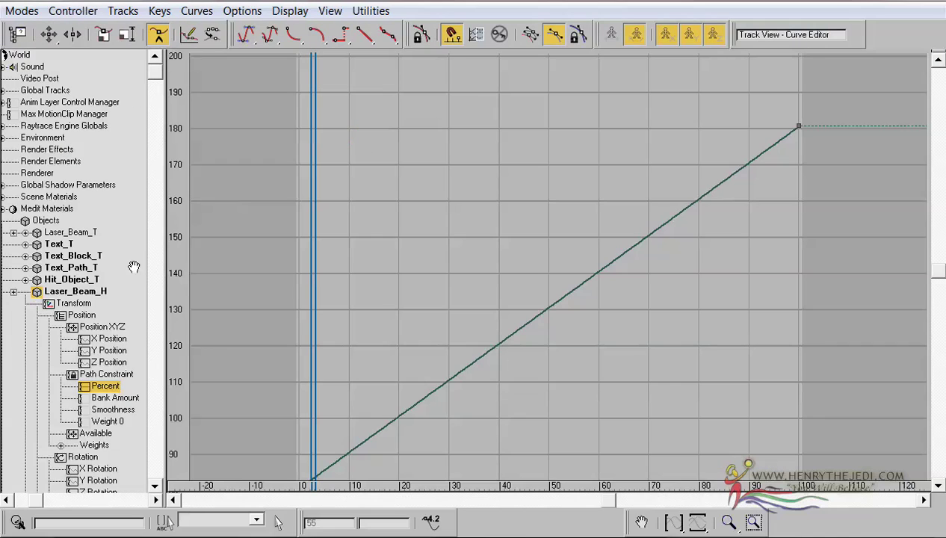
left_click(100, 293)
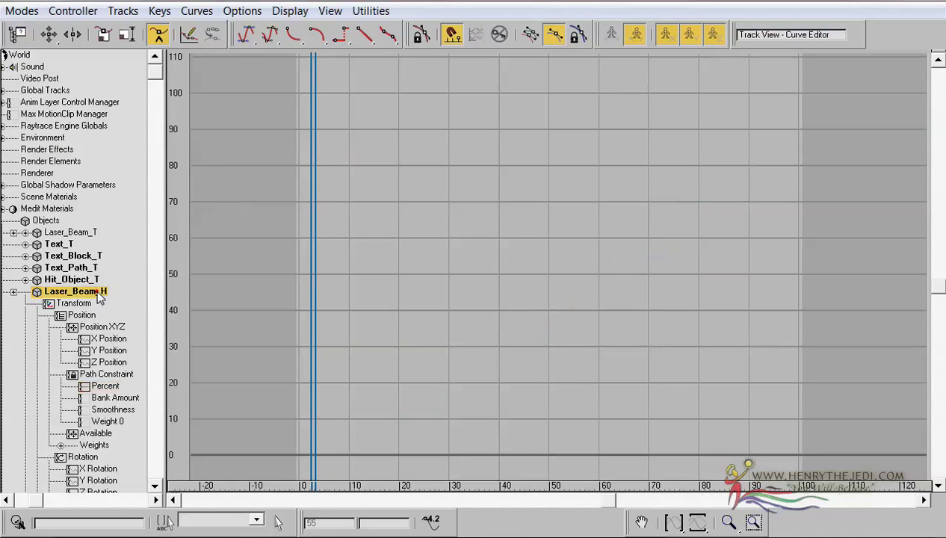
left_click(122, 10)
mouse_move(140, 55)
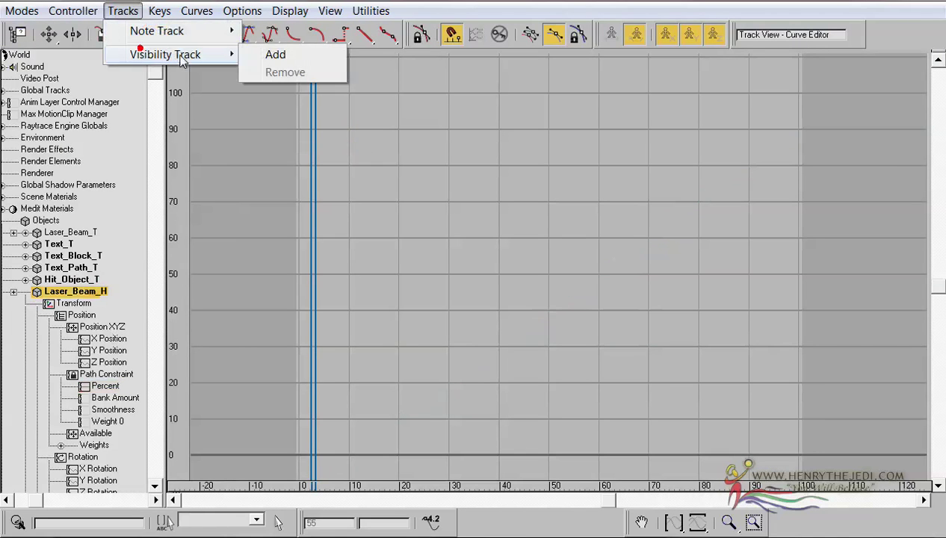
left_click(296, 59)
Paste the copied controller onto the Visibility track of Laser_Beam_H, display its curve, and minimize the Curve Editor.
left_click(69, 304)
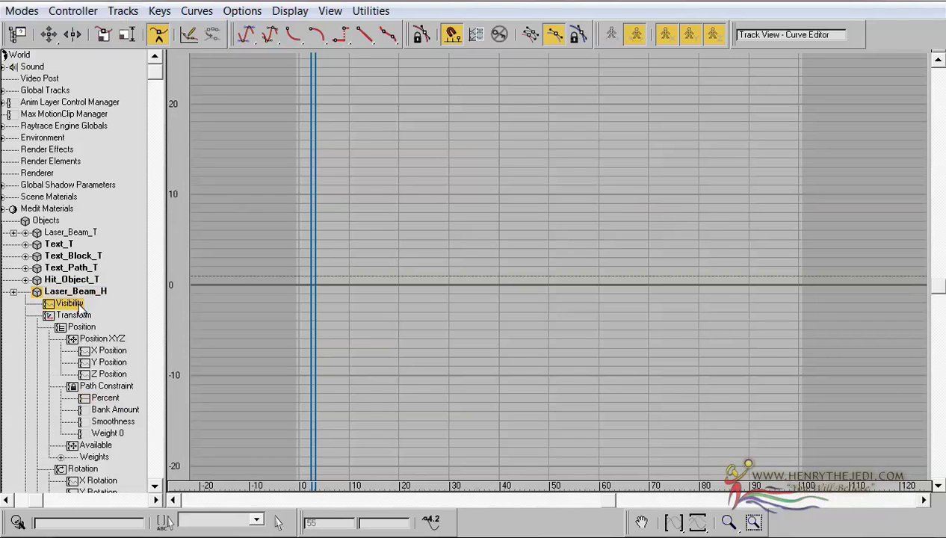
right_click(86, 306)
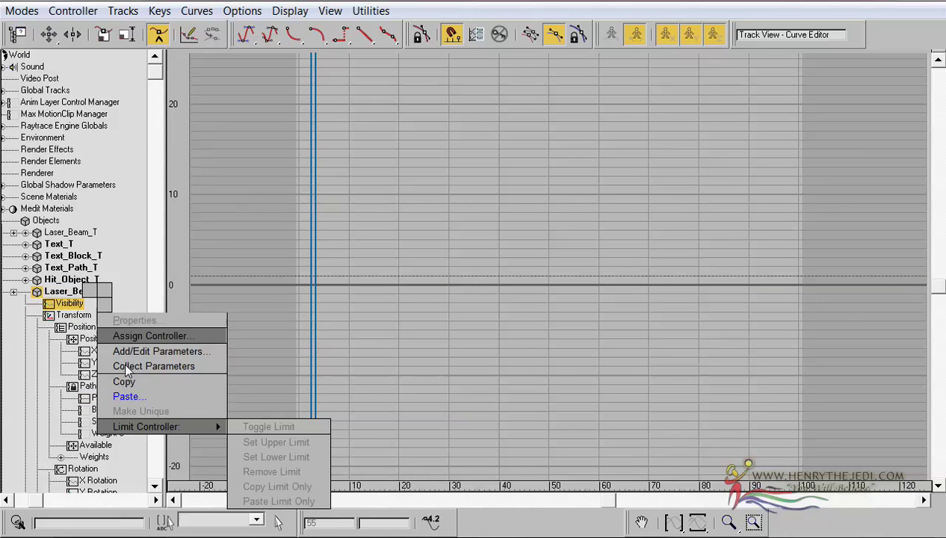
left_click(133, 388)
left_click(76, 197)
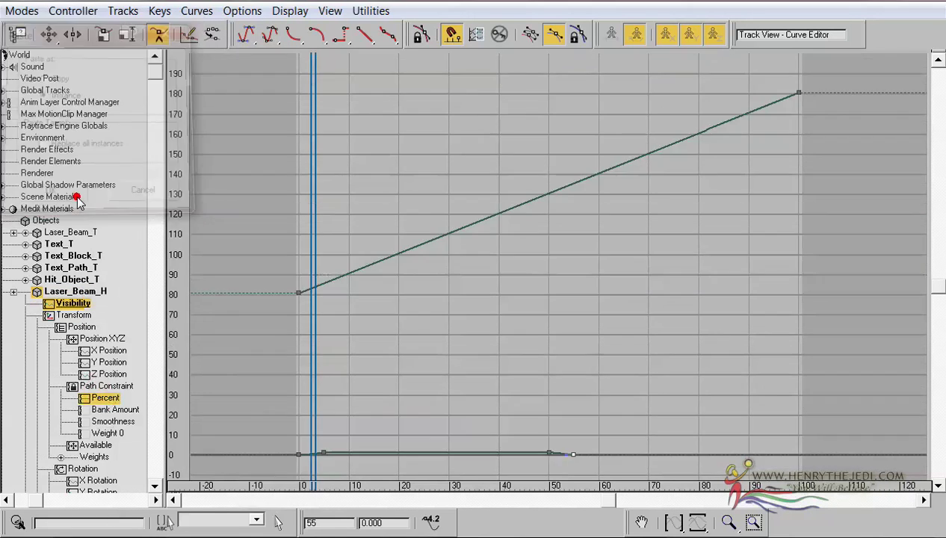
left_click(69, 306)
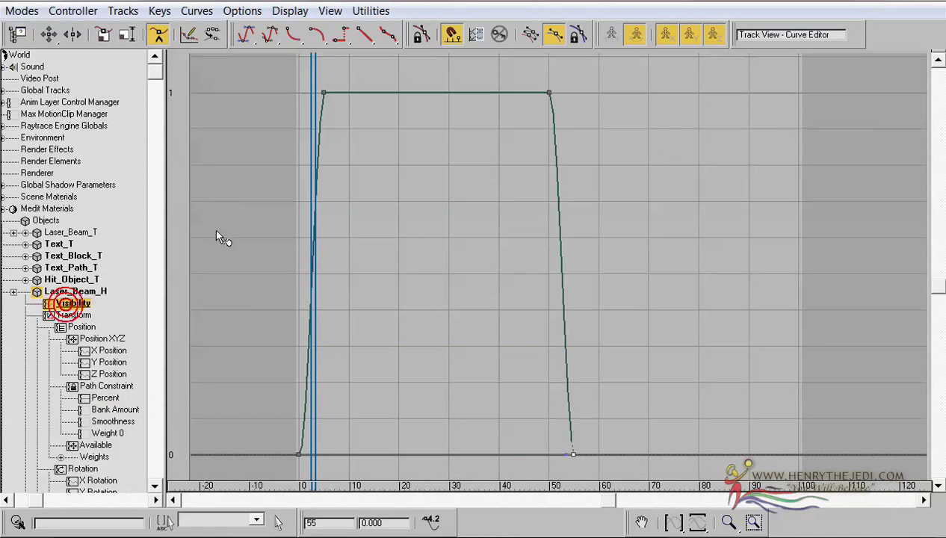
left_click(864, 3)
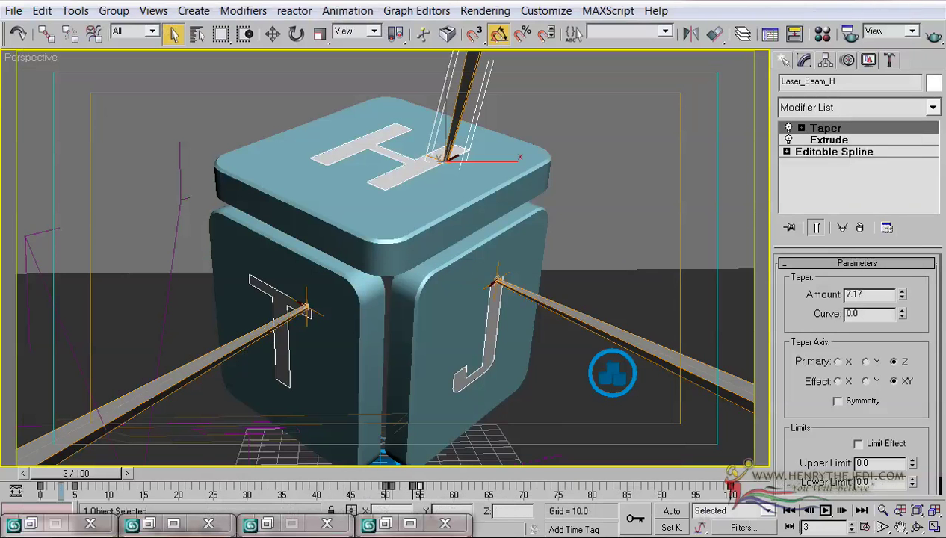
Render frame 2 to check the fade-in of all three laser beams, and close the render.
left_click_drag(58, 475, 48, 476)
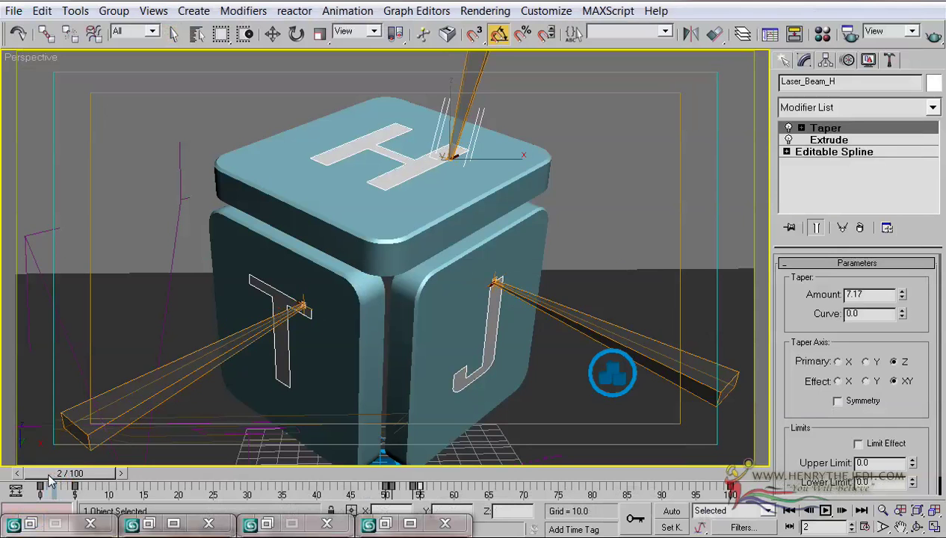
key("q")
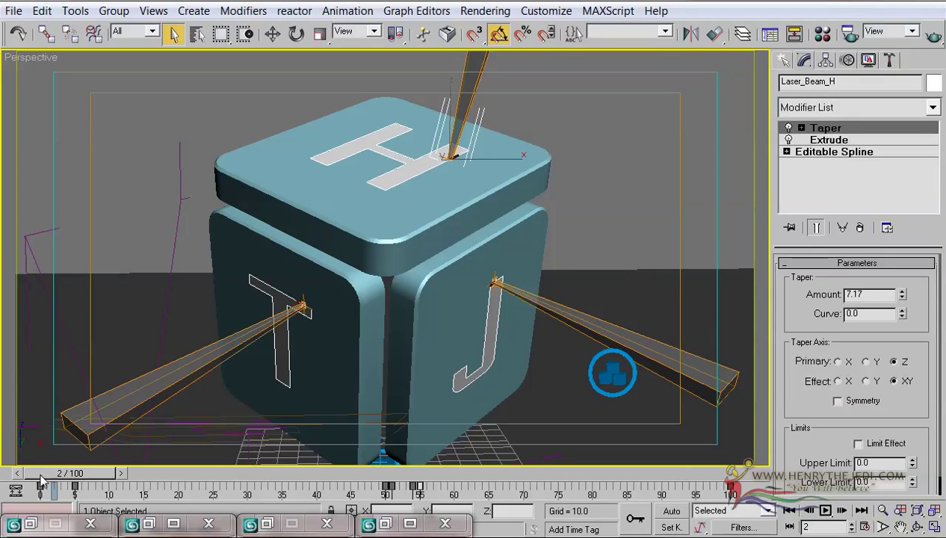
key("shift+q")
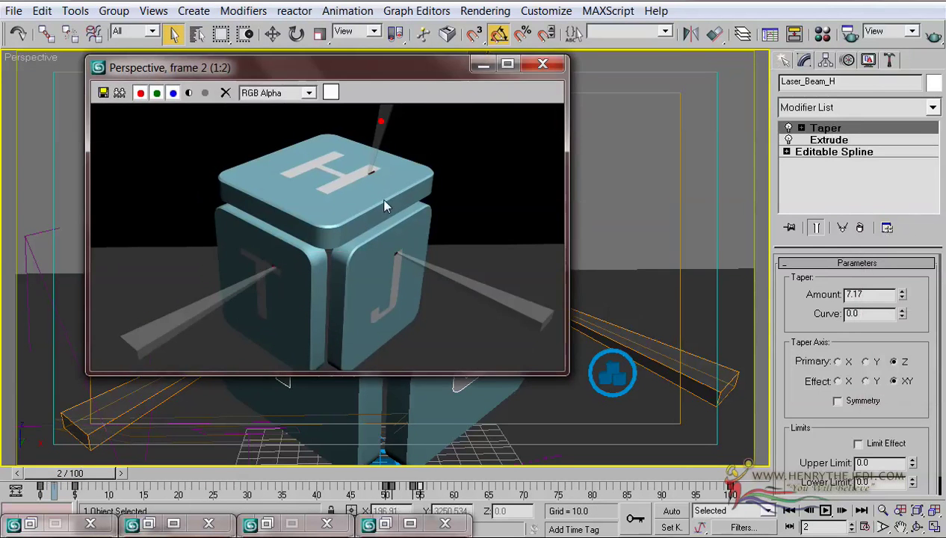
left_click(557, 66)
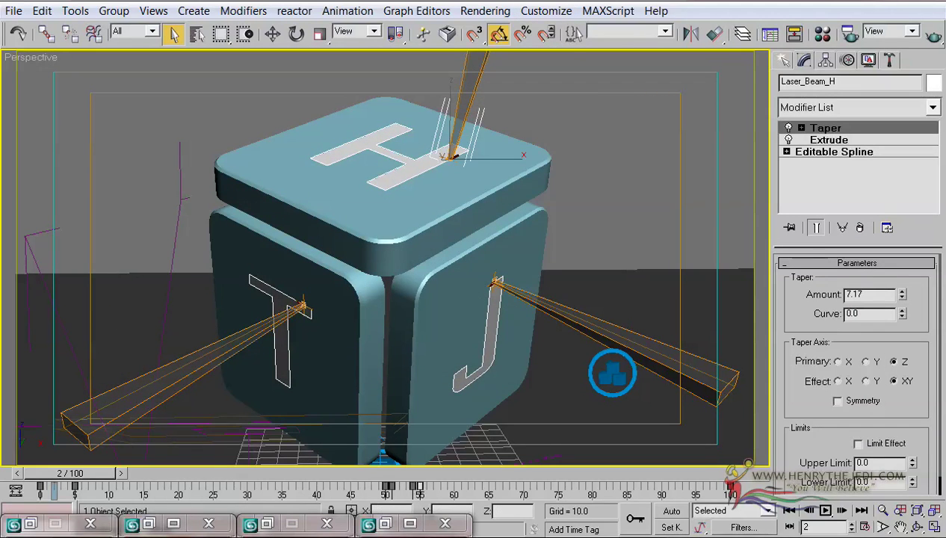
Select Laser_Beam_H, Laser_Beam_J and Laser_Beam_T and assign the first Material Editor sample, 01 - Default, to them.
left_click(820, 37)
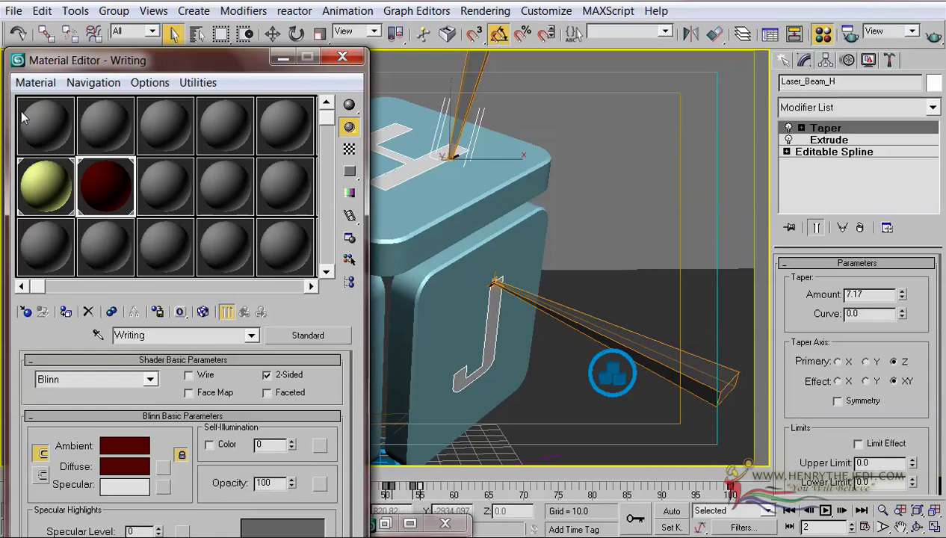
left_click(28, 114)
left_click_drag(111, 67, 601, 87)
left_click(198, 33)
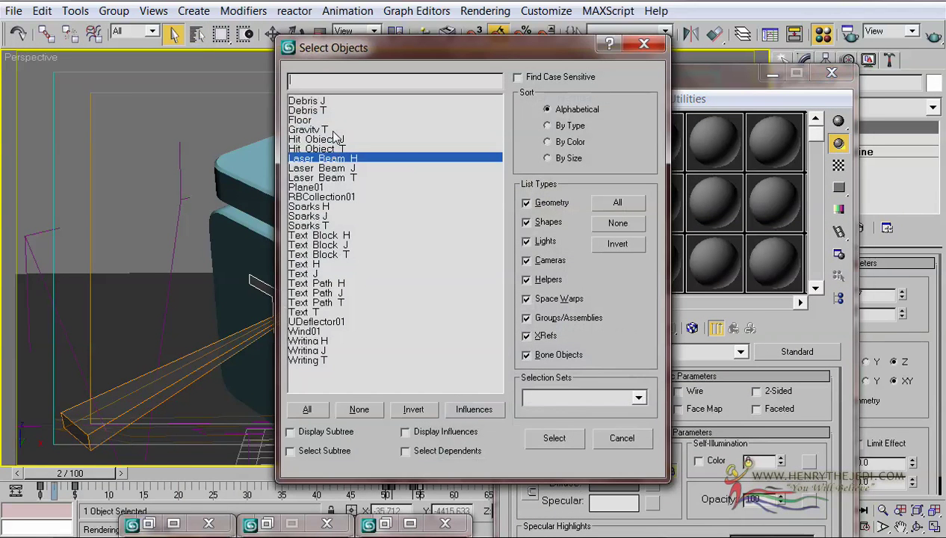
left_click(329, 178, "shift")
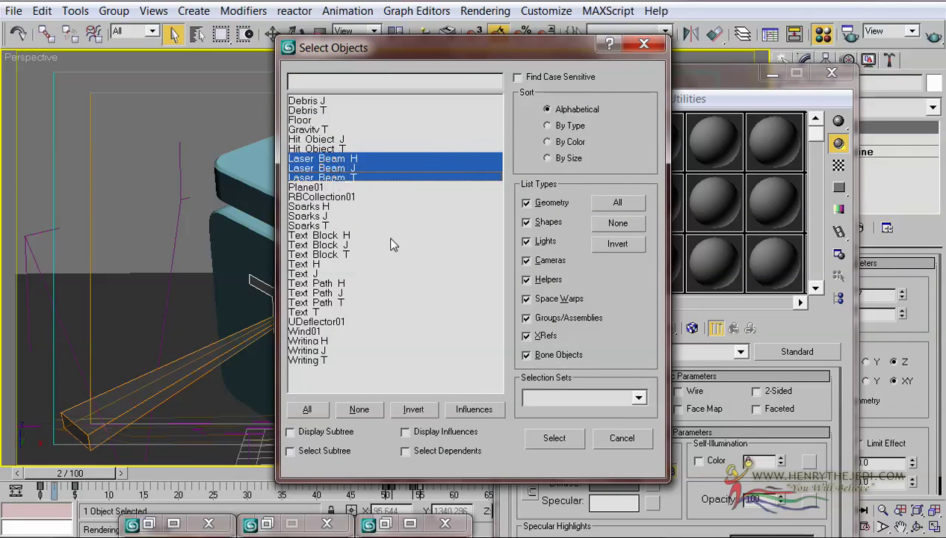
left_click(553, 437)
left_click(531, 138)
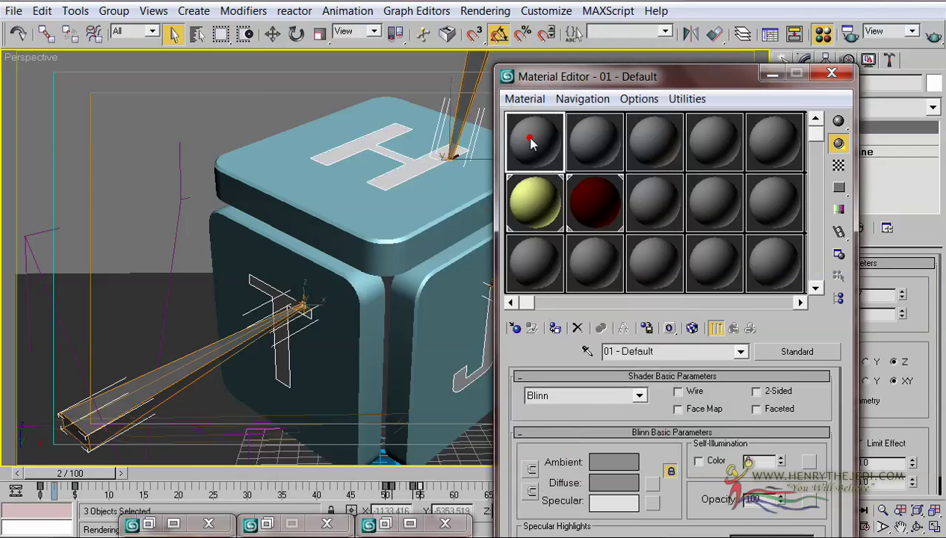
left_click(554, 328)
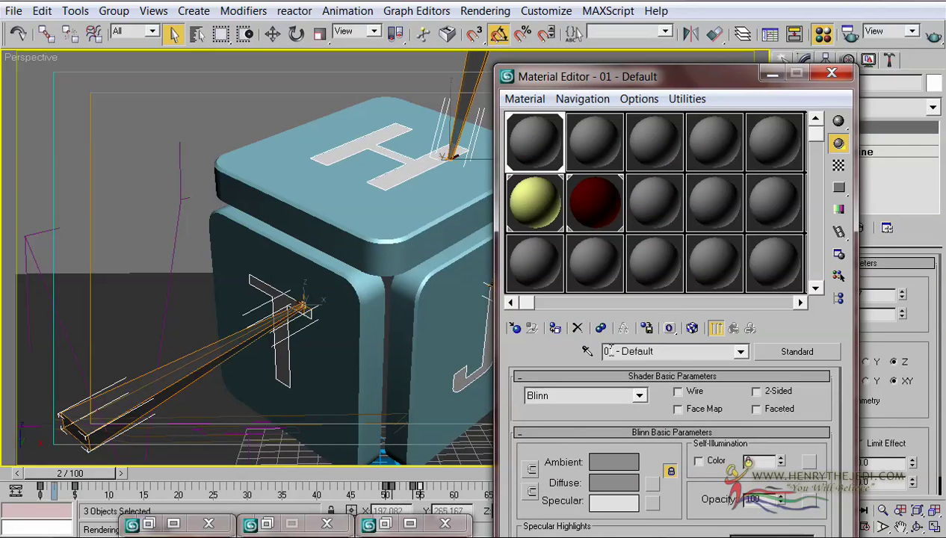
Rename the material assigned to the beams as Laser Beam.
left_click_drag(668, 351, 576, 352)
type("Laswr")
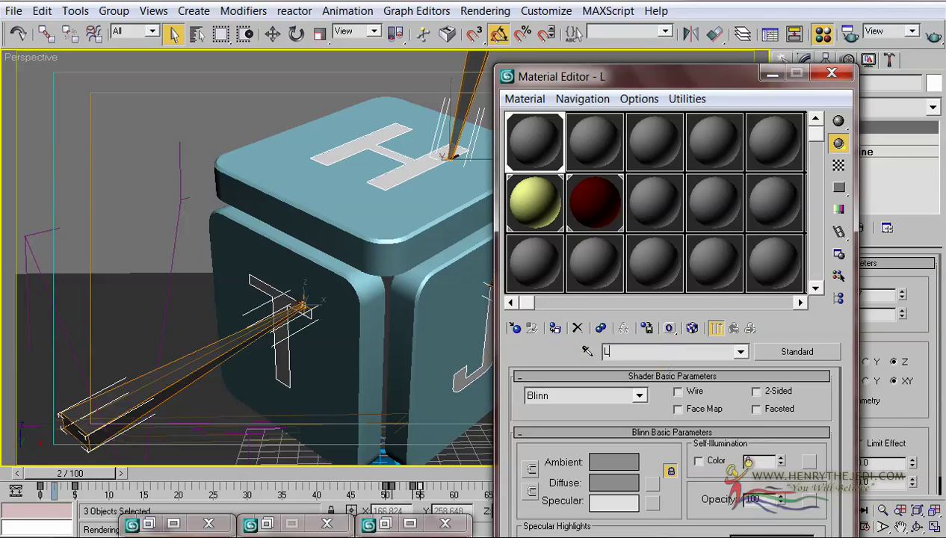
key("BackSpace")
key("BackSpace")
type("er Beam")
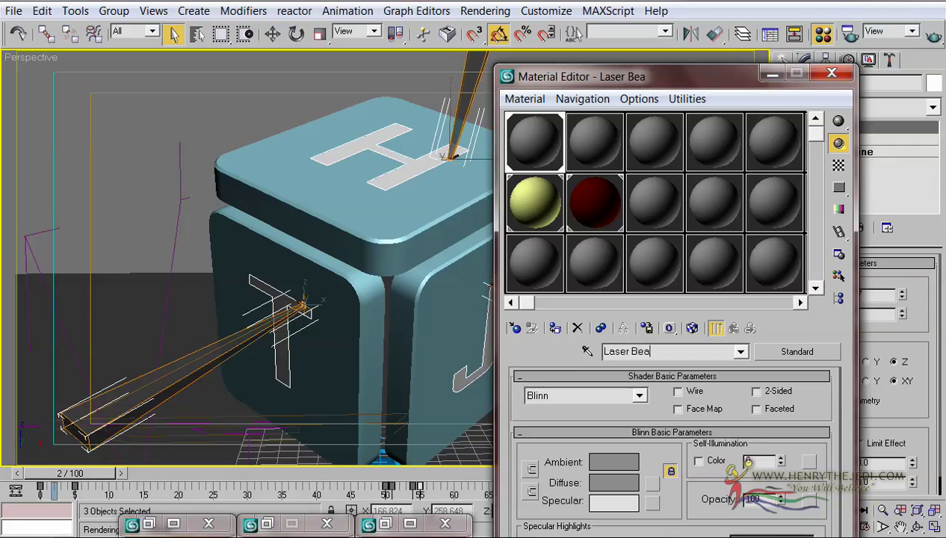
Set the Laser Beam material's diffuse color to pure red, with red 212, green 0 and blue 0.
left_click(614, 482)
left_click_drag(424, 162, 302, 107)
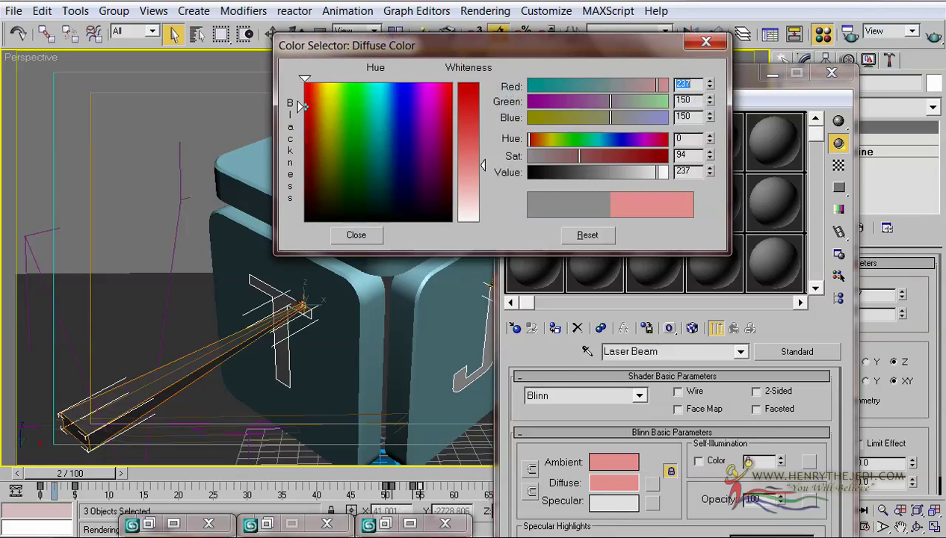
left_click_drag(469, 142, 469, 84)
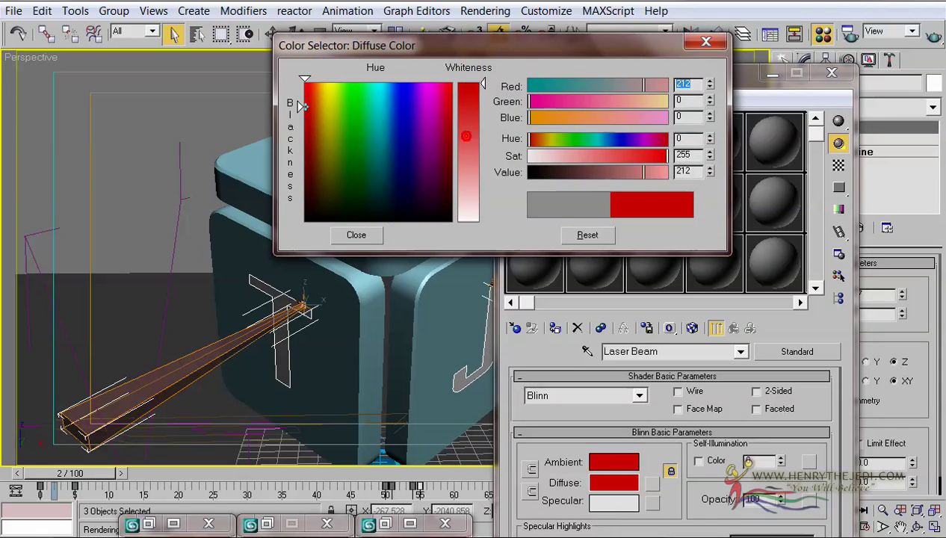
left_click(358, 235)
Rename the second material sample, 02 - Default, as Texture.
left_click(588, 151)
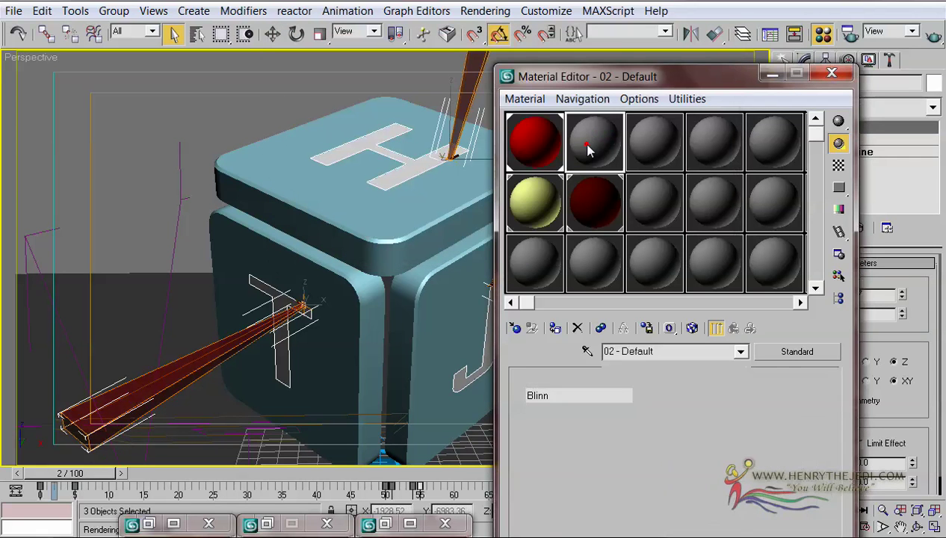
left_click(648, 350)
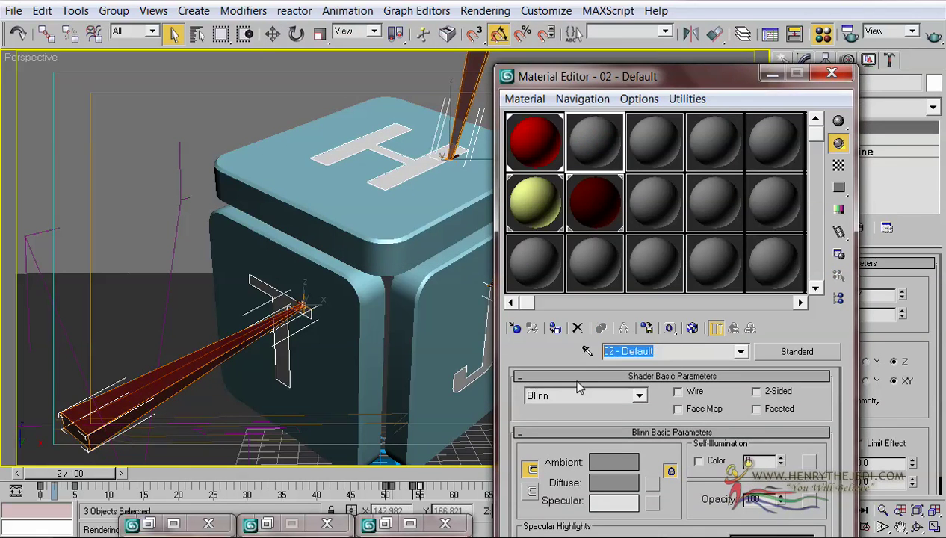
type("Texture")
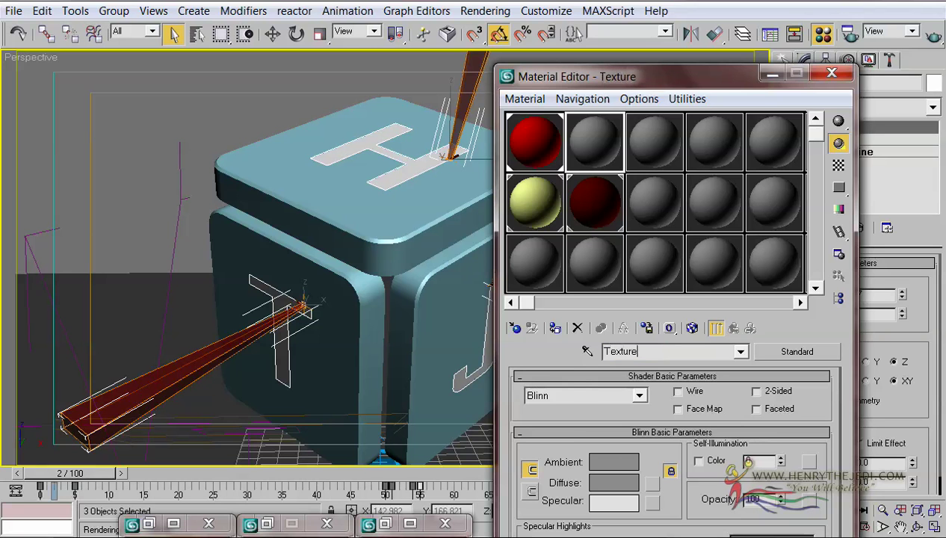
Select the three Text_Block objects together with Text_H, Text_J and Text_T, and assign the Texture material to them.
middle_click_drag(420, 206, 391, 203)
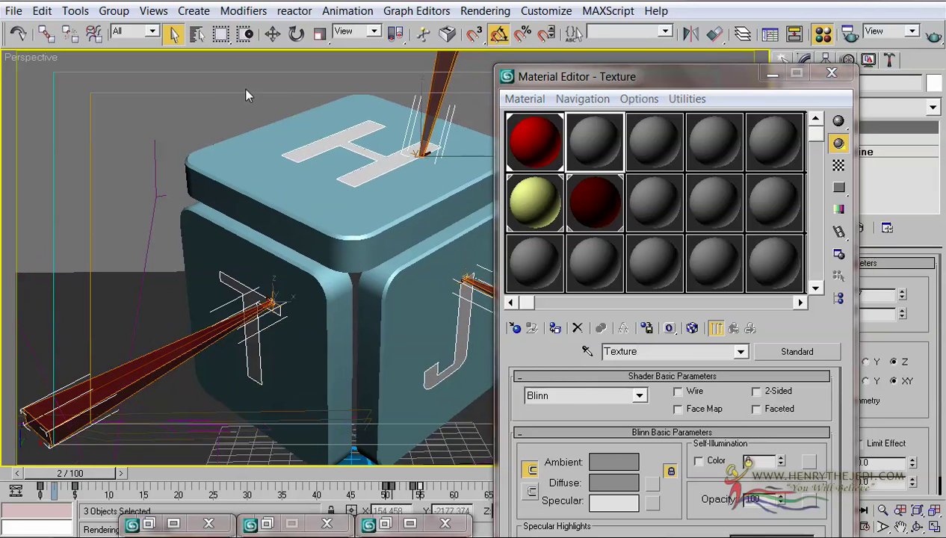
left_click(460, 321)
left_click(197, 34)
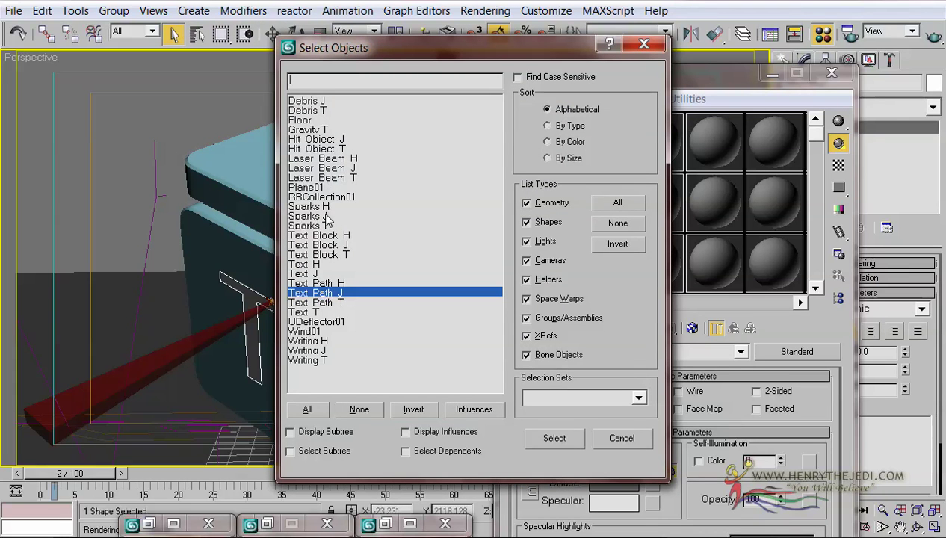
left_click_drag(318, 238, 318, 272)
left_click(307, 311, "ctrl")
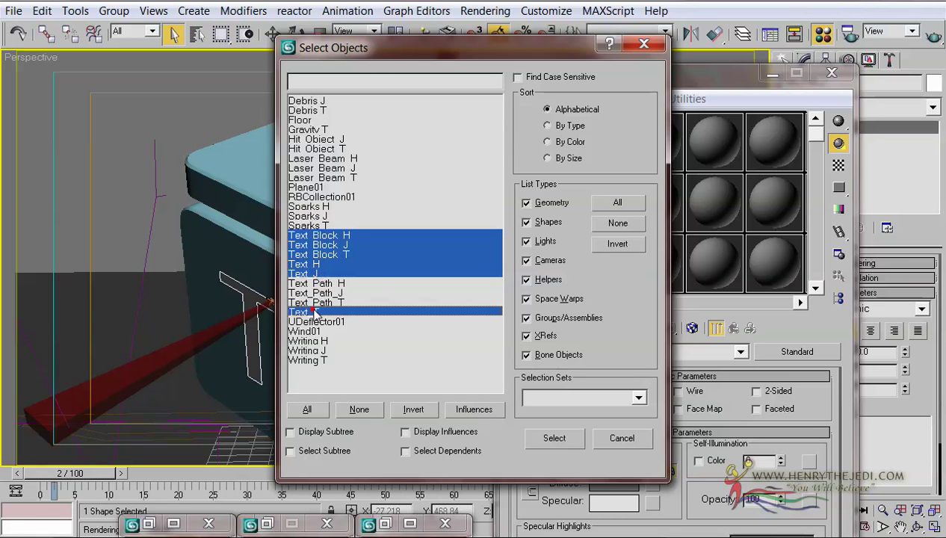
left_click(580, 440)
left_click(580, 148)
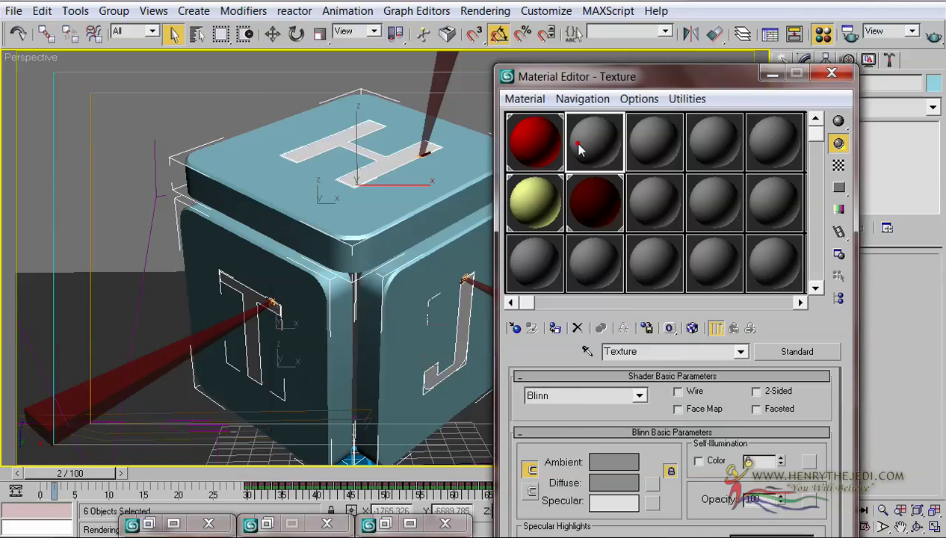
left_click(557, 330)
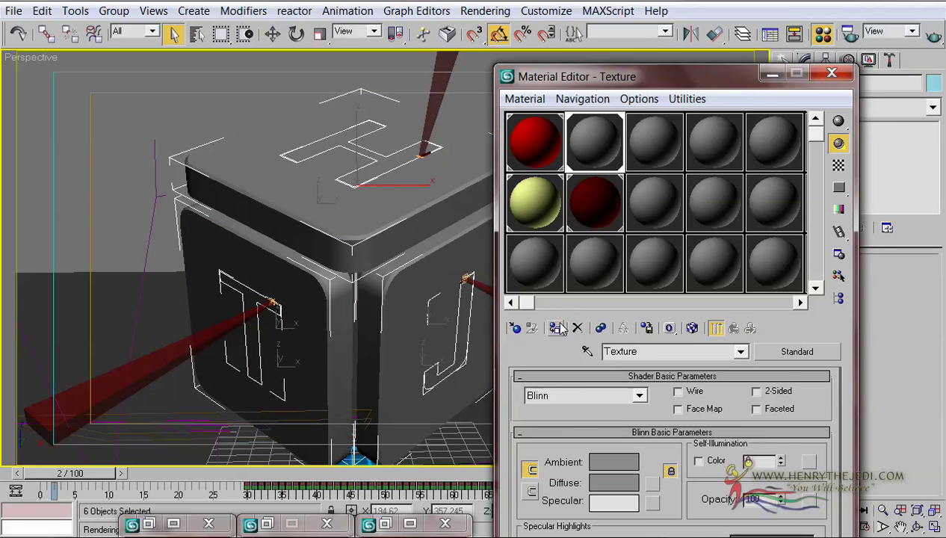
Render frame 2 and examine the red beams and the block material in the enlarged render window.
key("shift+q")
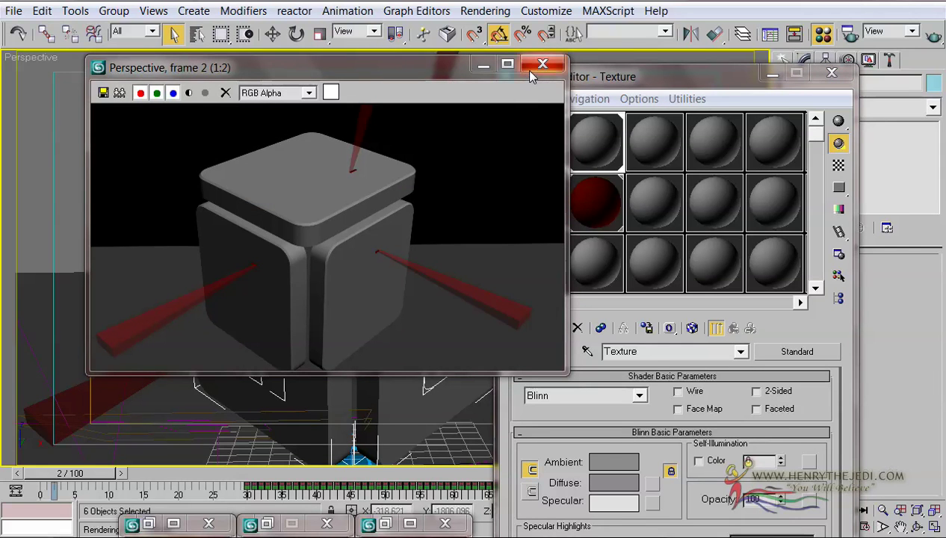
double_click(452, 72)
scroll(448, 261, "up", 3)
scroll(448, 262, "down", 3)
scroll(445, 280, "up", 2)
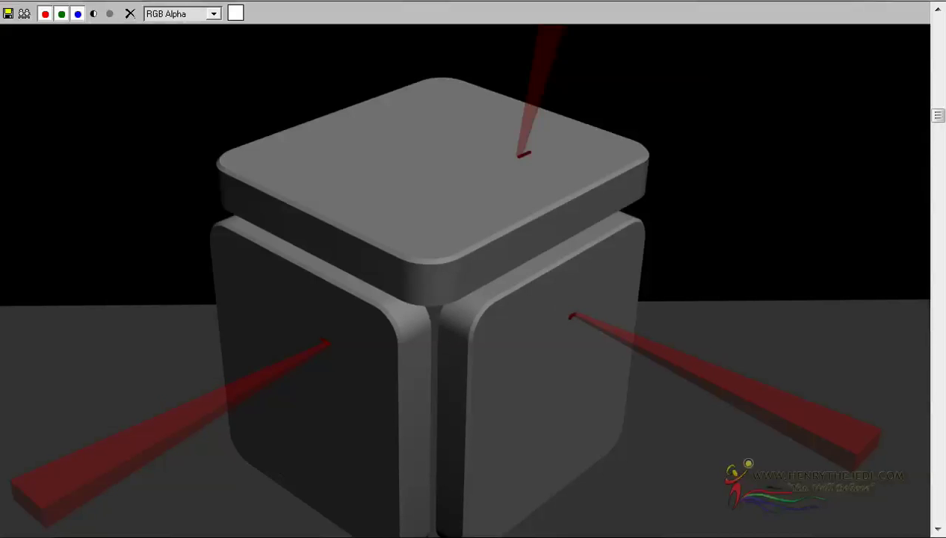
double_click(592, 2)
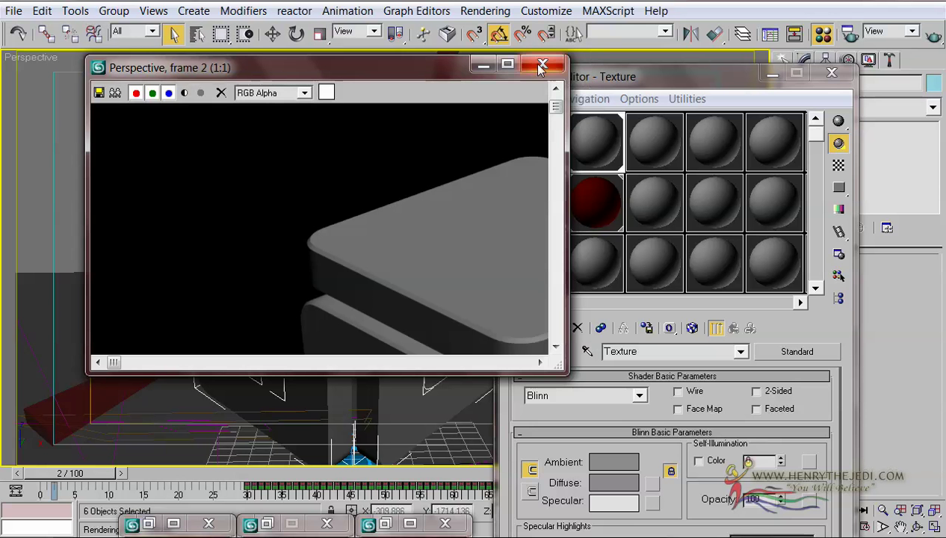
scroll(487, 209, "down", 2)
scroll(487, 215, "up", 1)
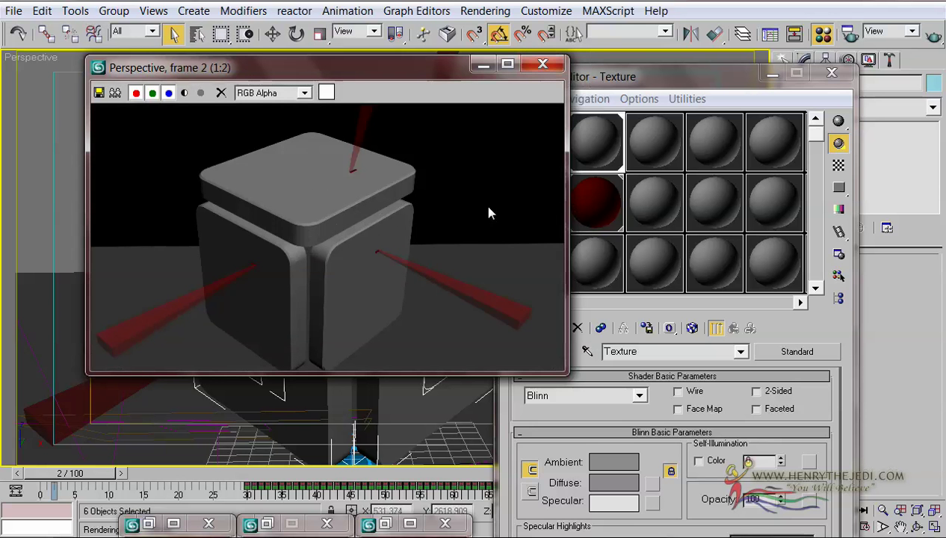
Close the frame 2 render, minimize the Material Editor, and examine the laser's contact point on the T face at frames 0 and 2.
left_click(542, 66)
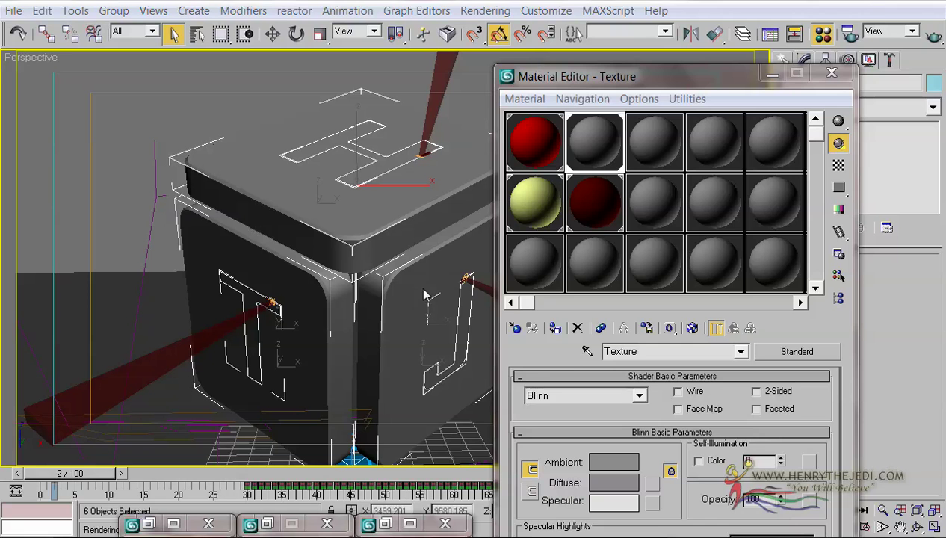
left_click(772, 73)
scroll(260, 213, "up", 6)
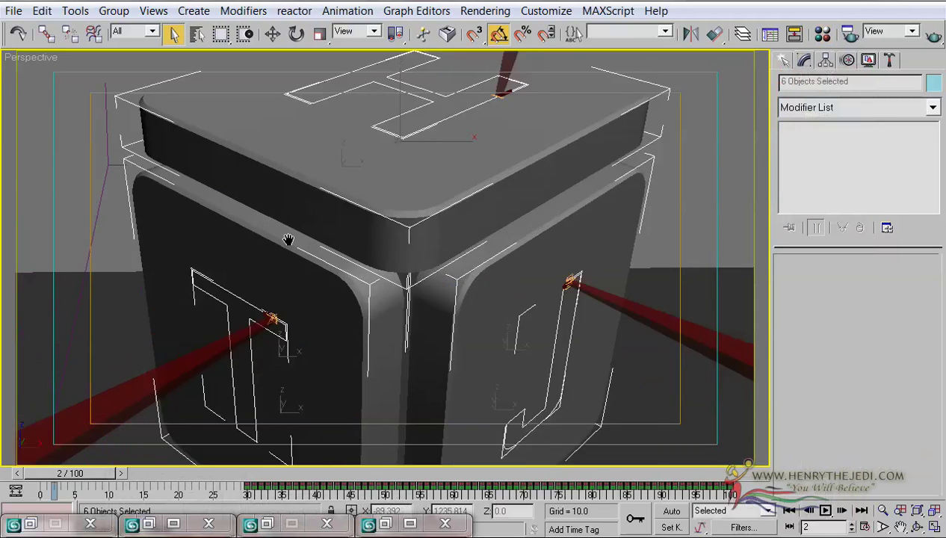
left_click_drag(95, 482, 71, 477)
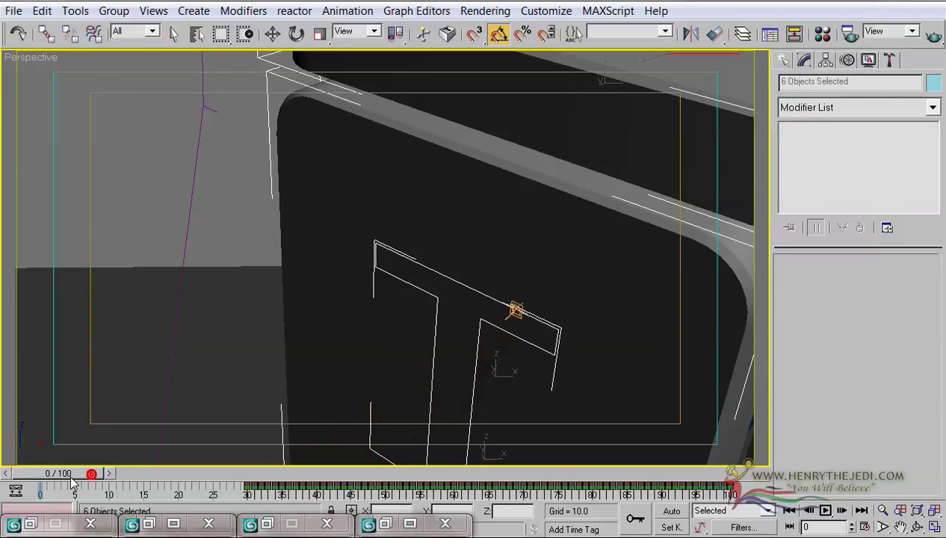
scroll(354, 299, "up", 4)
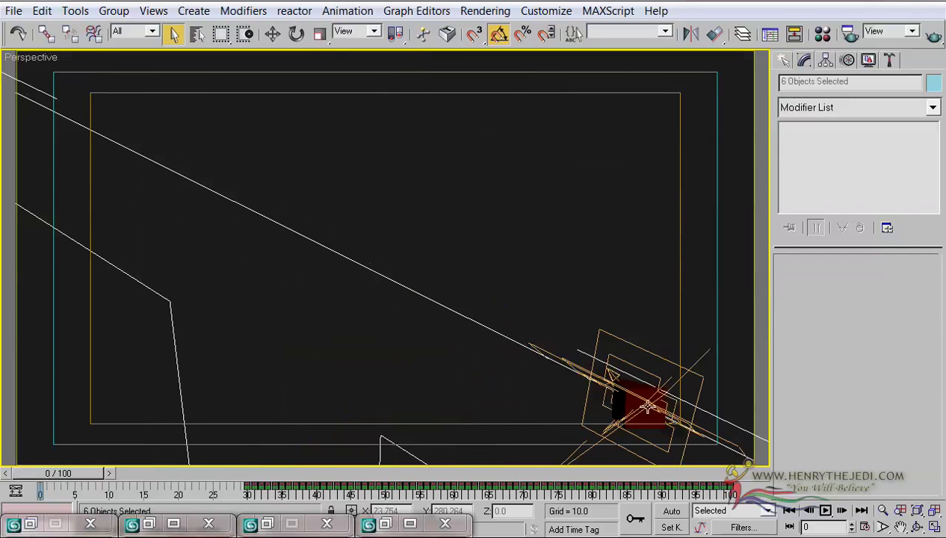
left_click(620, 400)
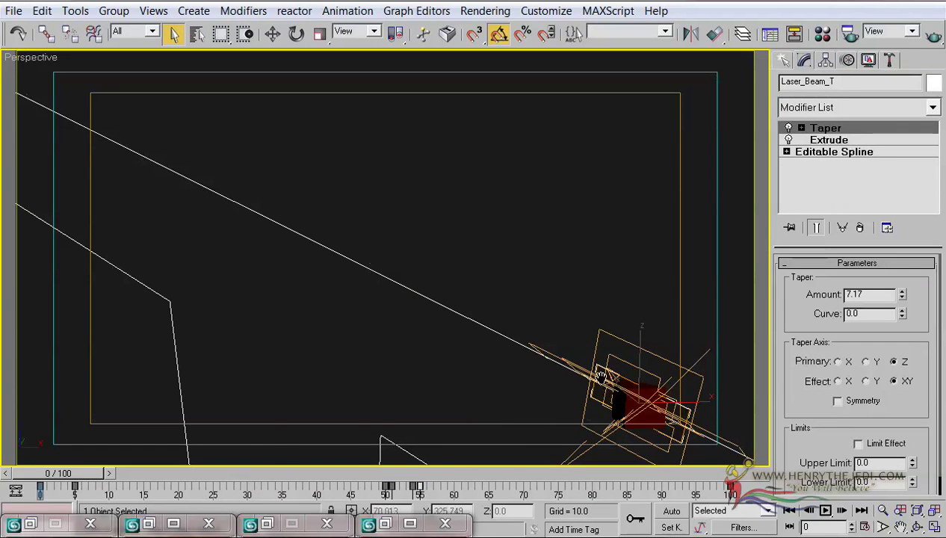
scroll(602, 377, "down", 3)
middle_click_drag(601, 377, 593, 370)
scroll(592, 370, "up", 3)
left_click_drag(99, 473, 114, 472)
middle_click_drag(346, 378, 454, 299, "alt")
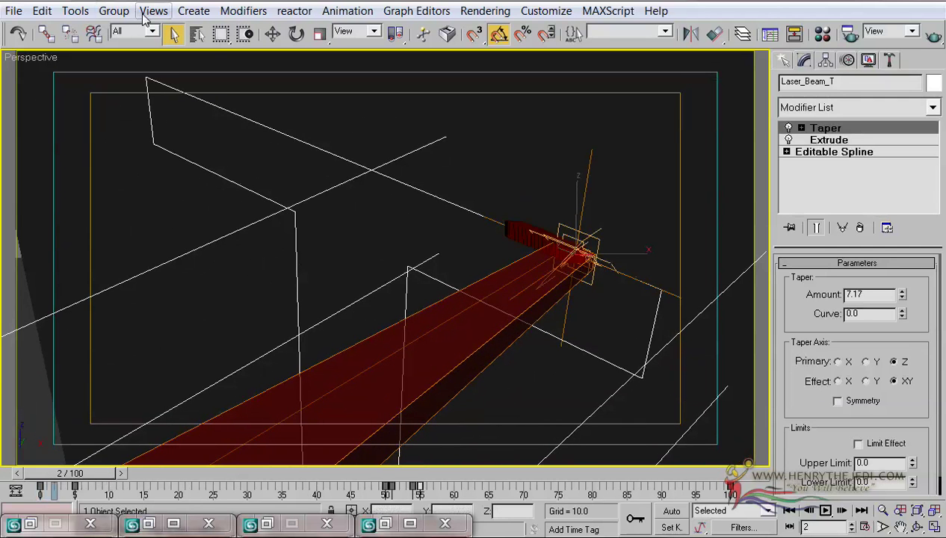
Open Particle View and select the Birth 01 operator of the Writing T particle flow.
left_click(196, 33)
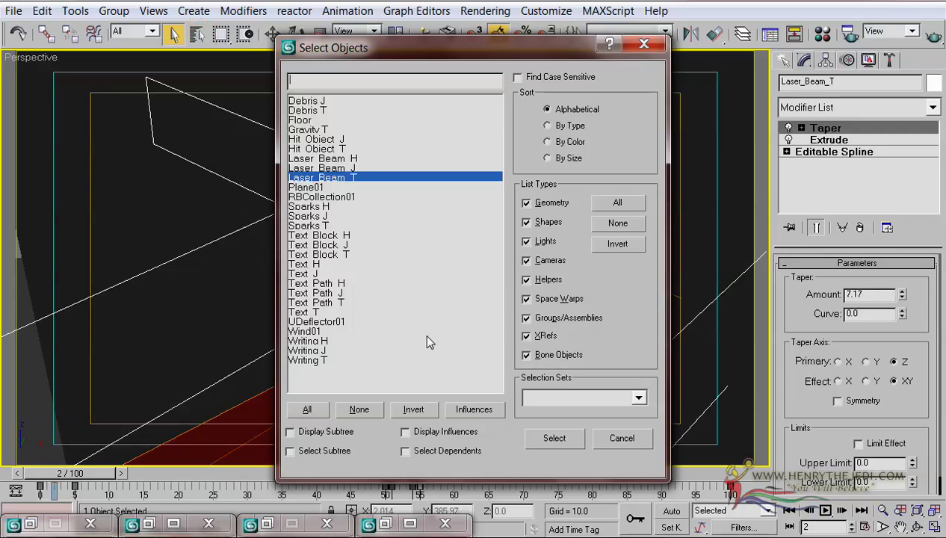
left_click(598, 437)
key("6")
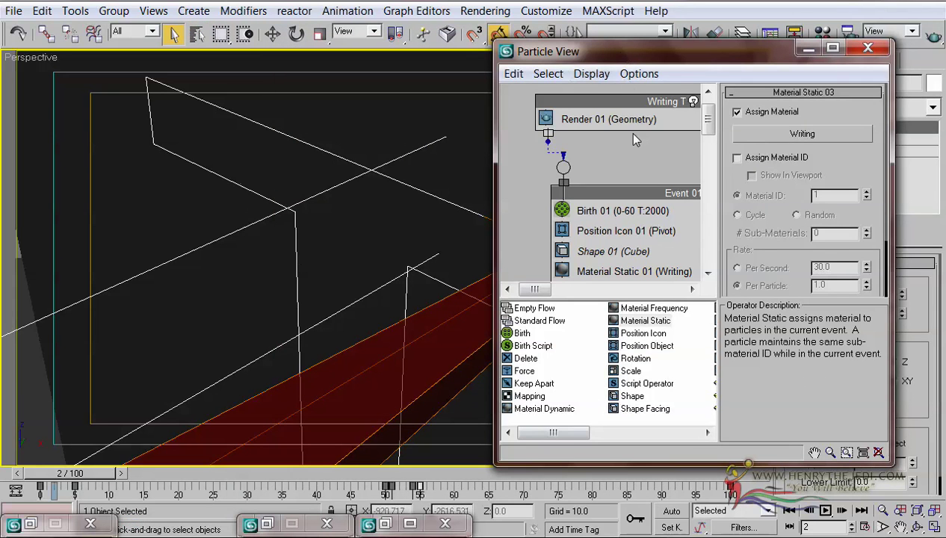
middle_click_drag(401, 184, 393, 154, "alt")
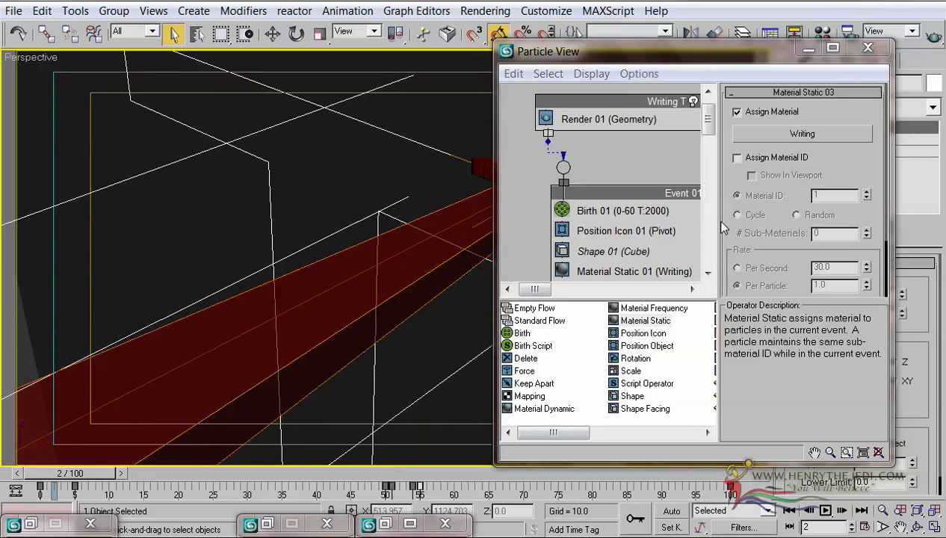
left_click(655, 211)
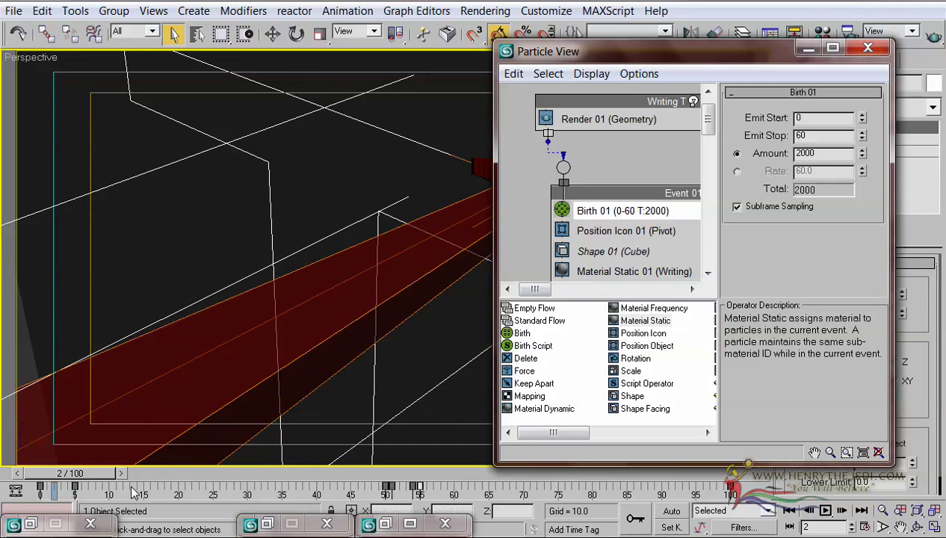
Set Birth 01's Emit Start to 5 and test-render frame 0.
left_click_drag(86, 476, 72, 477)
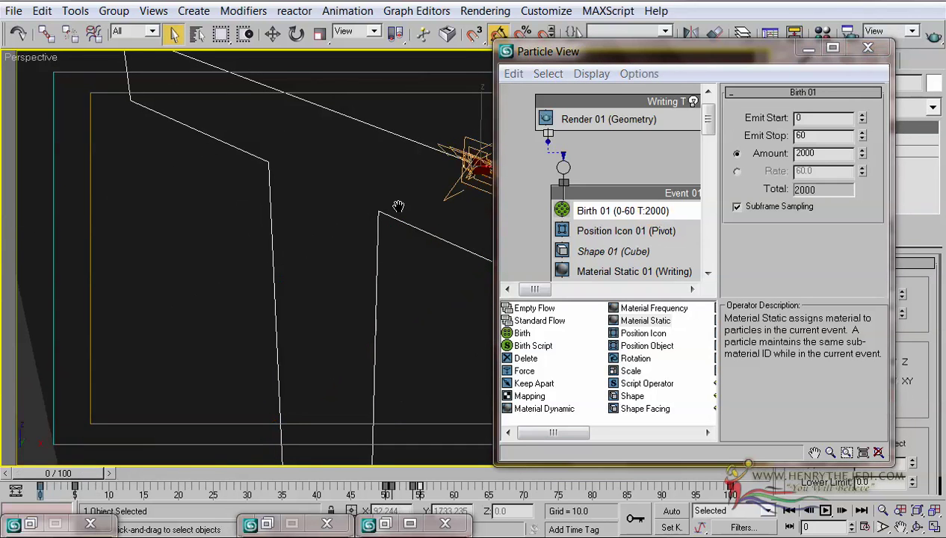
middle_click_drag(399, 206, 462, 201, "alt")
left_click(816, 119)
double_click(814, 120)
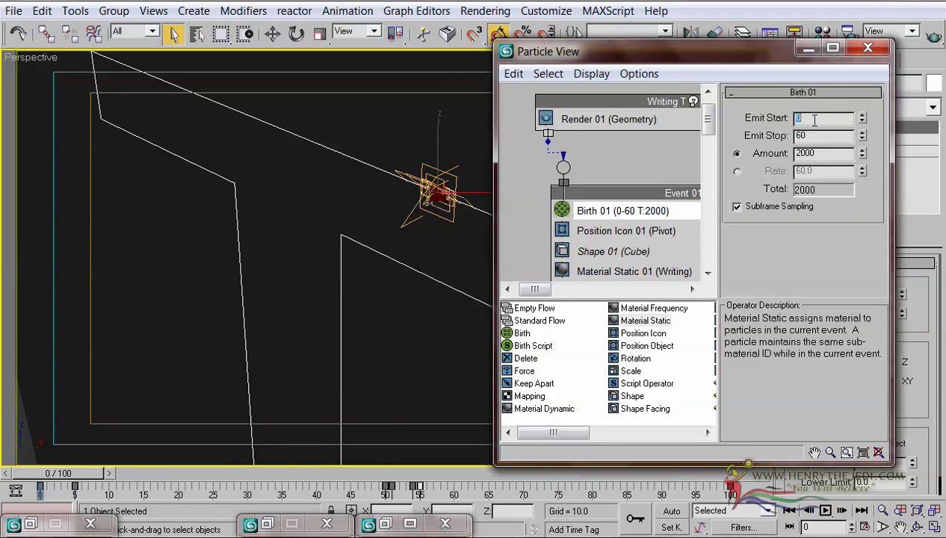
middle_click_drag(412, 166, 301, 195)
key("F9")
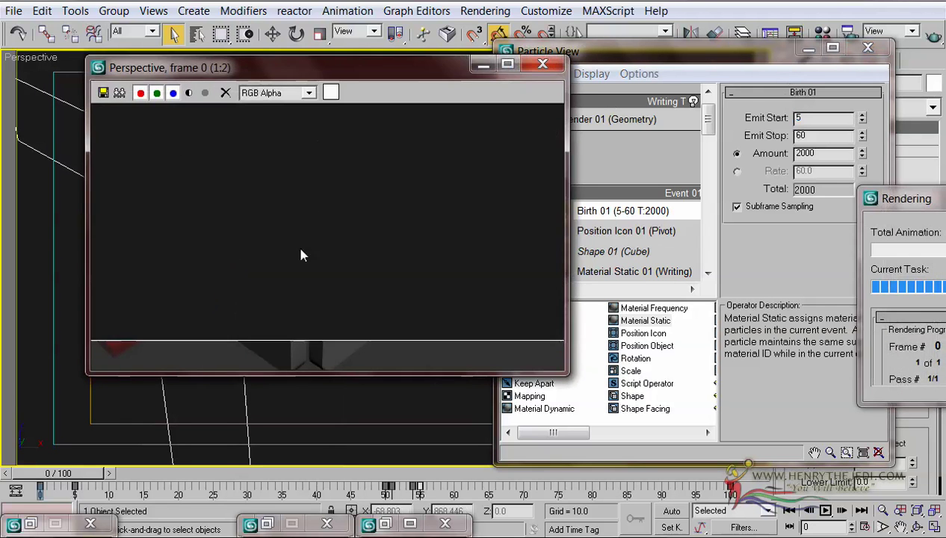
left_click(537, 66)
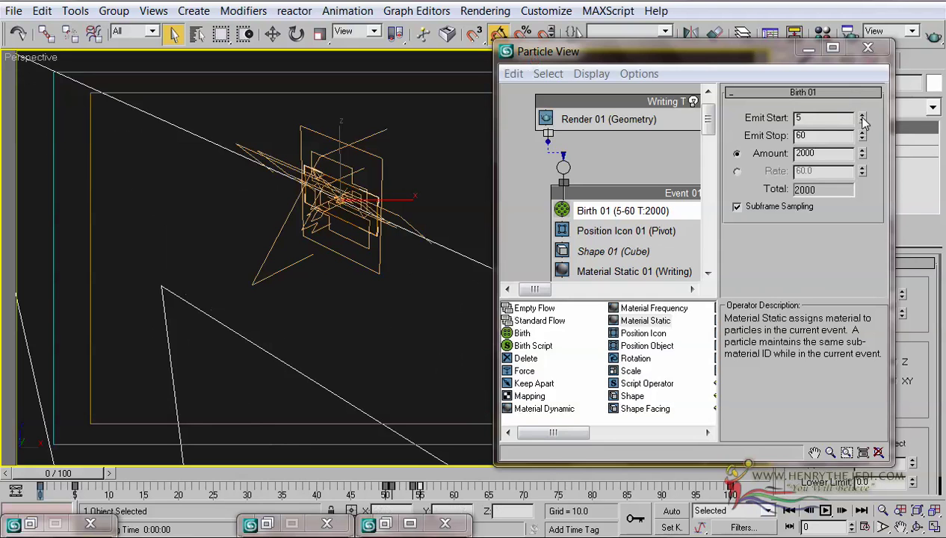
Try an Emit Start of 2 for Birth 01, restore it to 5, and move to frame 3 to examine the T beam.
left_click(862, 121)
left_click(862, 121)
left_click(862, 121)
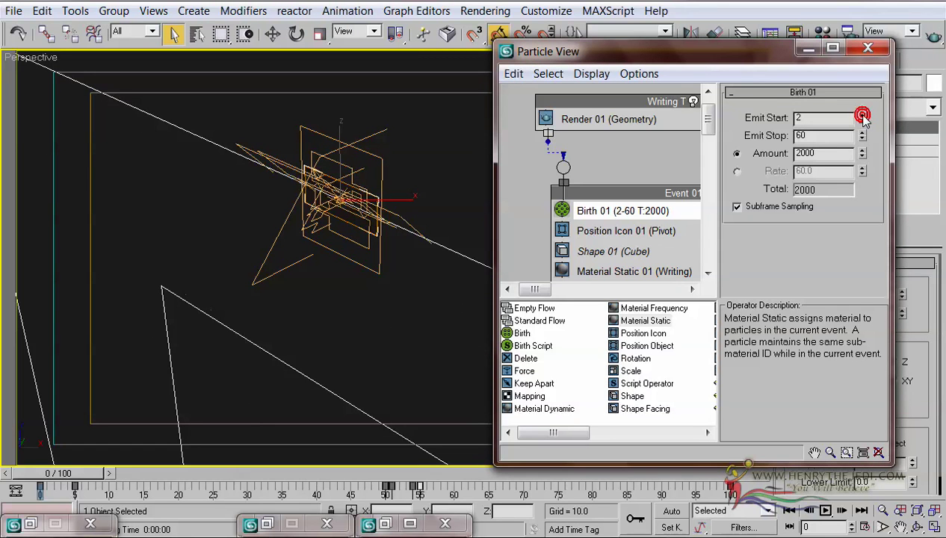
left_click(862, 116)
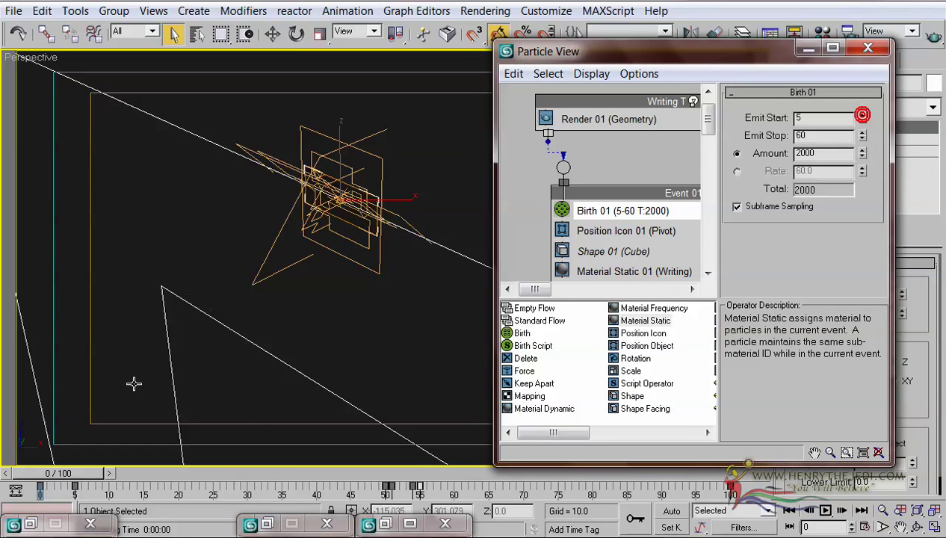
mouse_move(66, 475)
left_mouse_down()
mouse_move(120, 478)
mouse_move(79, 478)
left_mouse_up()
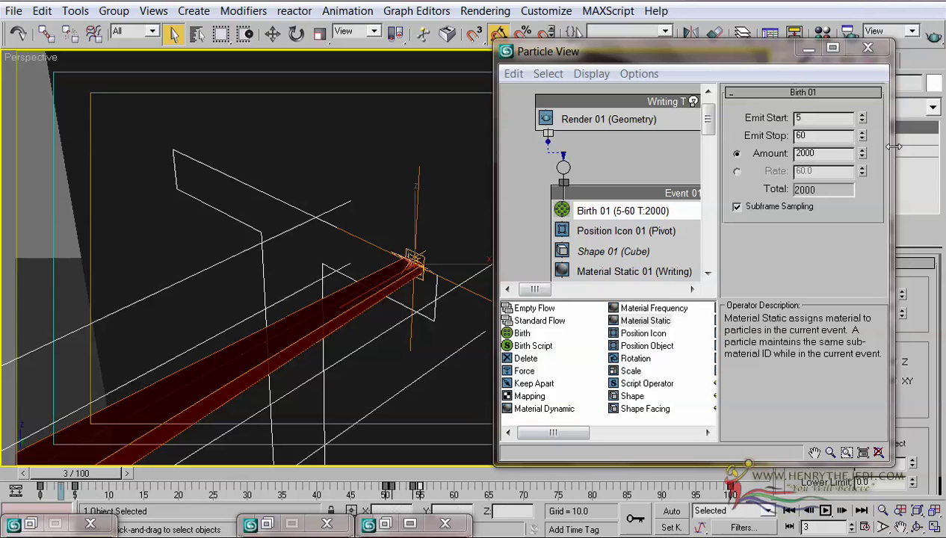
Set Birth 01's Emit Start to 2, preview the T writing animation, and return to frame 0.
left_click(861, 122)
left_click(861, 122)
left_click(861, 122)
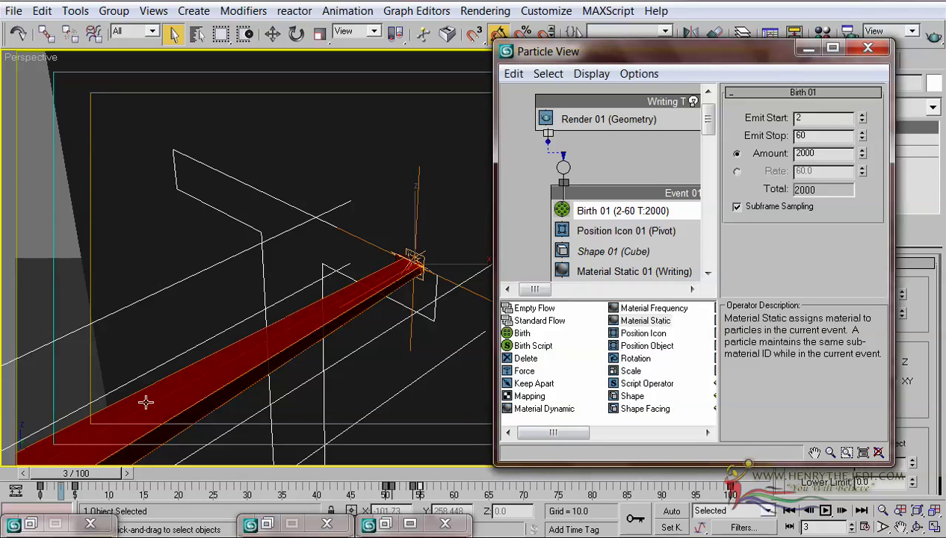
key("/")
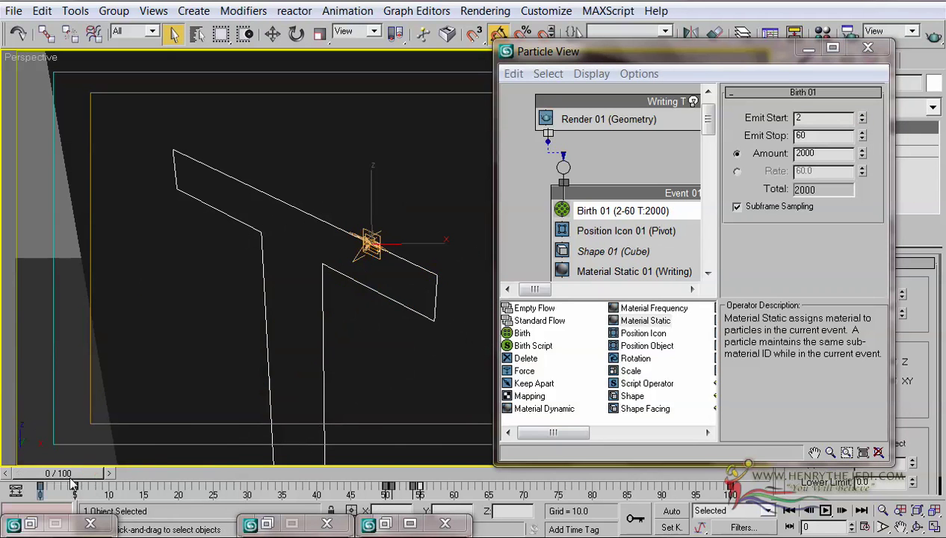
key("/")
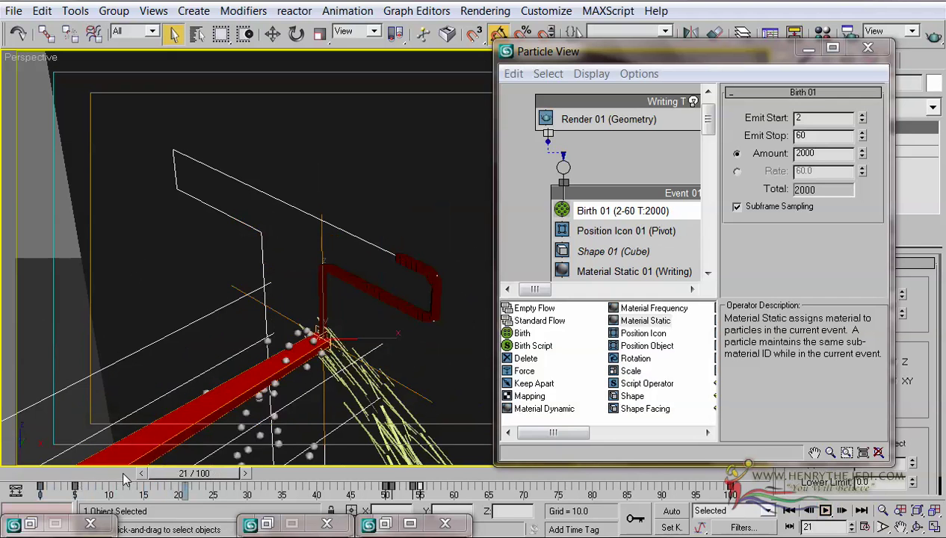
left_click_drag(127, 473, 45, 472)
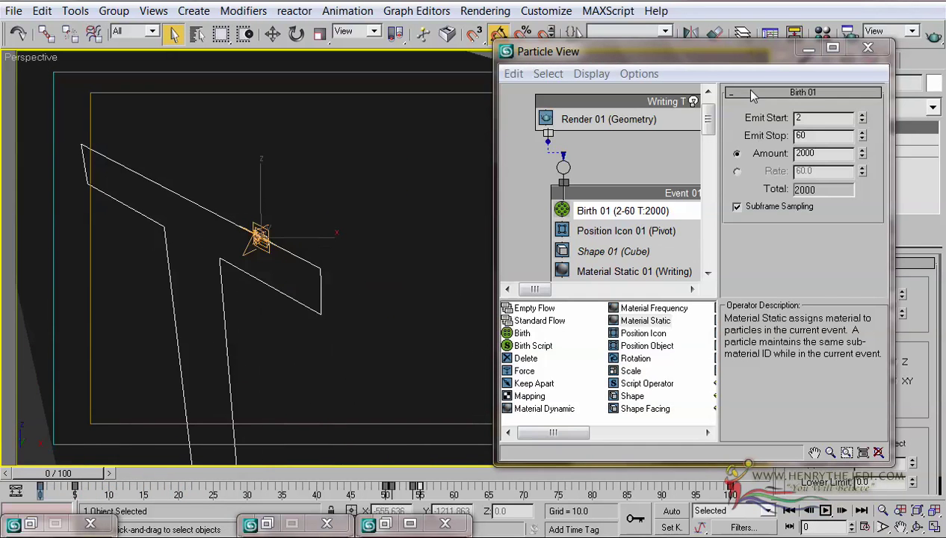
Maximize Particle View and open the settings of Birth 02 for Writing J and Birth 03 for Writing H.
double_click(717, 49)
middle_click_drag(412, 162, 407, 183)
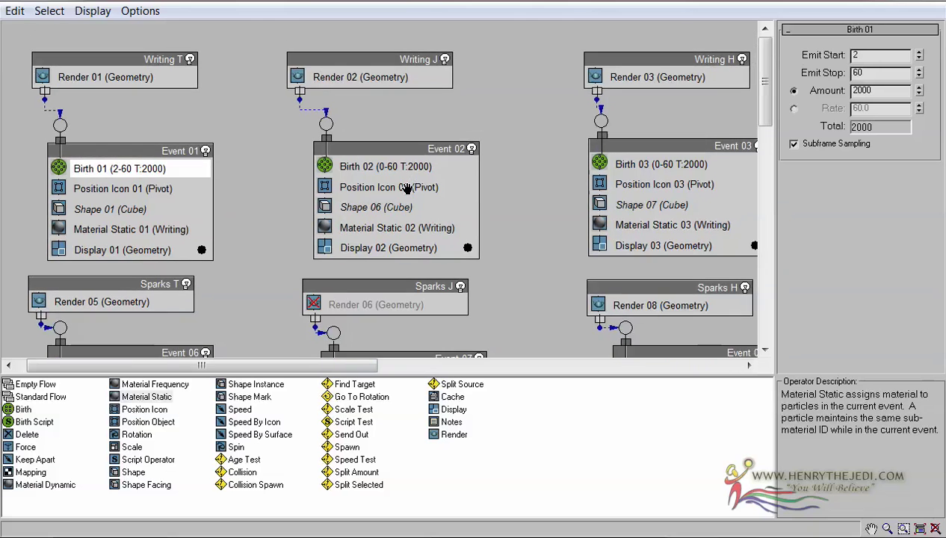
left_click(406, 167)
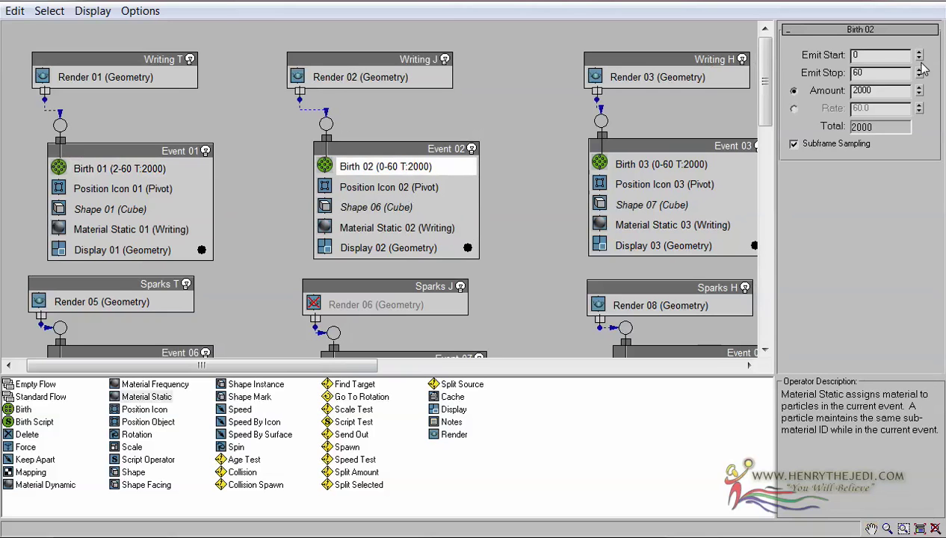
left_click(666, 164)
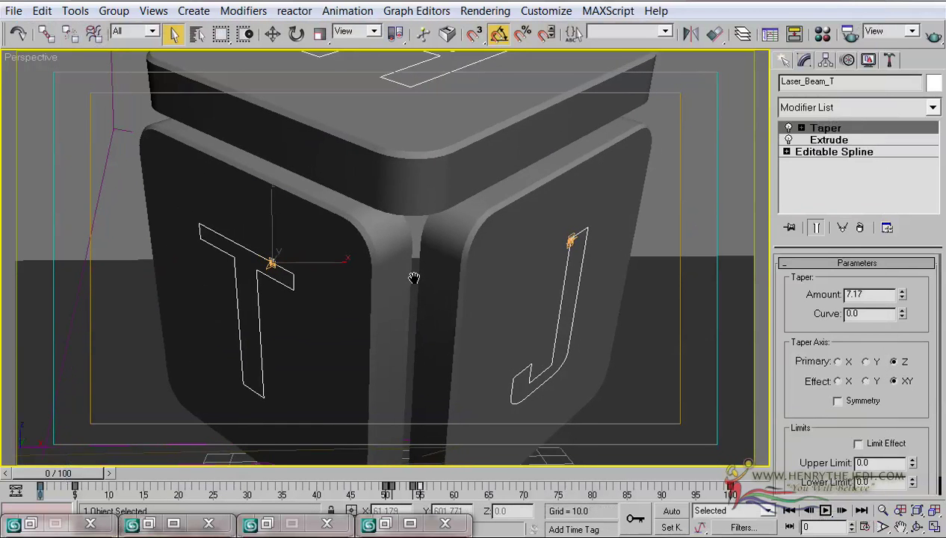
Render frames 0, 1 and 2 in turn to examine how the writing and laser beams begin, and return to frame 0.
key("shift+q")
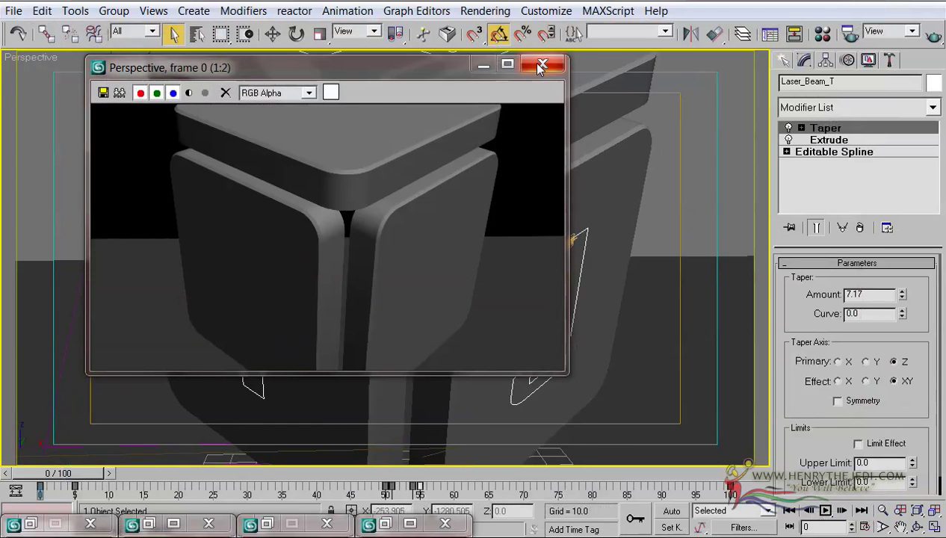
left_click(542, 65)
left_click(110, 473)
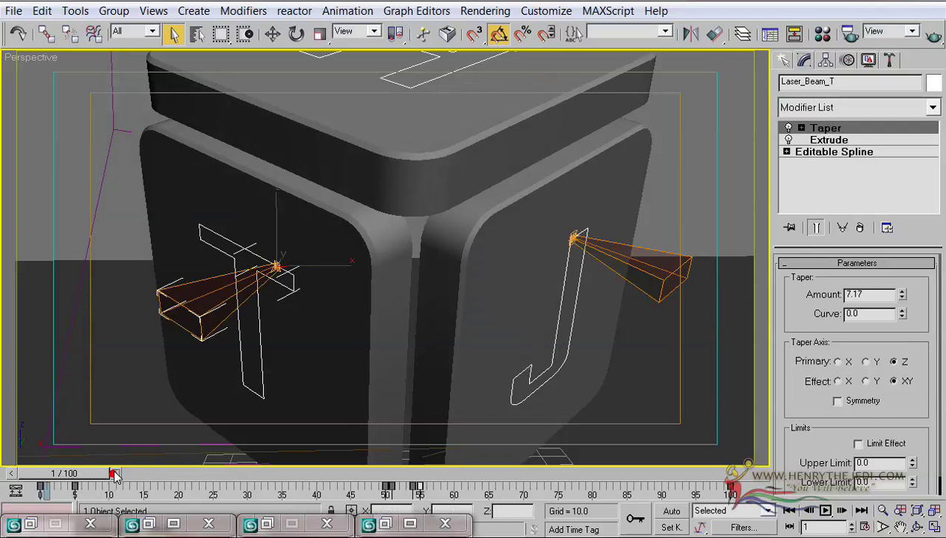
key("shift+q")
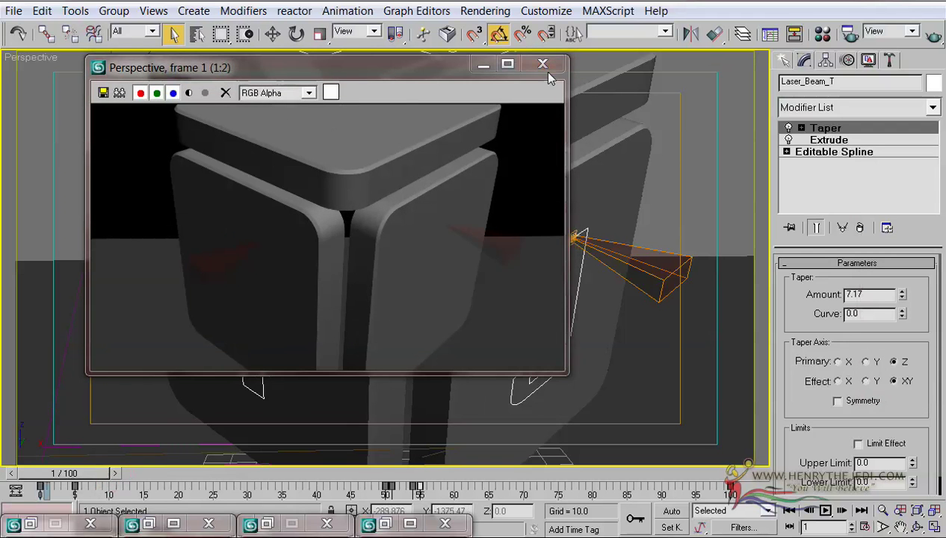
left_click(542, 65)
left_click(115, 473)
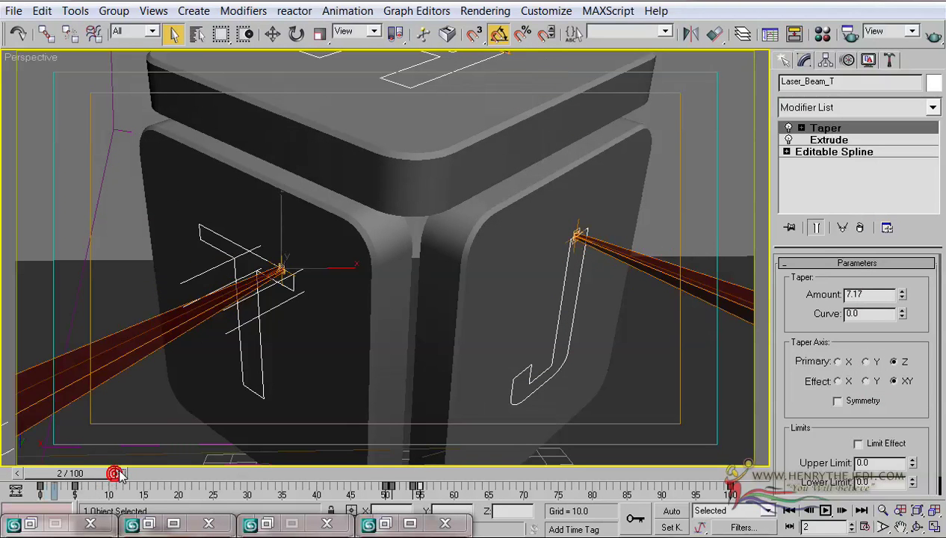
key("shift+q")
left_click(542, 64)
key("Home")
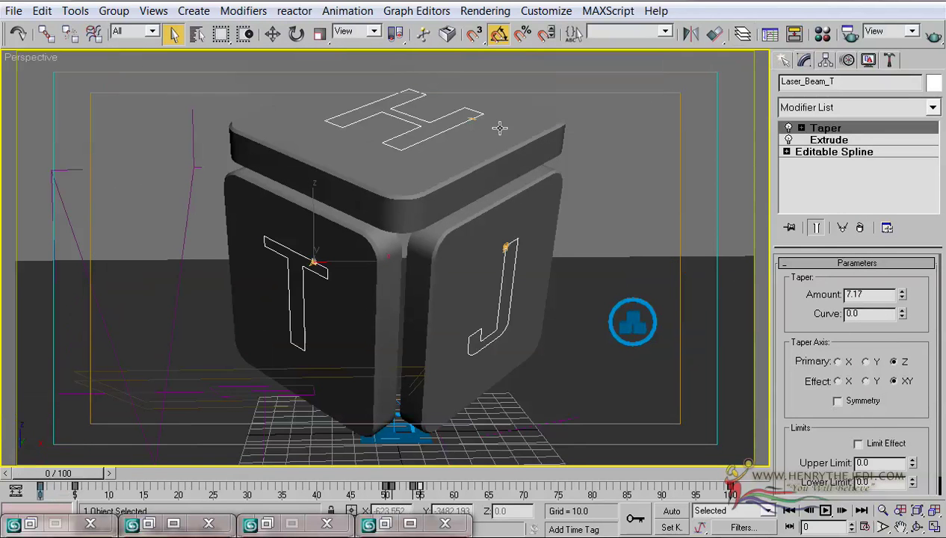
Examine the back of the text blocks and the blue hit objects while scrubbing the animation to frame 27.
middle_click_drag(378, 252, 396, 254)
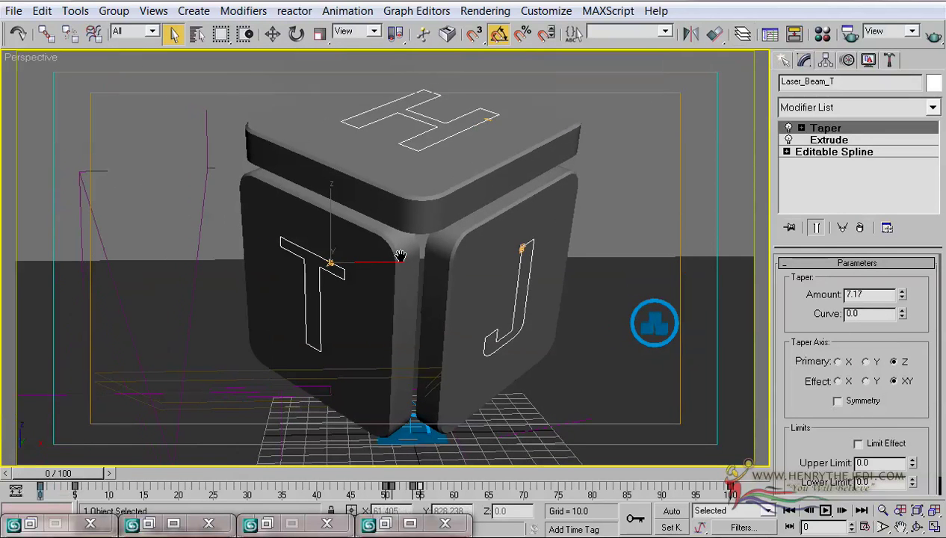
left_click(917, 527)
left_click_drag(413, 271, 460, 274)
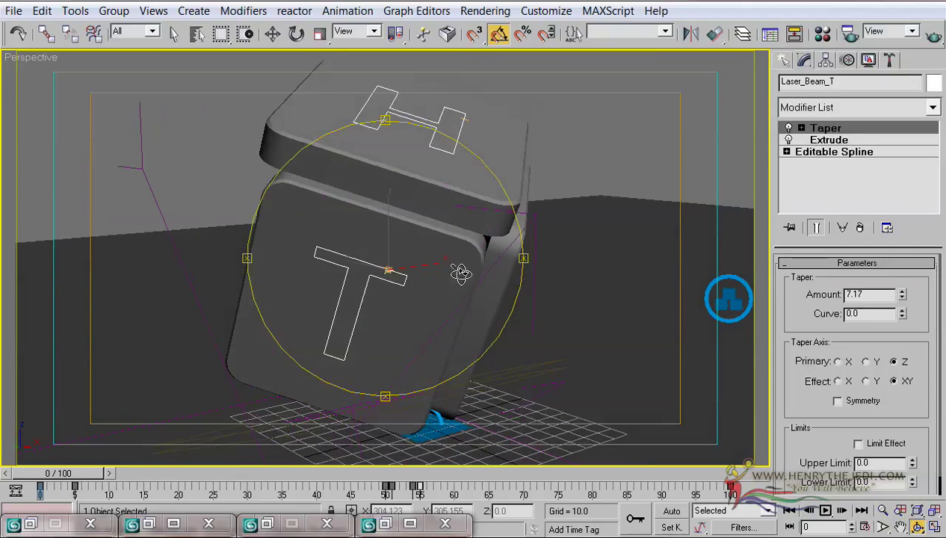
left_click_drag(334, 208, 504, 218)
left_click(173, 33)
left_click_drag(119, 489, 74, 490)
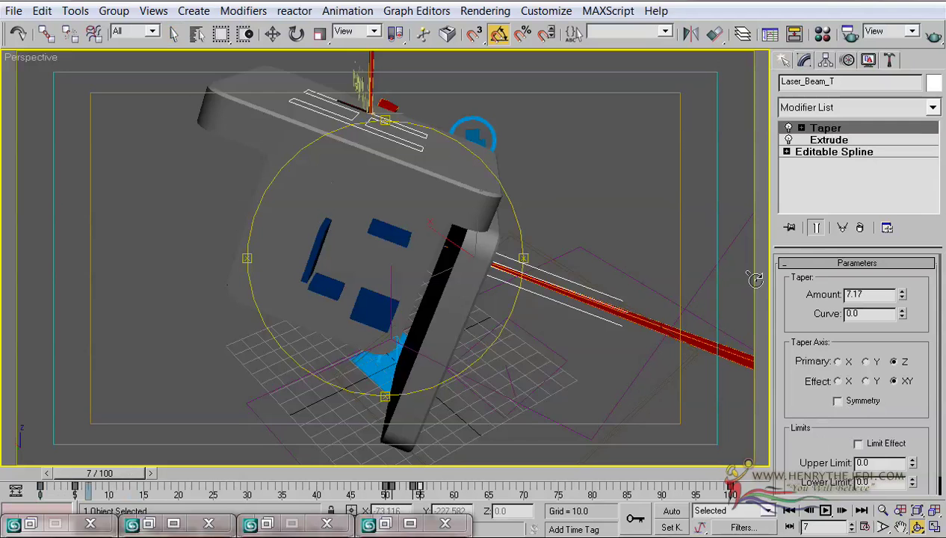
scroll(386, 228, "up", 3)
middle_click_drag(394, 238, 317, 273, "alt")
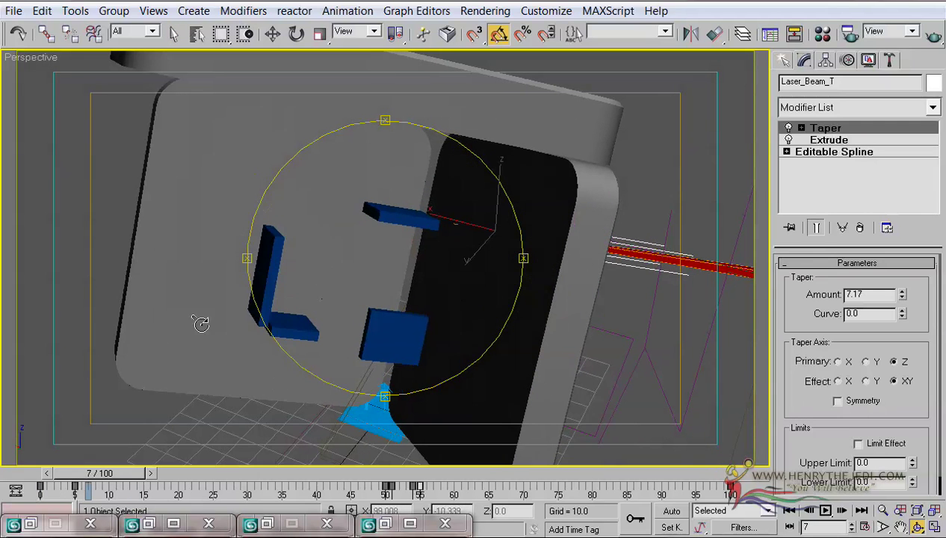
left_click_drag(129, 481, 263, 482)
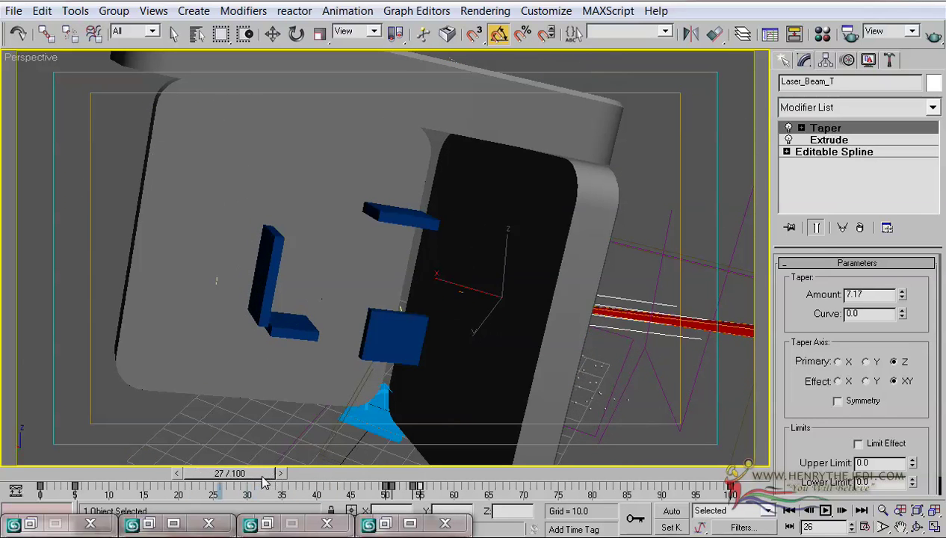
Select Hit Object J and Hit Object T by name and make both non-renderable in their object properties.
left_click(196, 33)
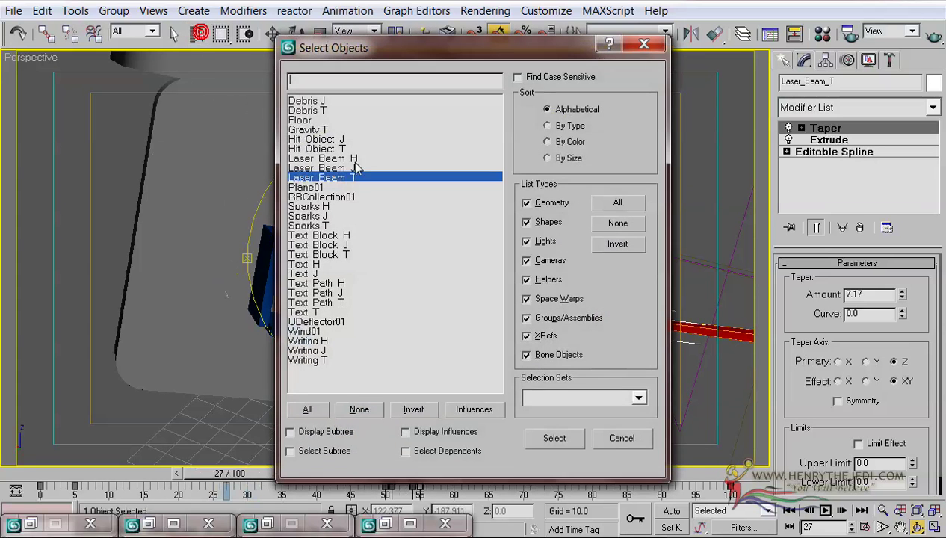
left_click_drag(323, 141, 323, 149)
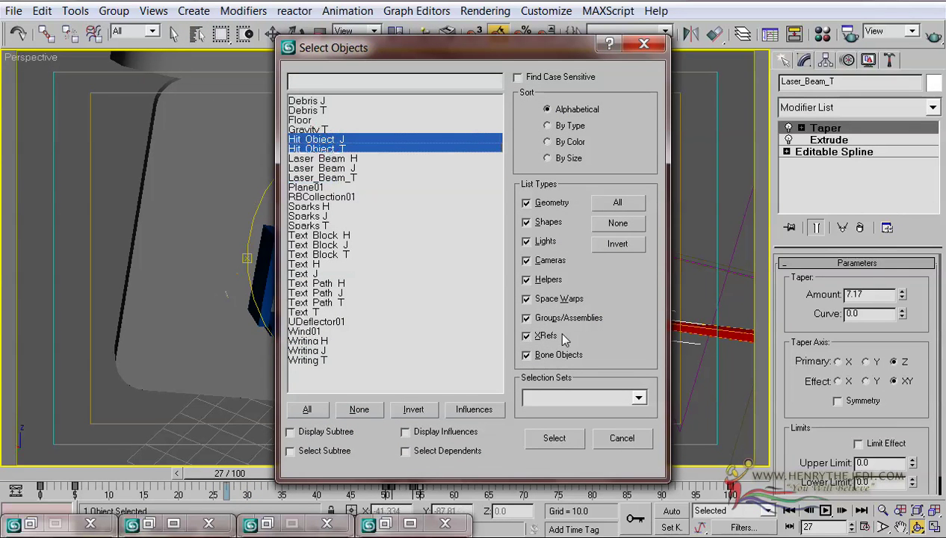
left_click(555, 438)
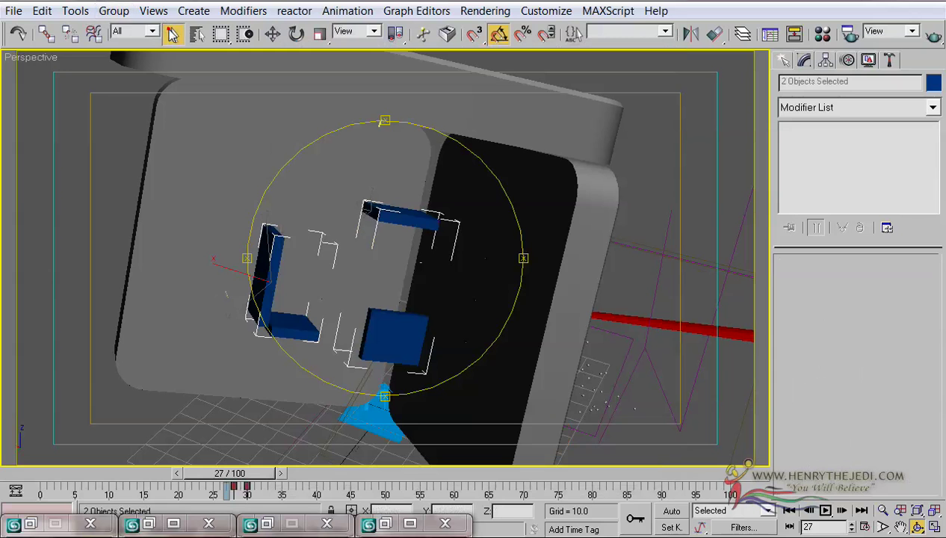
left_click(172, 33)
right_click(431, 221)
left_click(491, 319)
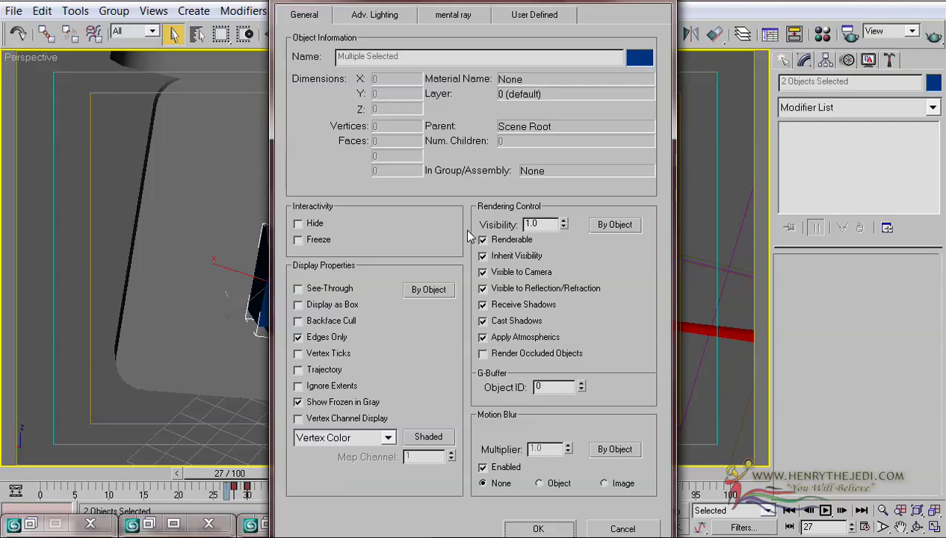
left_click(483, 239)
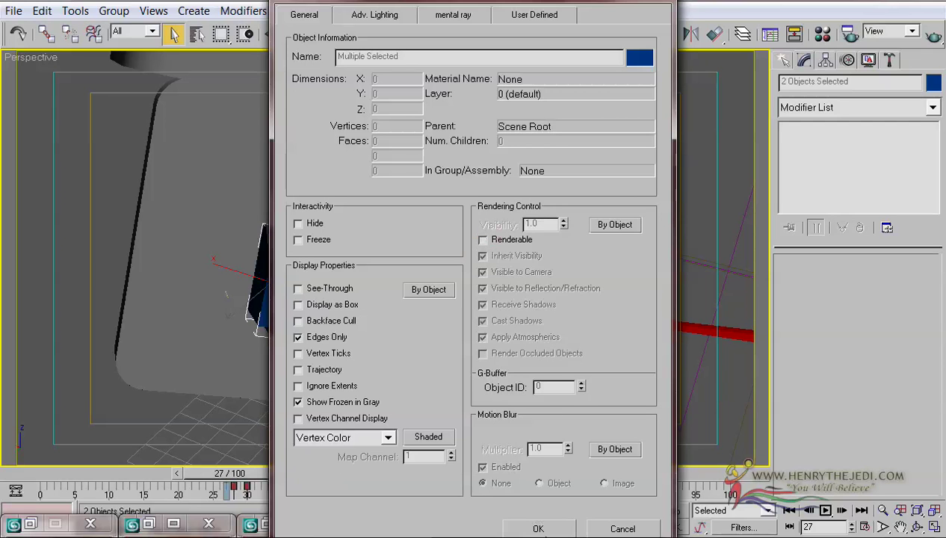
left_click(538, 528)
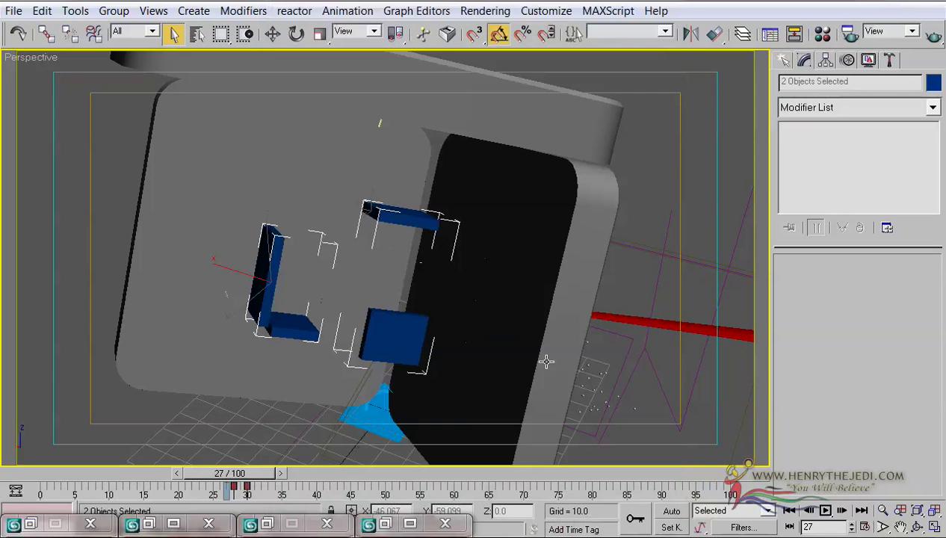
Render frame 27 from behind the text blocks to check the hit objects, and return the view to the front.
left_click(916, 527)
key("shift+q")
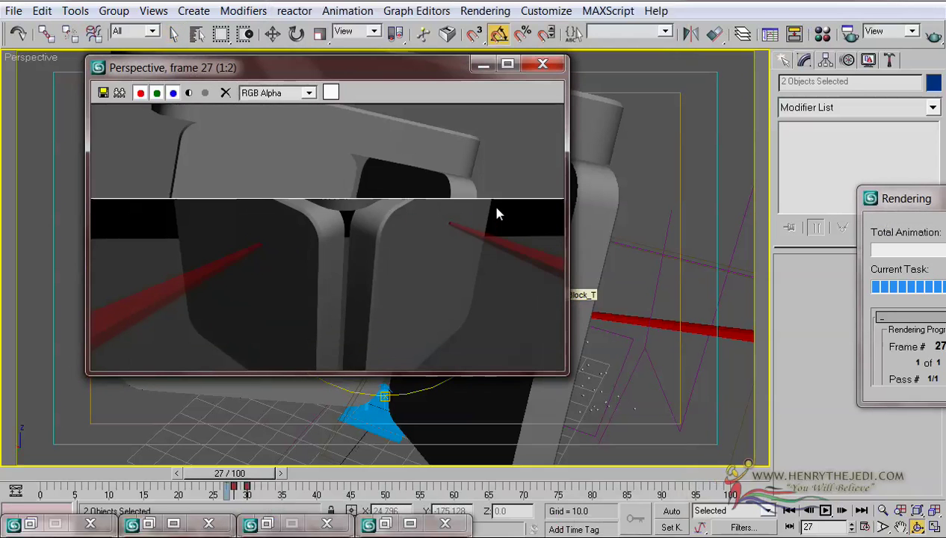
left_click(483, 64)
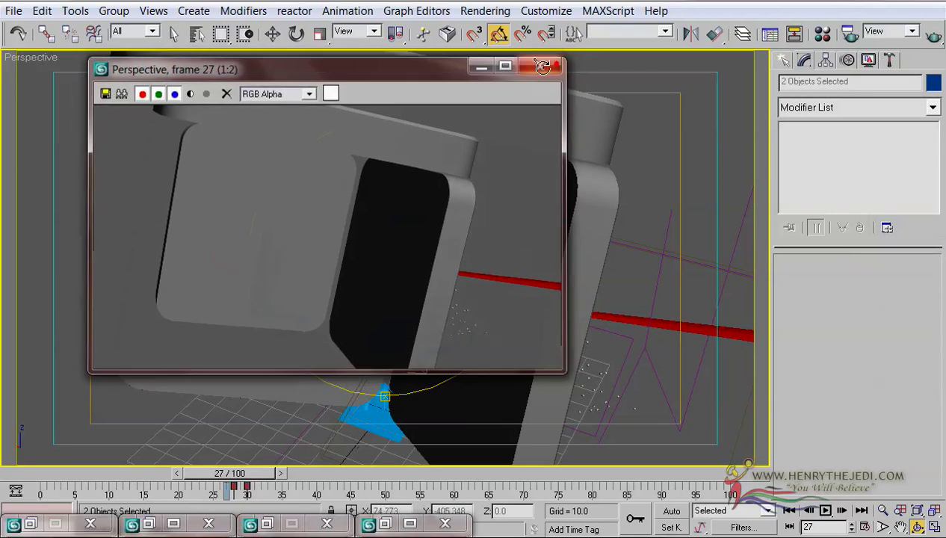
left_click_drag(391, 258, 299, 245)
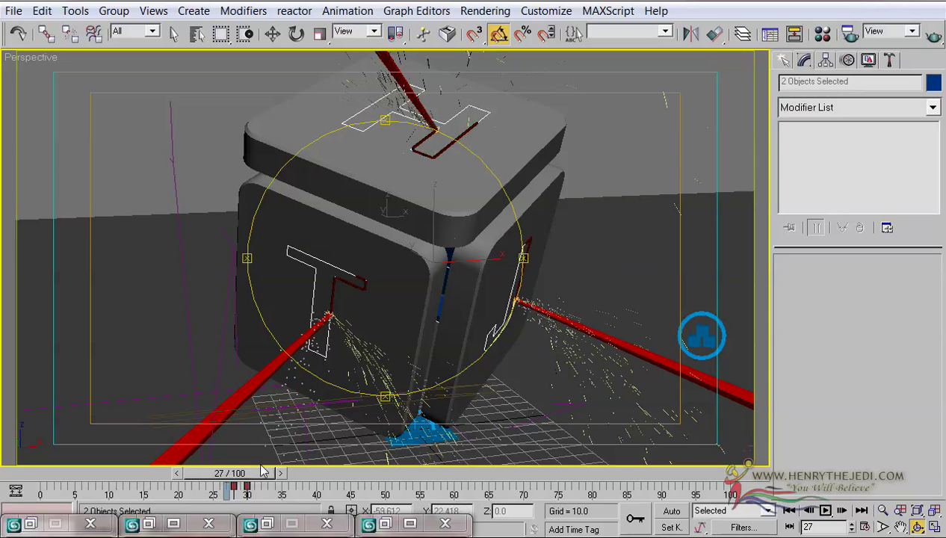
left_click(174, 32)
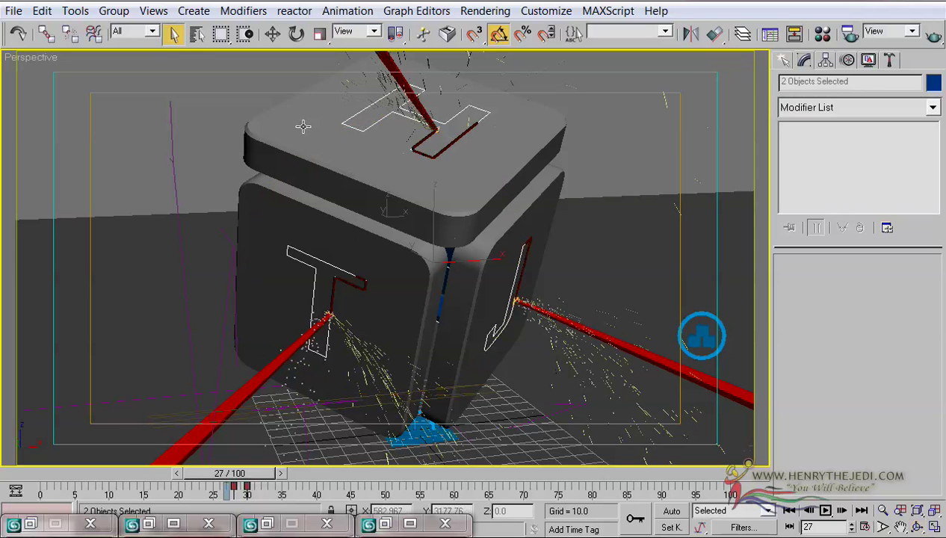
Assign the mental ray Renderer as the production renderer in the render settings.
left_click(848, 34)
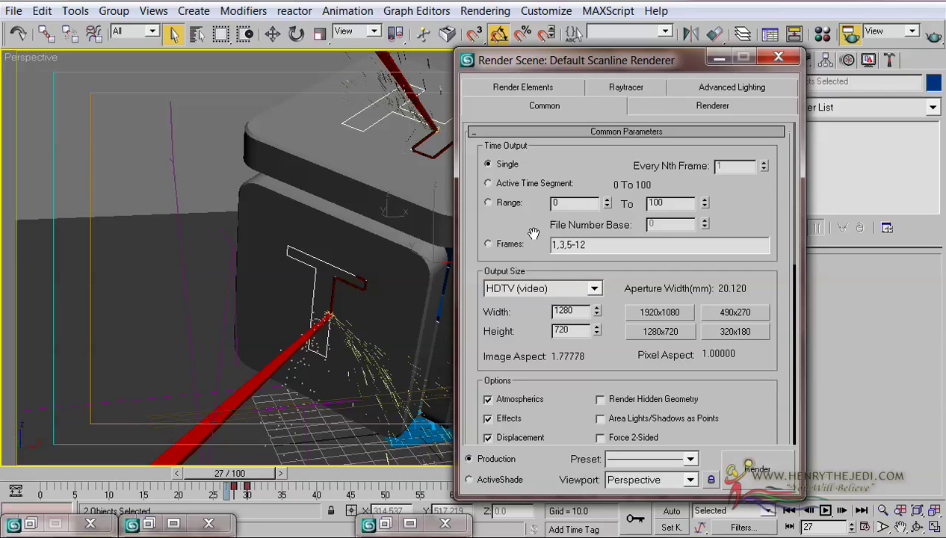
scroll(533, 234, "down", 10)
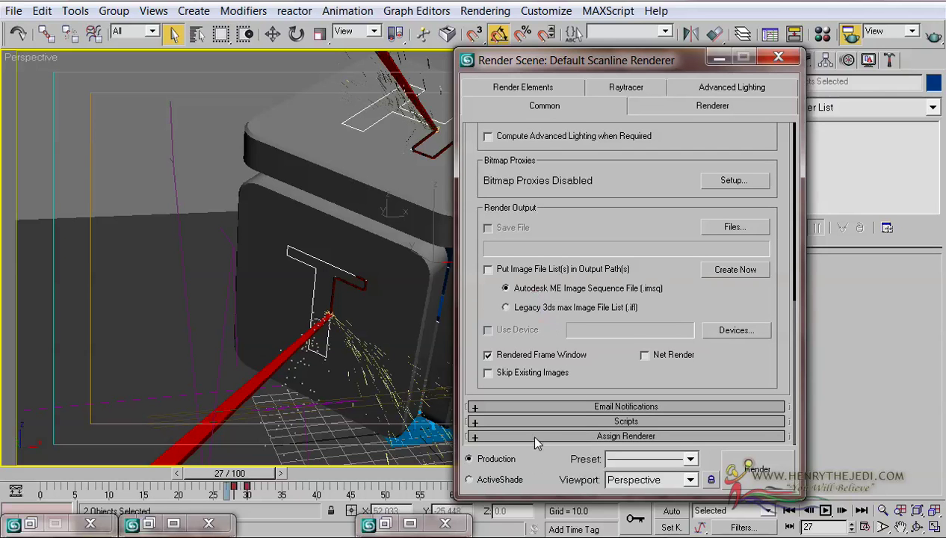
left_click(535, 436)
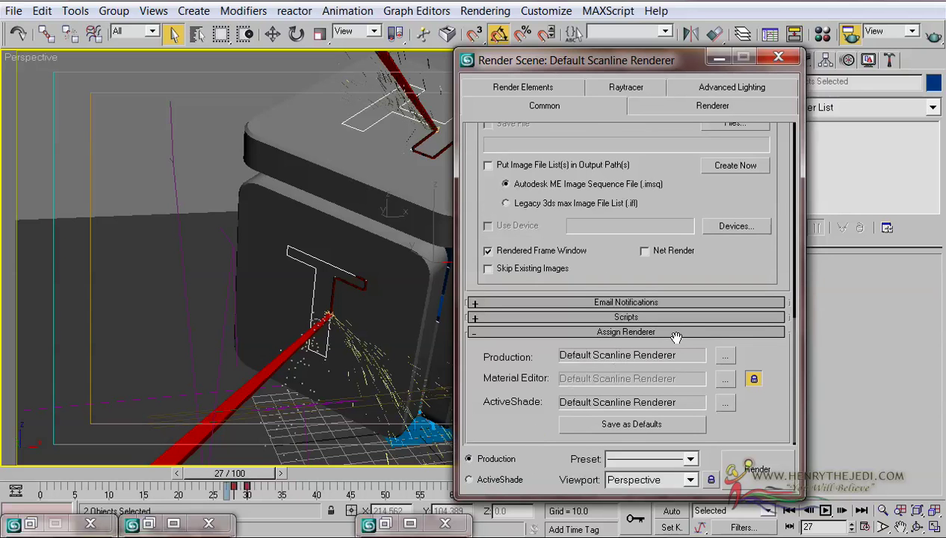
left_click(720, 354)
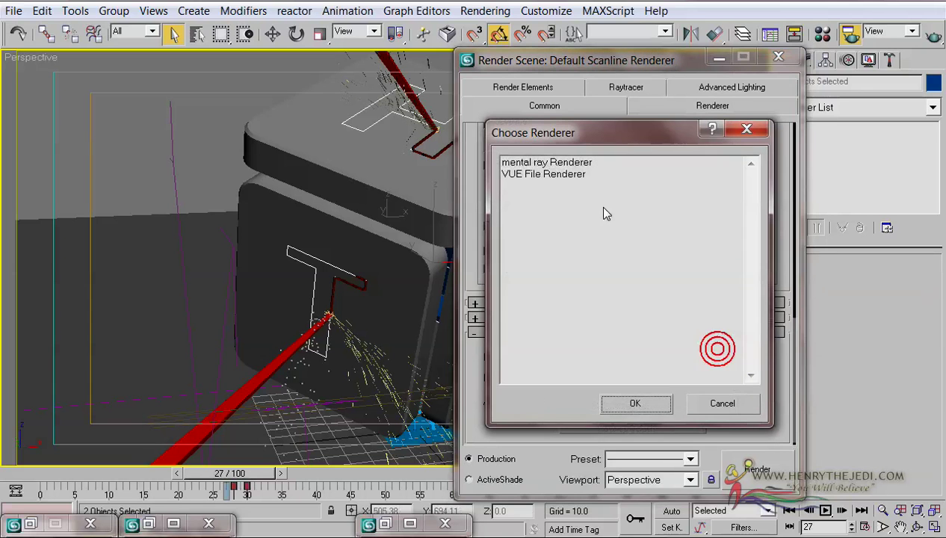
double_click(585, 163)
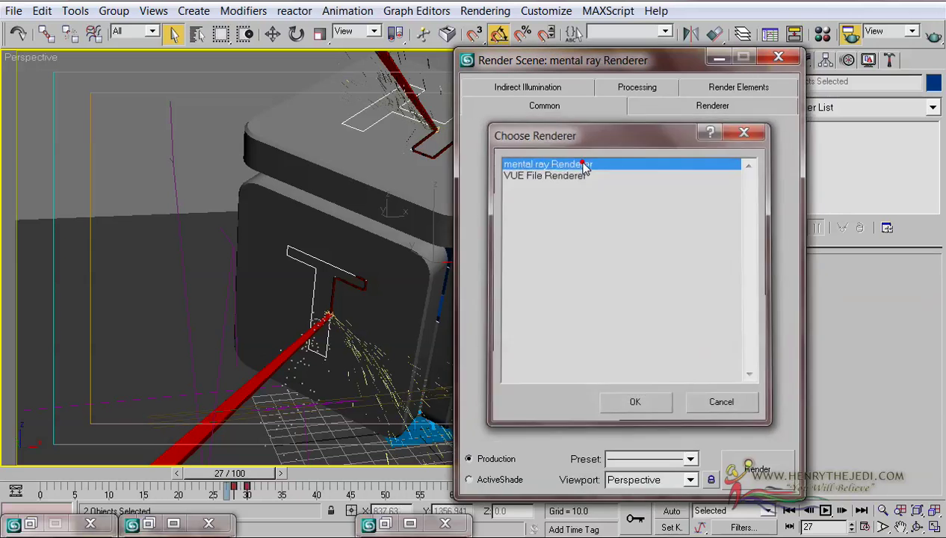
left_click(714, 59)
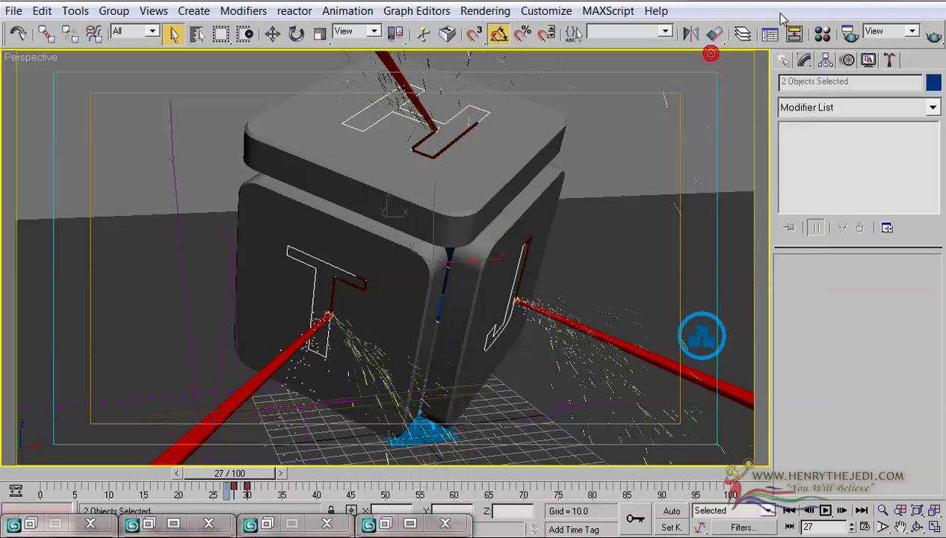
Change the Texture material in the Material Editor from Standard to the mental ray material type.
left_click(821, 34)
left_click_drag(566, 81, 721, 83)
middle_click_drag(545, 200, 519, 207)
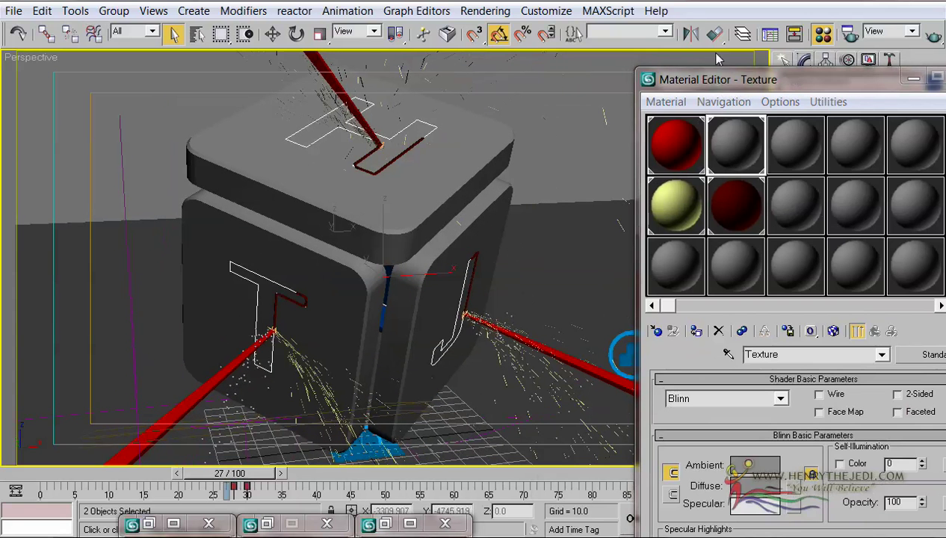
left_click_drag(724, 77, 668, 67)
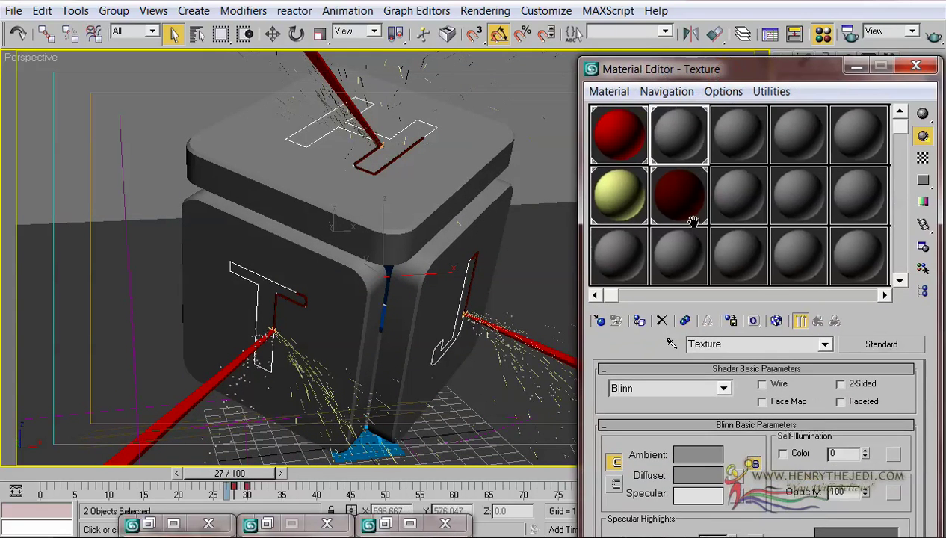
left_click(874, 345)
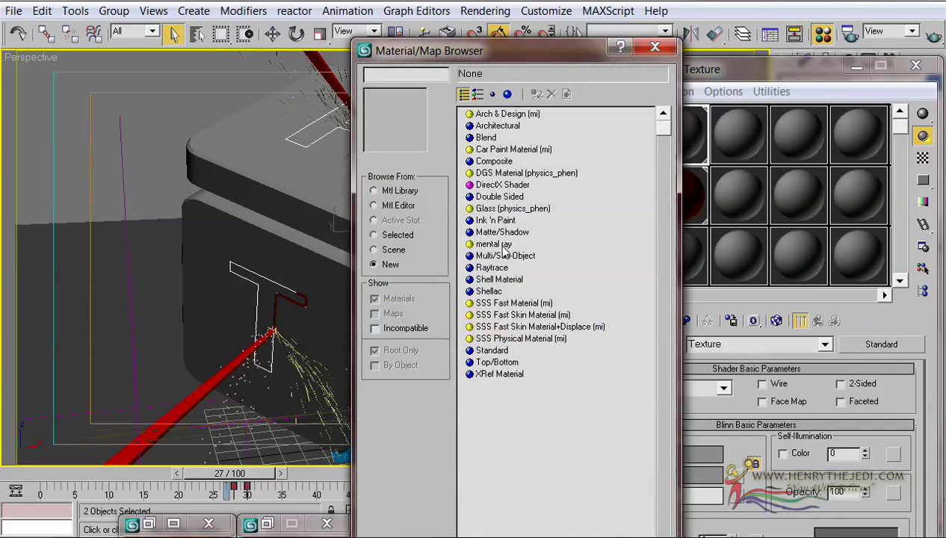
double_click(502, 245)
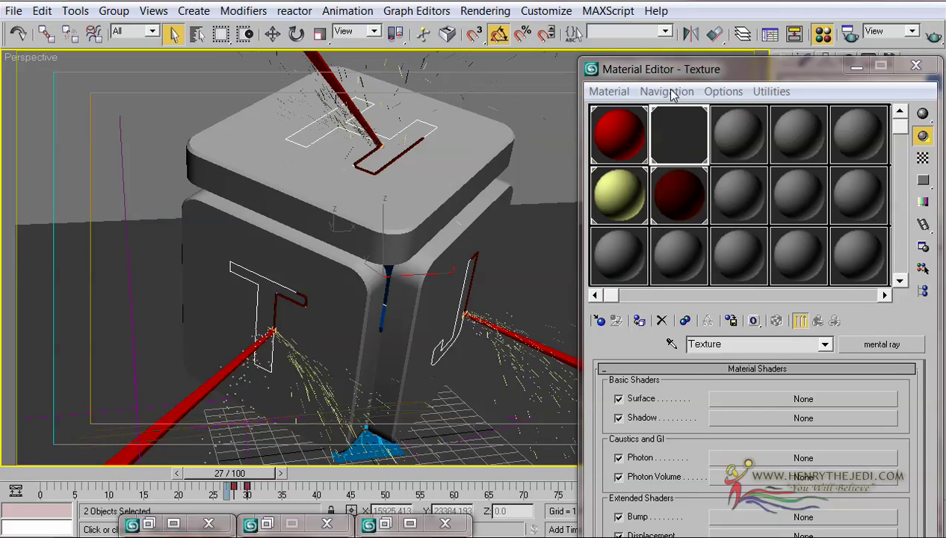
Assign the Car Paint Shader (mi) to the Surface component of the Texture material.
left_click_drag(663, 76, 604, 57)
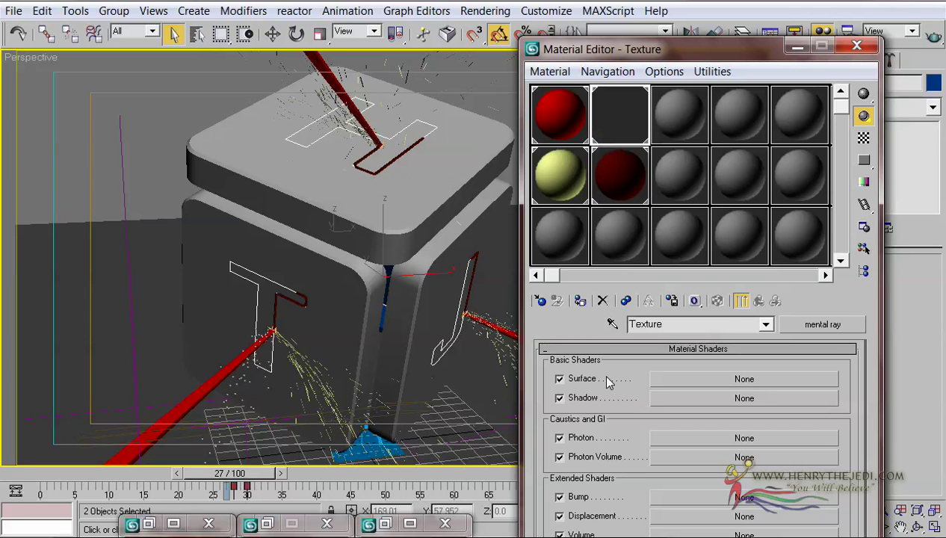
left_click(670, 378)
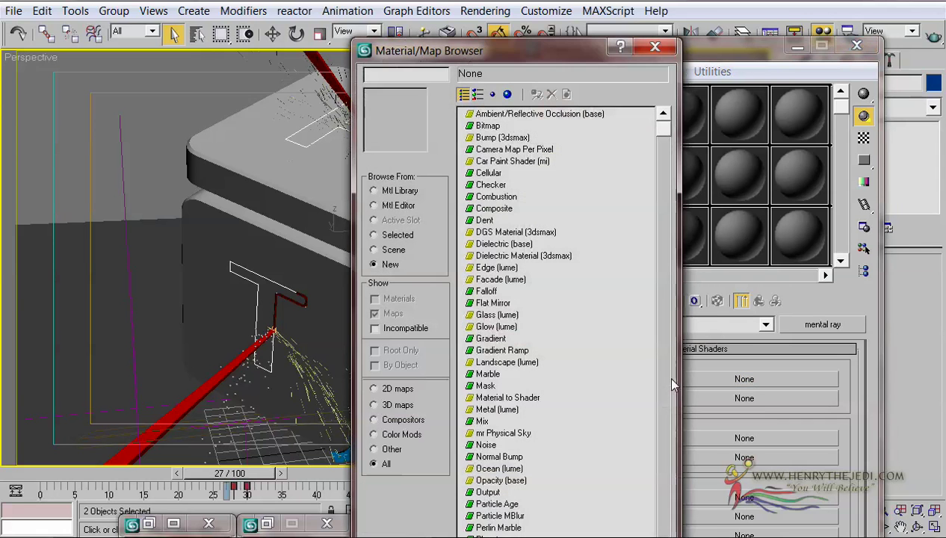
double_click(508, 162)
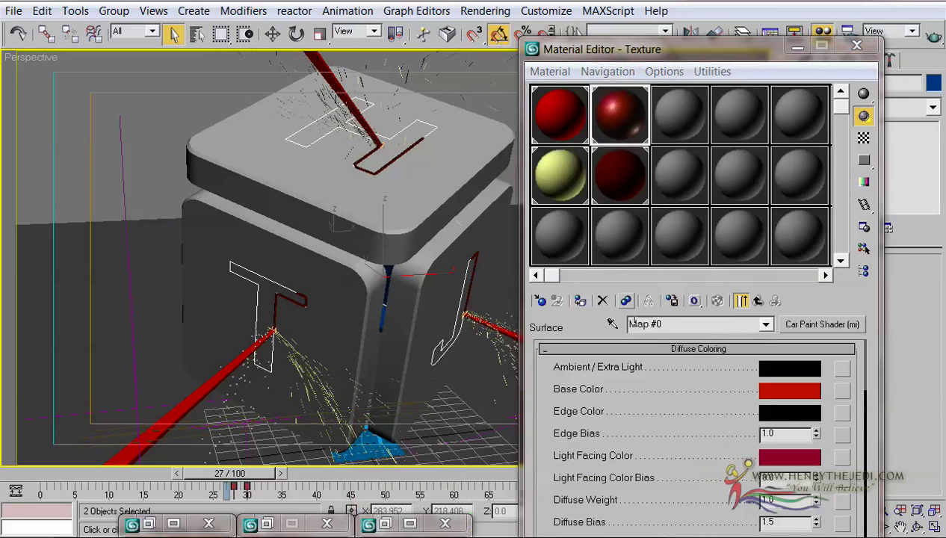
left_click_drag(661, 56, 654, 25)
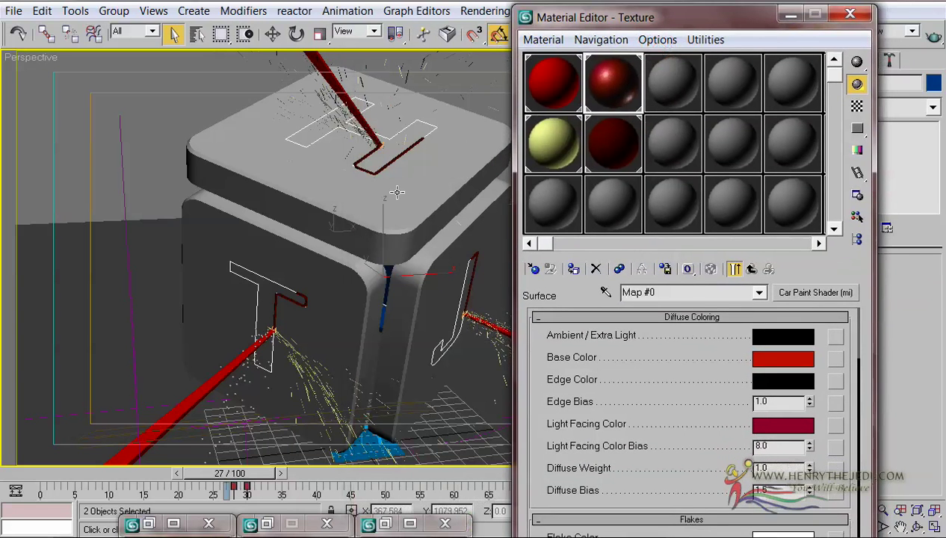
Set the car paint shader's Base Color to light grey, RGB 197, 197, 197, and inspect an enlarged material preview.
scroll(366, 227, "up", 4)
middle_click_drag(366, 226, 369, 239)
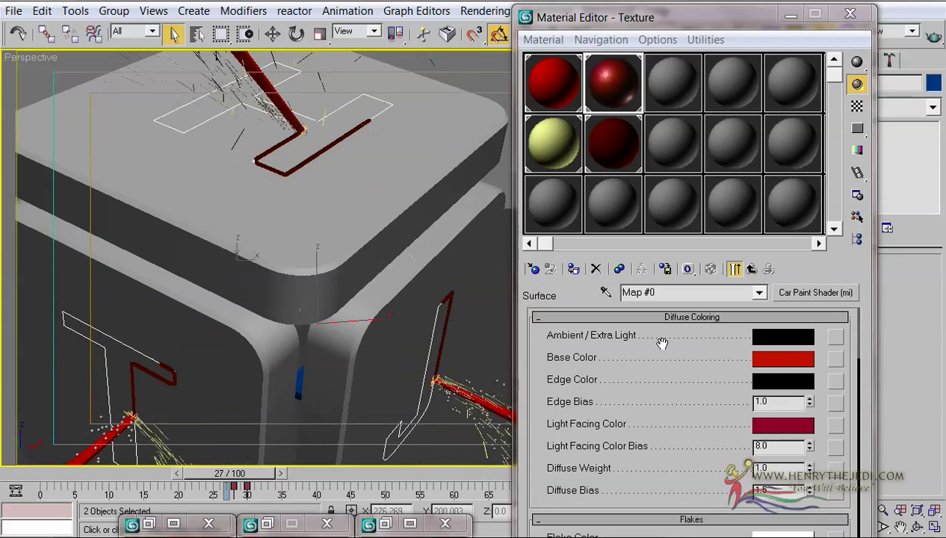
left_click(766, 356)
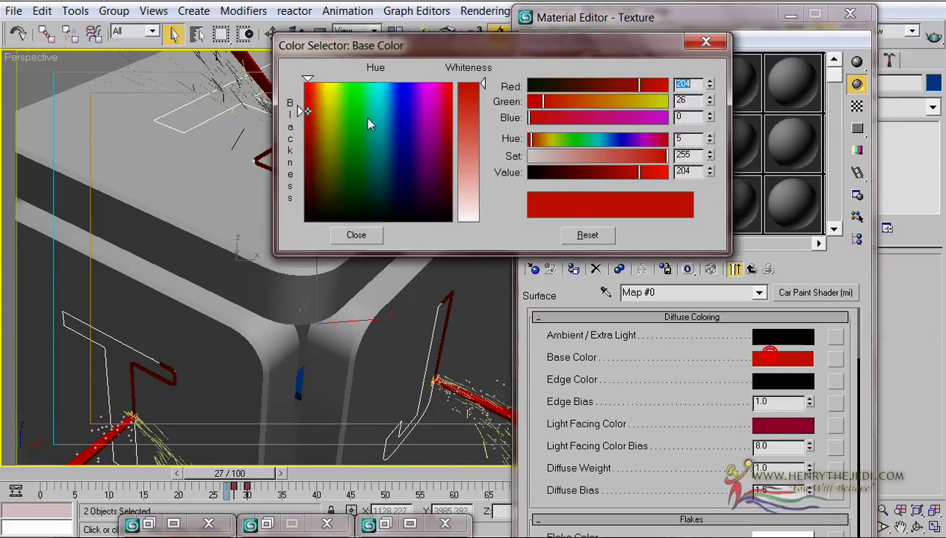
mouse_move(378, 146)
left_mouse_down()
mouse_move(389, 220)
mouse_move(379, 226)
left_mouse_up()
left_click_drag(461, 180, 467, 193)
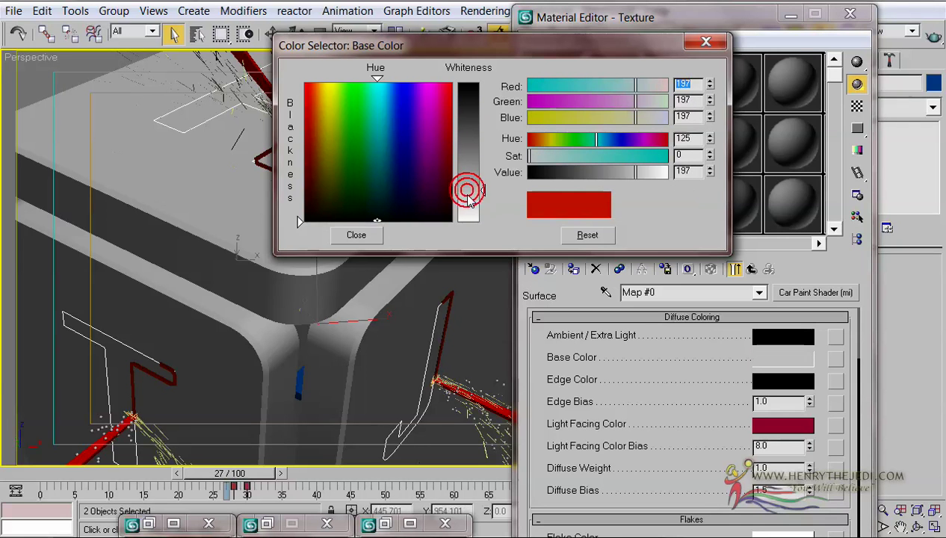
left_click(348, 235)
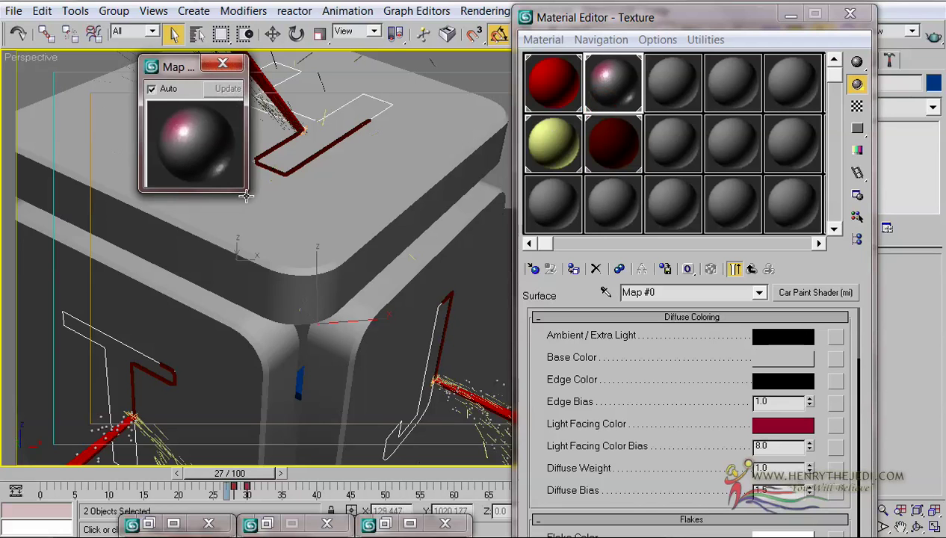
left_click_drag(244, 191, 434, 379)
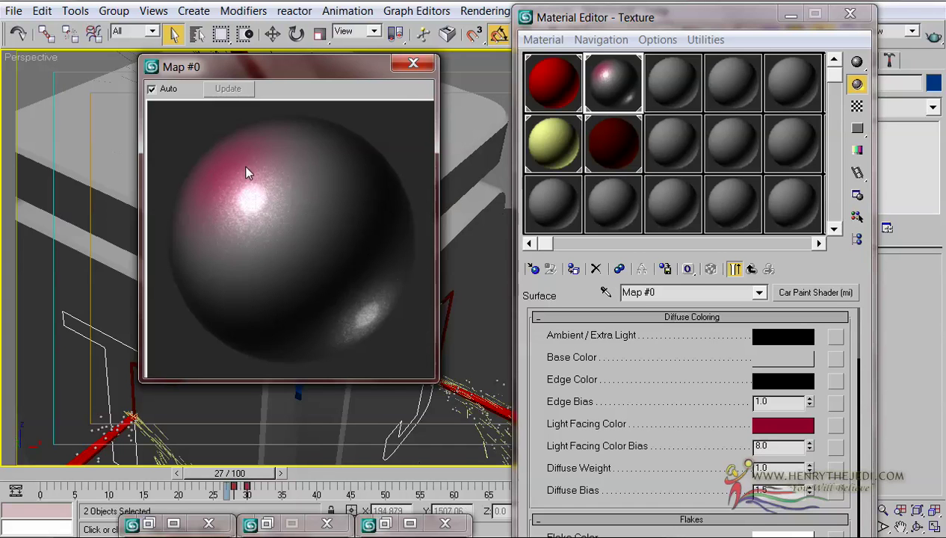
left_click(407, 65)
Try a blue Light Facing Color of RGB 0, 33, 235 on the car paint shader, and reset it to the original color.
left_click(781, 425)
left_click_drag(366, 131, 400, 94)
left_click_drag(432, 44, 340, 203)
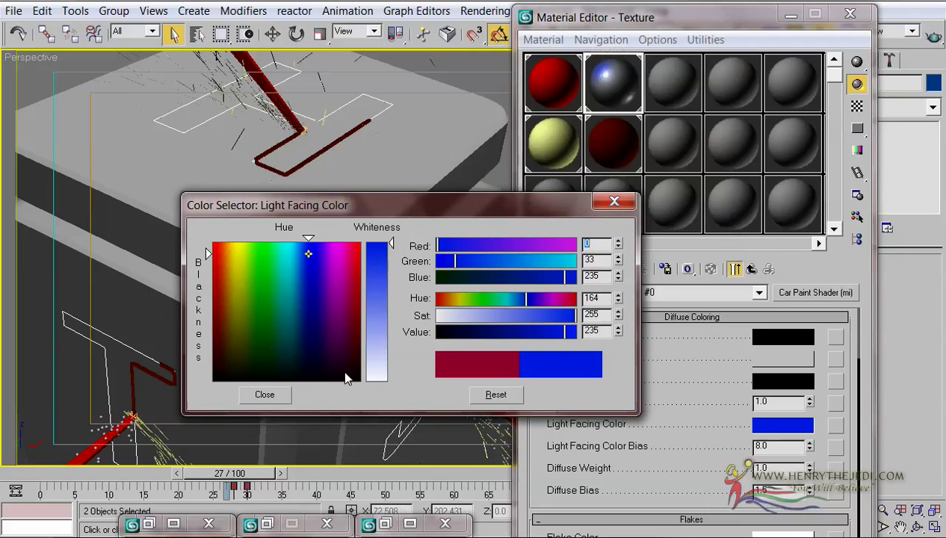
left_click(466, 396)
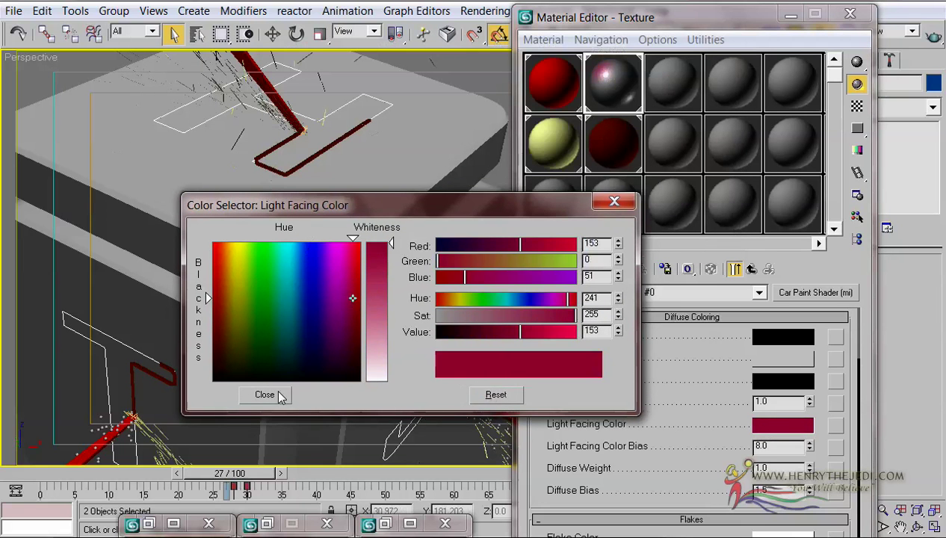
left_click(280, 397)
Render frame 27 with the whole block group in view to check the car paint material.
scroll(412, 255, "down", 5)
middle_click_drag(412, 256, 381, 286, "alt")
key("shift+q")
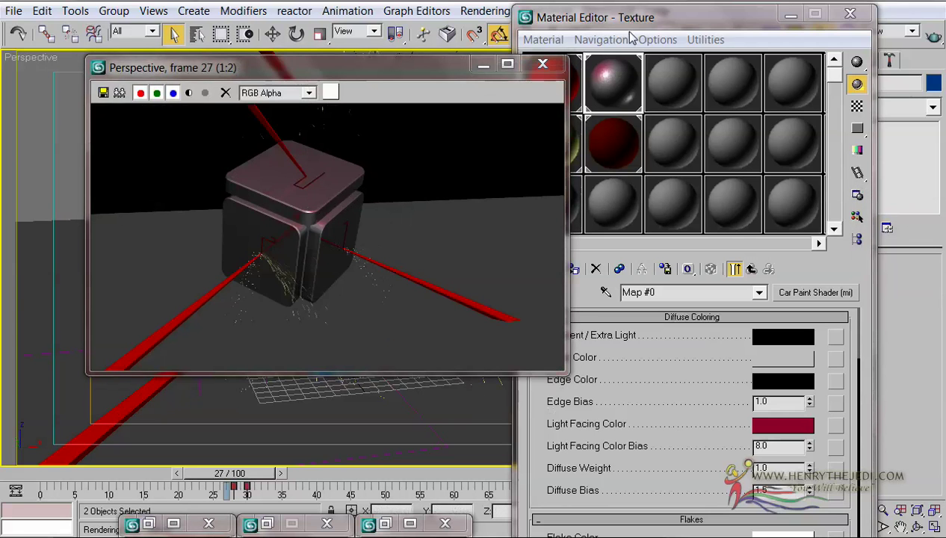
left_click(543, 65)
Set the render output size to a Custom 800x600 in the mental ray render settings.
key("F10")
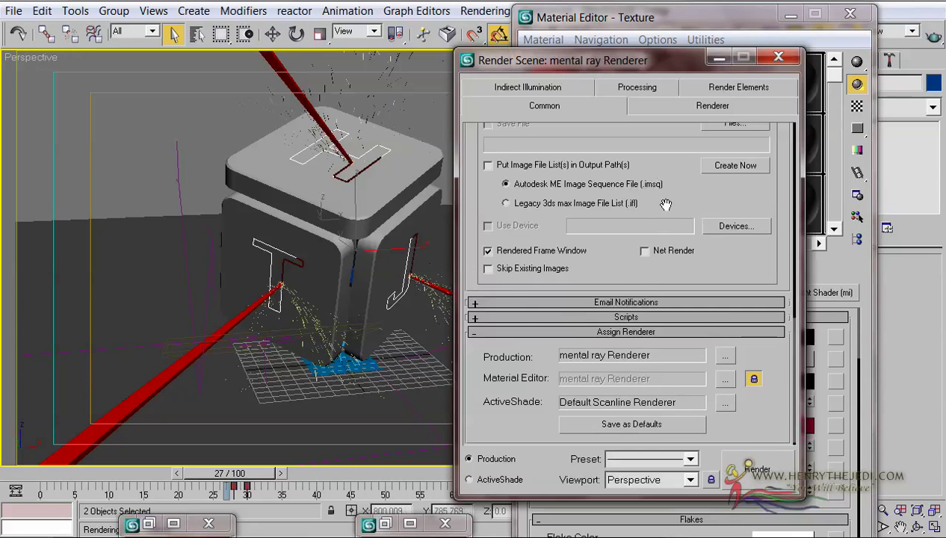
scroll(509, 248, "up", 5)
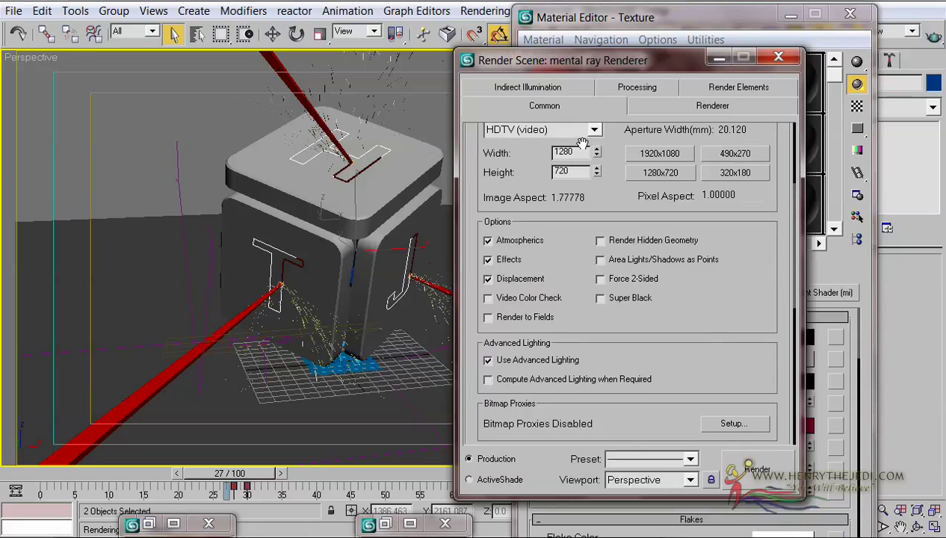
left_click(580, 143)
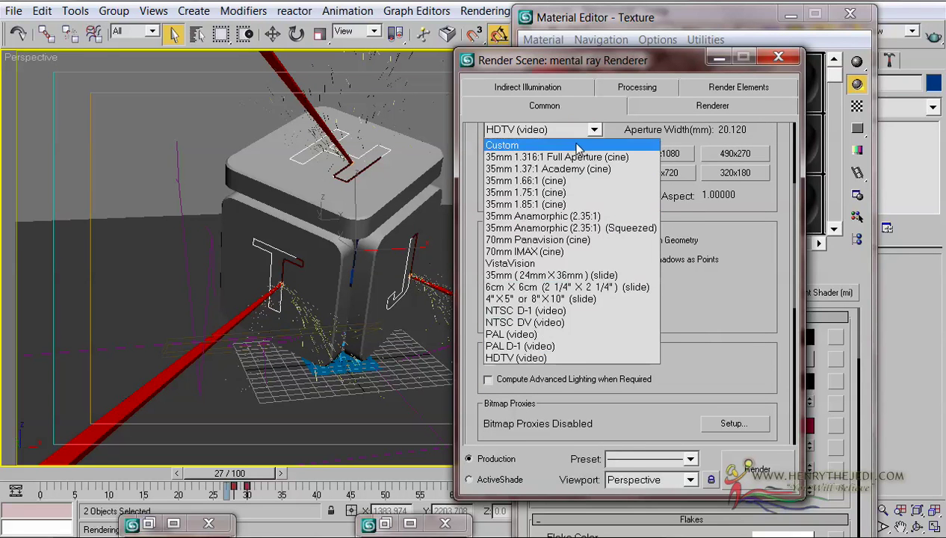
left_click(576, 141)
left_click(724, 172)
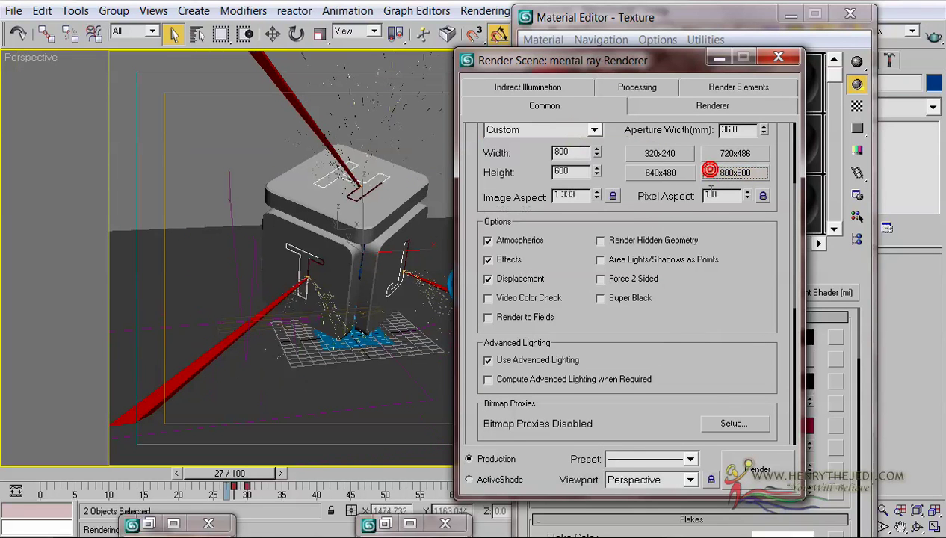
Render frame 27 with the whole block group in view, and render it again in close-up to inspect the car paint reflections.
left_click(742, 471)
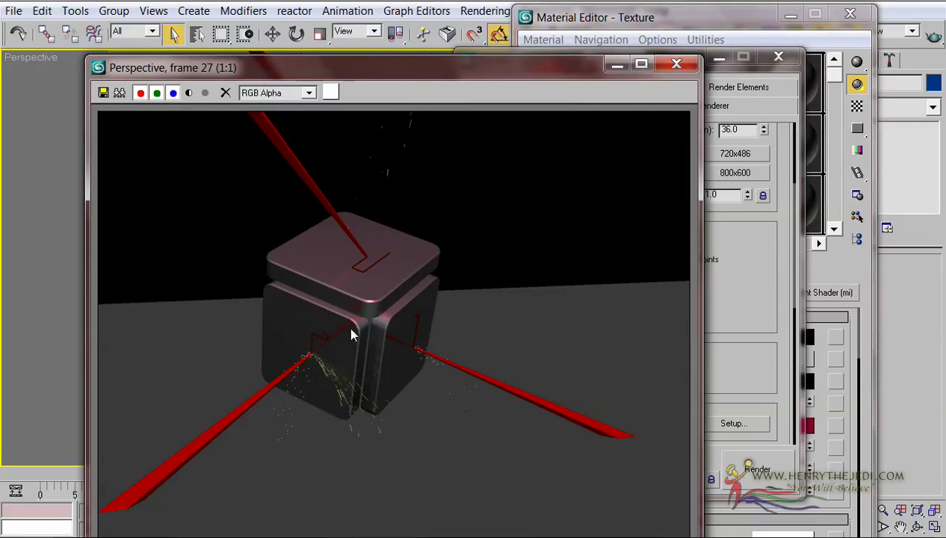
left_click(676, 64)
scroll(364, 257, "up", 8)
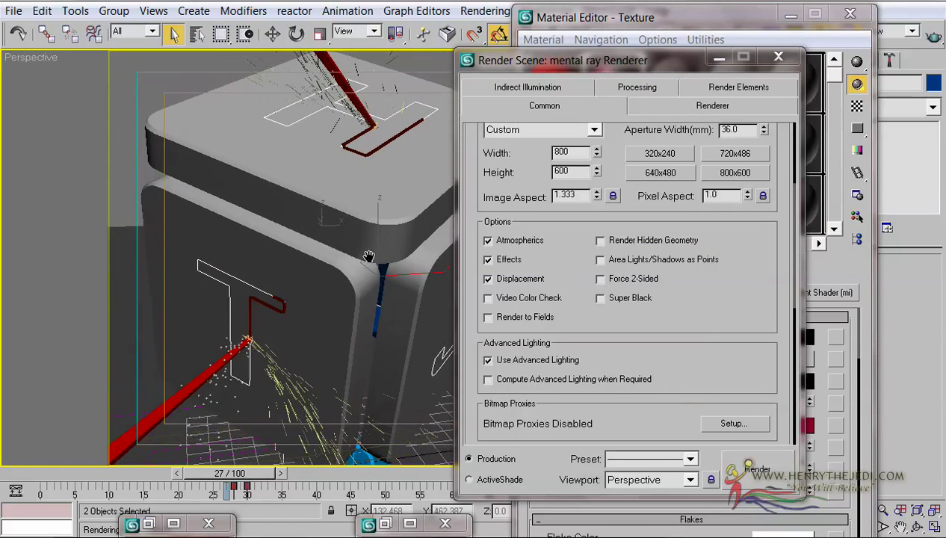
key("shift+q")
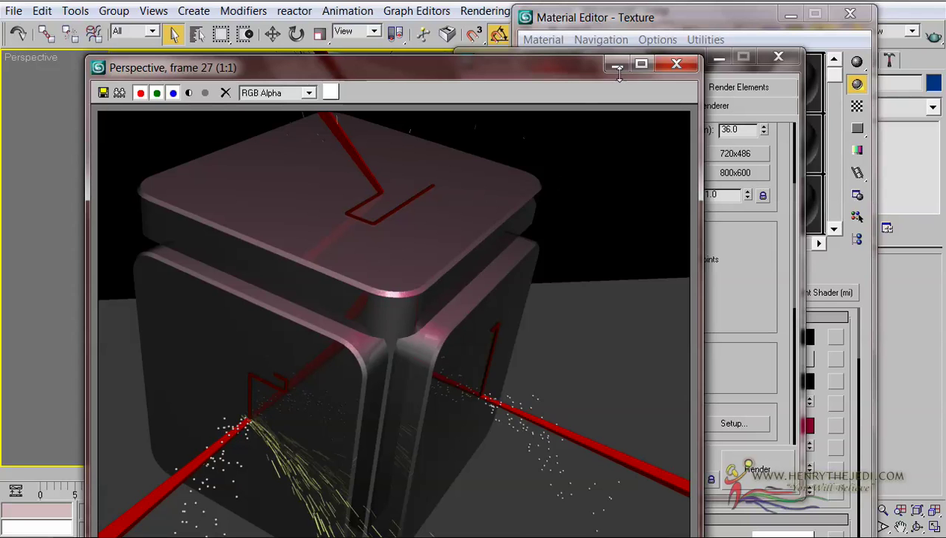
left_click(676, 64)
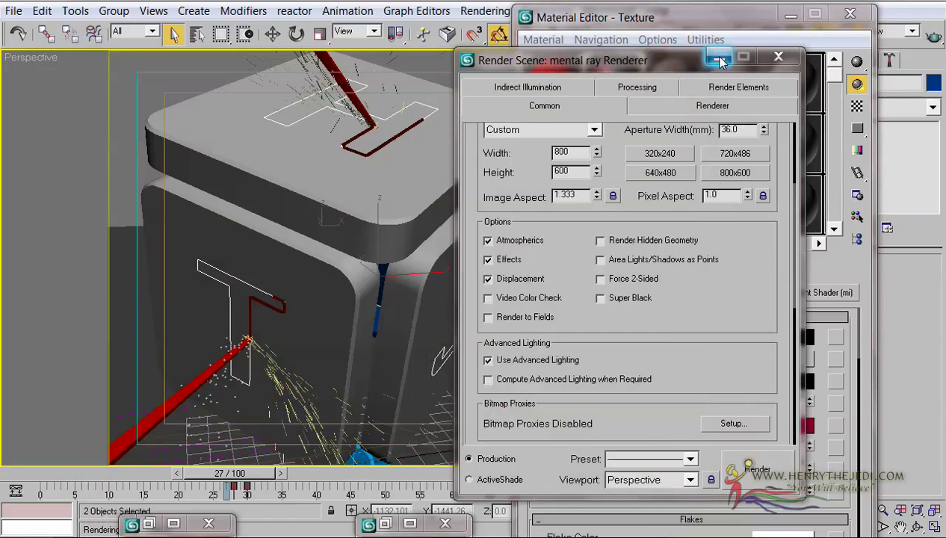
left_click(718, 57)
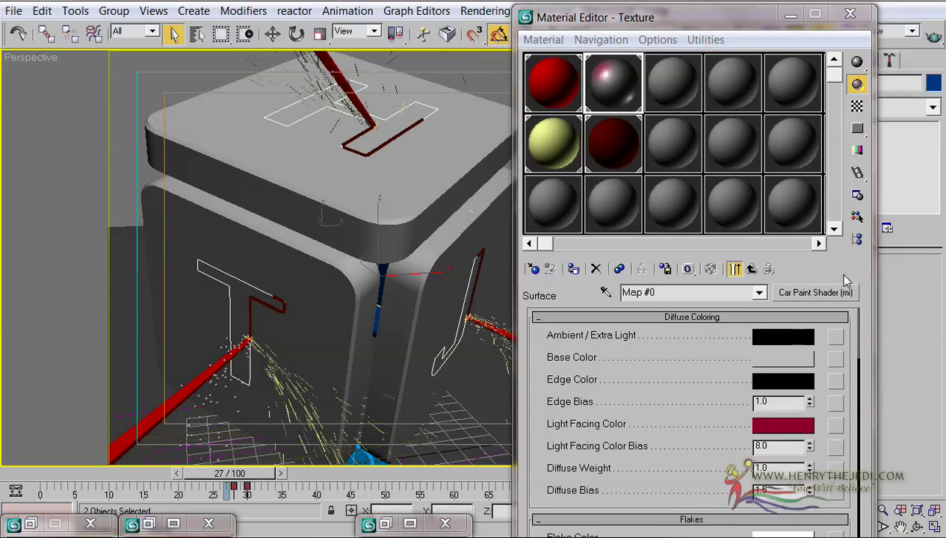
Assign an Environment (3dsmax) shader to the Environment component of the Texture material and test render frame 27.
left_click(751, 271)
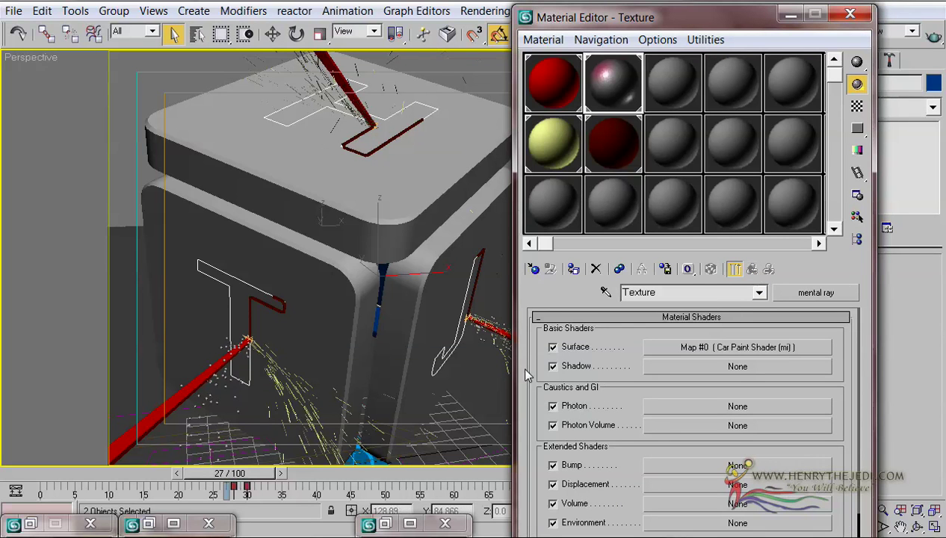
scroll(646, 390, "down", 3)
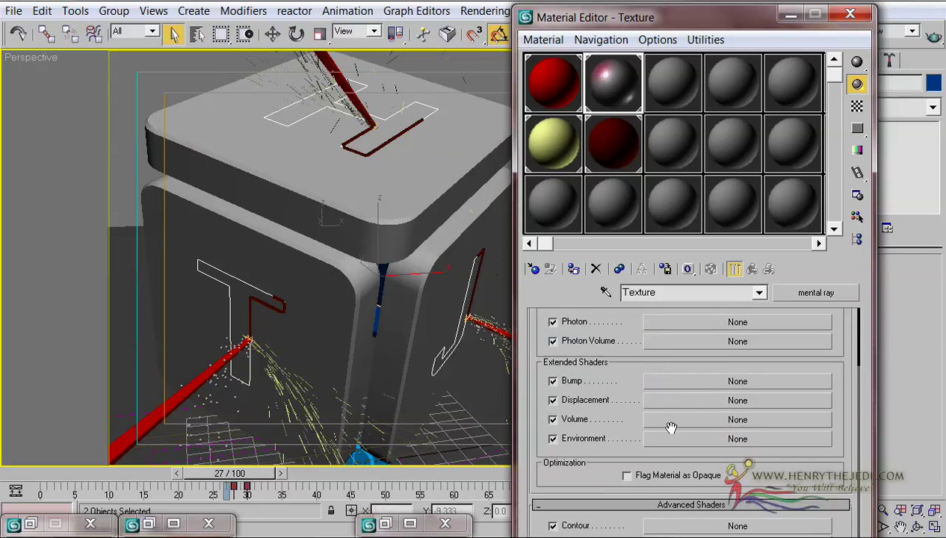
left_click(672, 441)
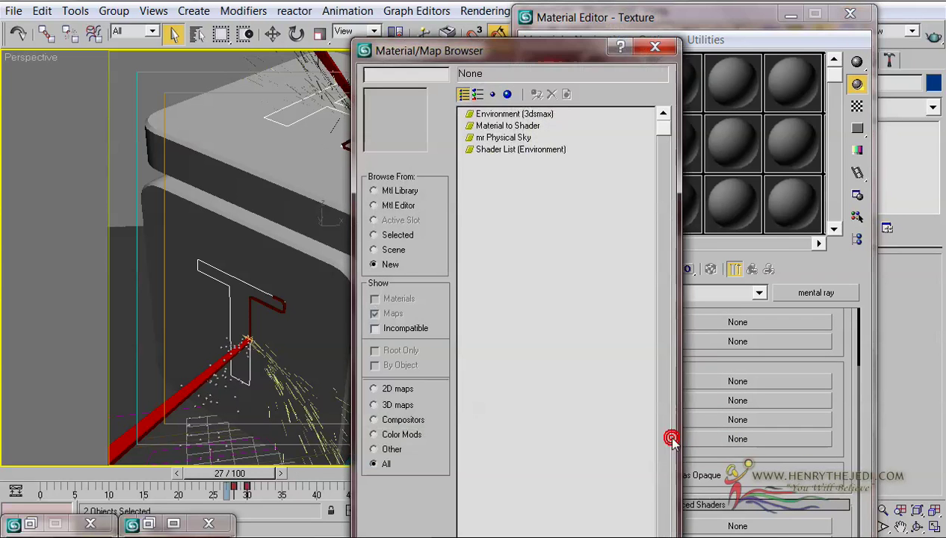
double_click(496, 115)
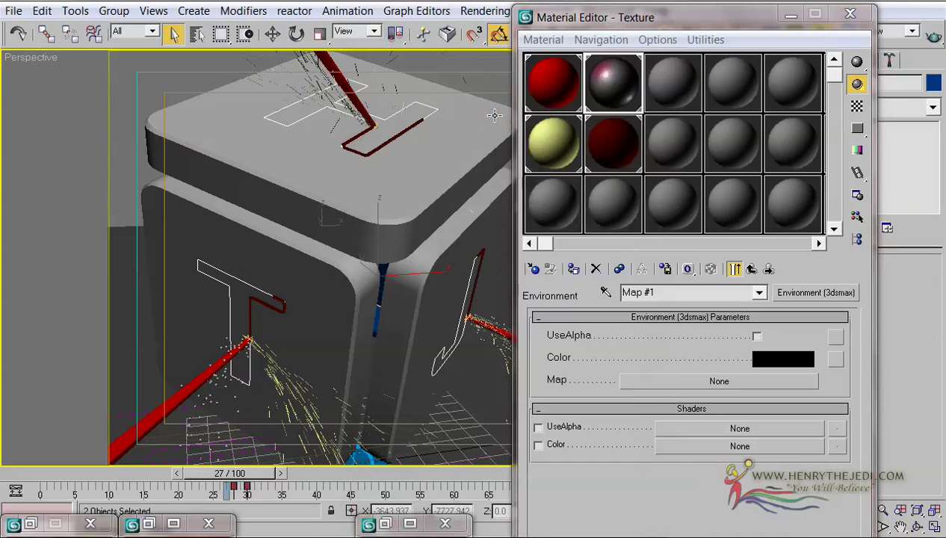
key("shift+q")
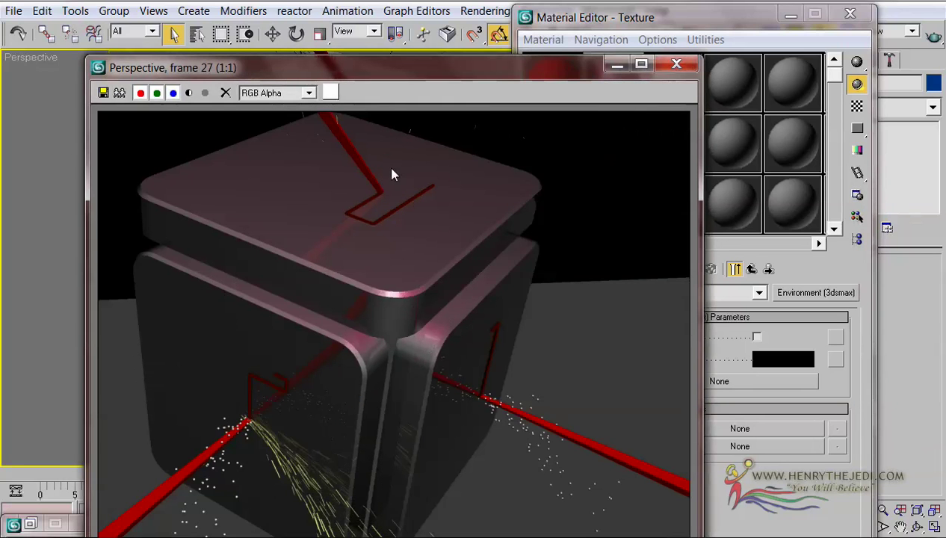
left_click(674, 65)
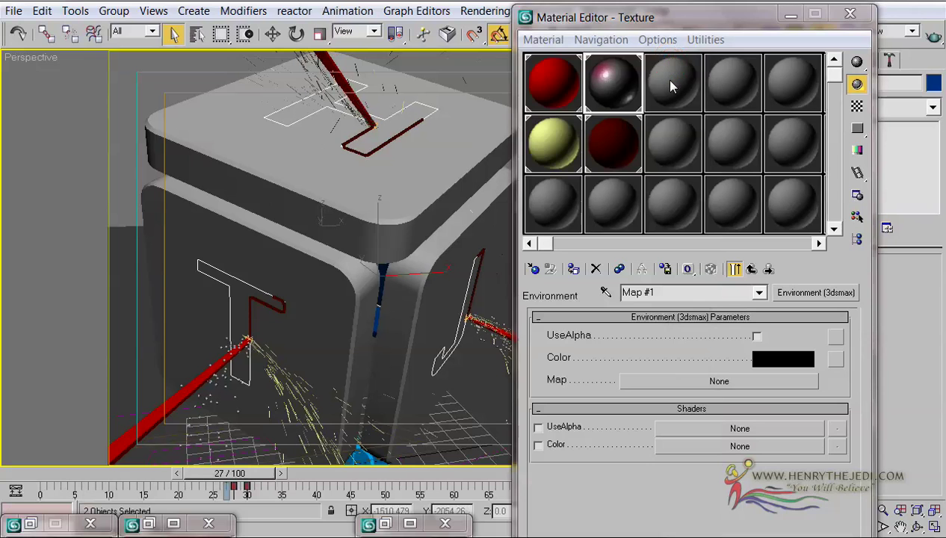
left_click(752, 269)
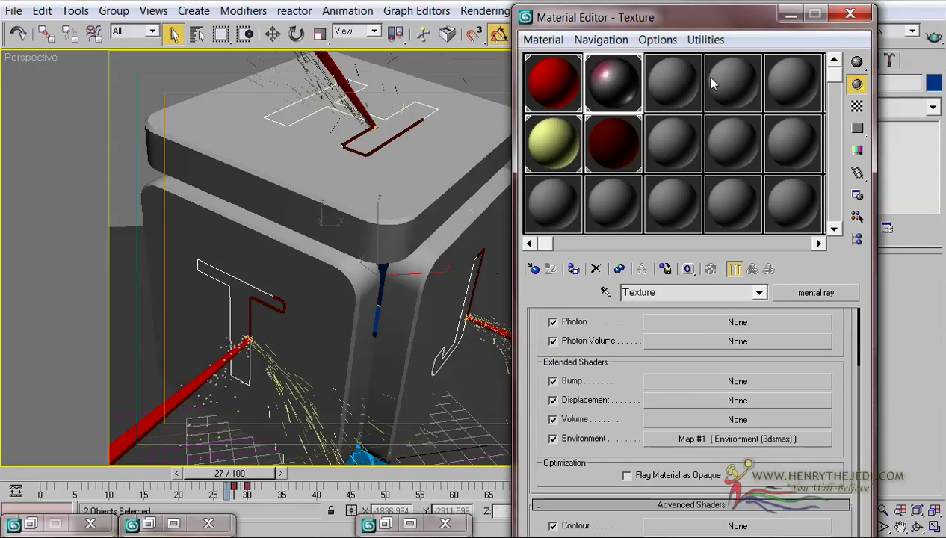
Move the Material Editor clear of the perspective viewport and frame the whole block group with its three laser beams.
left_click_drag(762, 22, 908, 92)
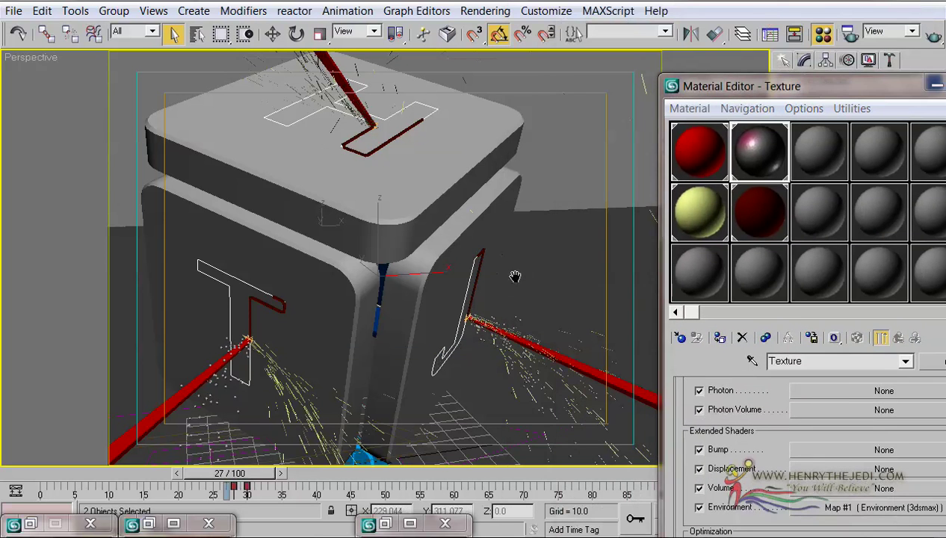
scroll(504, 280, "down", 10)
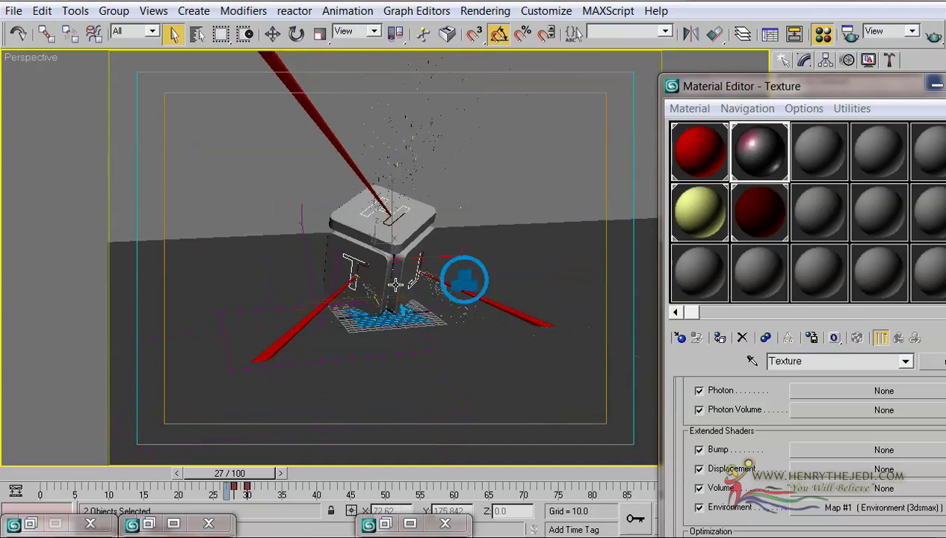
scroll(394, 284, "up", 4)
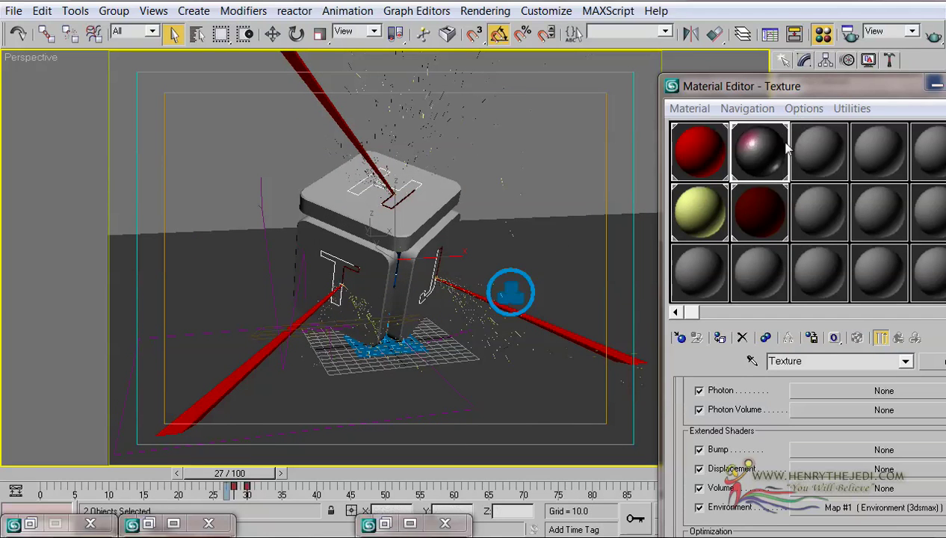
Copy the Texture material into the empty third sample slot and name the copy Floor.
left_click(748, 163)
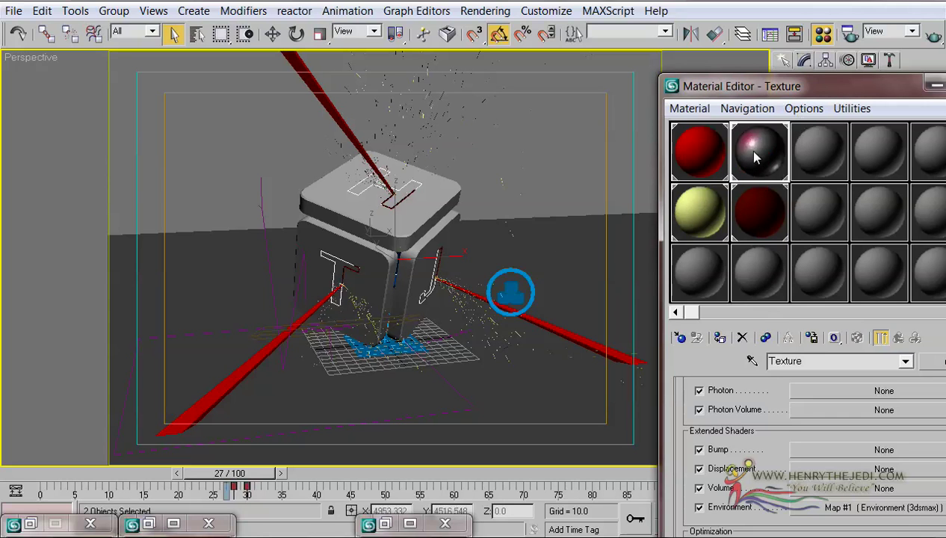
left_click(808, 158)
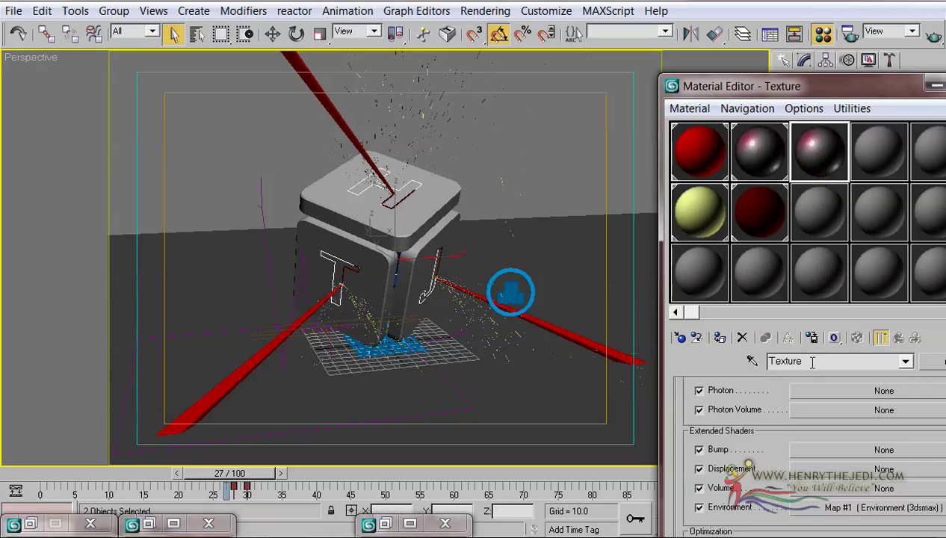
double_click(812, 361)
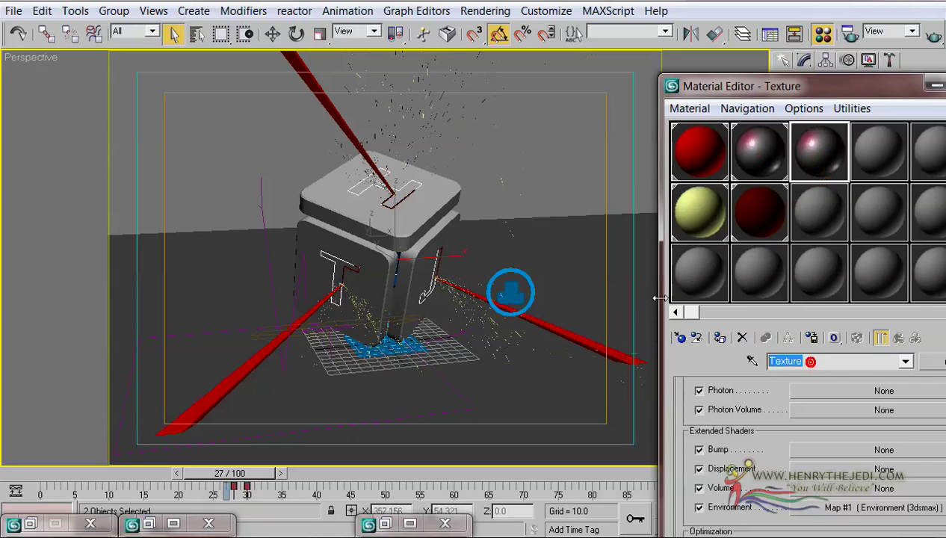
type("Floor")
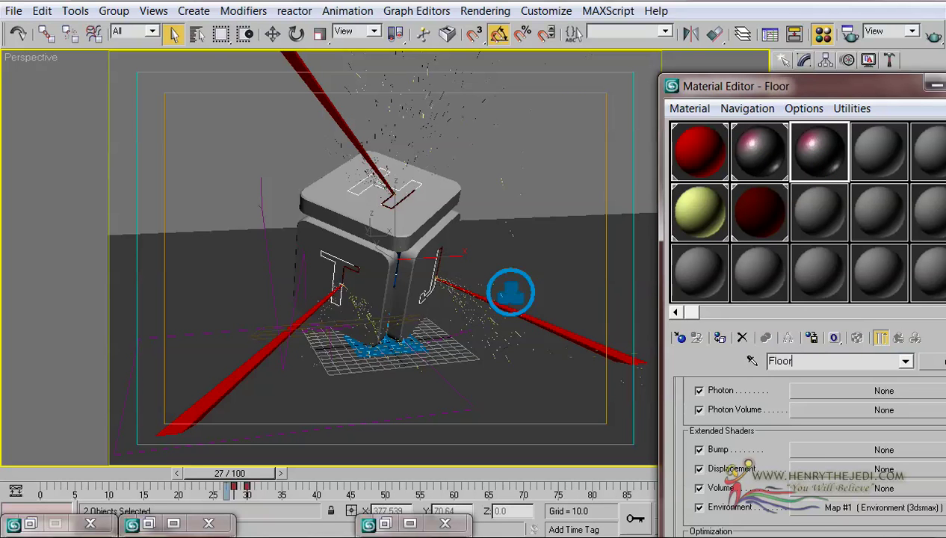
Assign the Floor material to the floor plane in the Perspective view.
left_click_drag(786, 80, 607, 66)
left_click(207, 282)
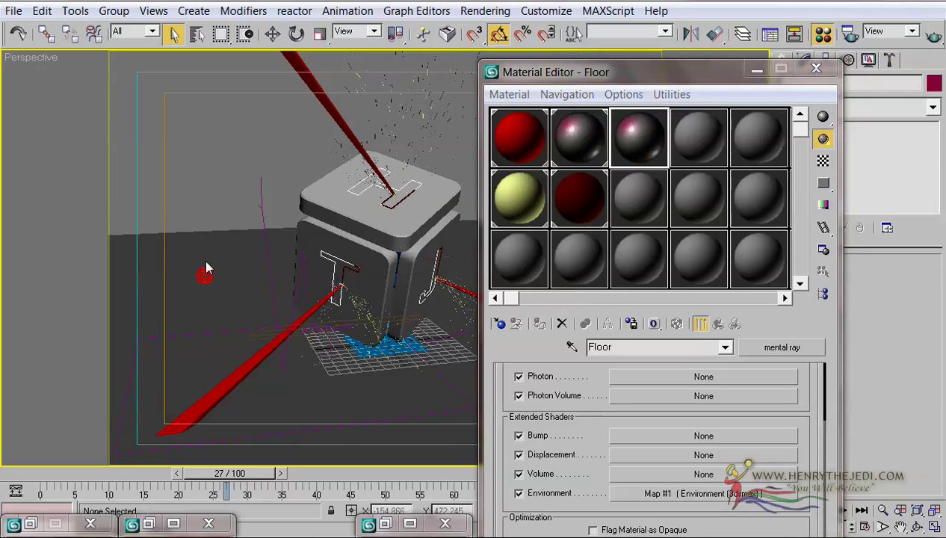
left_click_drag(619, 72, 528, 126)
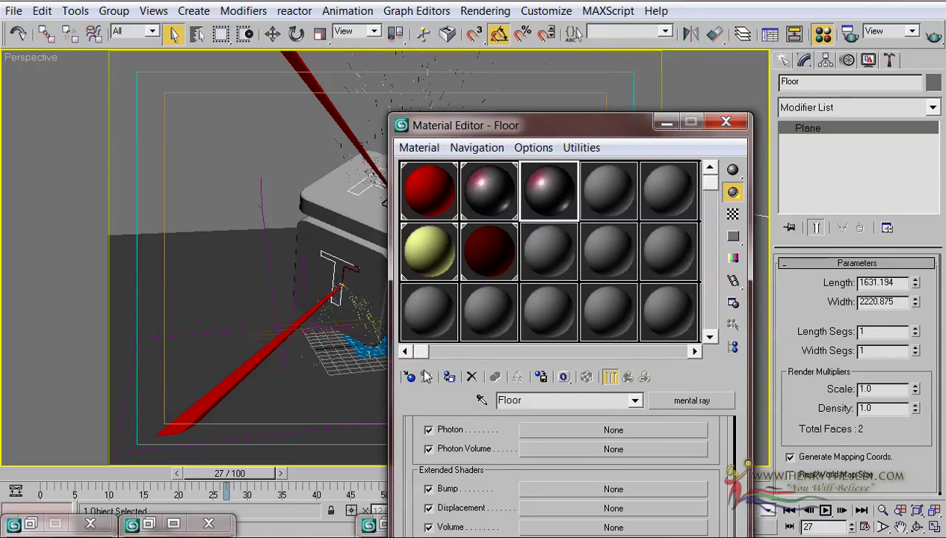
left_click(449, 376)
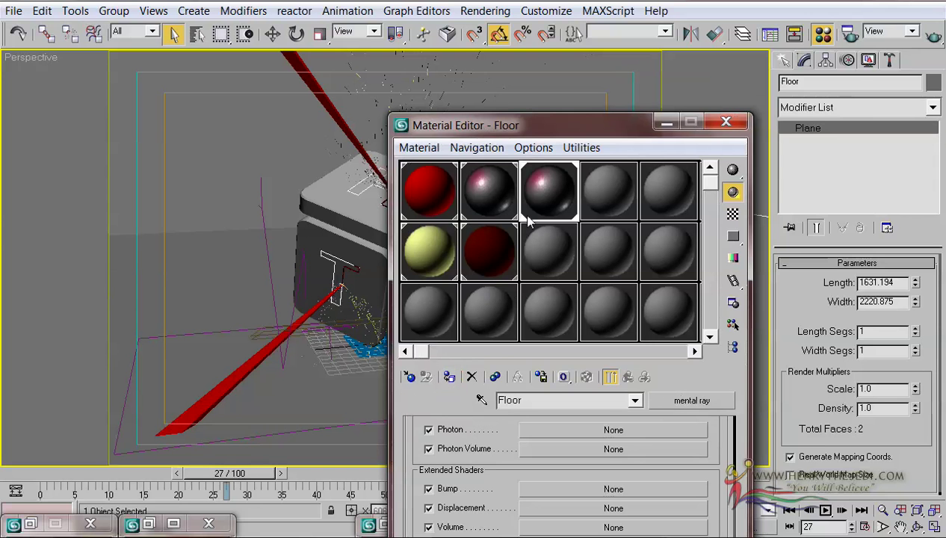
Add a Gradient Ramp map to the Base Color of the Floor material's Car Paint surface shader and show it in the viewport.
left_click_drag(540, 129, 644, 2)
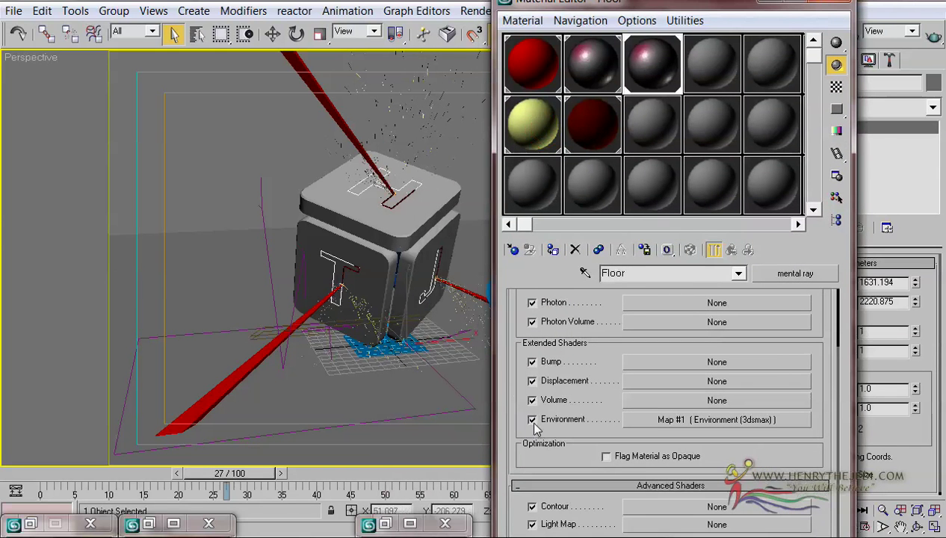
left_click_drag(509, 382, 509, 466)
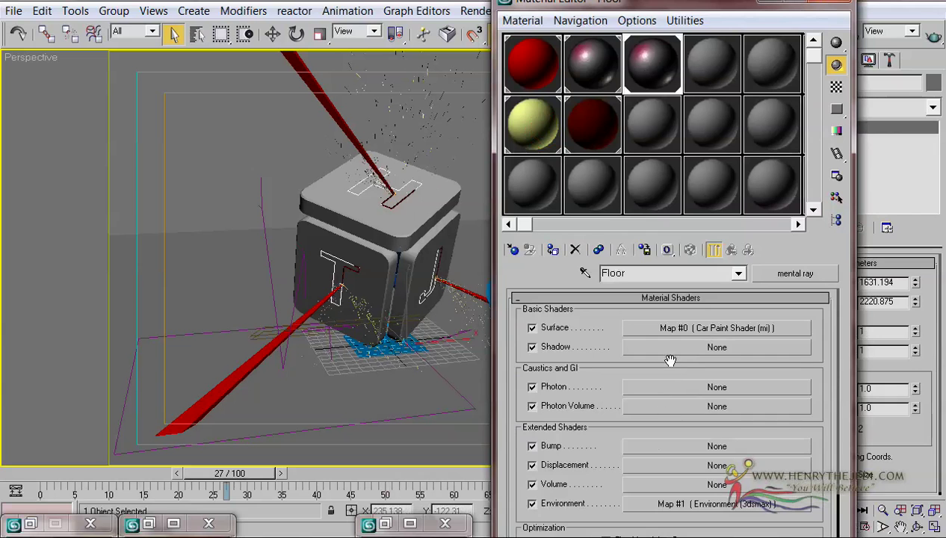
left_click(676, 327)
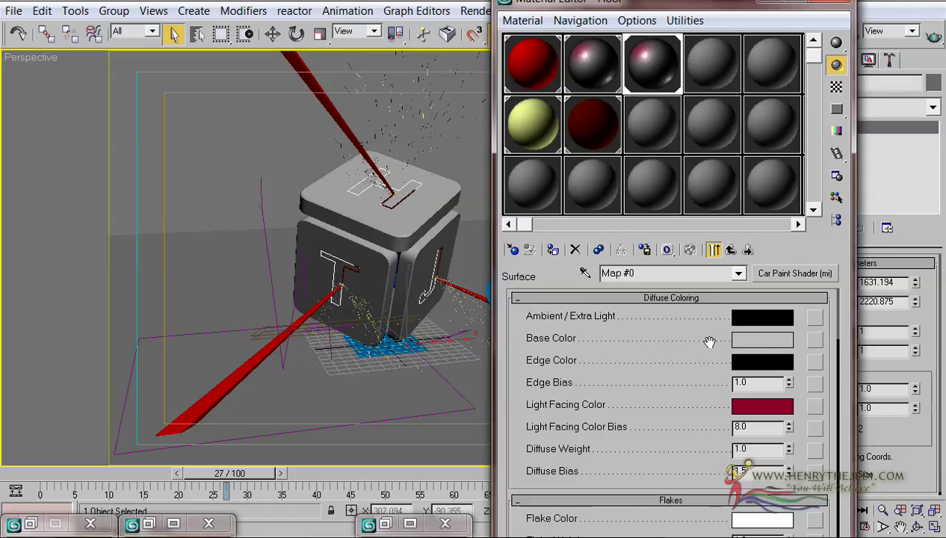
left_click(813, 339)
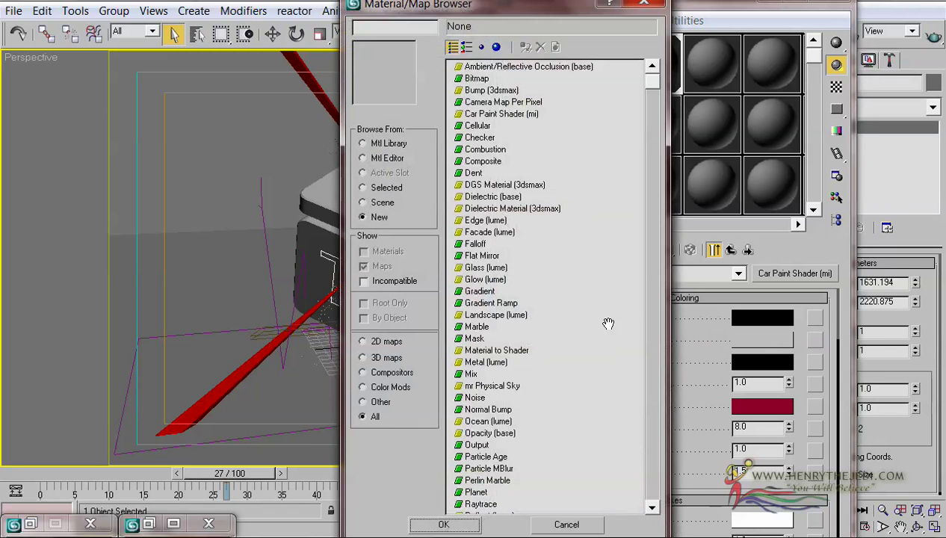
left_click(498, 303)
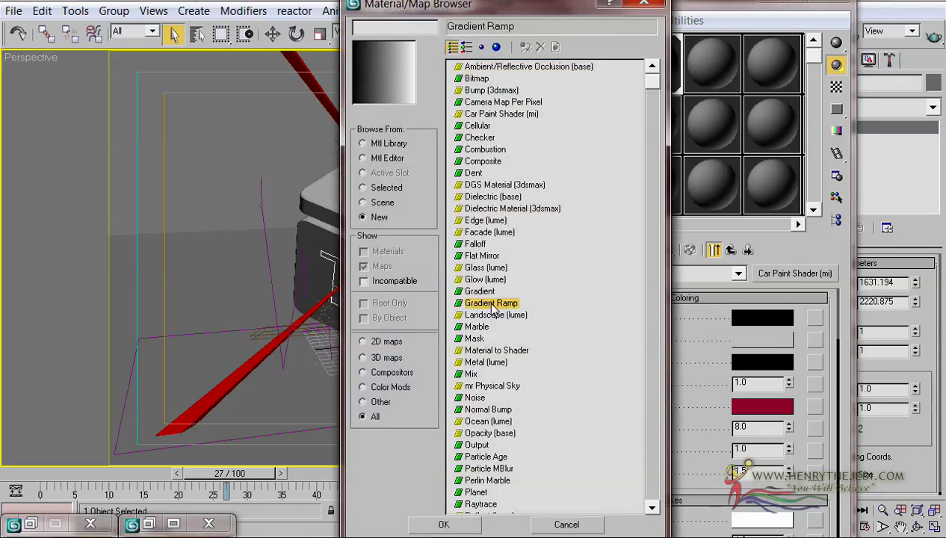
double_click(505, 303)
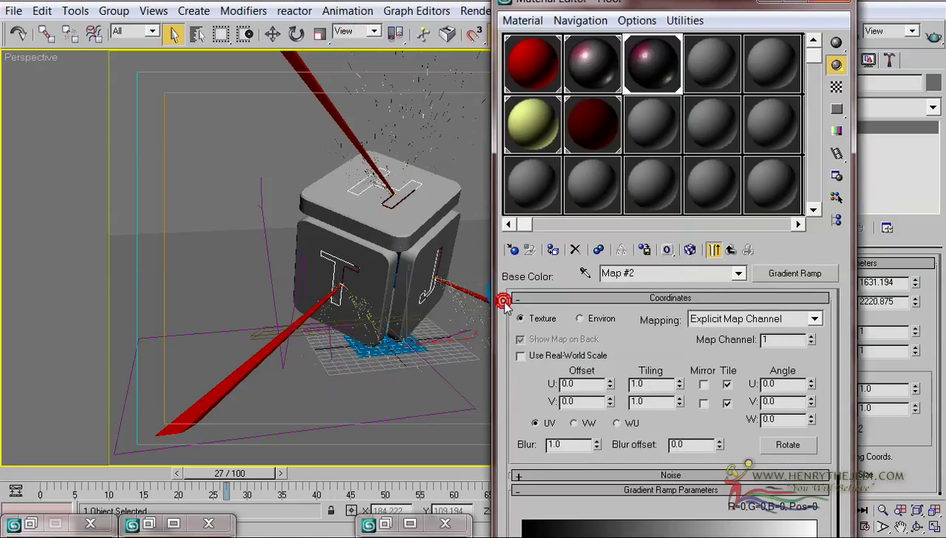
left_click(691, 250)
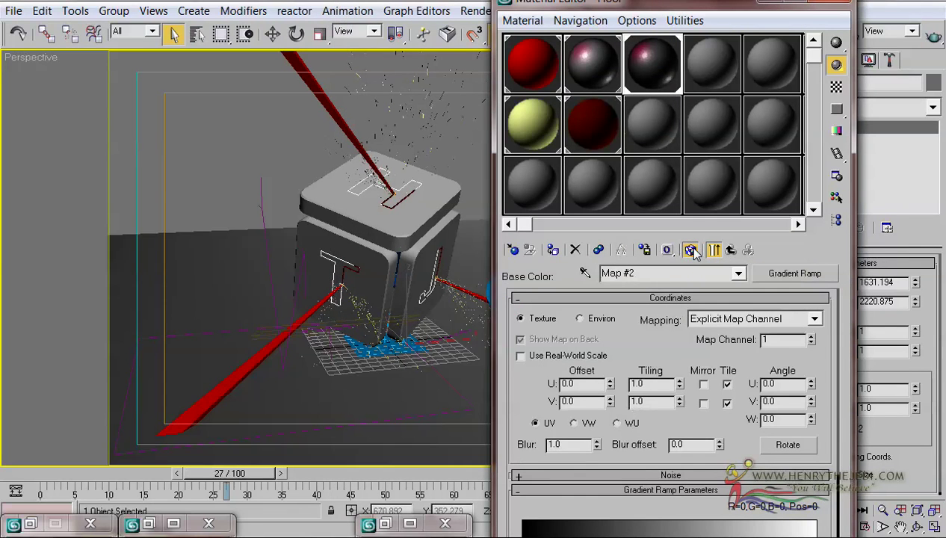
Set the Gradient Ramp's gradient type to Radial.
scroll(340, 236, "down", 5)
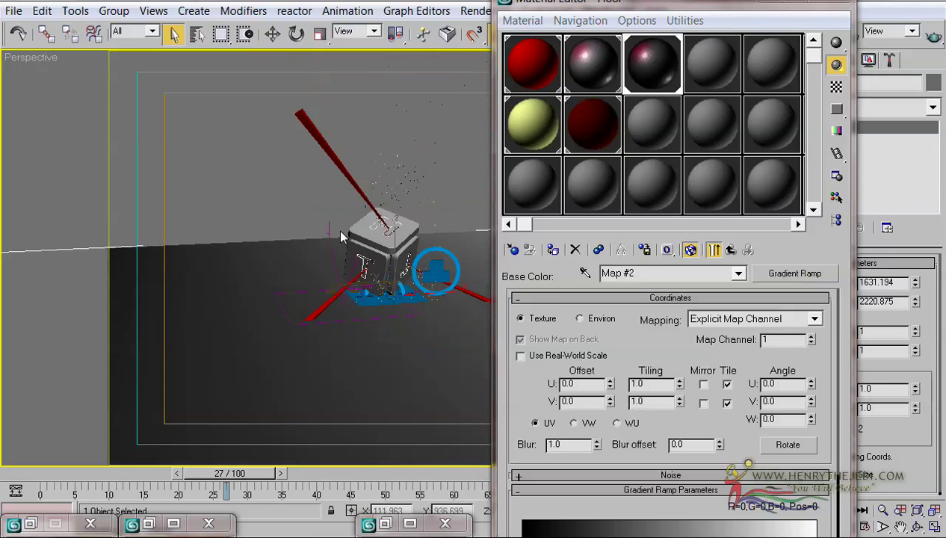
scroll(340, 236, "up", 5)
scroll(574, 364, "down", 5)
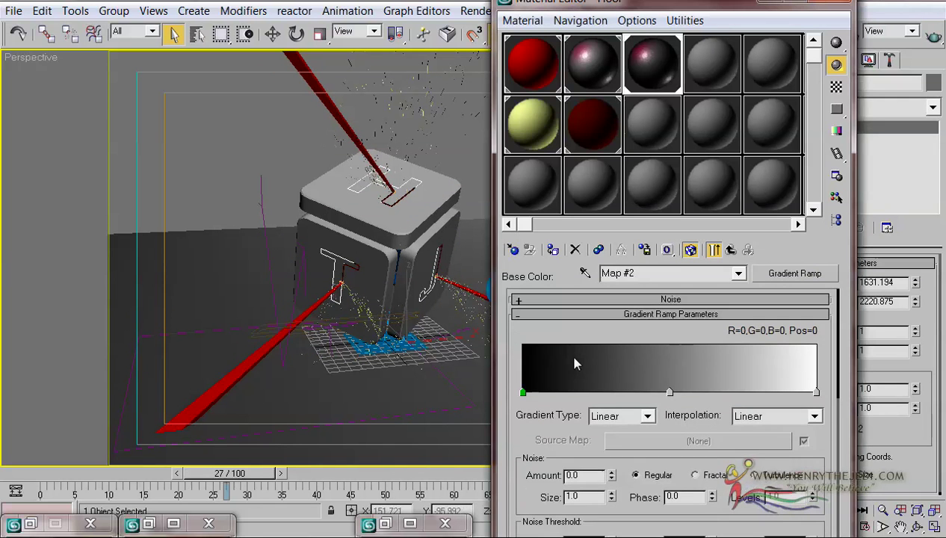
left_click(633, 420)
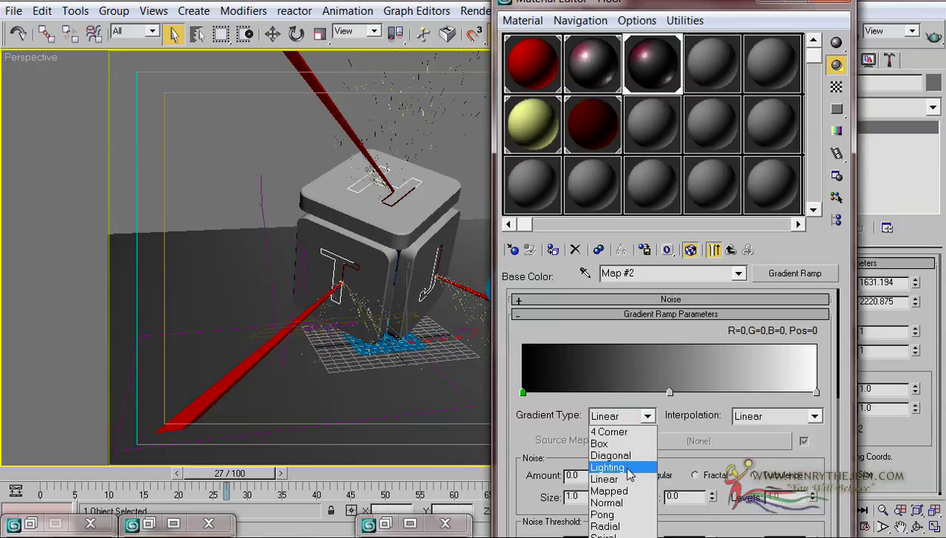
left_click(620, 526)
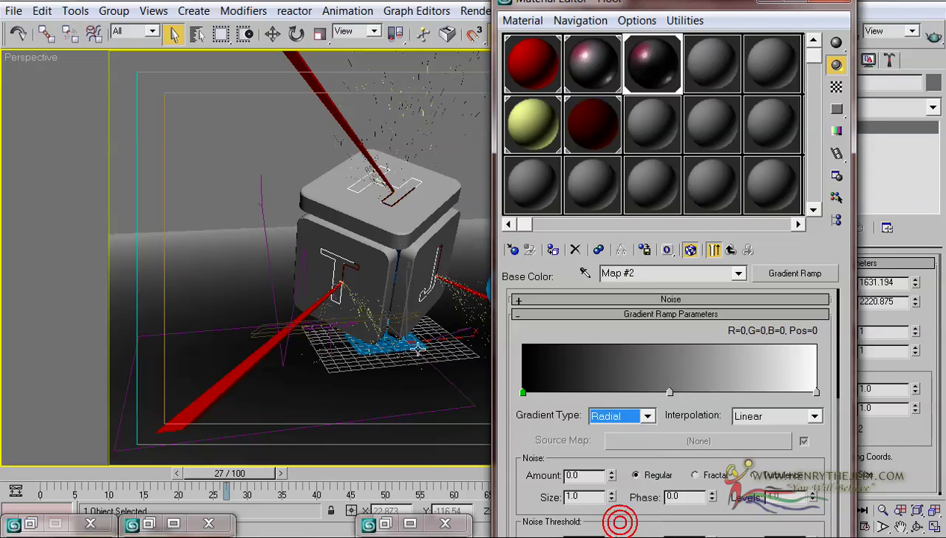
mouse_move(407, 310)
middle_mouse_down()
mouse_move(402, 298)
mouse_move(411, 296)
middle_mouse_up()
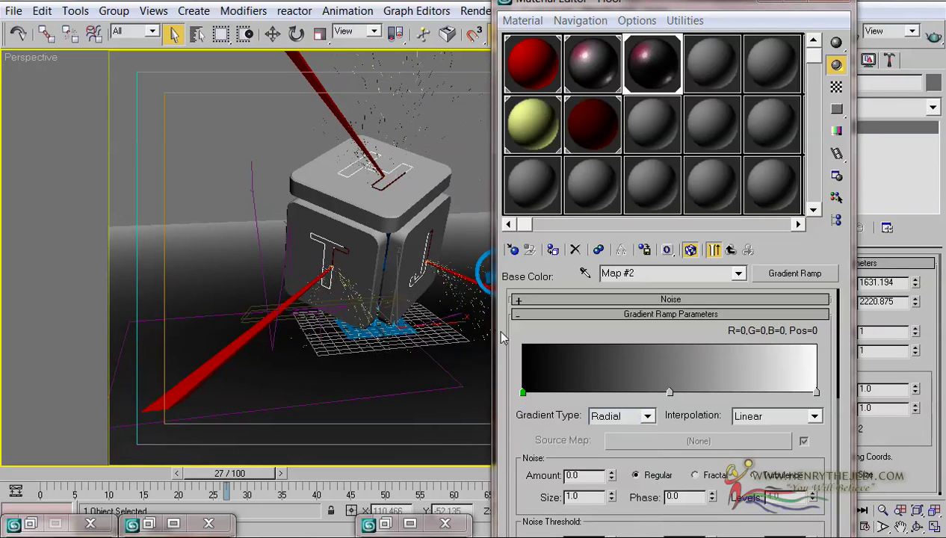
Set the gradient's start flag at position 0 to pure white.
double_click(523, 393)
left_click_drag(378, 272, 378, 378)
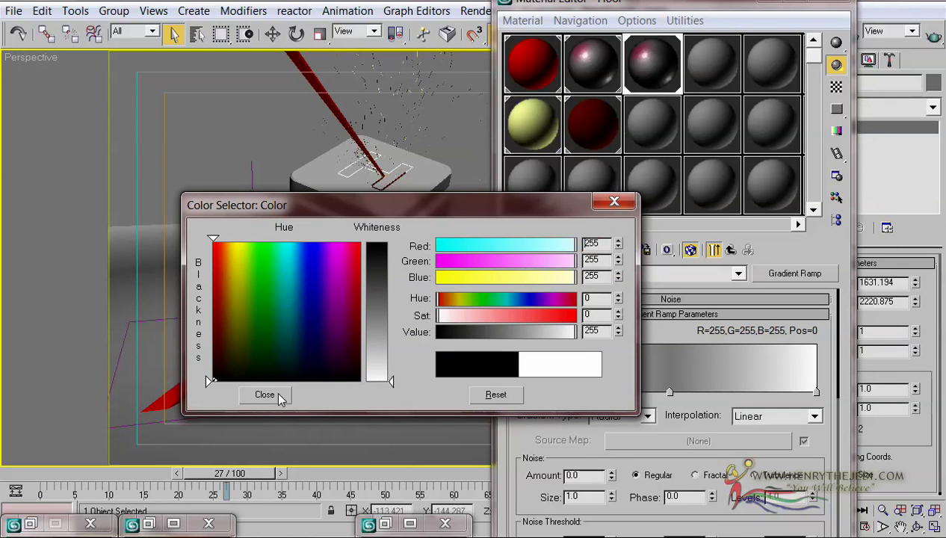
left_click(278, 393)
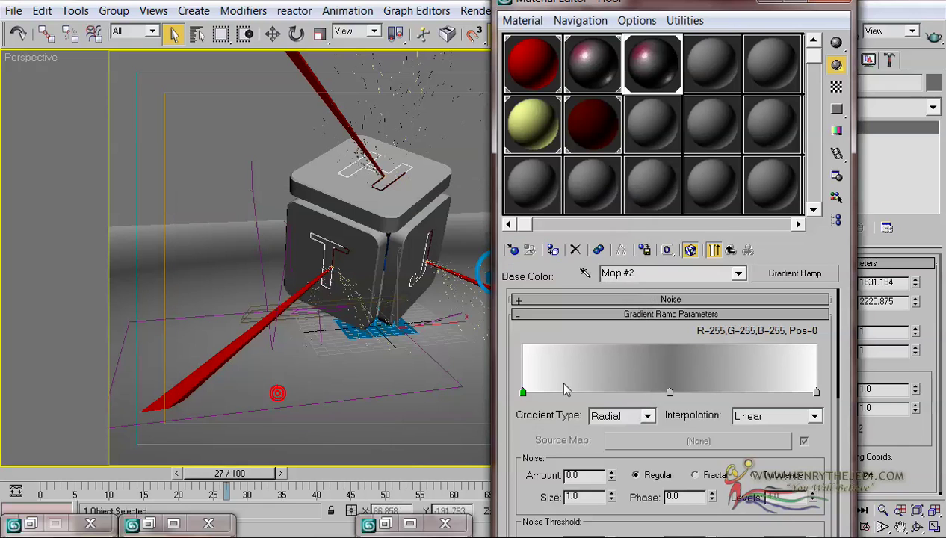
Set the gradient's flags at positions 50 and 100 to black.
double_click(669, 392)
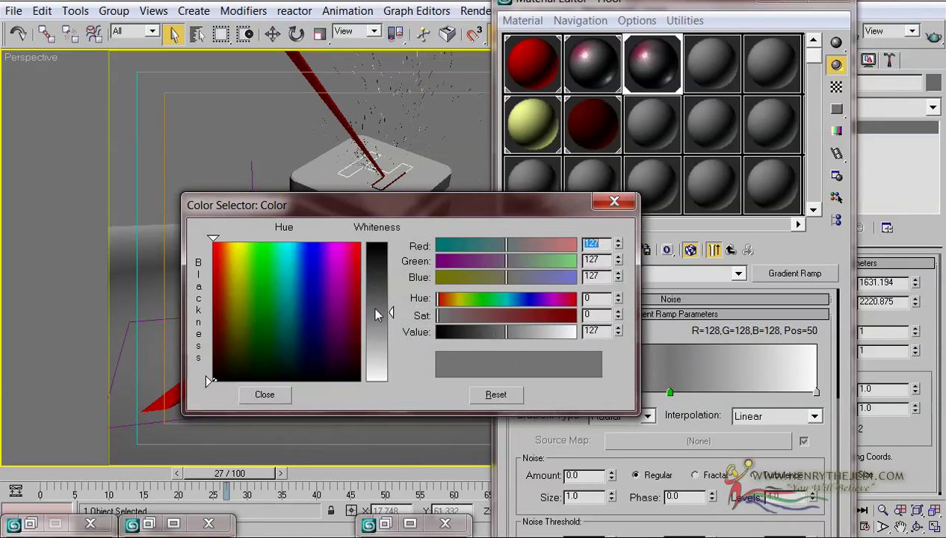
left_click_drag(377, 314, 377, 244)
left_click(274, 401)
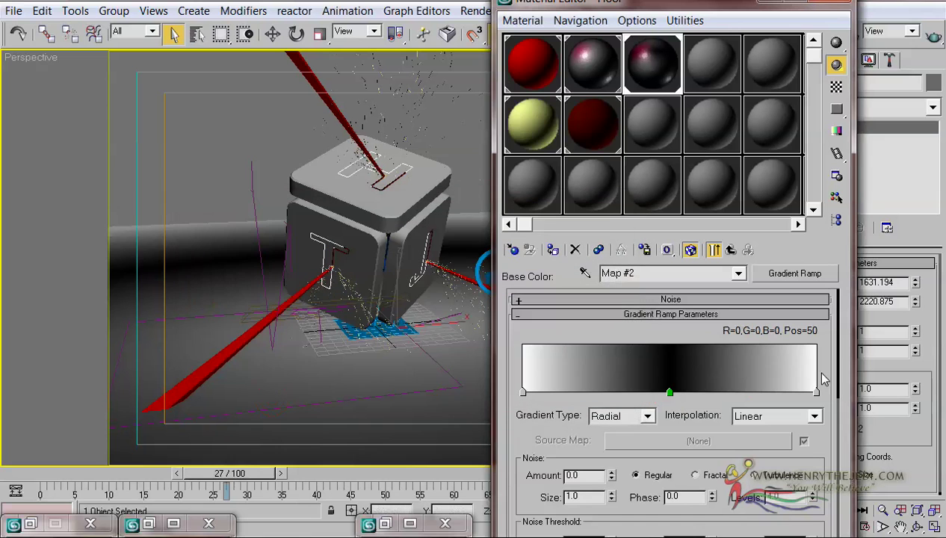
double_click(816, 392)
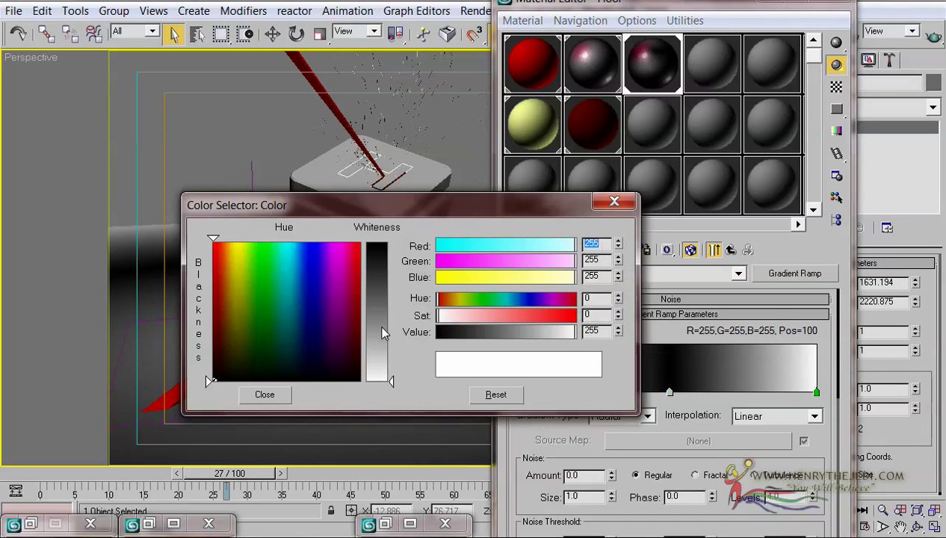
left_click_drag(377, 338, 378, 243)
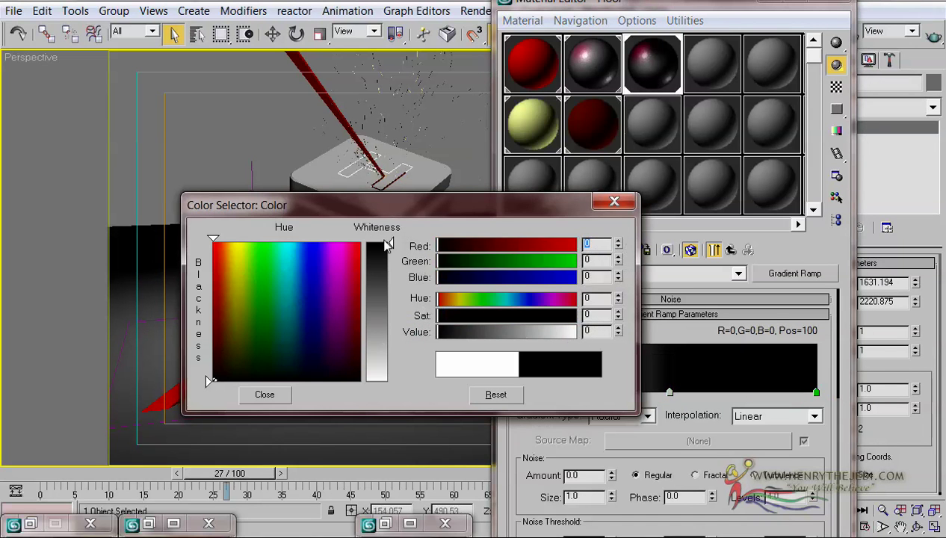
left_click(266, 394)
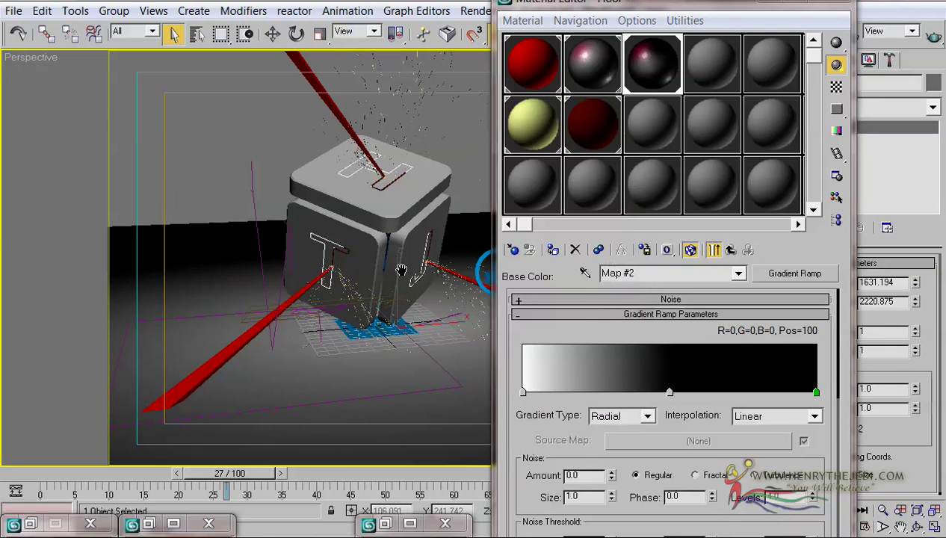
Tighten the white glow on the floor by moving the gradient's middle black flag to position 18.
scroll(394, 270, "down", 10)
scroll(394, 271, "up", 5)
scroll(394, 272, "down", 5)
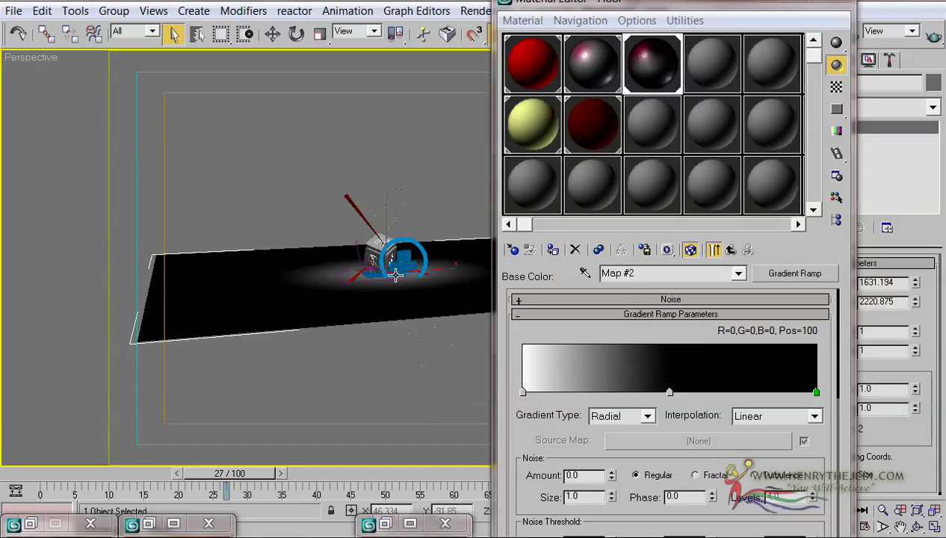
scroll(396, 275, "up", 5)
scroll(567, 342, "down", 5)
left_click_drag(670, 393, 573, 395)
middle_click_drag(303, 212, 310, 217)
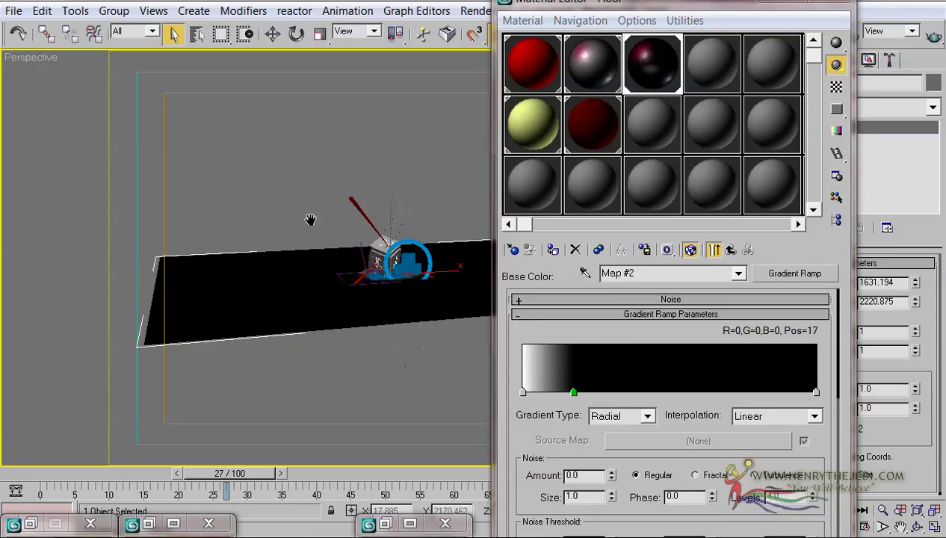
scroll(310, 218, "up", 10)
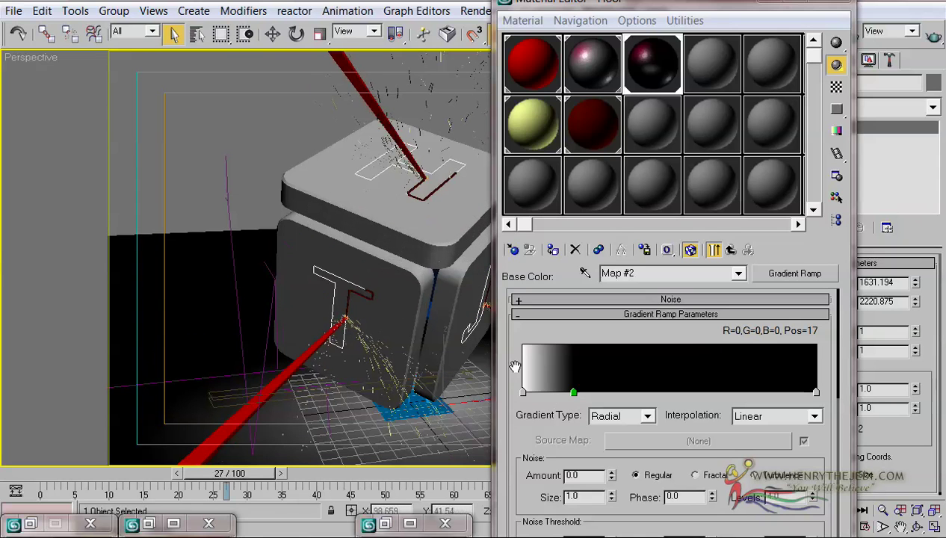
mouse_move(573, 394)
left_mouse_down()
mouse_move(610, 392)
mouse_move(576, 394)
left_mouse_up()
Render the Perspective view at frame 27 to check the floor, and close the render and the Material Editor.
key("shift+q")
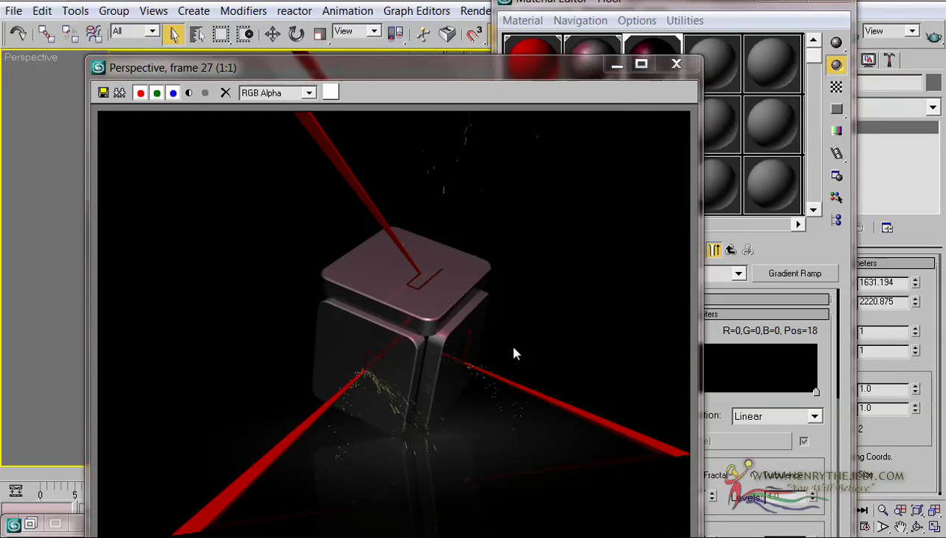
left_click(675, 64)
key("m")
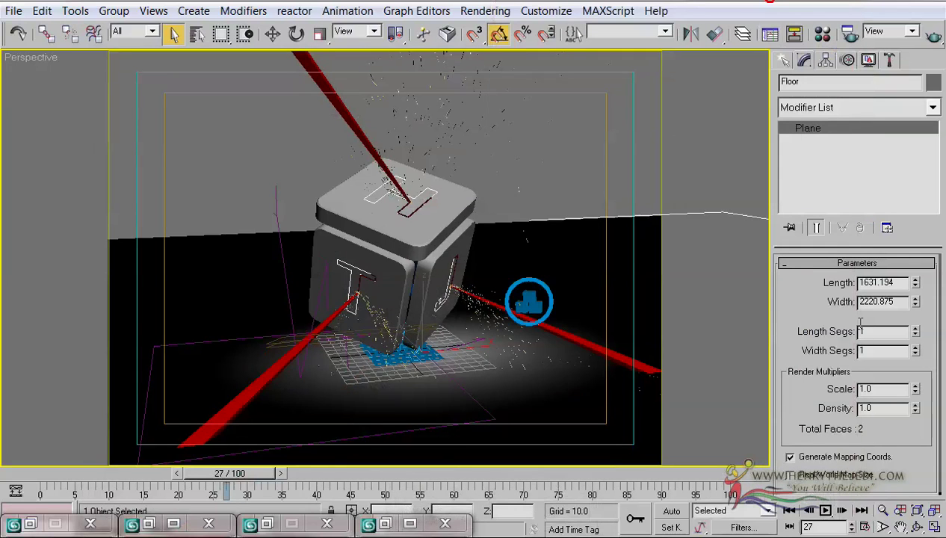
Switch to the four-viewport layout and display the Top view with Smooth + Highlights around the cube.
left_click(934, 528)
right_click(302, 175)
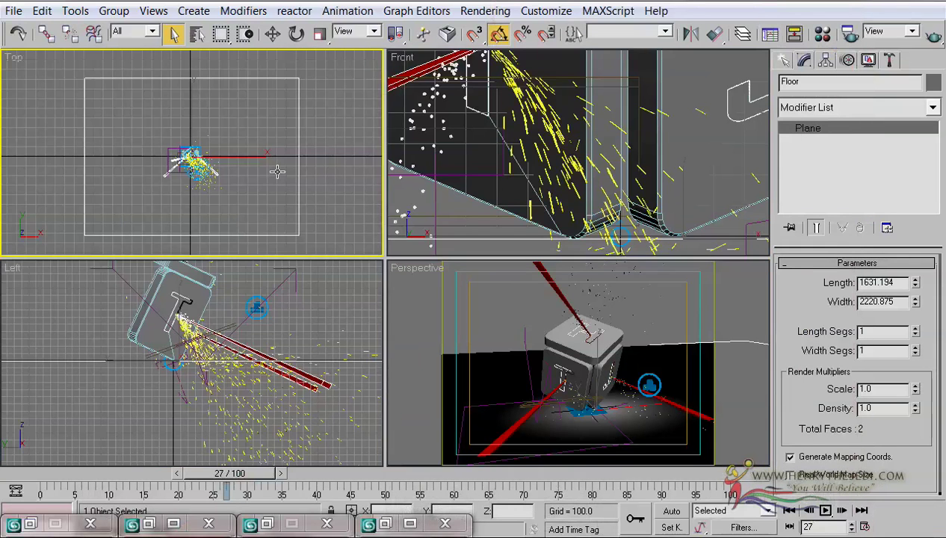
right_click(15, 59)
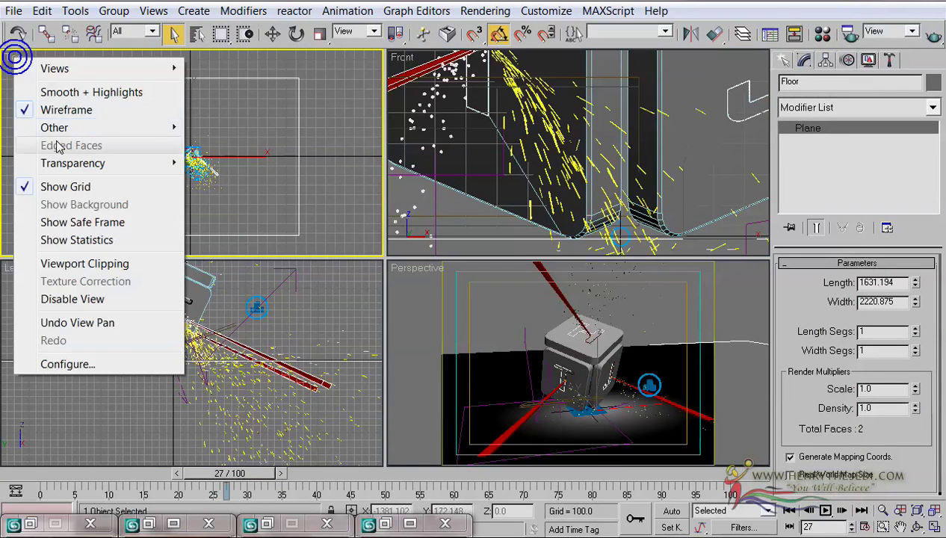
left_click(66, 95)
scroll(207, 138, "up", 5)
middle_click_drag(197, 116, 271, 142)
scroll(272, 142, "up", 3)
Move the Floor plane in the Top view so its white glow is centred beneath the cube.
left_click(272, 32)
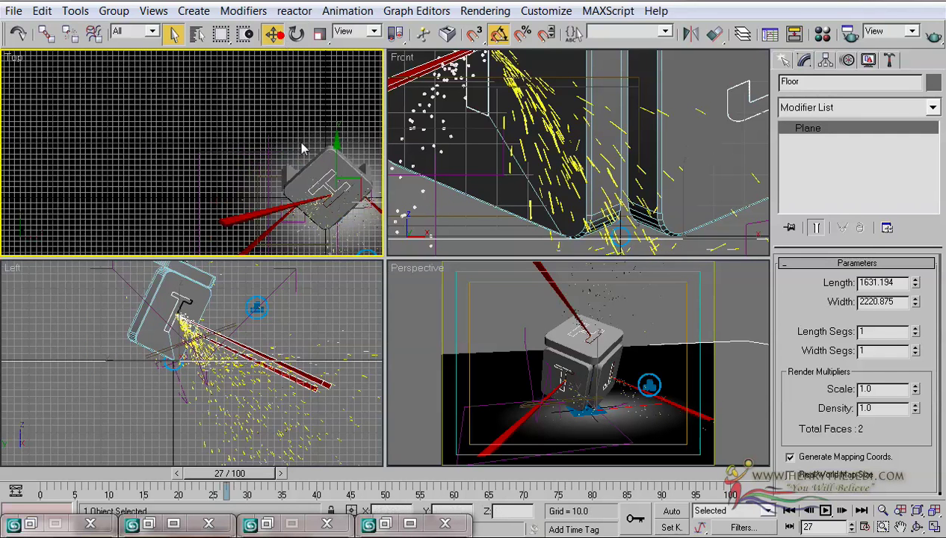
middle_click_drag(329, 148, 184, 122)
key("F3")
key("F3")
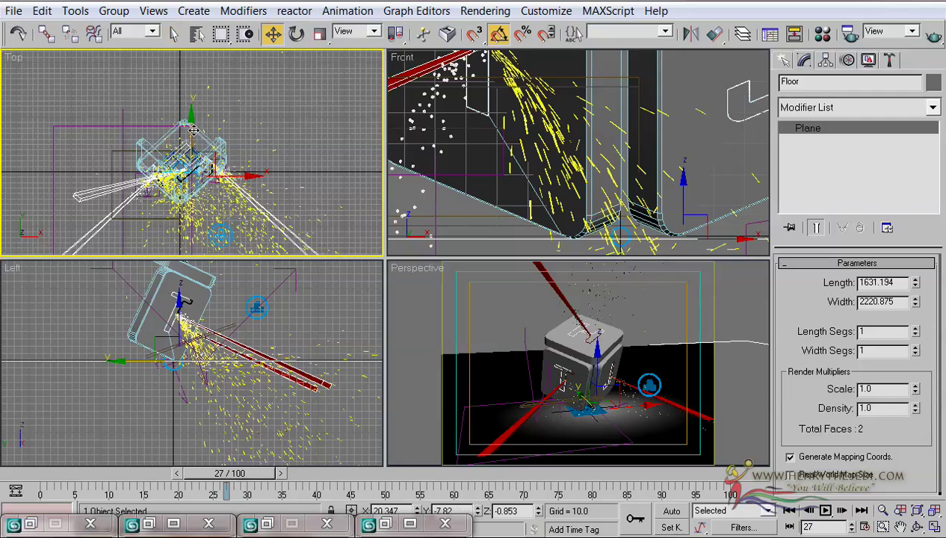
mouse_move(190, 121)
left_mouse_down()
mouse_move(186, 112)
mouse_move(186, 120)
left_mouse_up()
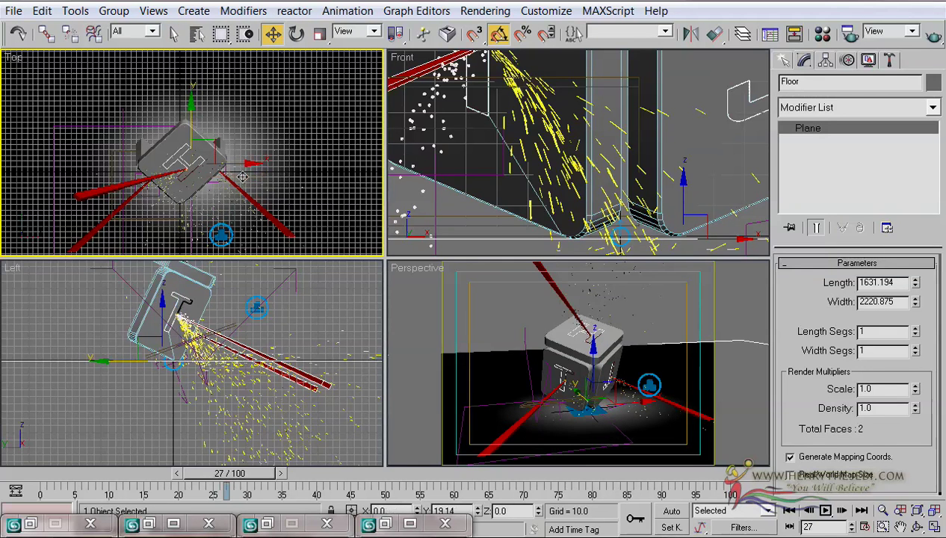
left_click_drag(239, 166, 229, 165)
Render the maximized Perspective view at frame 27 to check the moved floor glow, and close the render.
right_click(632, 371)
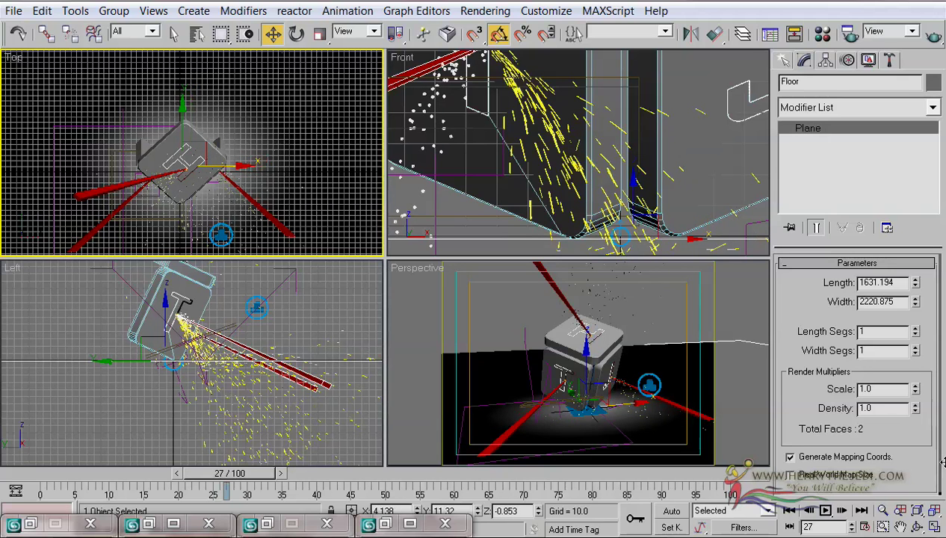
left_click(934, 528)
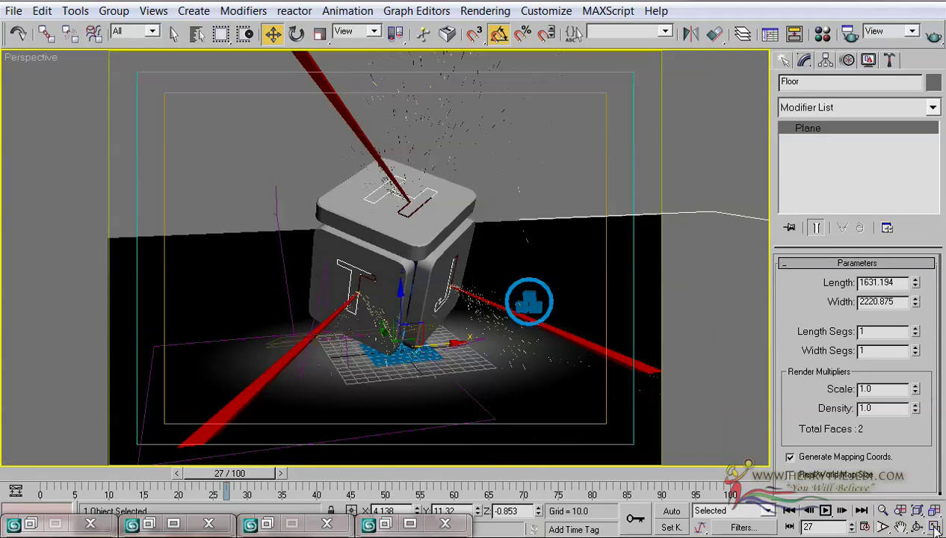
key("shift+q")
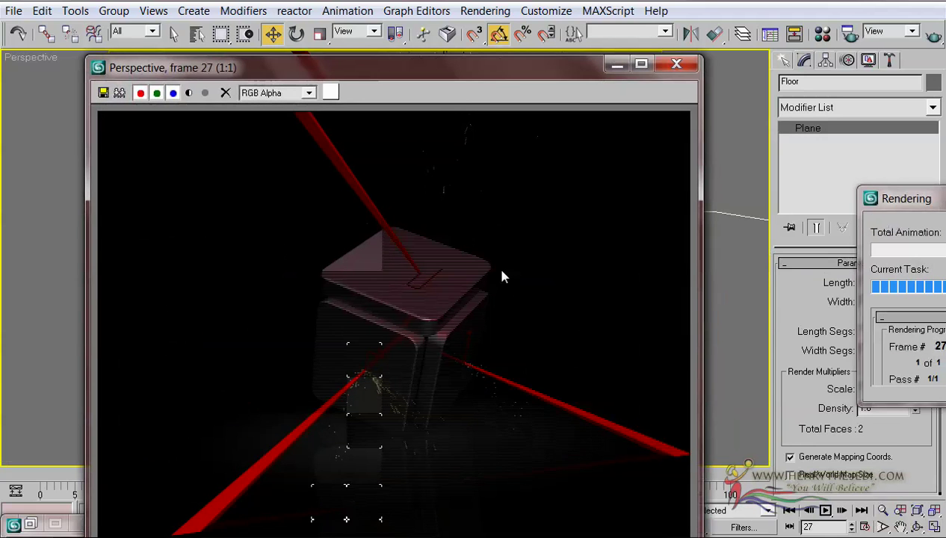
left_click(675, 66)
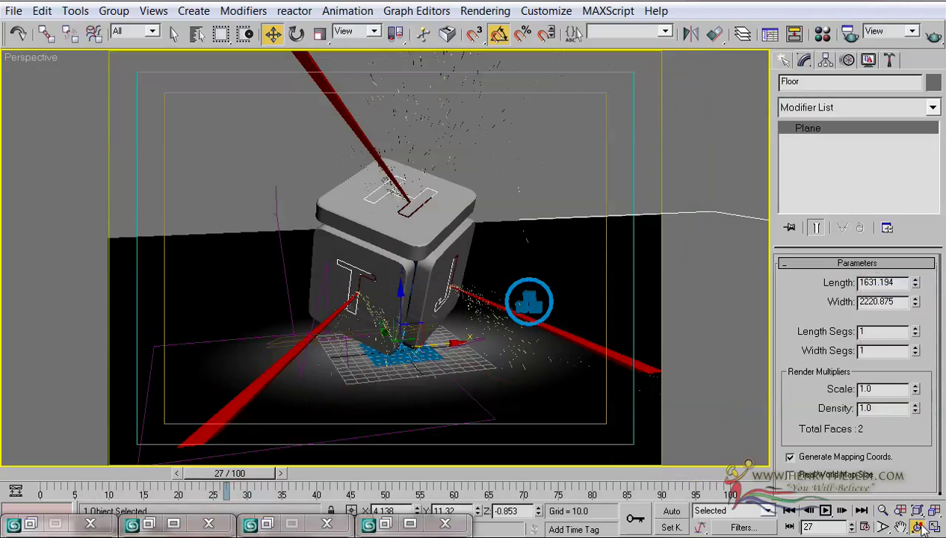
Orbit the Perspective view to a lower, corner-on angle on the cube, render frame 27 and close the render.
left_click(918, 527)
mouse_move(402, 267)
left_mouse_down()
mouse_move(328, 259)
mouse_move(408, 285)
left_mouse_up()
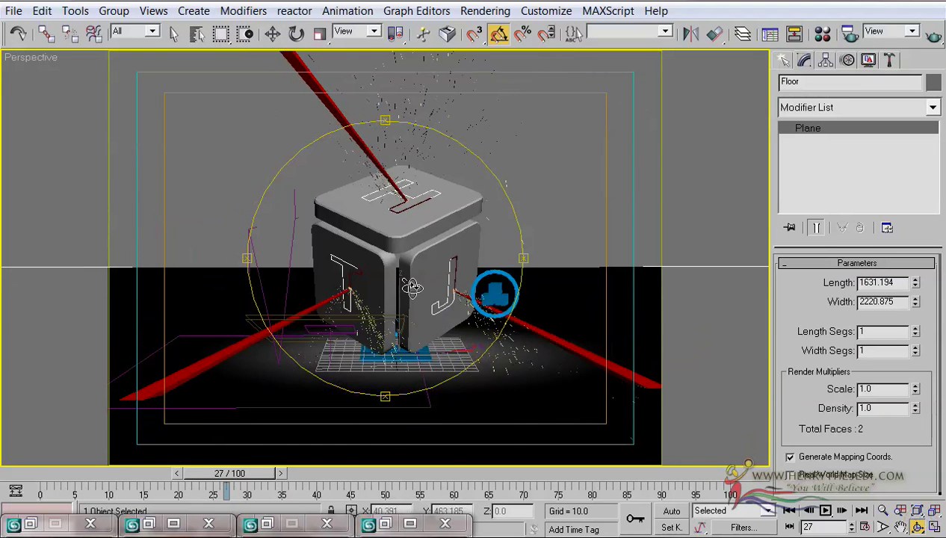
key("shift+q")
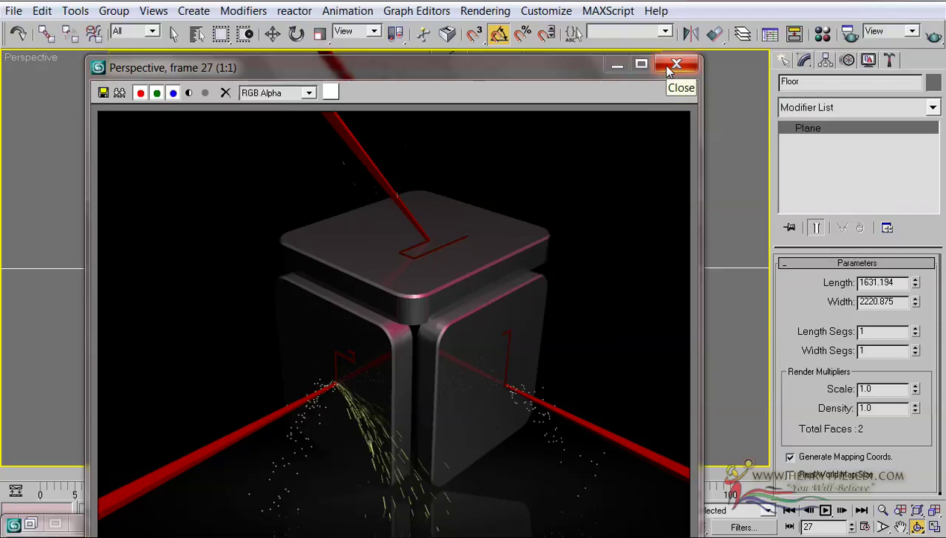
left_click(674, 65)
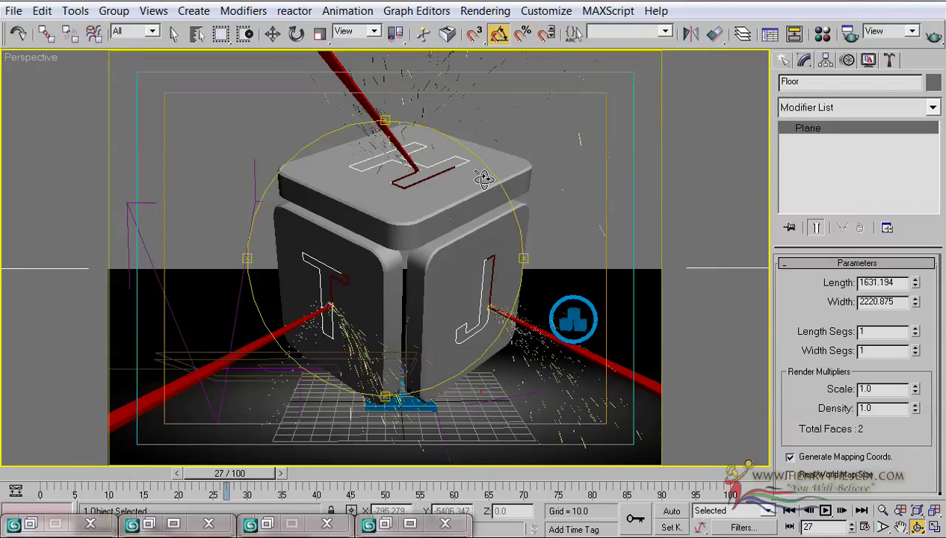
Tighten the floor glow by moving the Floor gradient's middle black flag to position 16.
left_click(822, 33)
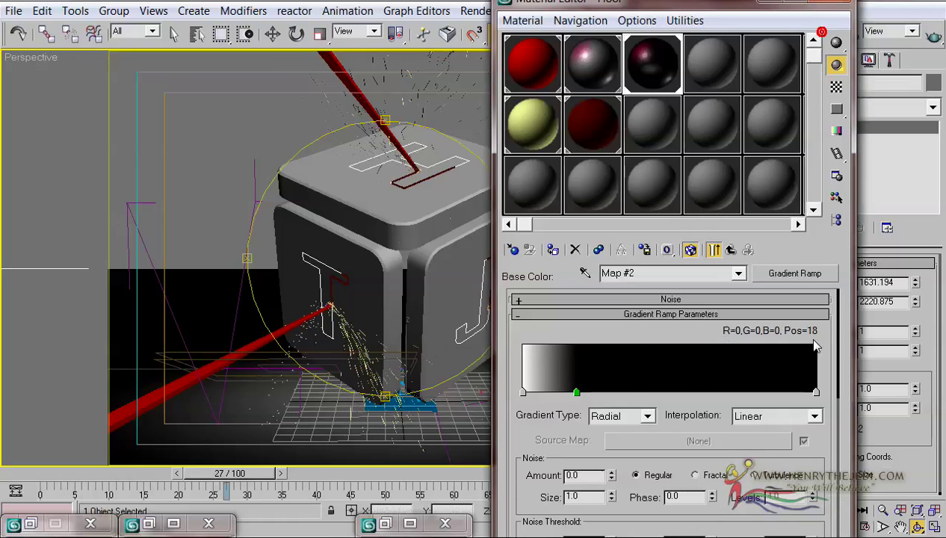
mouse_move(576, 393)
left_mouse_down()
mouse_move(564, 394)
mouse_move(573, 398)
left_mouse_up()
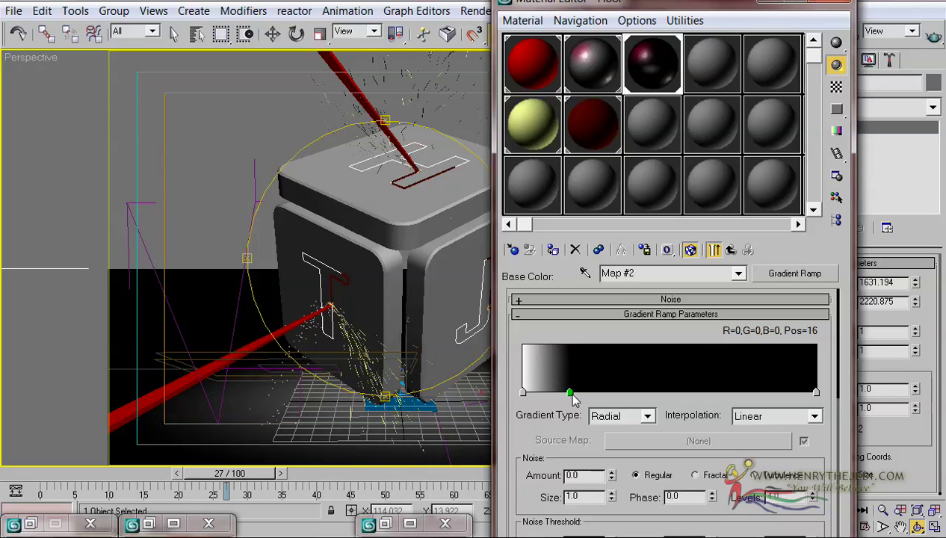
Assign material effects channel 3 to the red Laser Beam material.
left_click(543, 64)
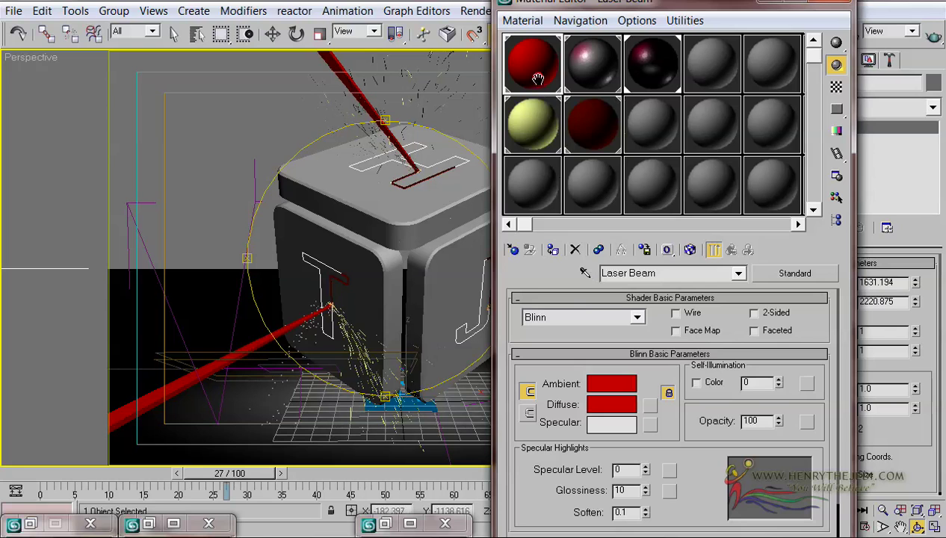
left_click(532, 128)
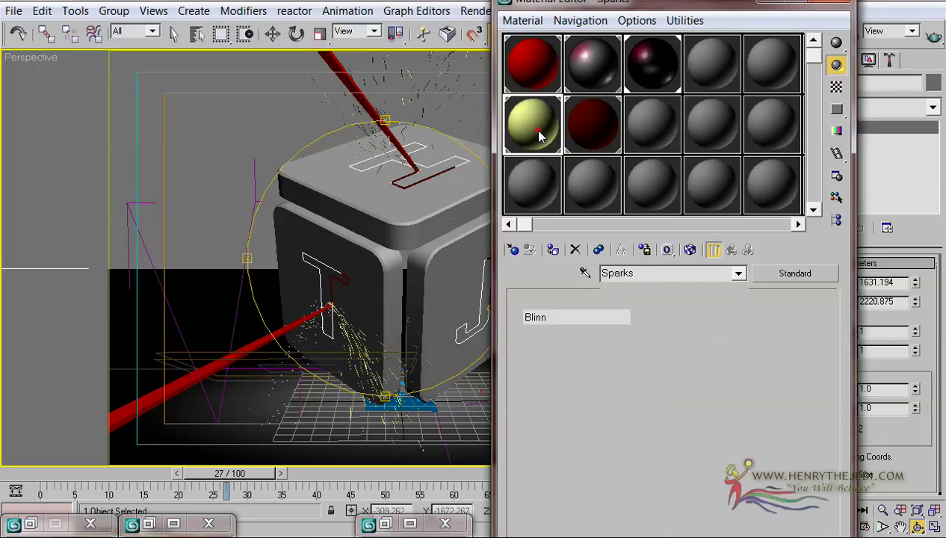
left_click(525, 54)
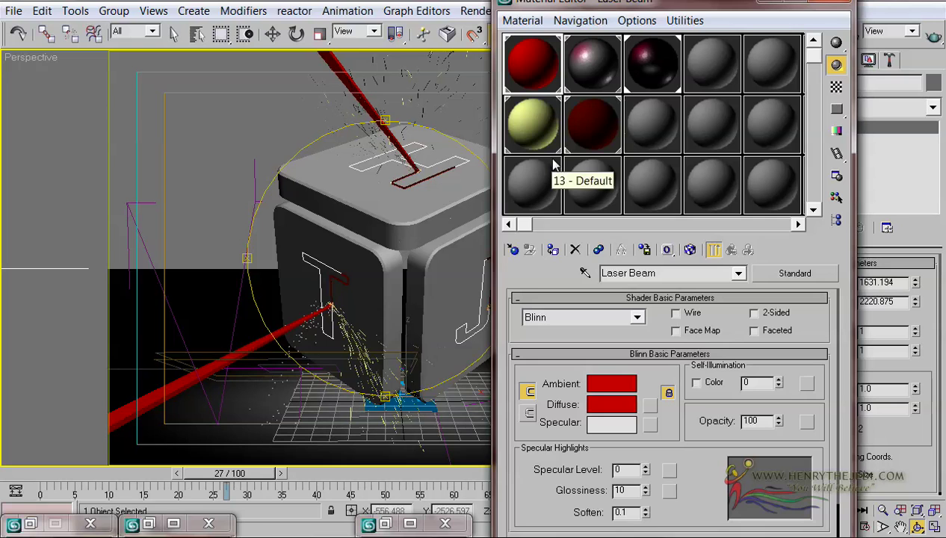
left_click(666, 251)
left_click_drag(665, 257, 669, 303)
left_click_drag(668, 282, 668, 282)
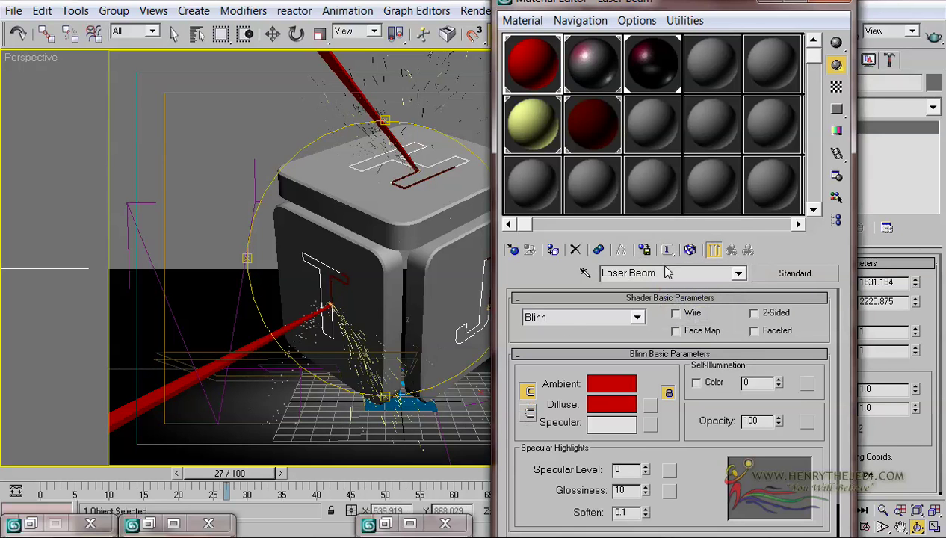
left_click_drag(670, 254, 667, 305)
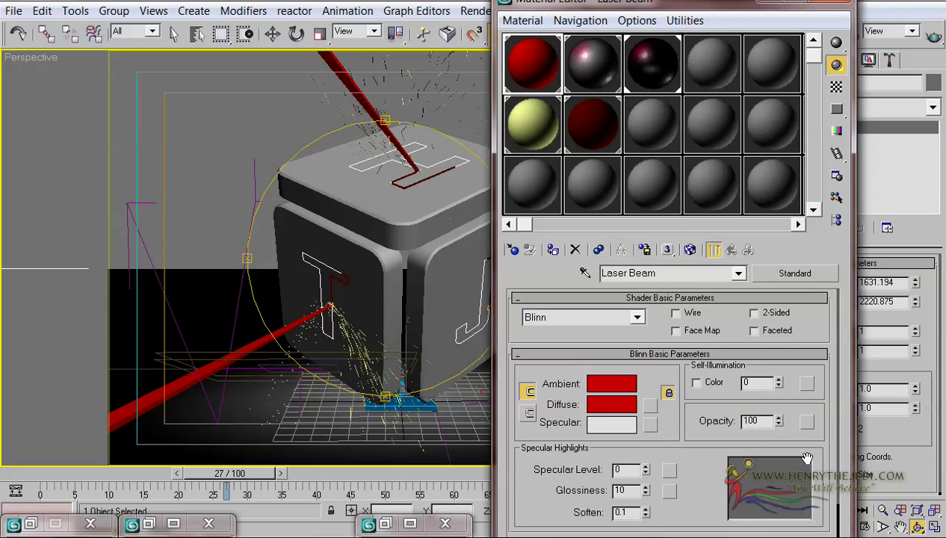
Make the Laser Beam material 2-Sided with self-illumination 100, and check its enlarged sample.
left_click(776, 315)
left_click_drag(779, 384, 774, 54)
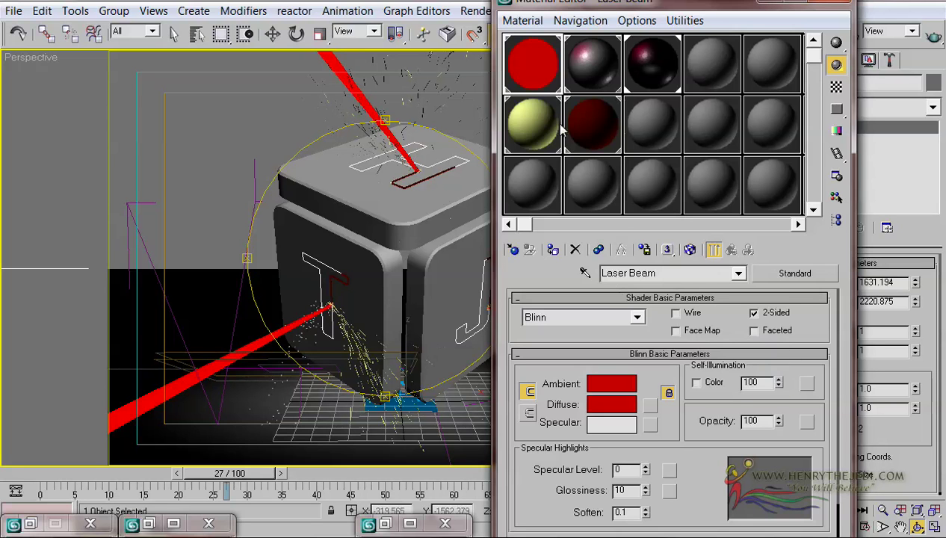
double_click(520, 60)
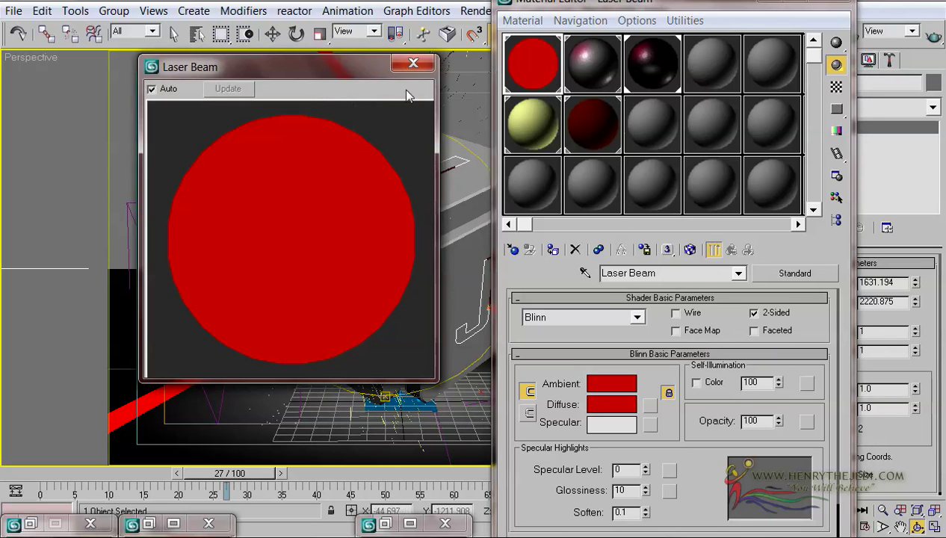
left_click(415, 64)
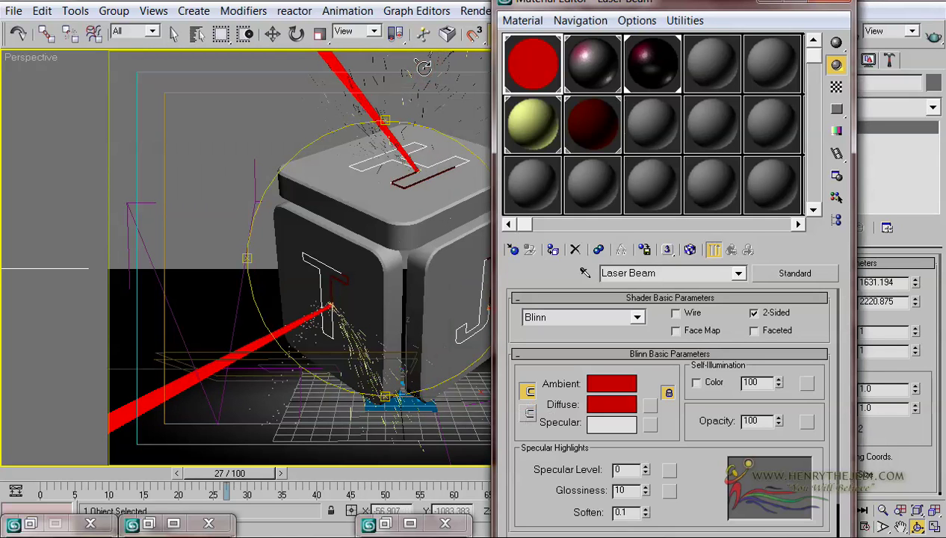
Make the Sparks material 2-Sided and set its diffuse color to pure white.
left_click(530, 120)
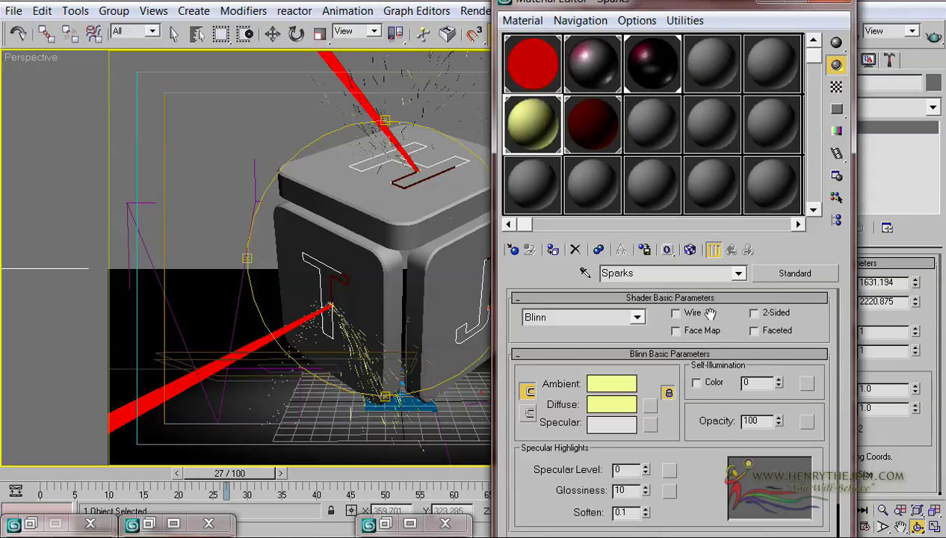
left_click(770, 313)
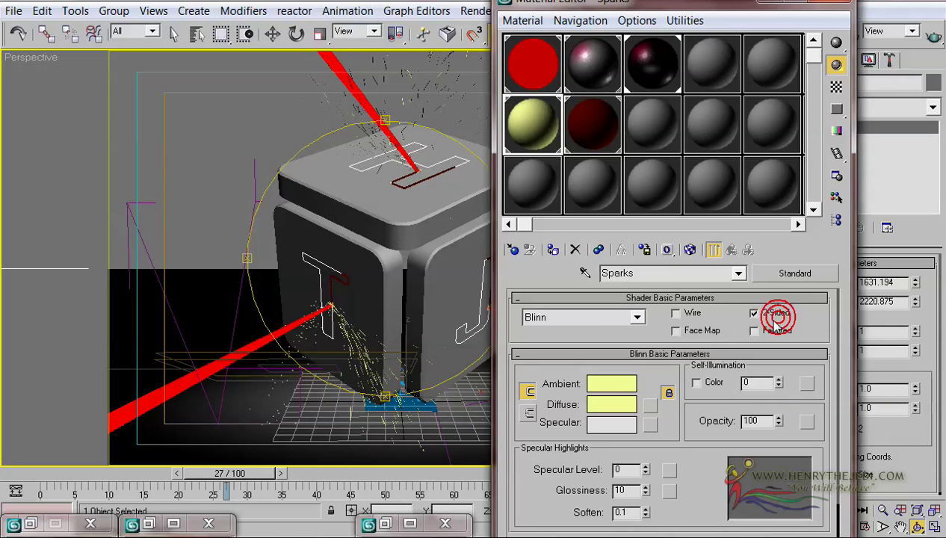
left_click(609, 406)
left_click(376, 316)
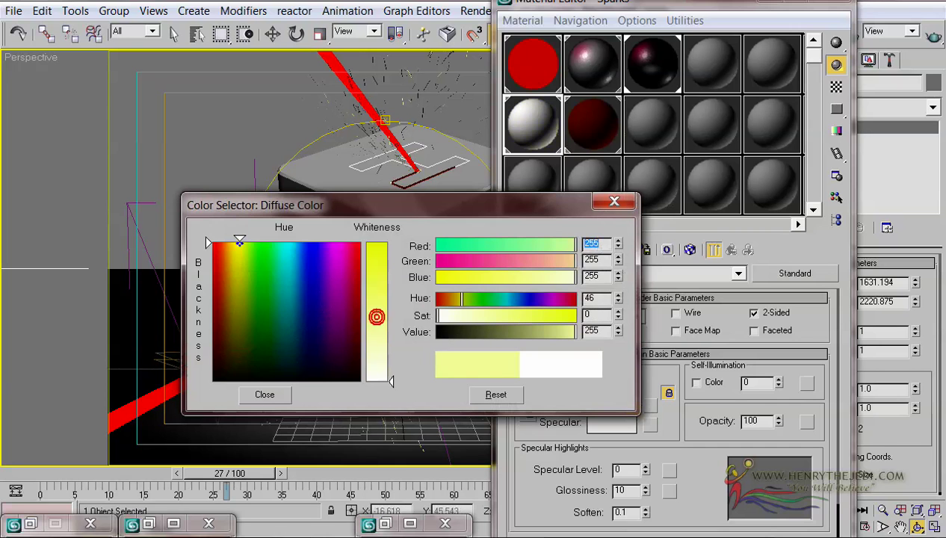
left_click(264, 394)
Set the Sparks material's self-illumination to 100 and check its enlarged sample.
left_click_drag(777, 382, 778, 377)
double_click(543, 132)
left_click(413, 65)
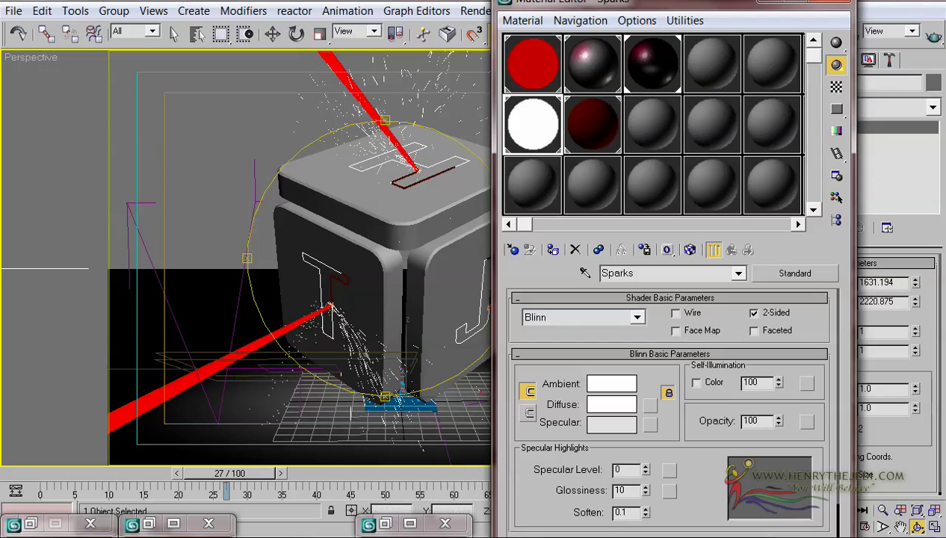
Add a Lens Effects entry to the scene's rendering effects, with the Material Editor moved out of the way.
left_click_drag(568, 3, 524, 297)
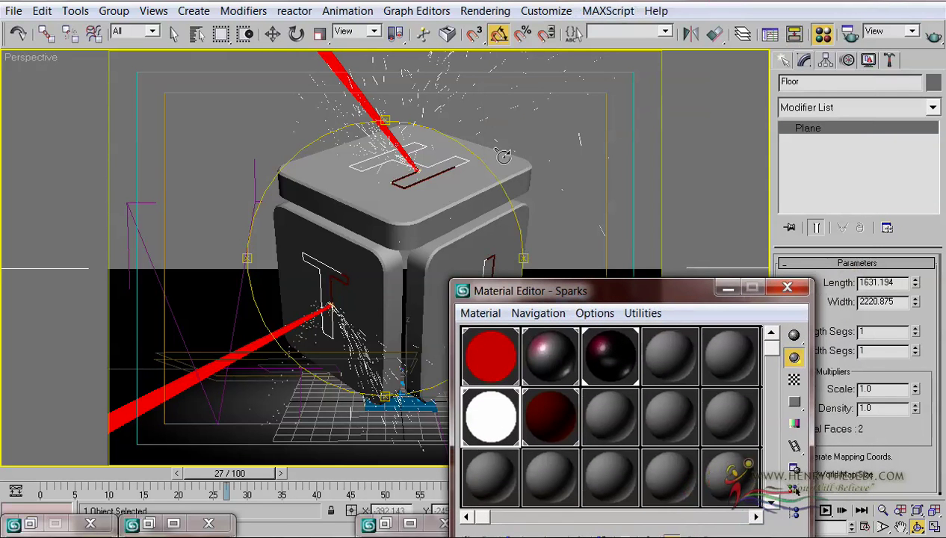
left_click(469, 15)
left_click(489, 50)
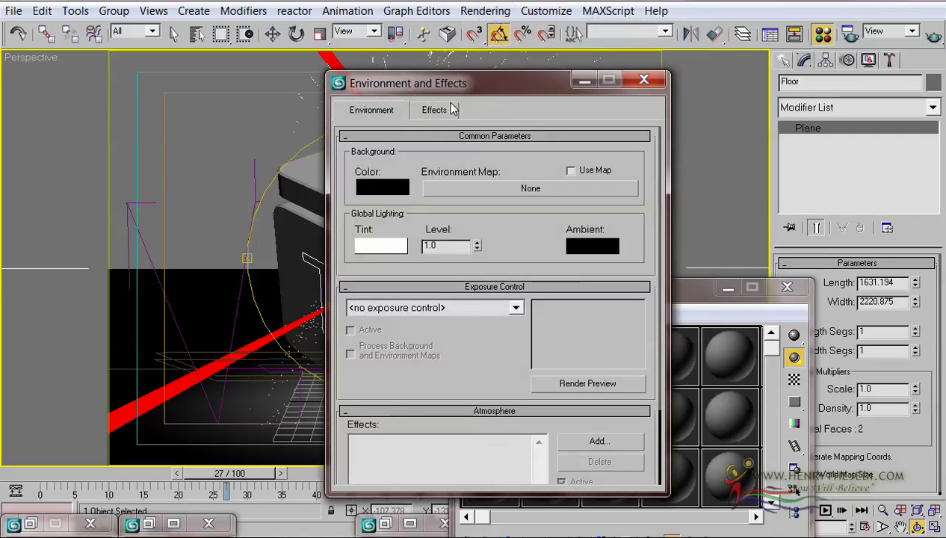
left_click(450, 110)
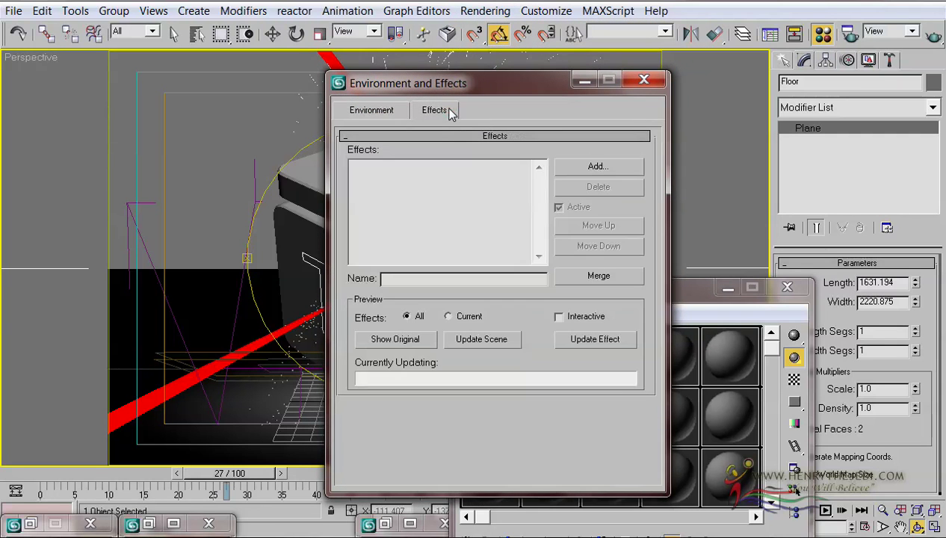
left_click(564, 167)
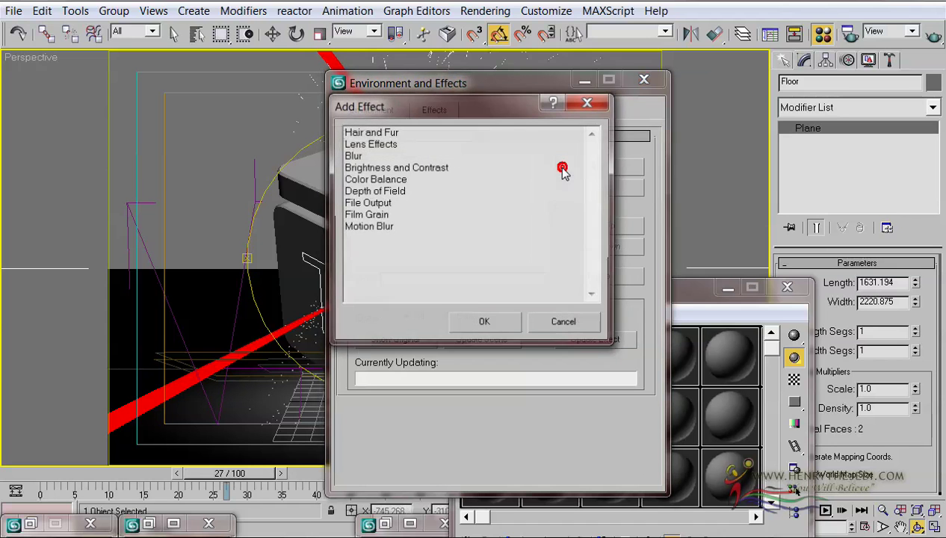
left_click(391, 145)
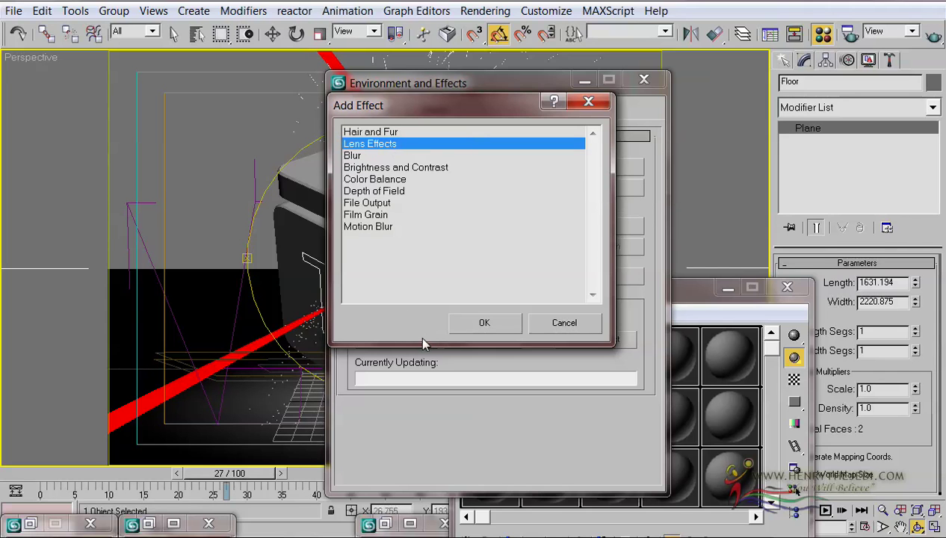
left_click(448, 325)
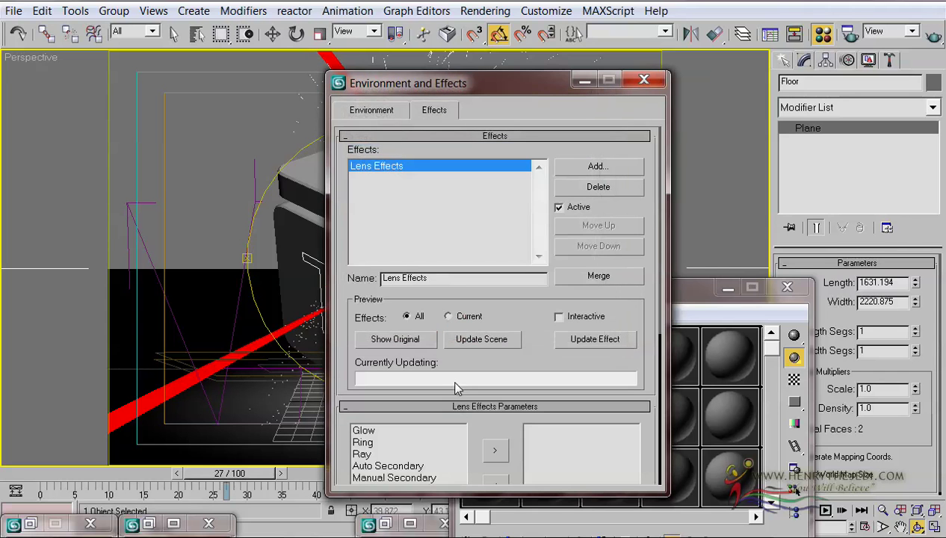
Add a Glow element to the lens effect and rename the effect Lens Effects Laser Beam.
left_click_drag(452, 370, 450, 222)
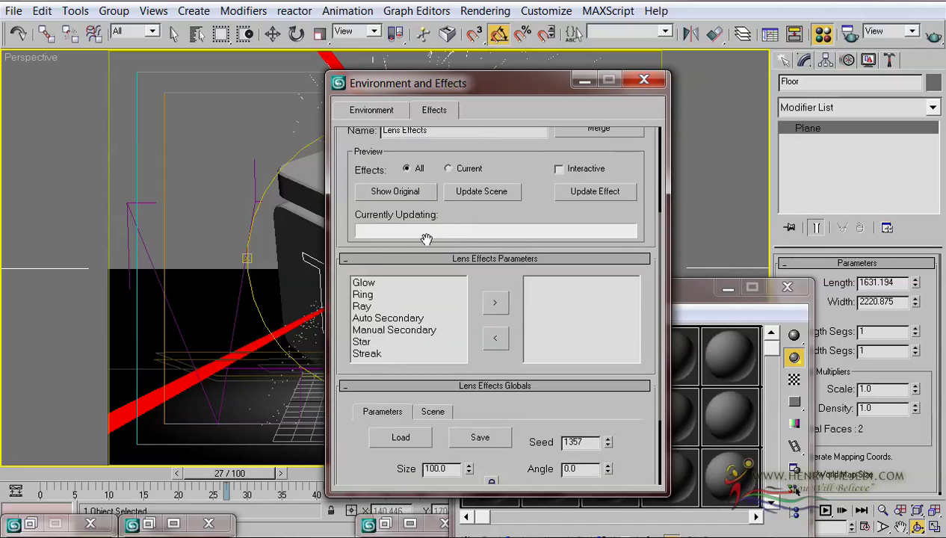
left_click(367, 282)
left_click(495, 304)
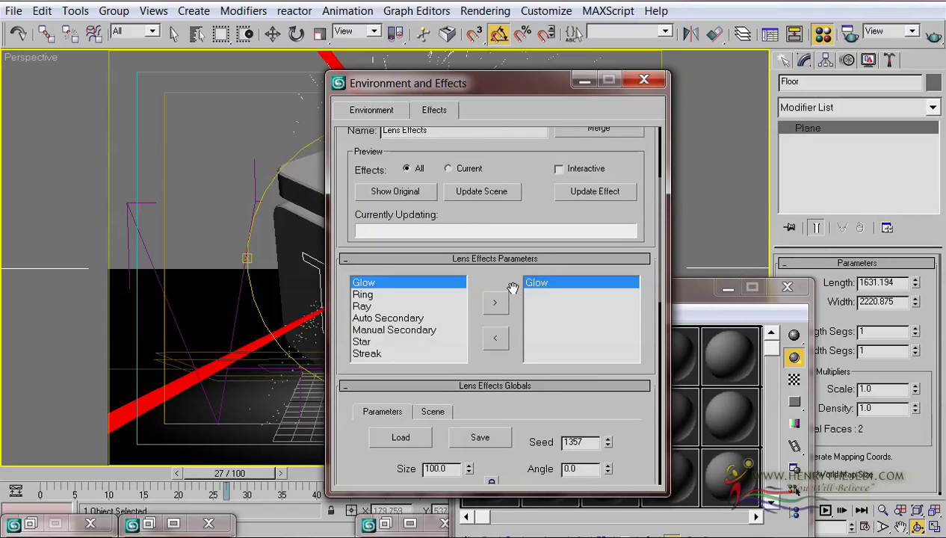
scroll(508, 293, "up", 3)
left_click(442, 256)
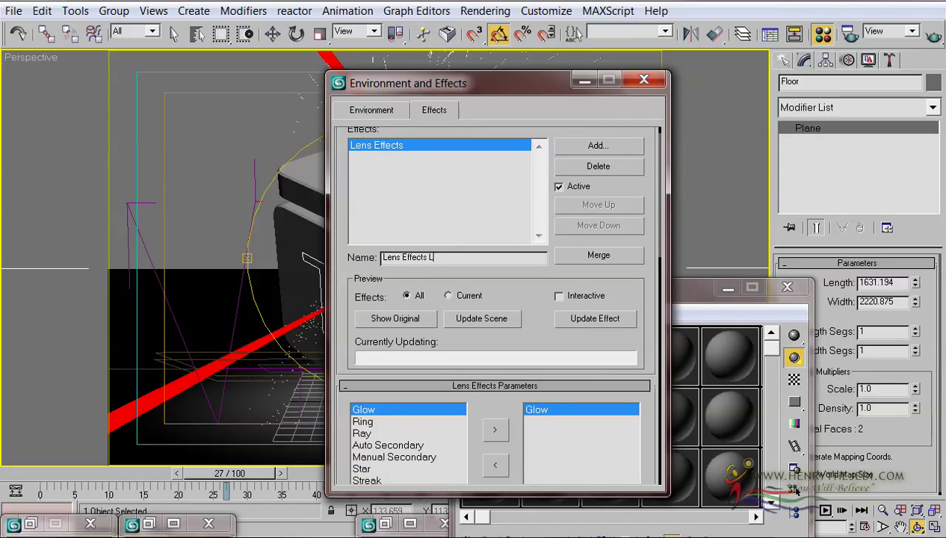
type("Laser Beam")
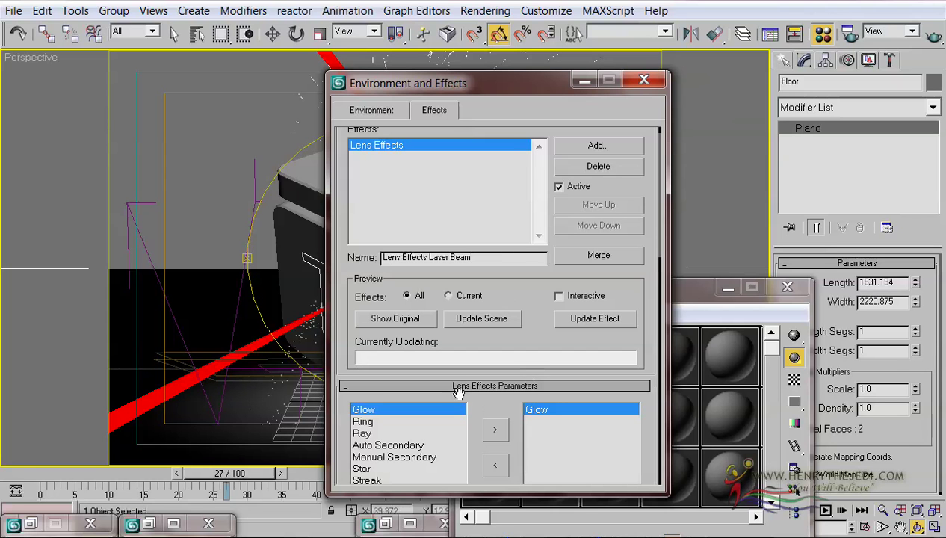
Set the laser beam Glow element's size to 2 and its intensity to 130, with the effects dialog moved aside.
left_click_drag(473, 390, 463, 179)
scroll(464, 195, "down", 10)
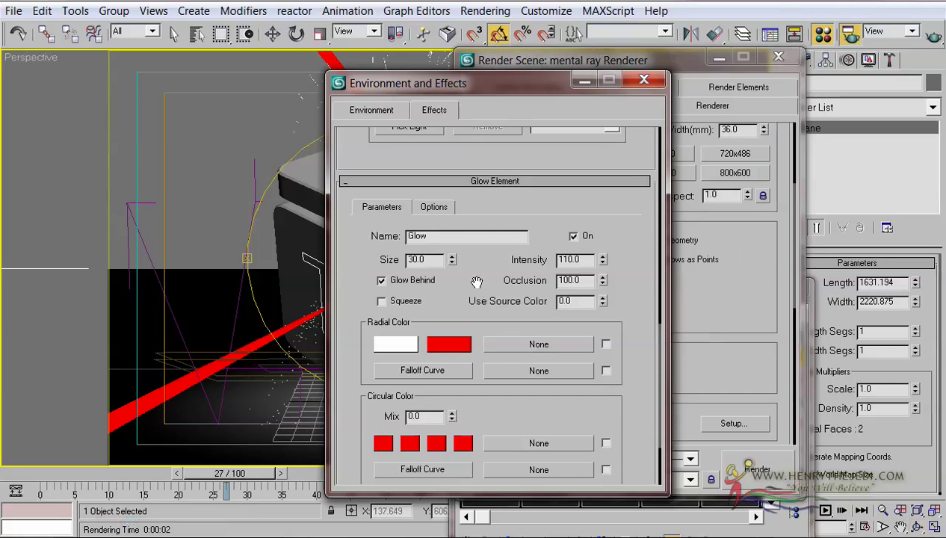
double_click(431, 259)
type("2")
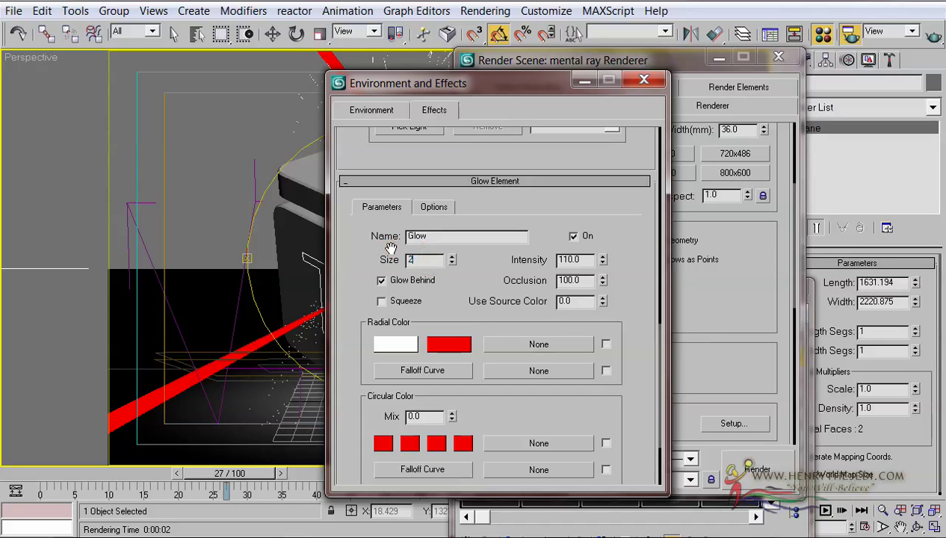
key("Return")
left_click(569, 259)
left_click(471, 225)
left_click_drag(566, 257, 562, 254)
left_click(621, 255)
left_click_drag(455, 84, 605, 73)
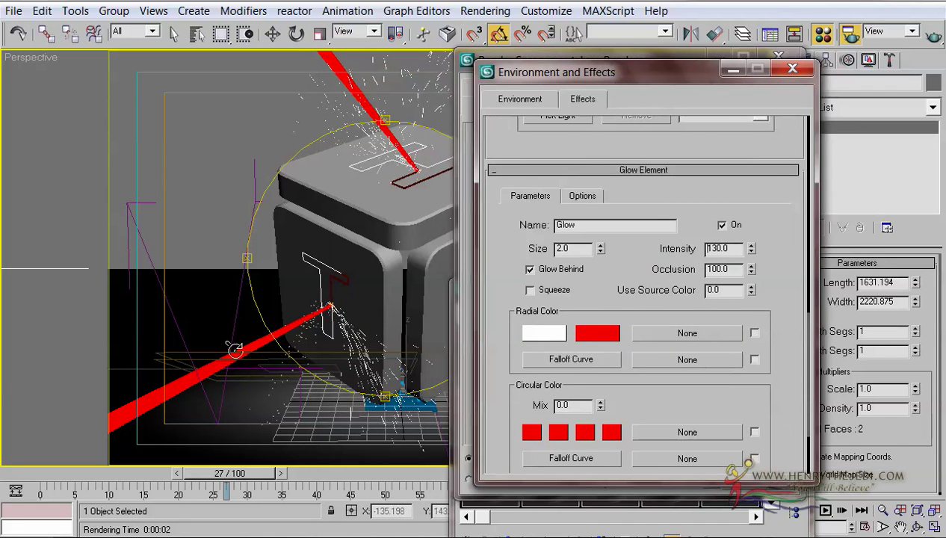
Set the laser glow's Use Source Color to 52 and its radial center color to pure red.
left_click(174, 34)
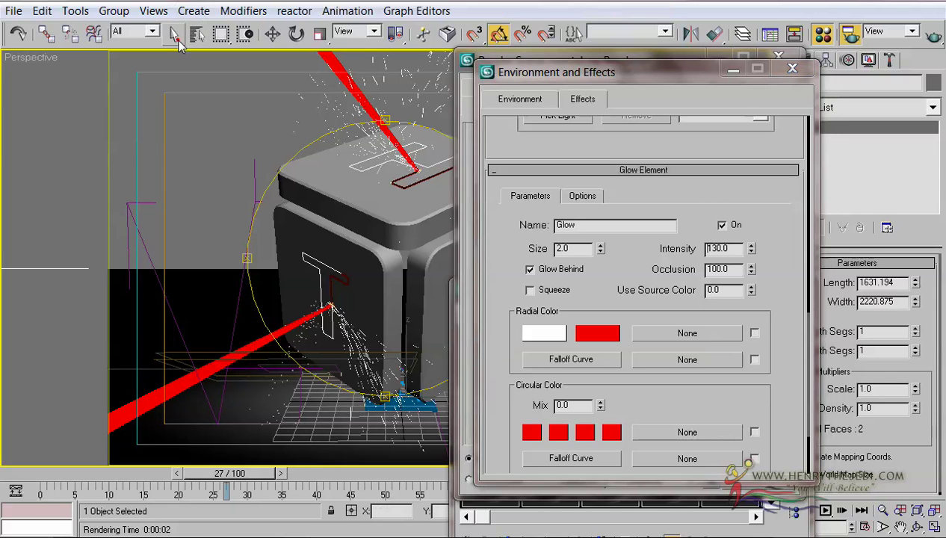
double_click(721, 290)
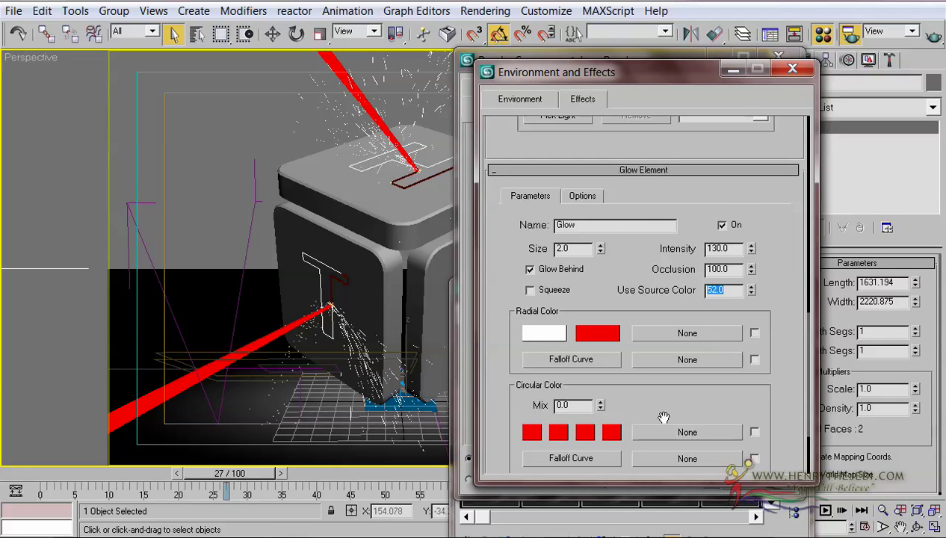
left_click(535, 333)
left_click_drag(206, 275, 208, 240)
left_click(369, 333)
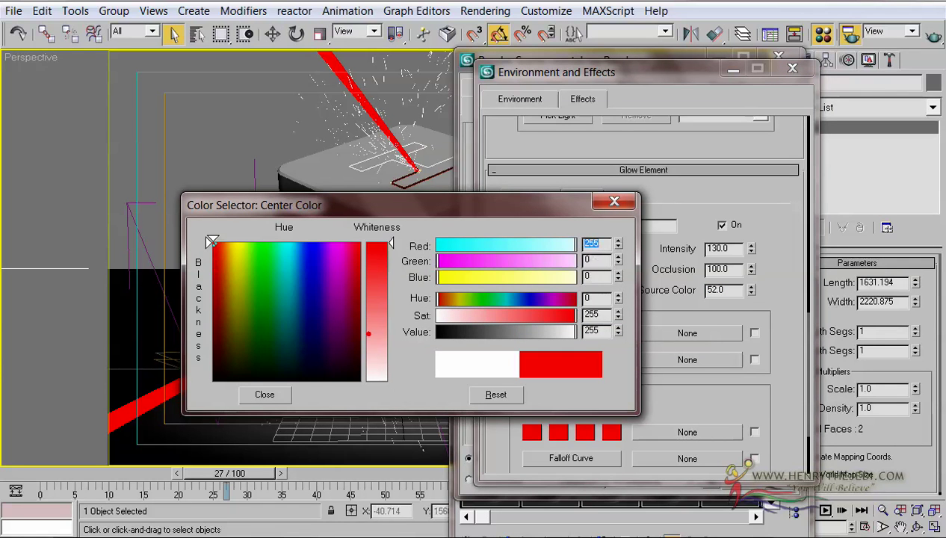
left_click_drag(369, 333, 367, 240)
left_click(263, 393)
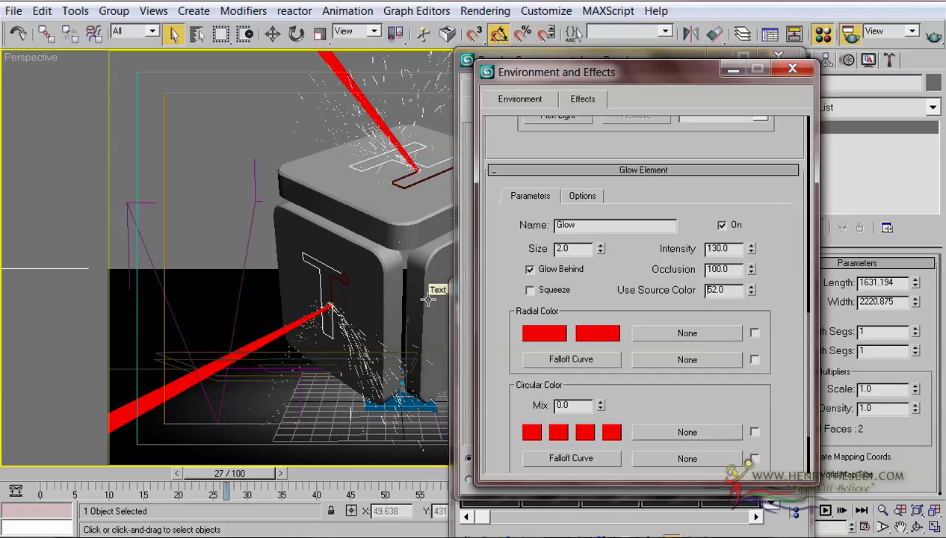
Check the Laser Beam material, enable Material ID 3 as the glow's image source, and render the frame.
left_click_drag(644, 85, 214, 86)
left_click(788, 58)
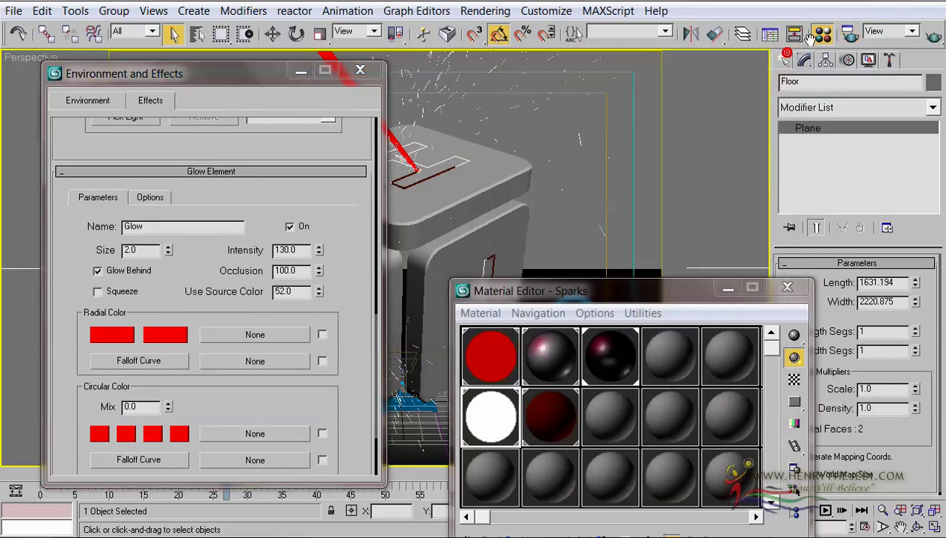
left_click_drag(661, 304, 715, 97)
left_click(539, 146)
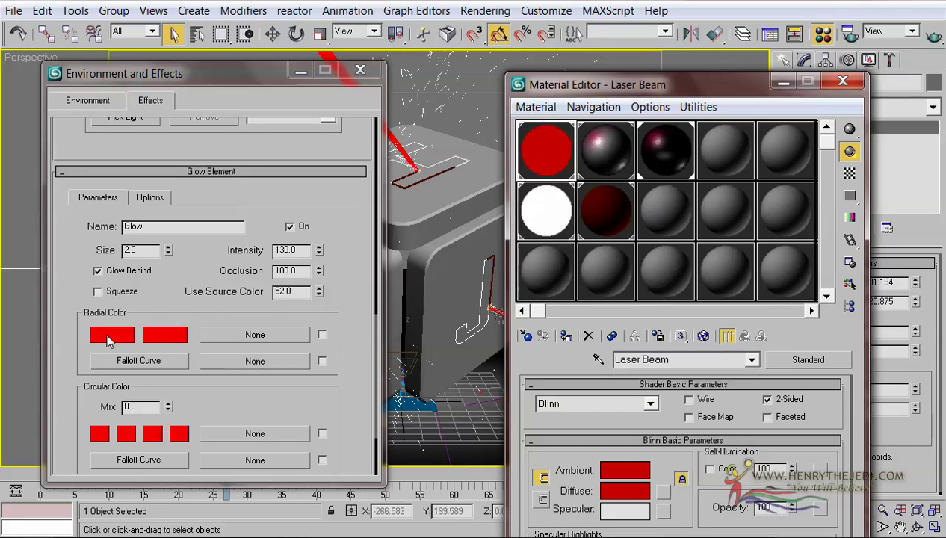
left_click(144, 199)
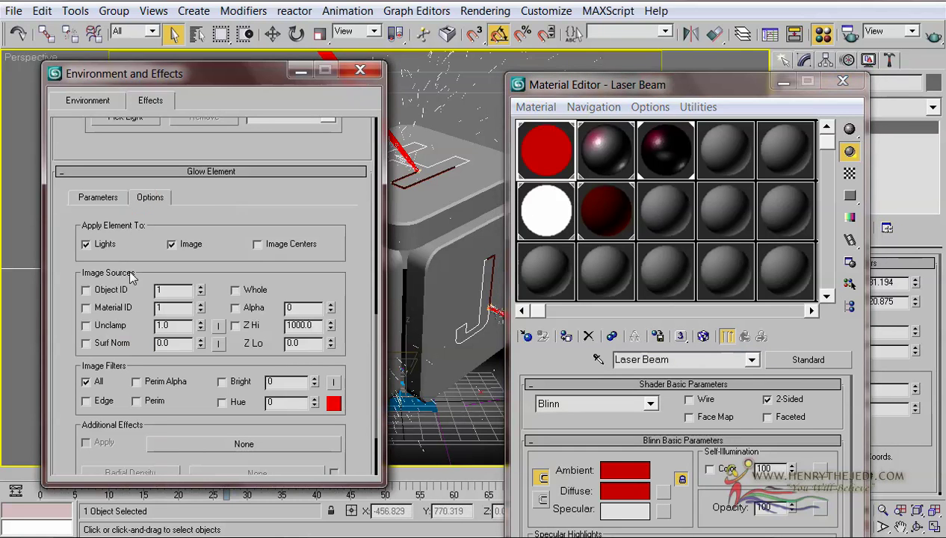
left_click(120, 309)
left_click(200, 304)
left_click(200, 303)
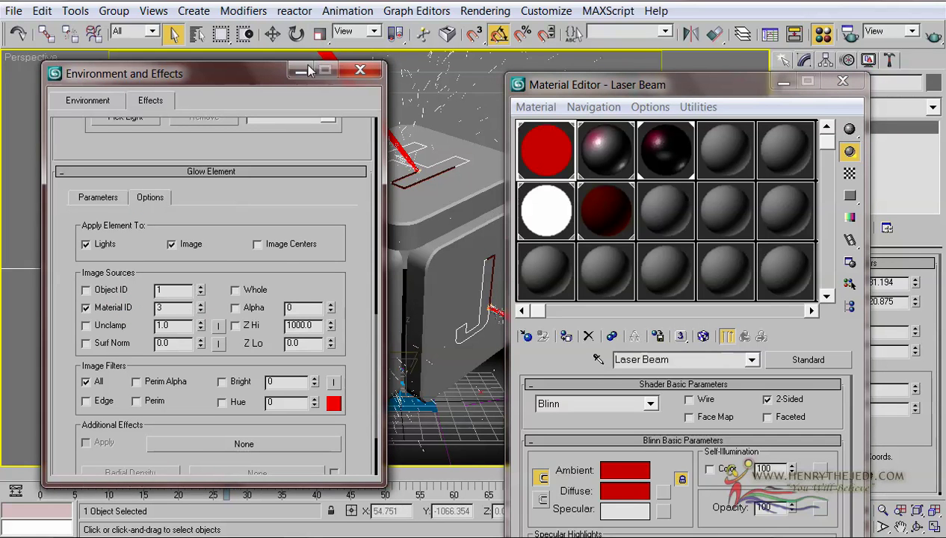
key("shift+q")
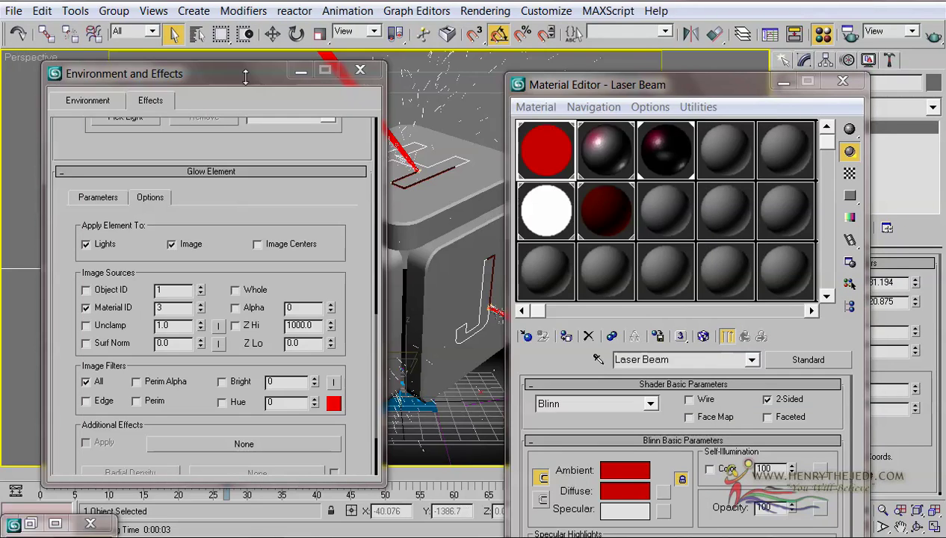
Set the laser lens effect's global size to 1 and intensity to 10, and test render the frame.
left_click_drag(116, 124, 153, 382)
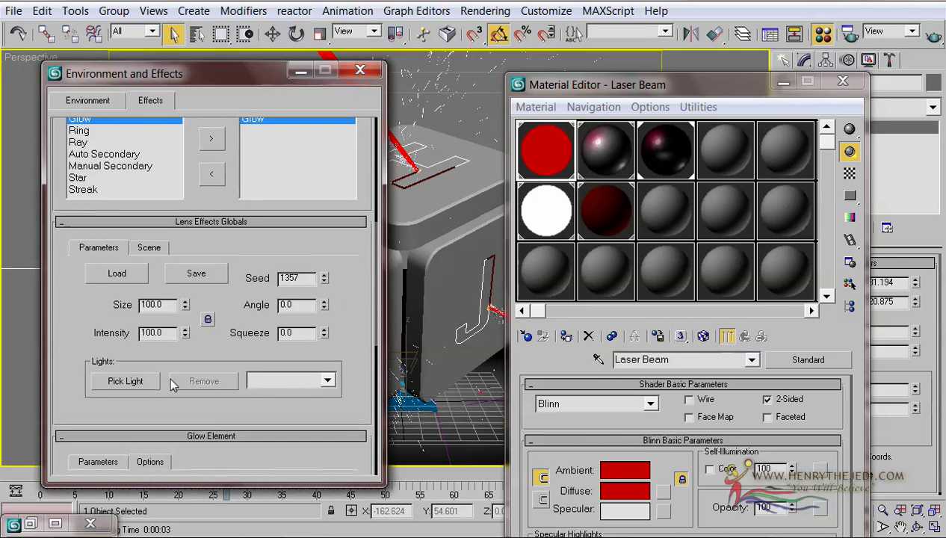
left_click_drag(142, 319, 142, 395)
double_click(152, 379)
type("1")
double_click(155, 408)
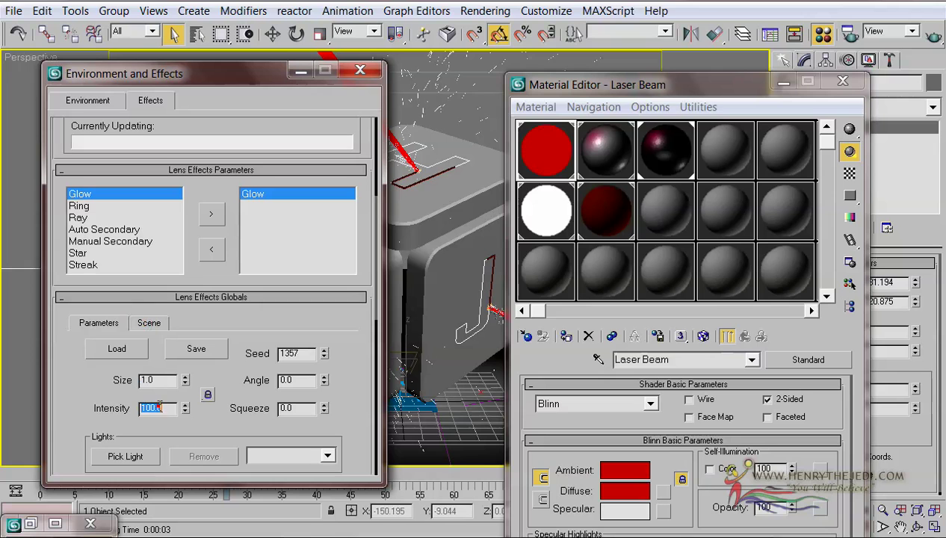
type("10")
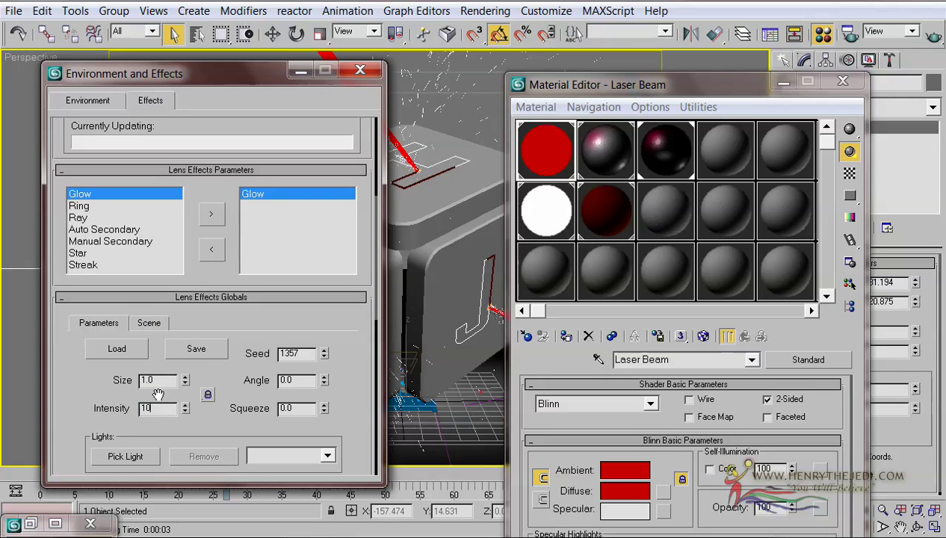
left_click(658, 87)
key("shift+q")
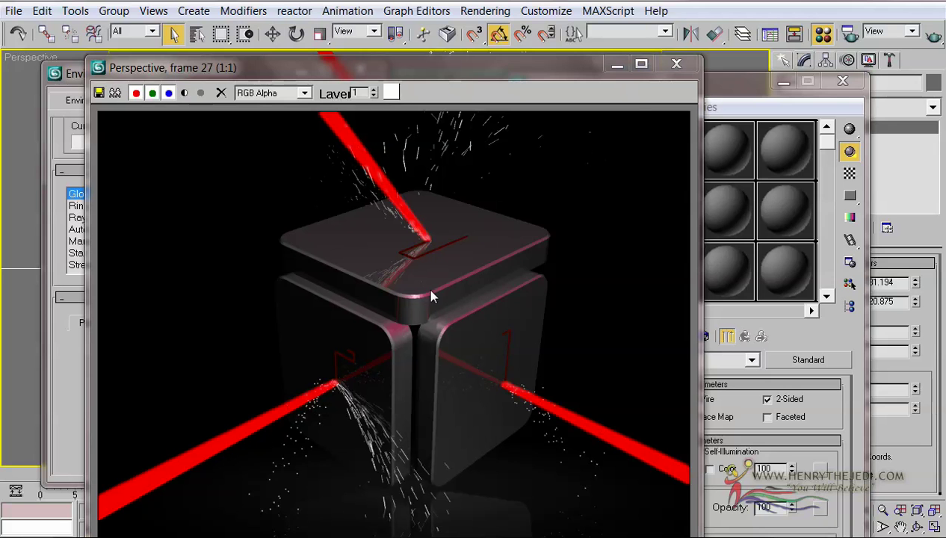
left_click(674, 66)
Set the laser lens effect's global size to 2 and intensity to 13, and check the rendered frame.
scroll(245, 230, "down", 6)
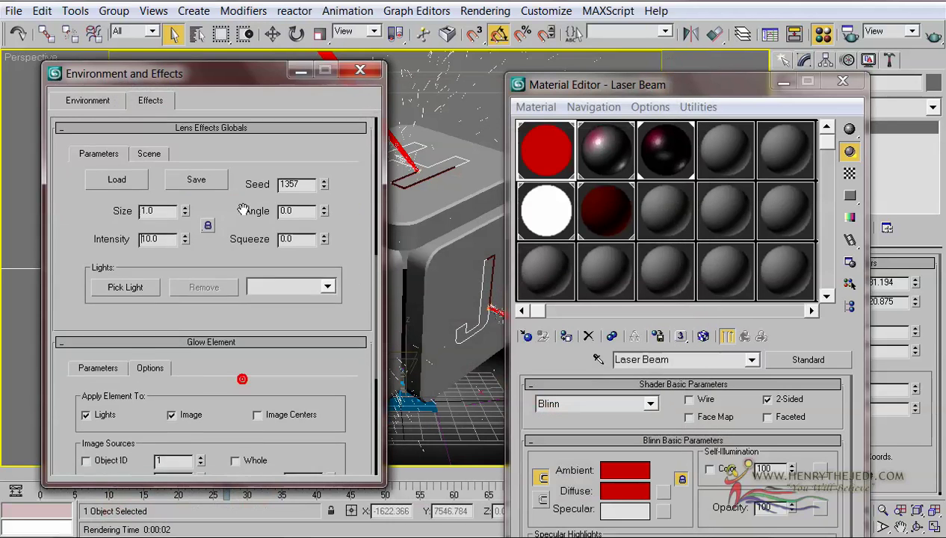
scroll(245, 230, "up", 5)
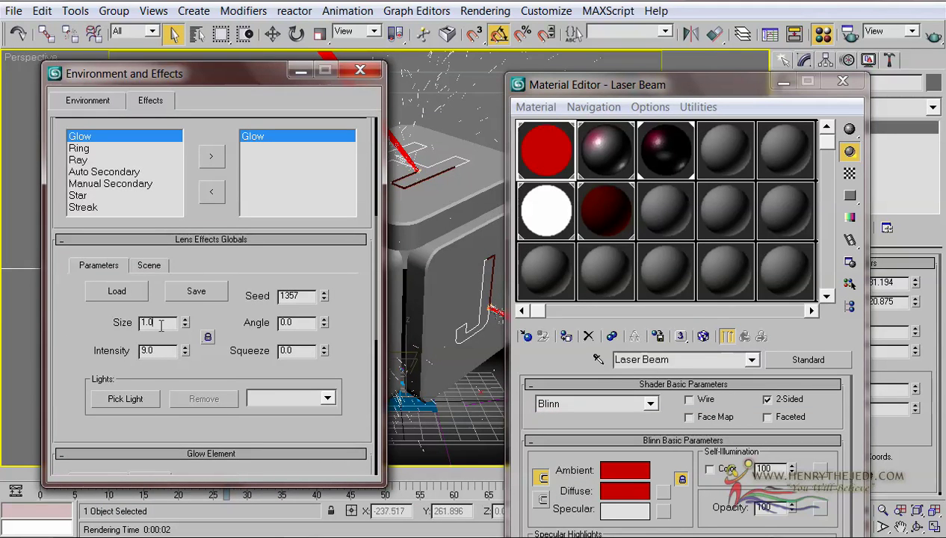
double_click(162, 323)
type("2")
left_click(159, 349)
type("13")
key("Return")
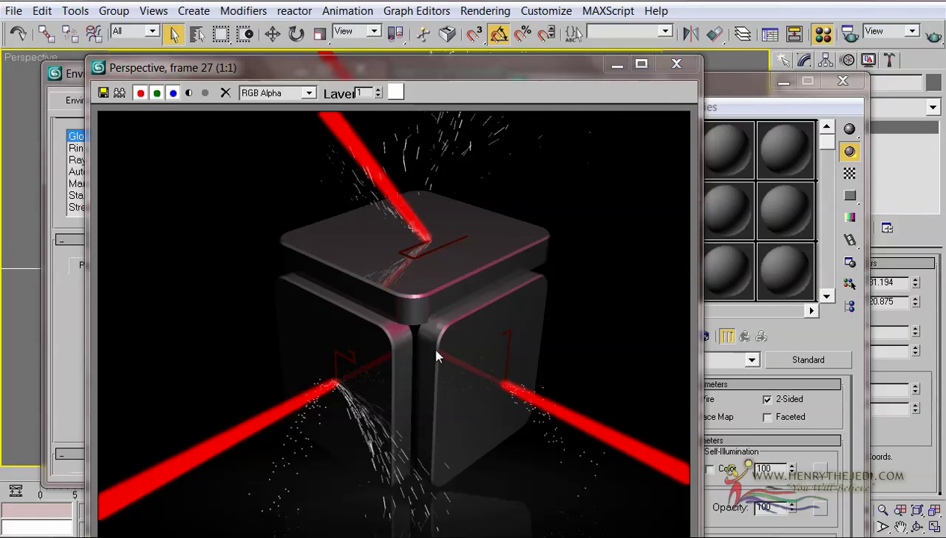
left_click(675, 64)
Assign material ID channel 2 to the Sparks material.
left_click(533, 211)
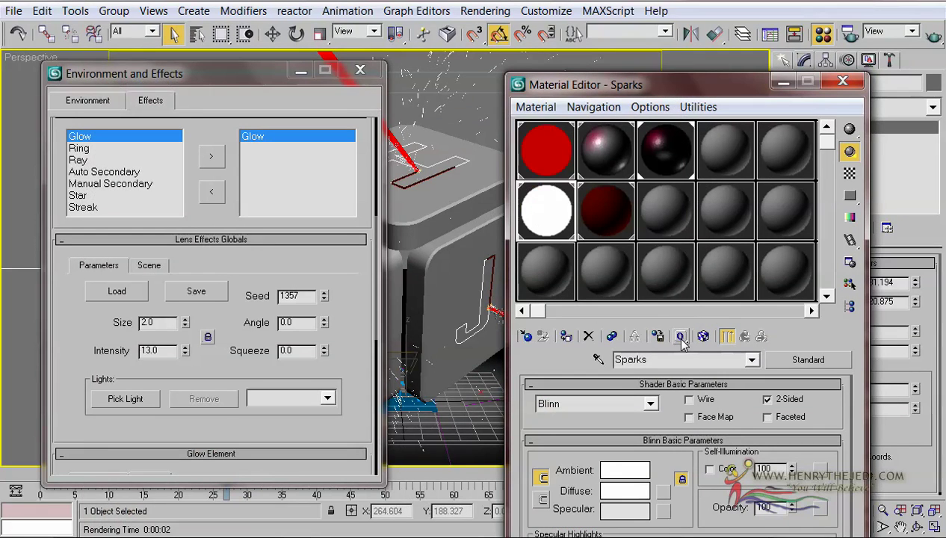
left_click_drag(681, 338, 675, 380)
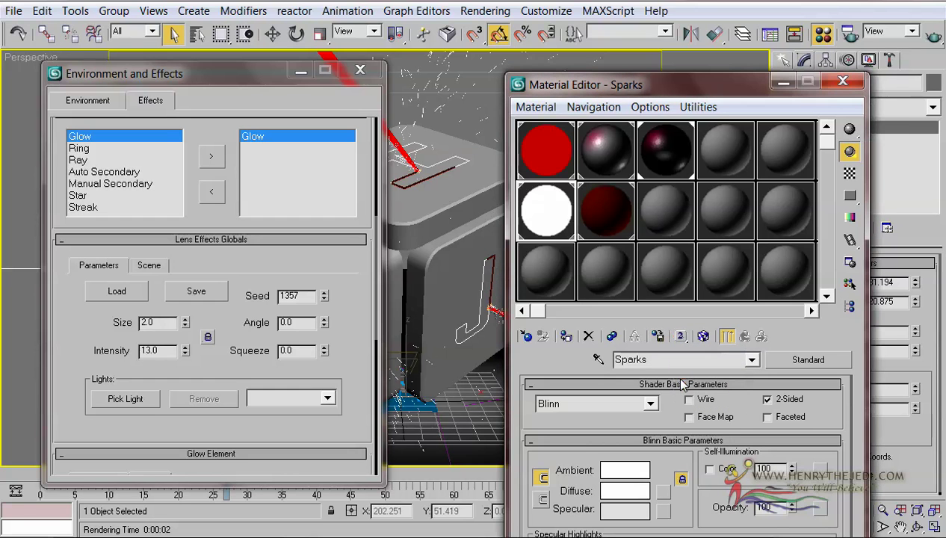
Add a second Lens Effects entry to the rendering effects and rename it Lens Effects Sparks.
left_click(67, 241)
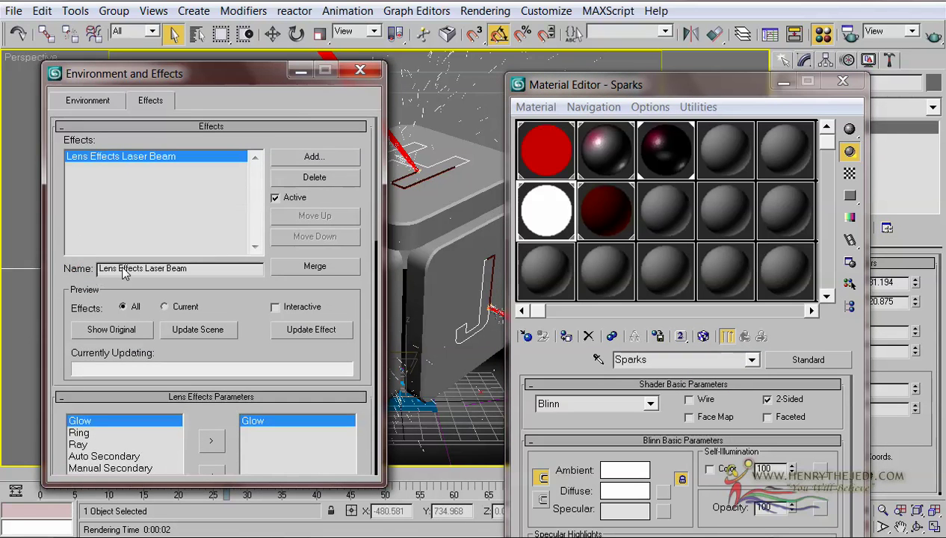
left_click(284, 159)
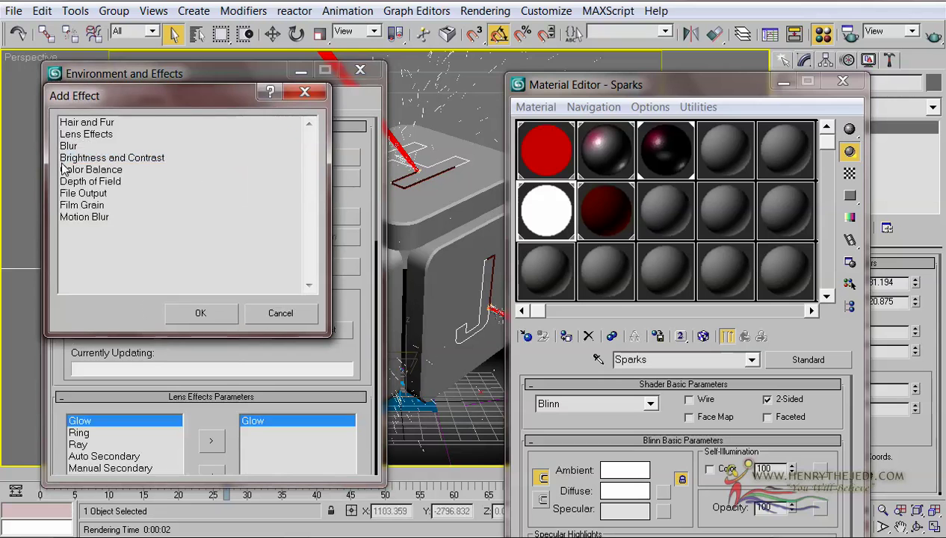
left_click(77, 135)
double_click(78, 136)
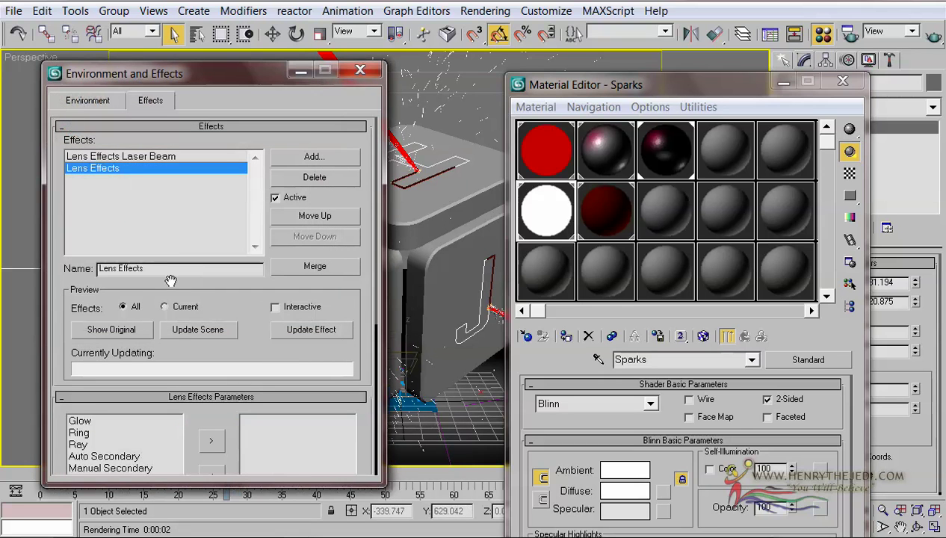
left_click(167, 274)
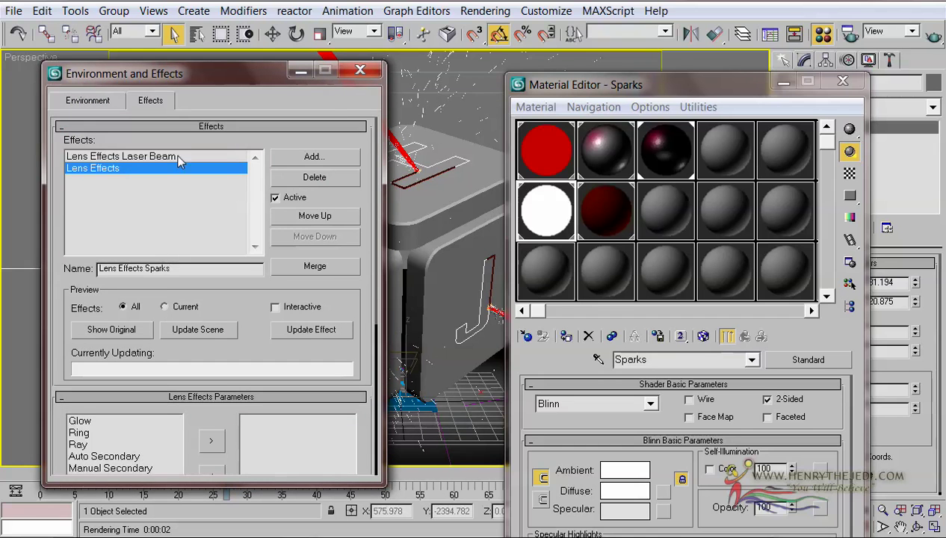
key("Return")
Add a Glow element to the sparks lens effect and set its global size to 2 and intensity to 10.
scroll(145, 396, "down", 3)
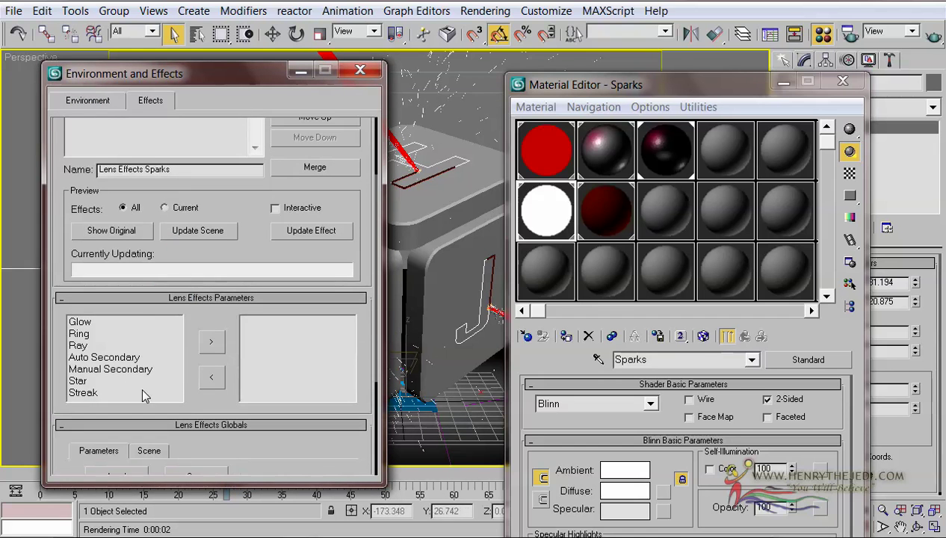
left_click(111, 321)
left_click(211, 341)
left_click_drag(212, 323, 213, 174)
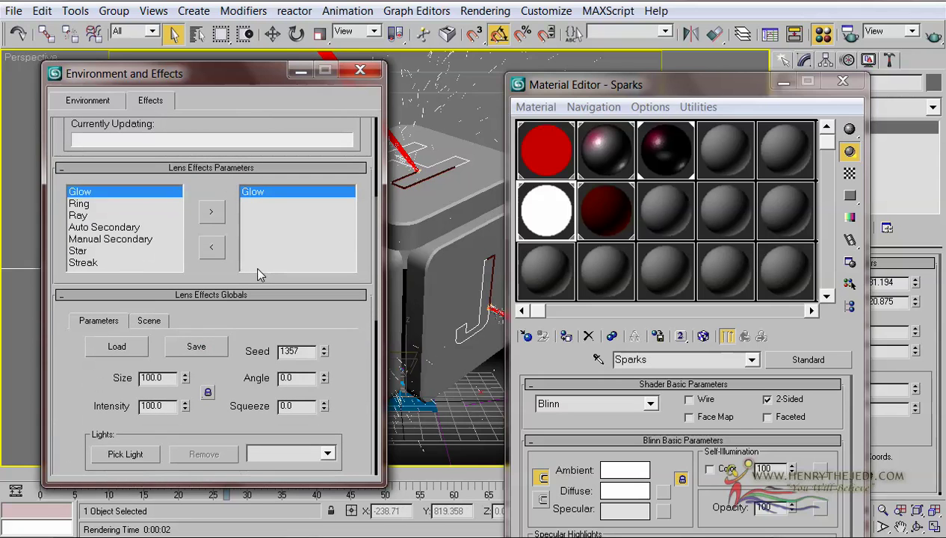
double_click(172, 377)
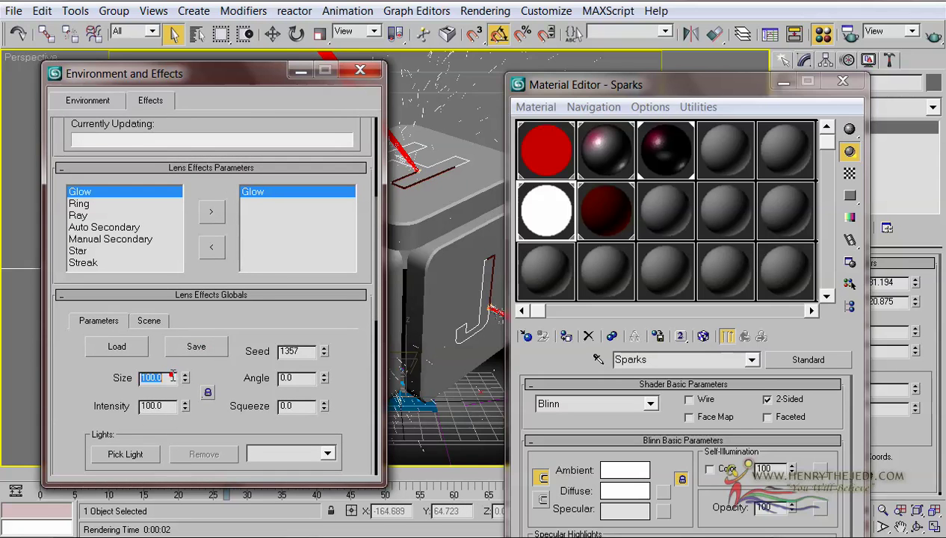
type("2")
double_click(163, 406)
type("10")
Set the sparks Glow element's size to 0.3, intensity to 90 and Use Source Color to 52.
scroll(98, 389, "down", 10)
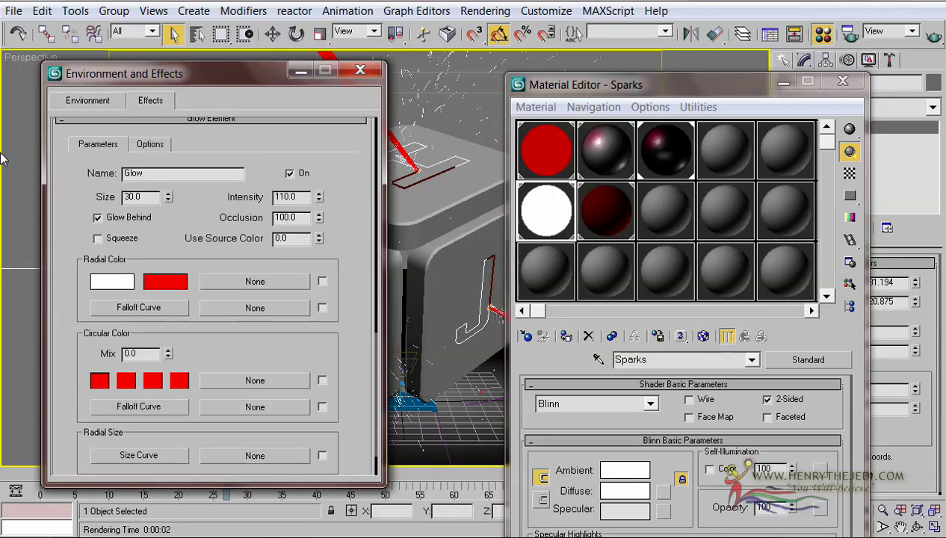
left_click_drag(223, 70, 662, 73)
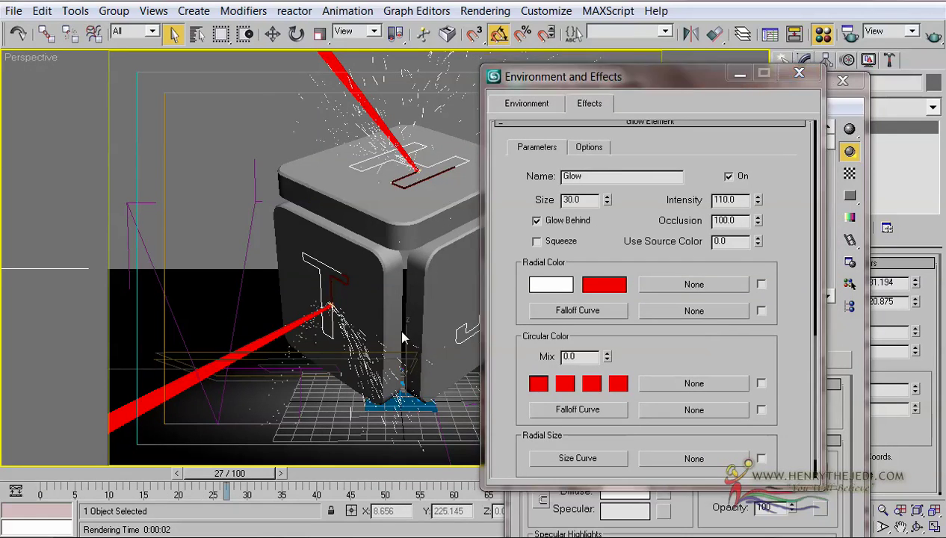
left_click_drag(532, 185, 549, 251)
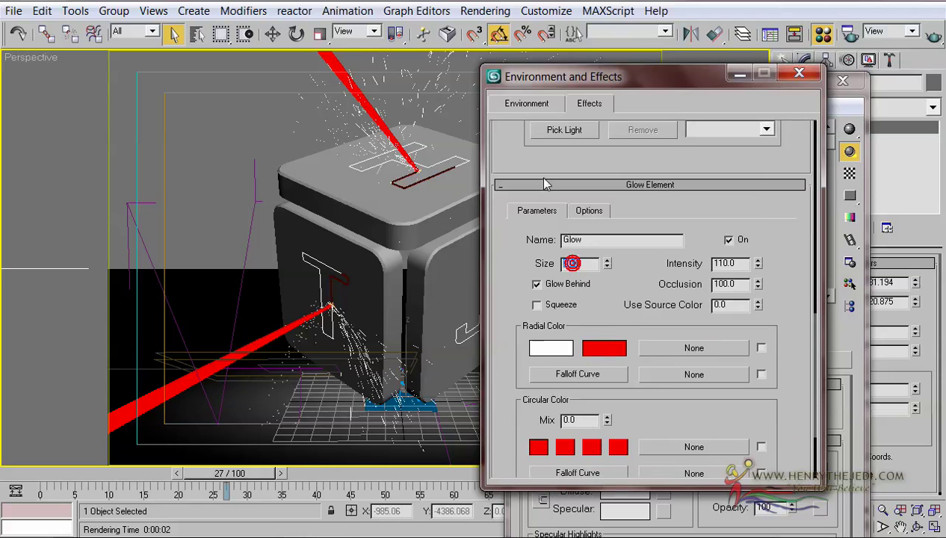
type("0.3")
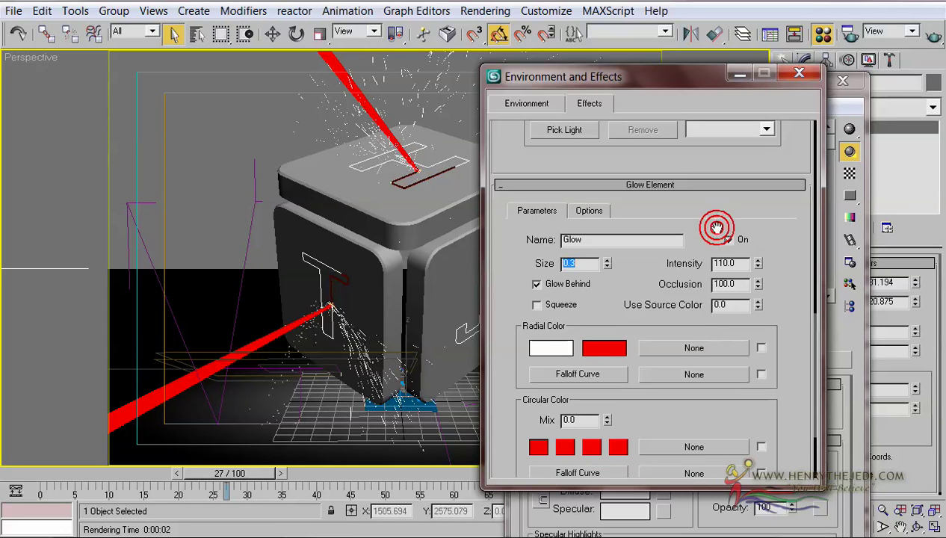
left_click(730, 263)
type("9")
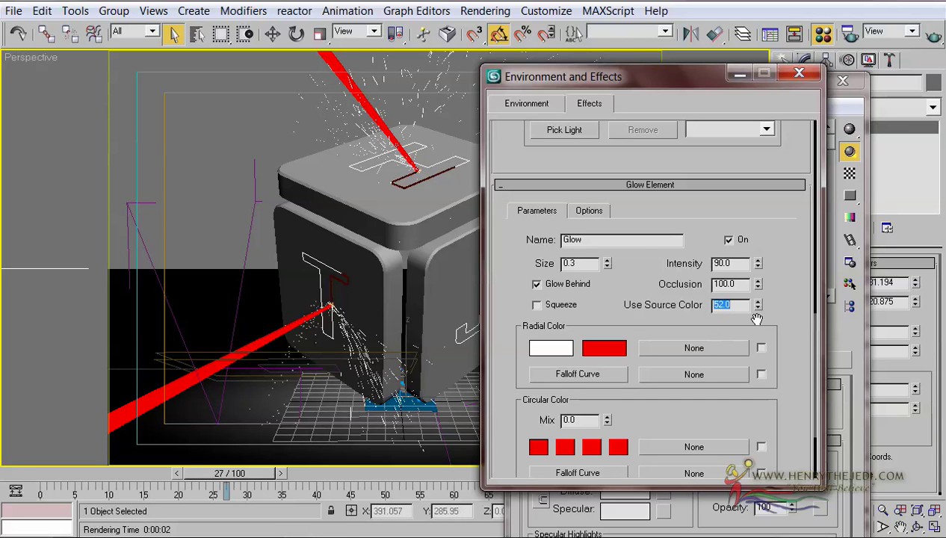
left_click(492, 308)
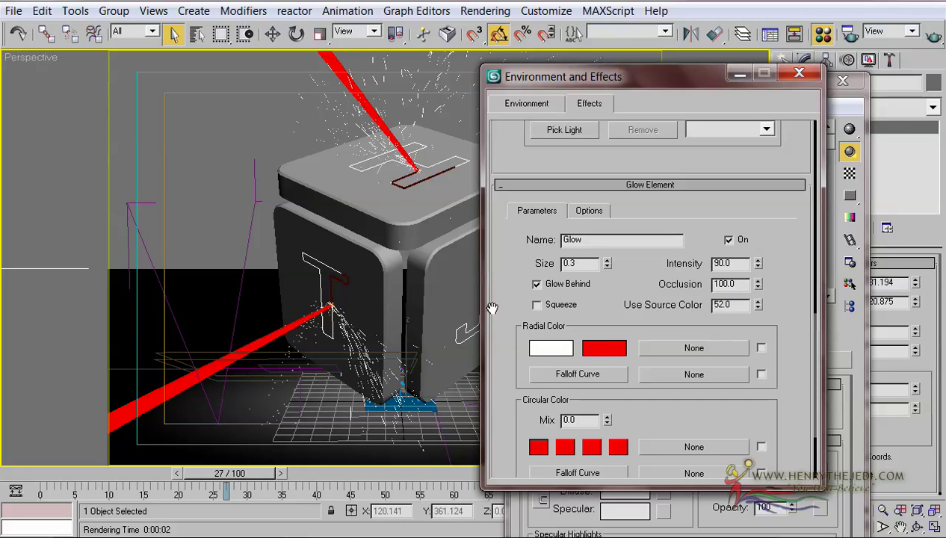
Set the sparks Glow element's radial center color to orange, RGB 255, 169, 33.
left_click(533, 354)
left_click_drag(261, 253, 227, 241)
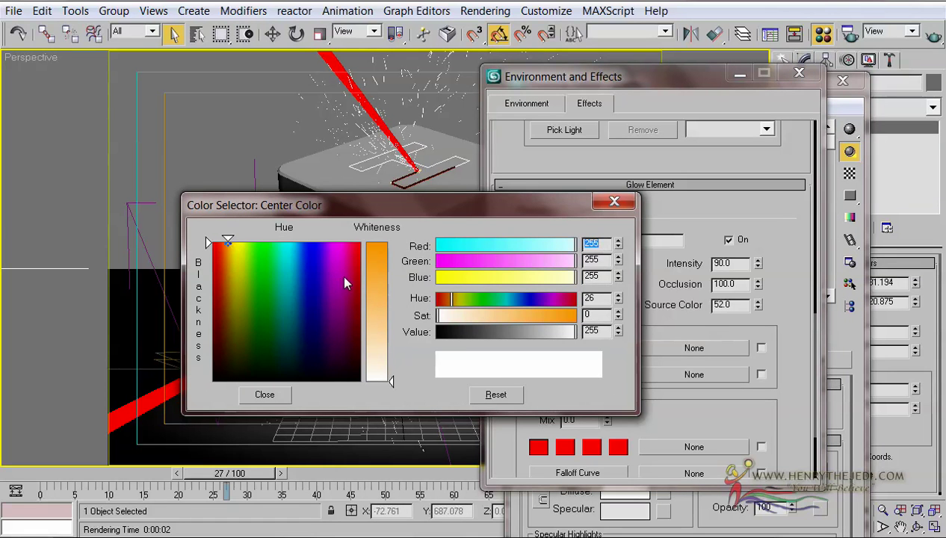
left_click_drag(363, 288, 371, 258)
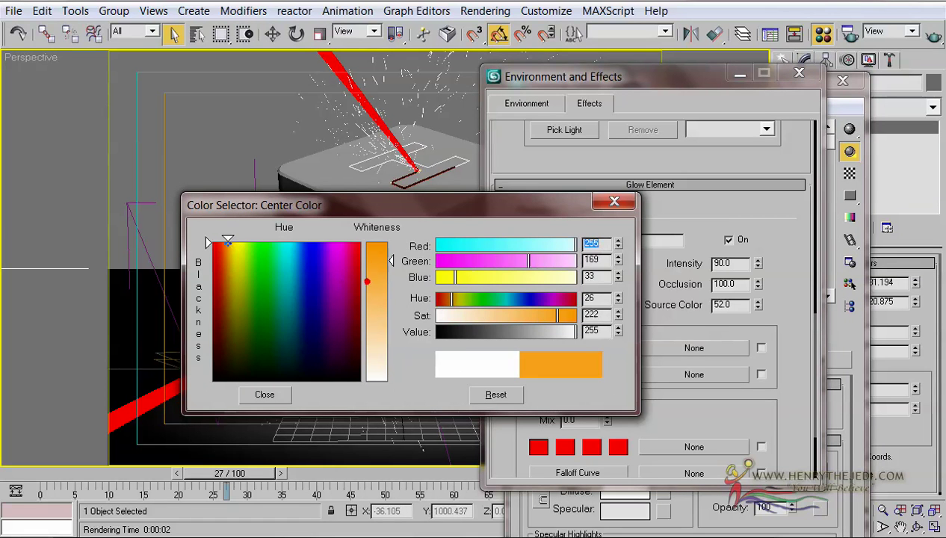
left_click(283, 397)
Apply the sparks Glow element to the Image with Material ID 2 as its image source, matching the Sparks material's channel.
left_click_drag(503, 322, 499, 271)
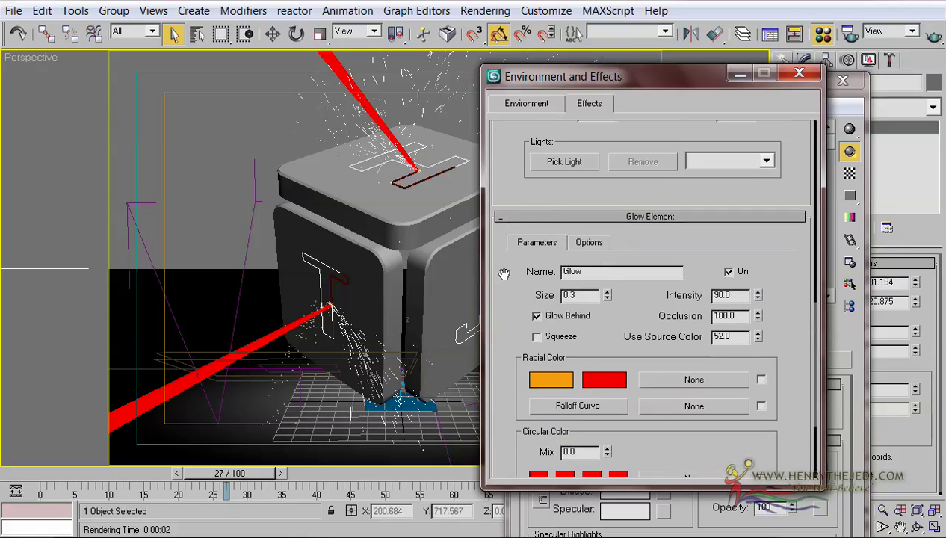
left_click(596, 239)
left_click(551, 352)
left_click_drag(610, 76, 313, 81)
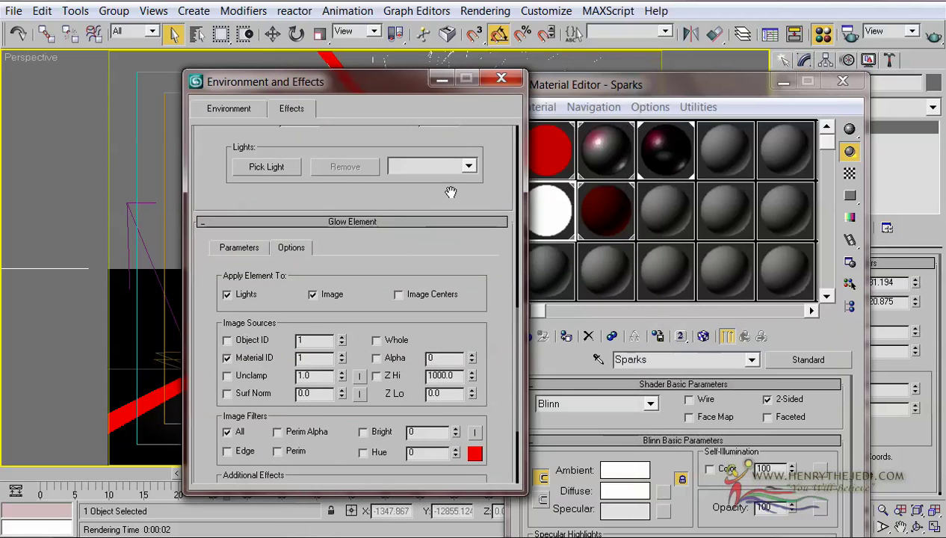
left_click(547, 212)
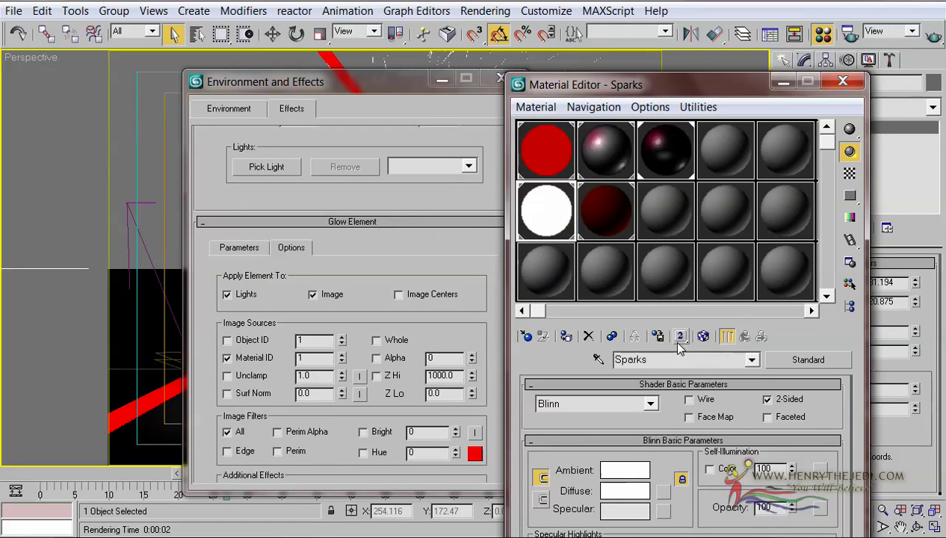
left_click_drag(680, 338, 680, 373)
left_click(341, 355)
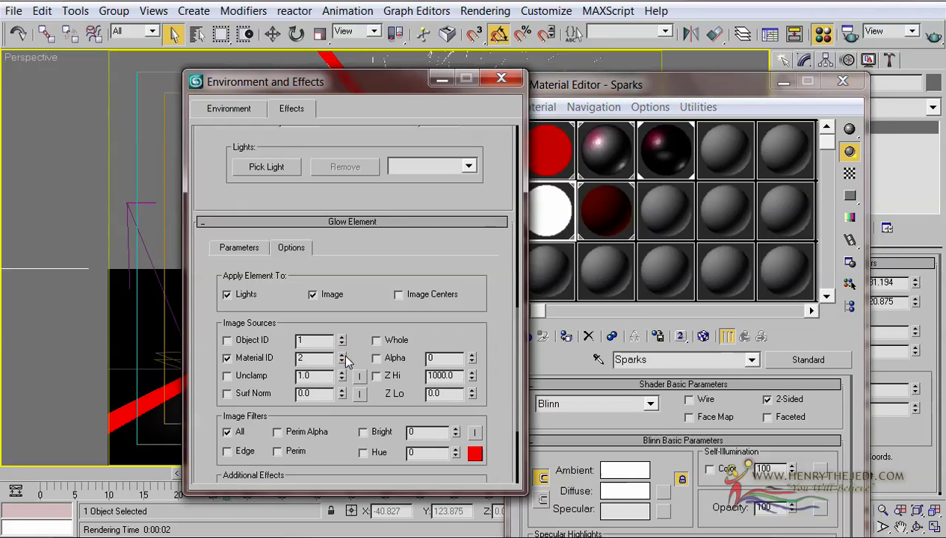
Clear the editor windows out of the way and render frame 27 to check the sparks glow.
left_click(783, 82)
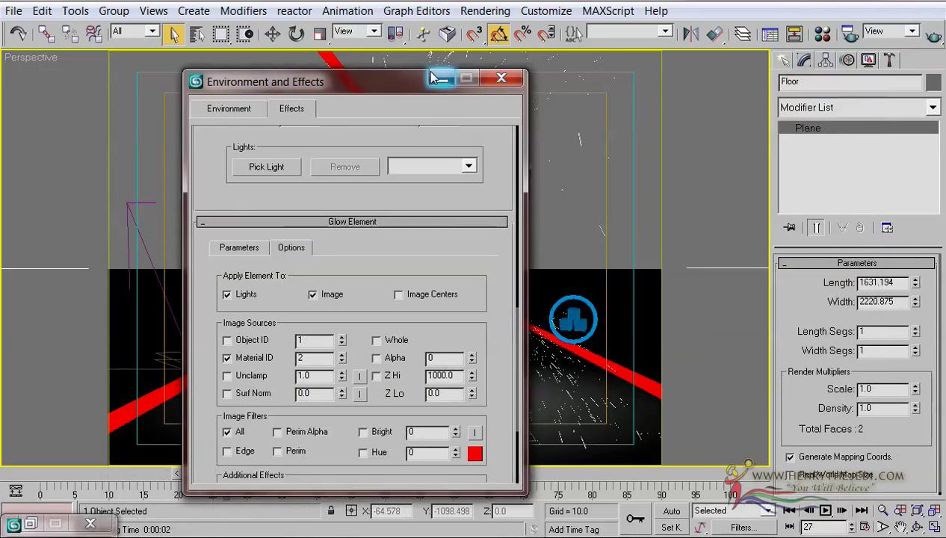
left_click(441, 77)
key("shift+q")
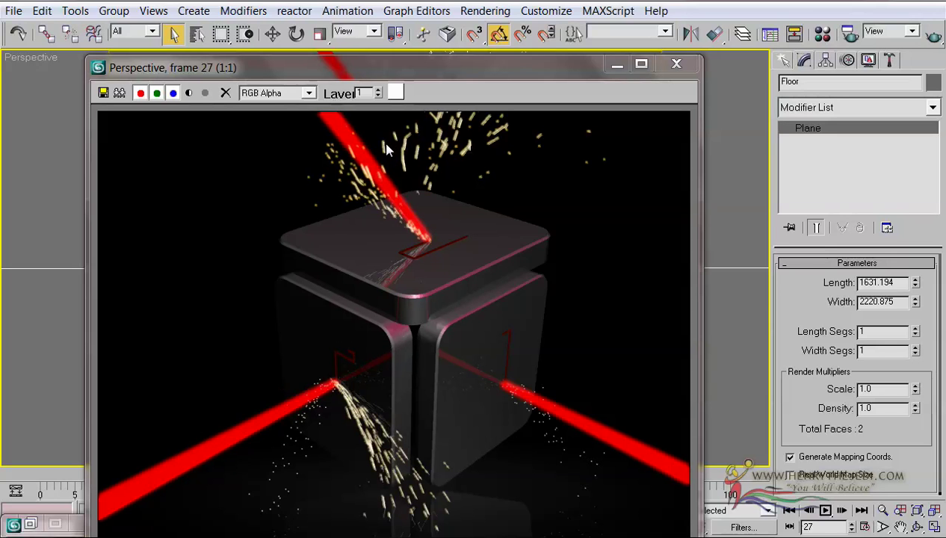
left_click(676, 63)
Orbit the perspective view to look down on the cube from higher up and render frame 27 again.
left_click(917, 527)
left_click_drag(404, 195, 403, 218)
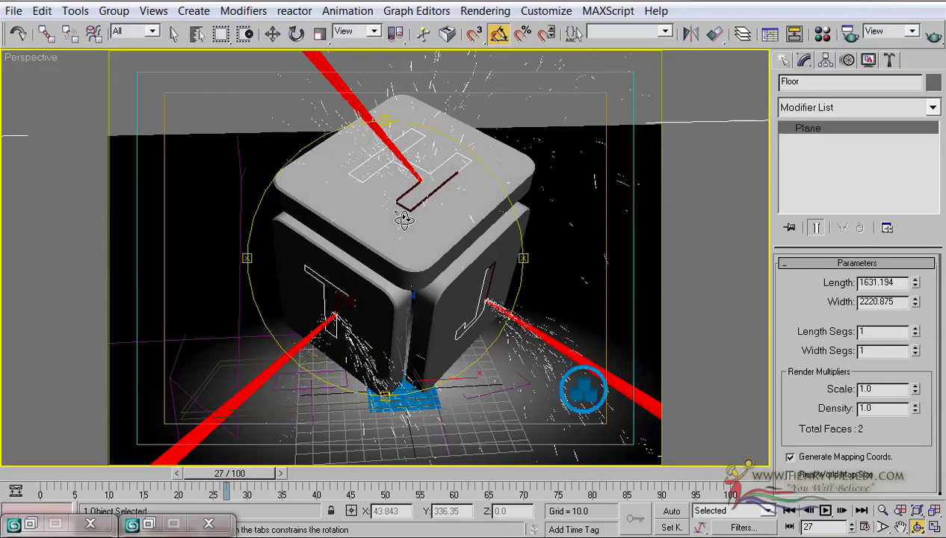
key("shift+q")
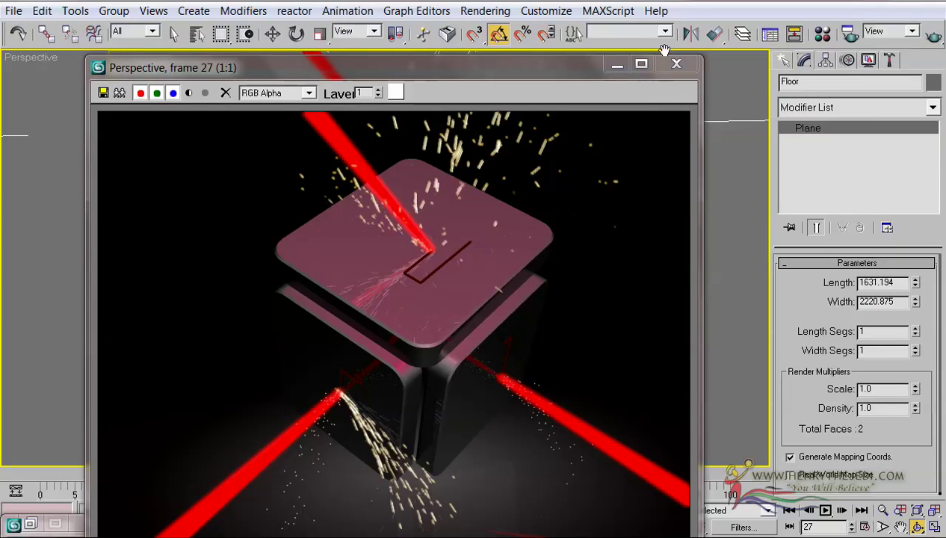
left_click(671, 64)
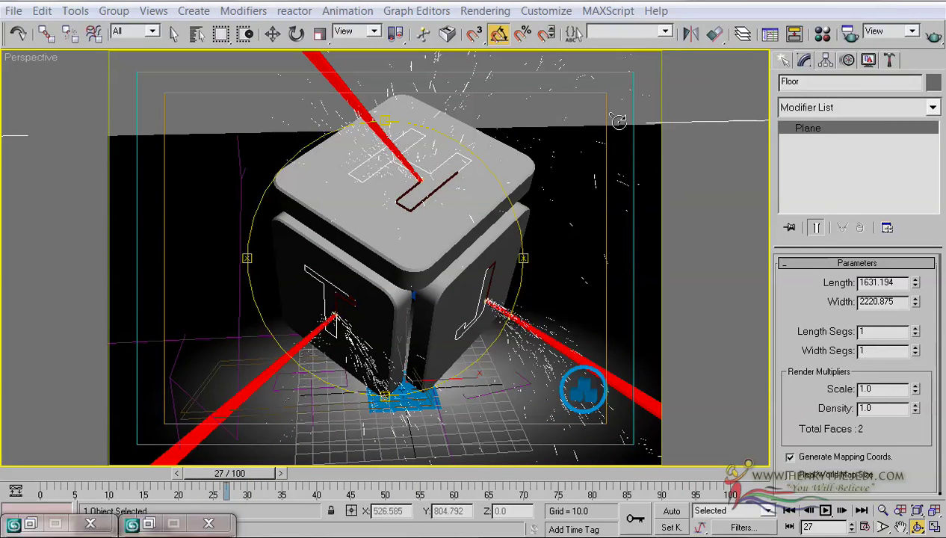
left_click(168, 29)
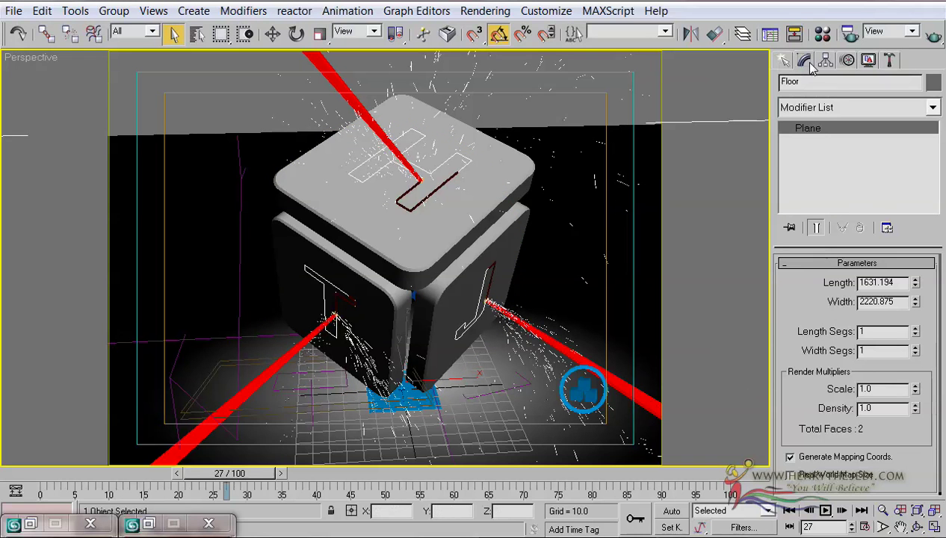
Create an mr Area Omni light on the floor in front of the cube.
left_click(784, 61)
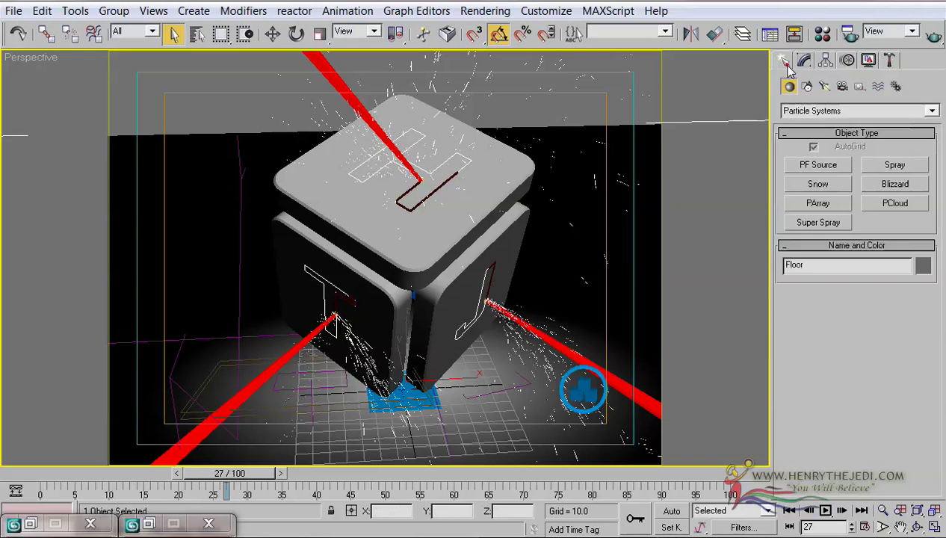
left_click(824, 88)
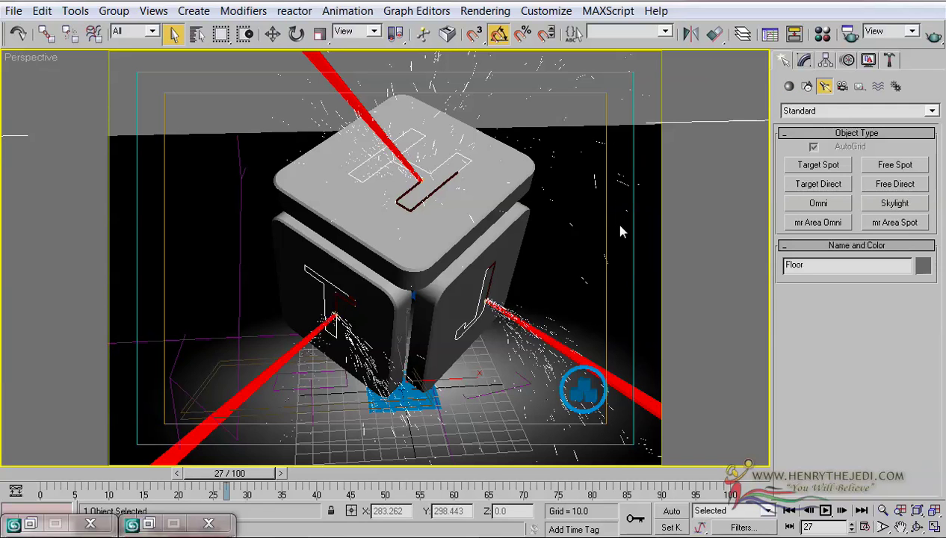
left_click(802, 223)
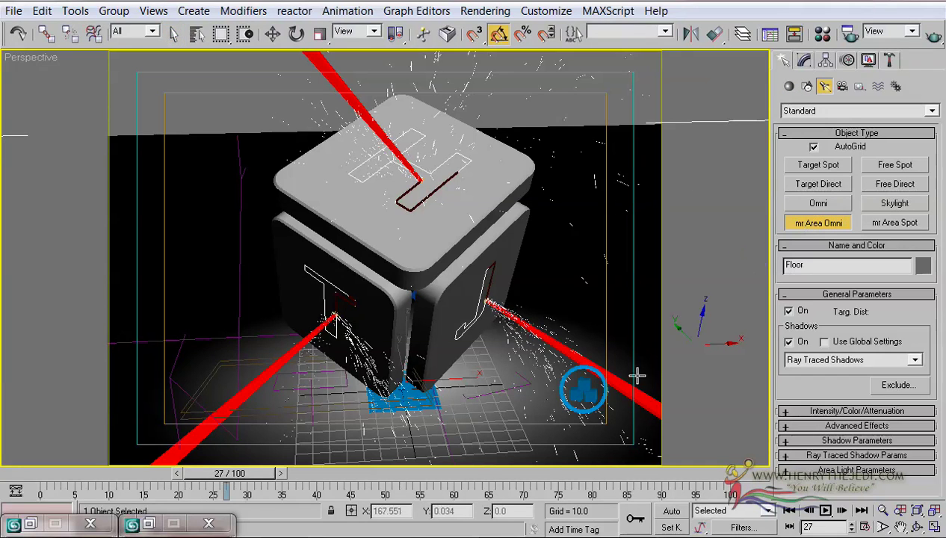
left_click(481, 399)
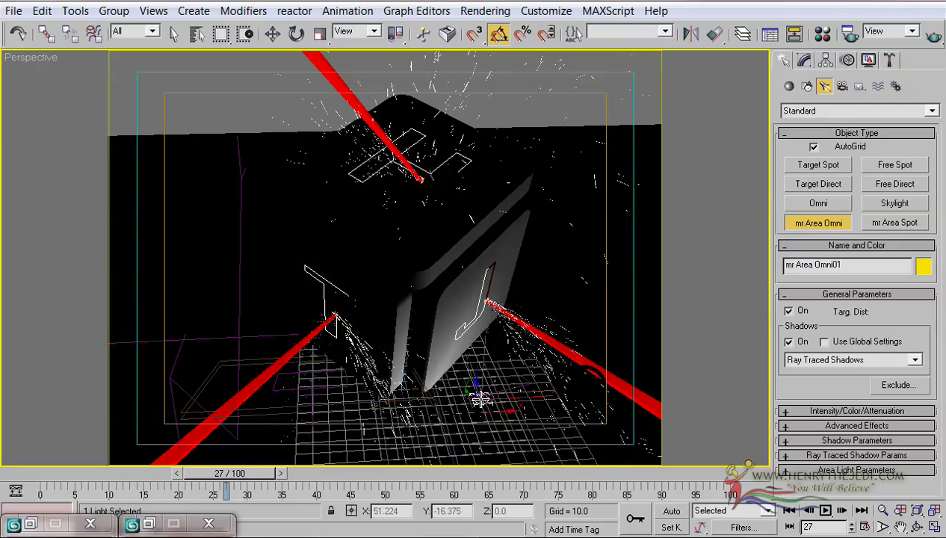
At frame 0, move the new light in the Top view to about X 10.6, Y -75.7, in front of the cube.
left_click(272, 34)
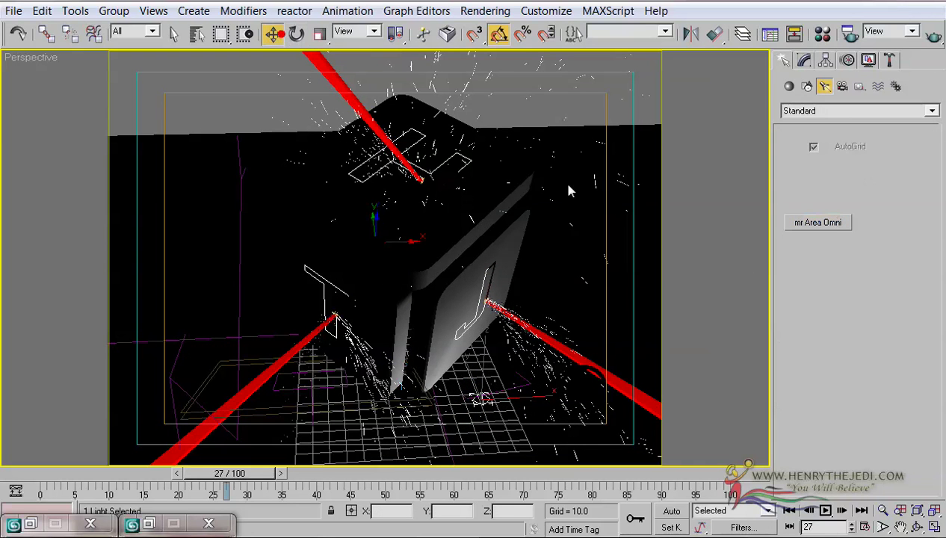
left_click(934, 527)
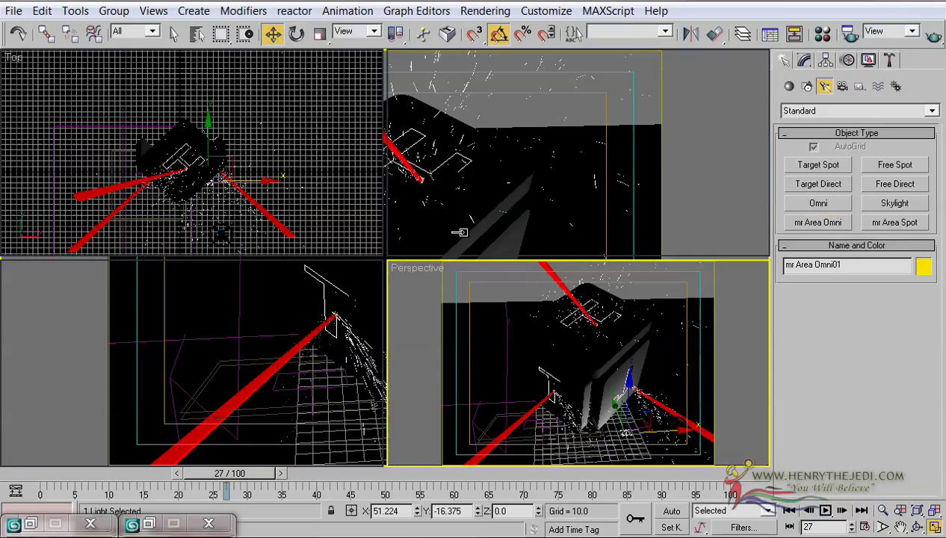
right_click(134, 78)
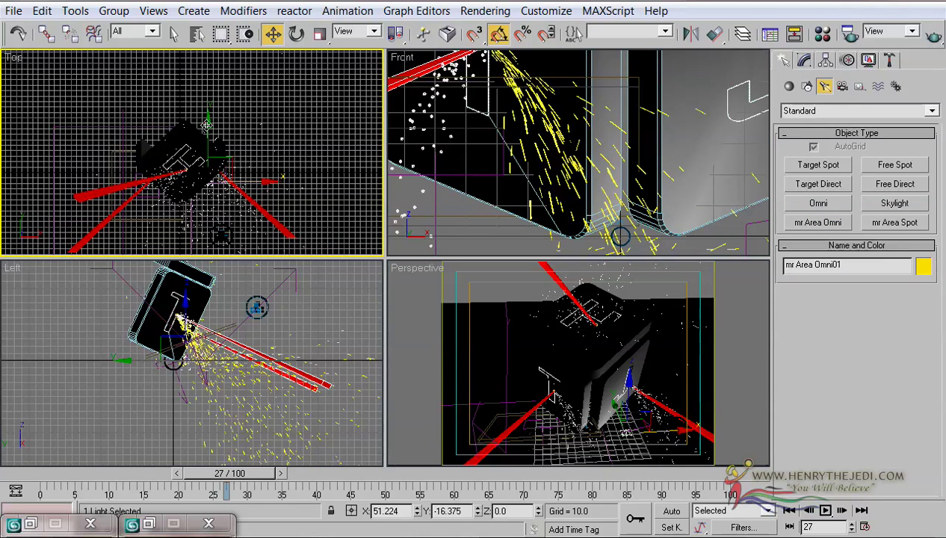
left_click_drag(207, 123, 257, 215)
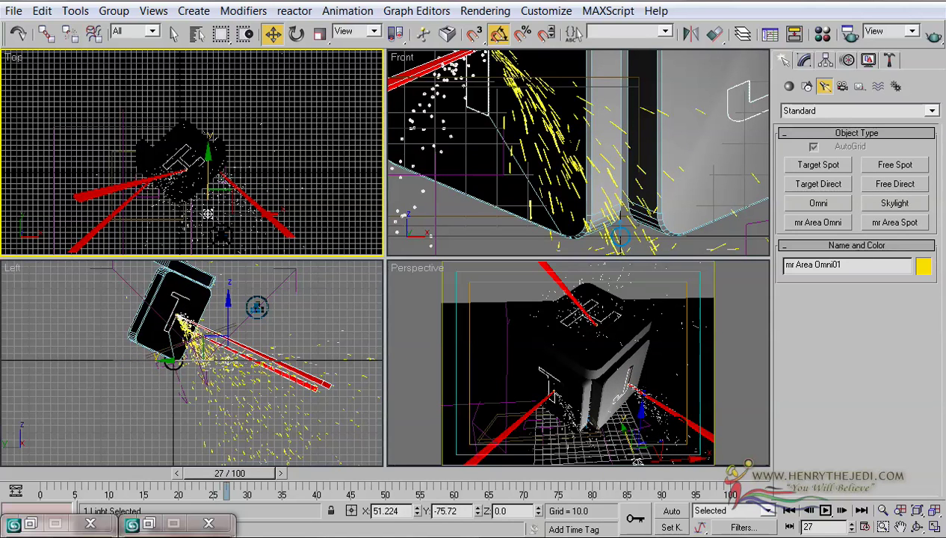
left_click(789, 511)
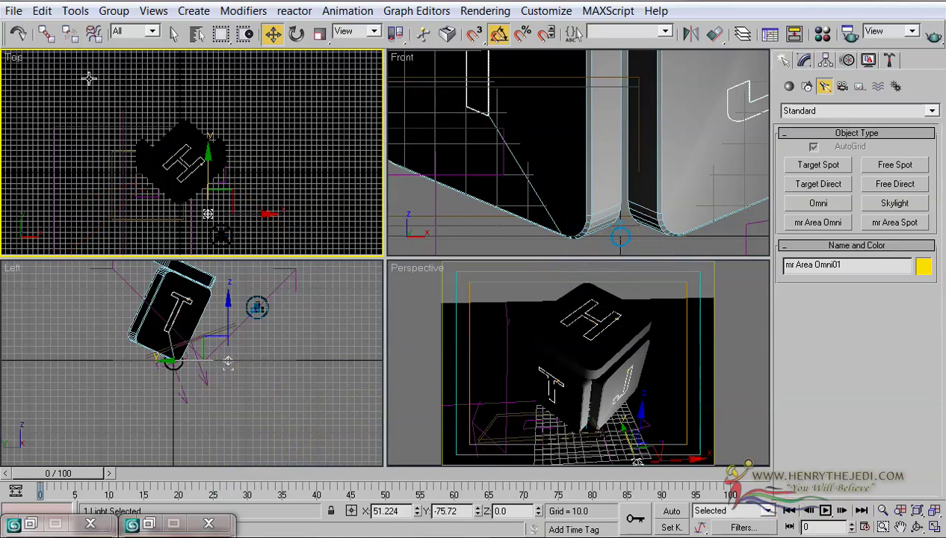
left_click_drag(259, 212, 235, 213)
In the Left view, raise the light to about Z 165 and pull it away from the cube to about Y -141.
scroll(607, 197, "down", 6)
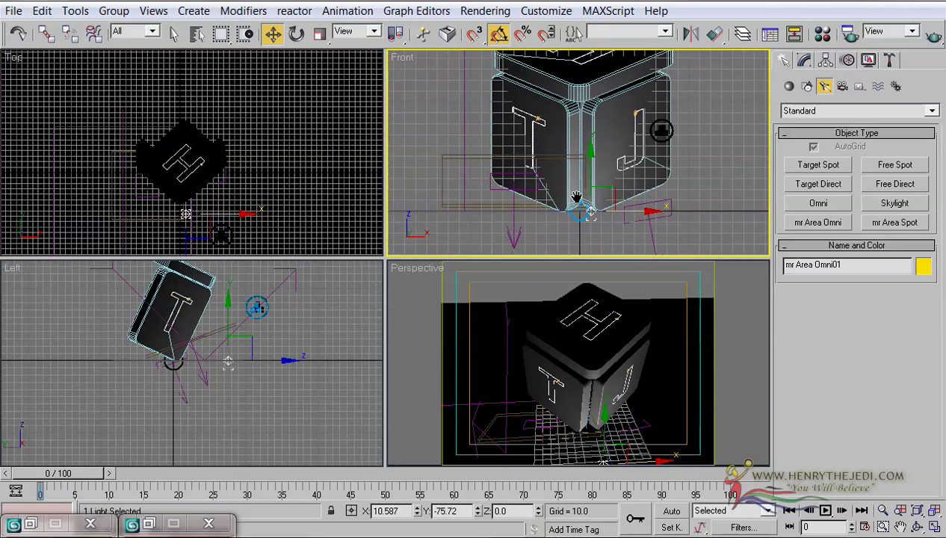
middle_click_drag(253, 374, 238, 439)
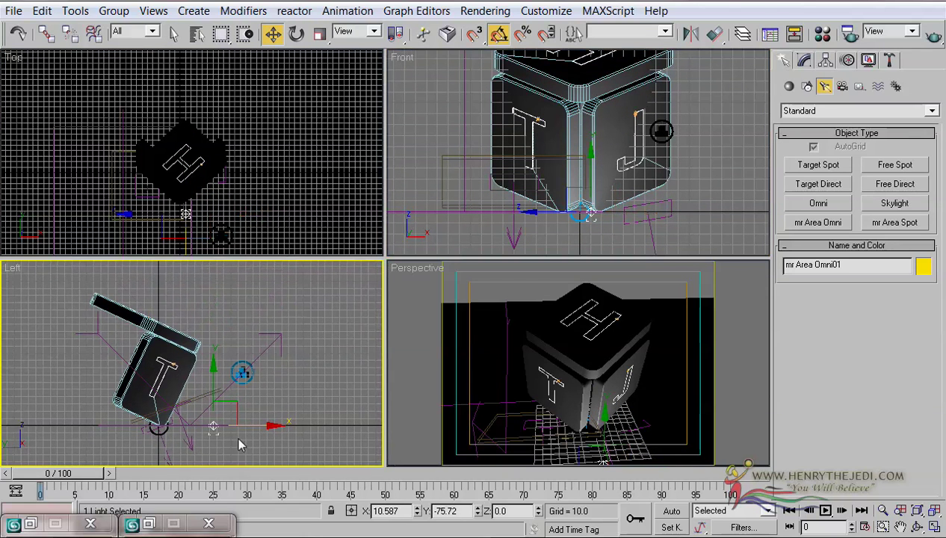
left_click_drag(211, 372, 228, 250)
left_click_drag(214, 306, 261, 308)
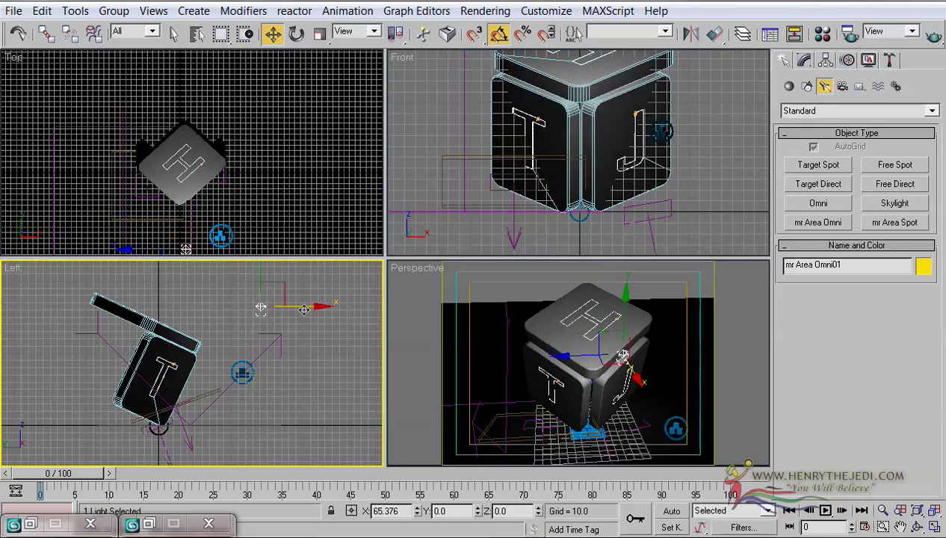
Set the area omni light's intensity multiplier to 1.8 and show the perspective view at full size.
left_click(804, 60)
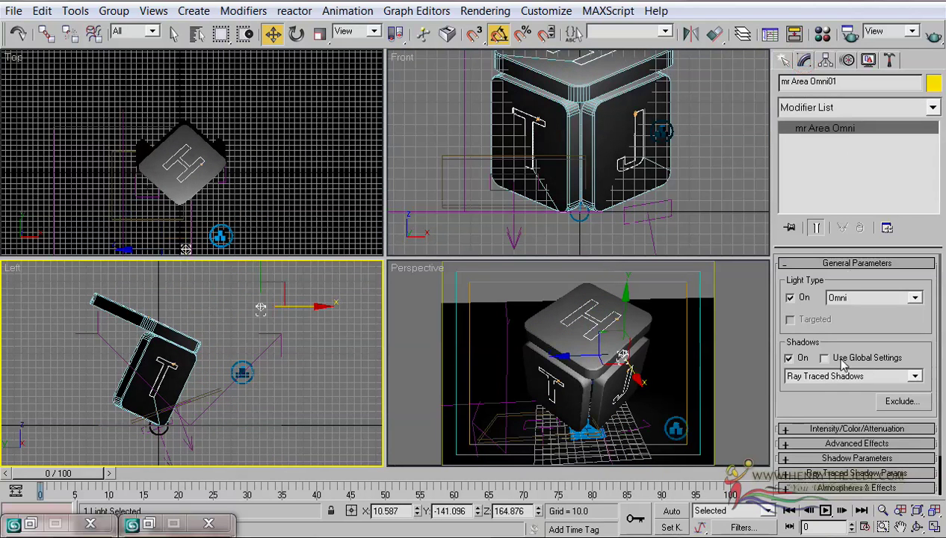
left_click(841, 429)
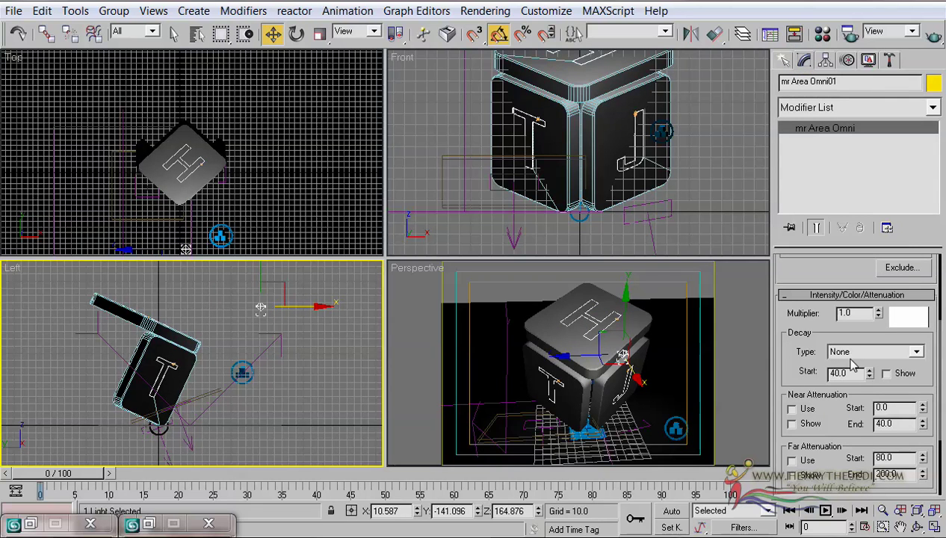
right_click(395, 309)
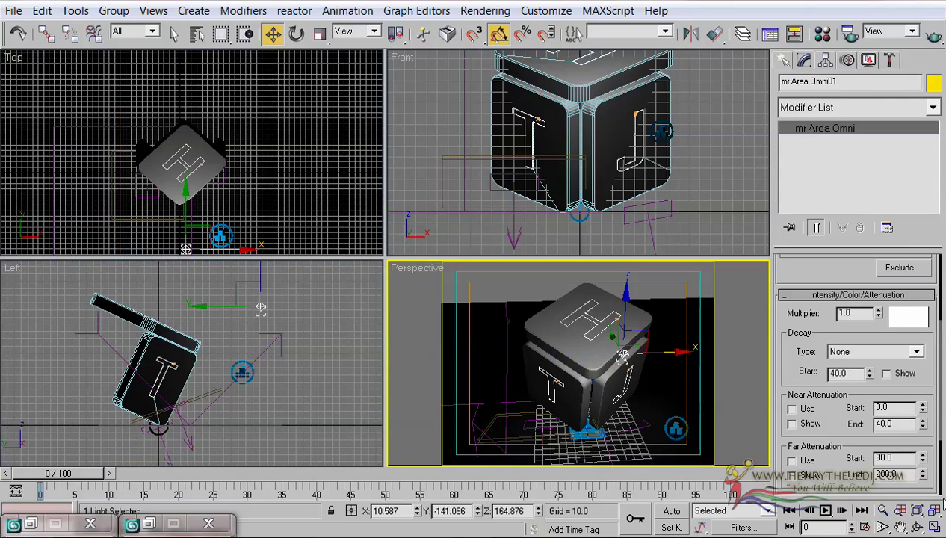
left_click(934, 527)
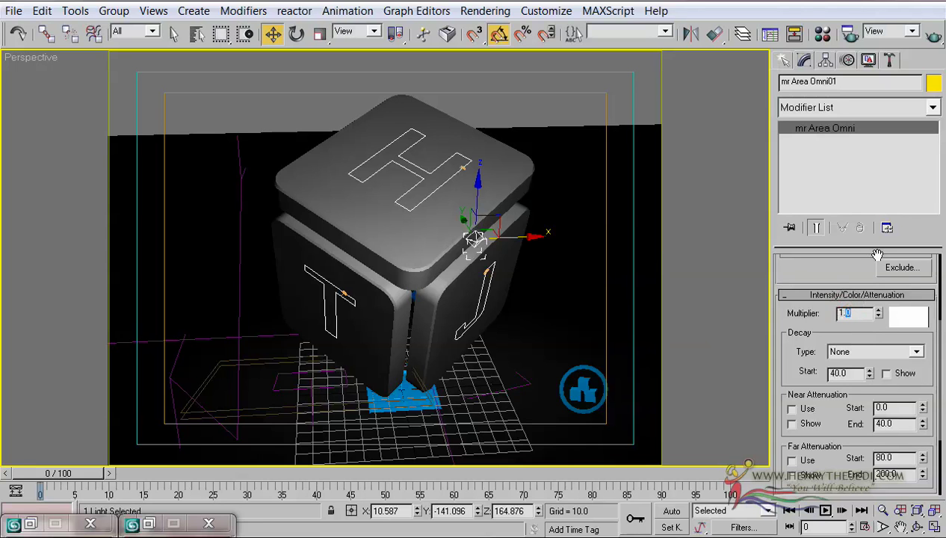
type("1.8")
key("Return")
left_click(817, 225)
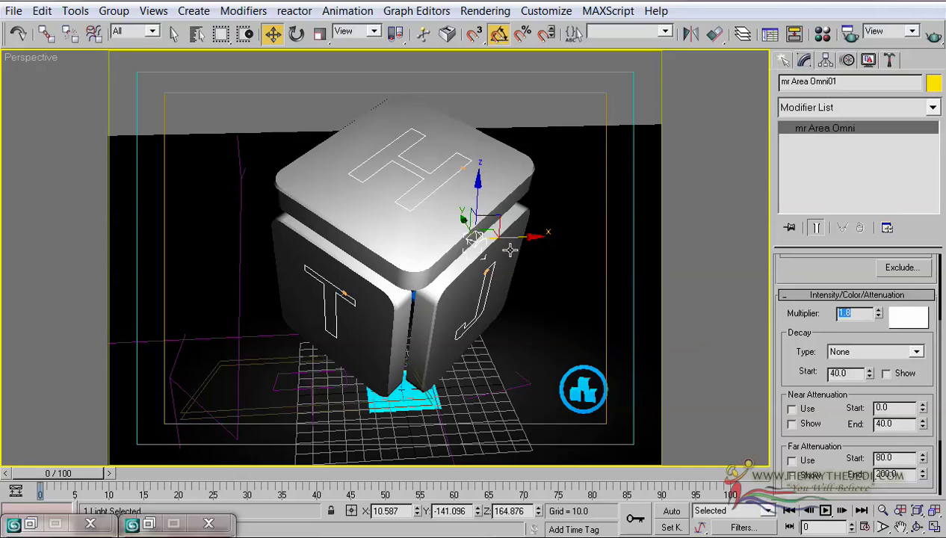
Move the light along X to about -18.3 and render frame 0 to check the lighting.
left_click_drag(512, 236, 439, 239)
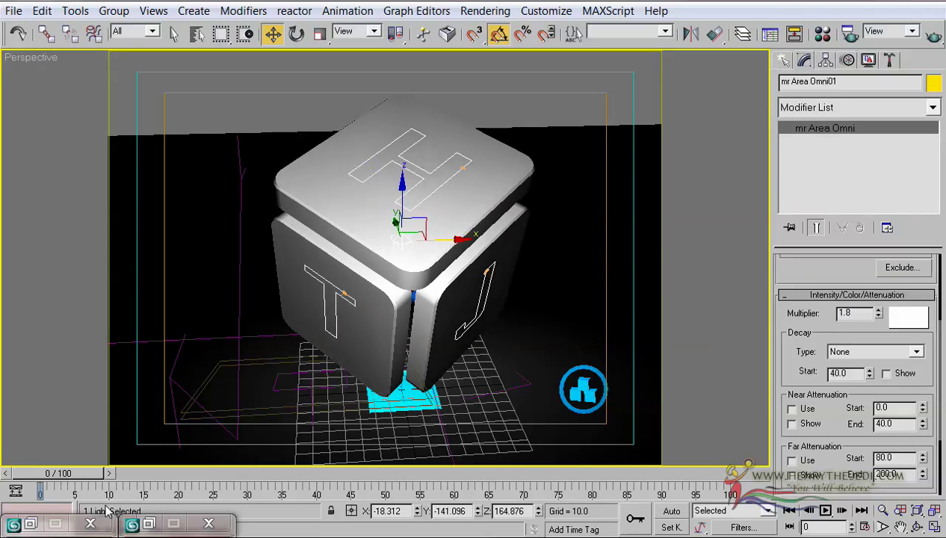
key("shift+q")
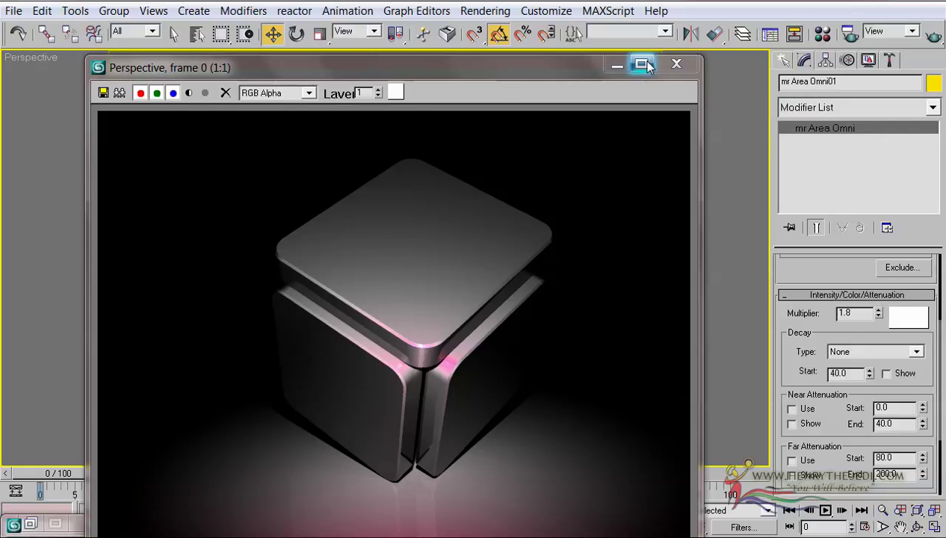
left_click(617, 66)
Go to frame 12 and render it to check the lasers and sparks under the new light.
left_click_drag(41, 480, 122, 479)
key("shift+q")
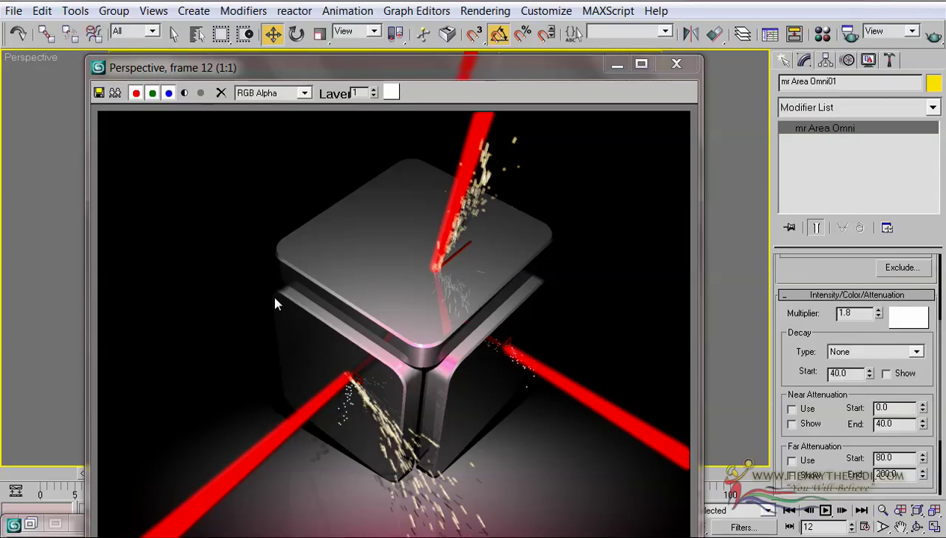
left_click(692, 70)
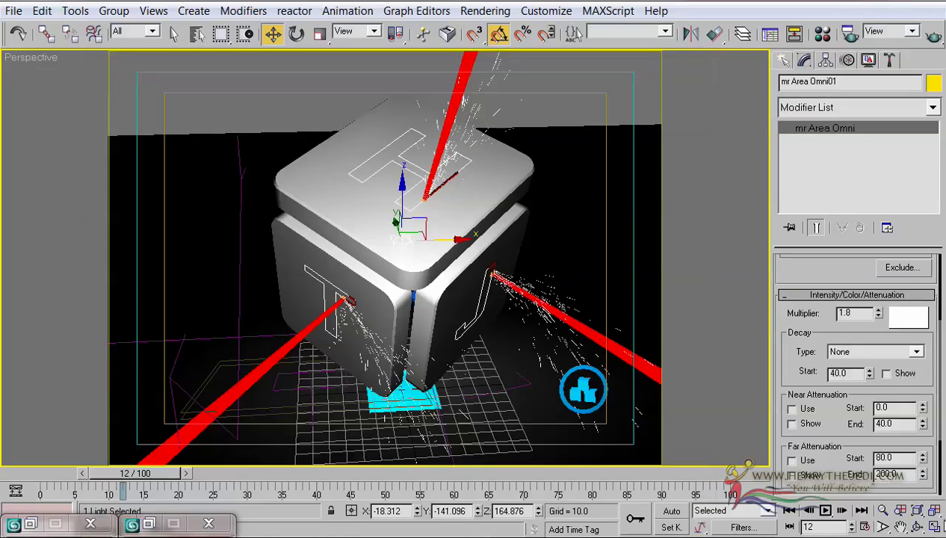
Create a standard Omni light on the ground plane beside the cube in the perspective view.
left_click(920, 528)
left_click_drag(380, 324, 407, 300)
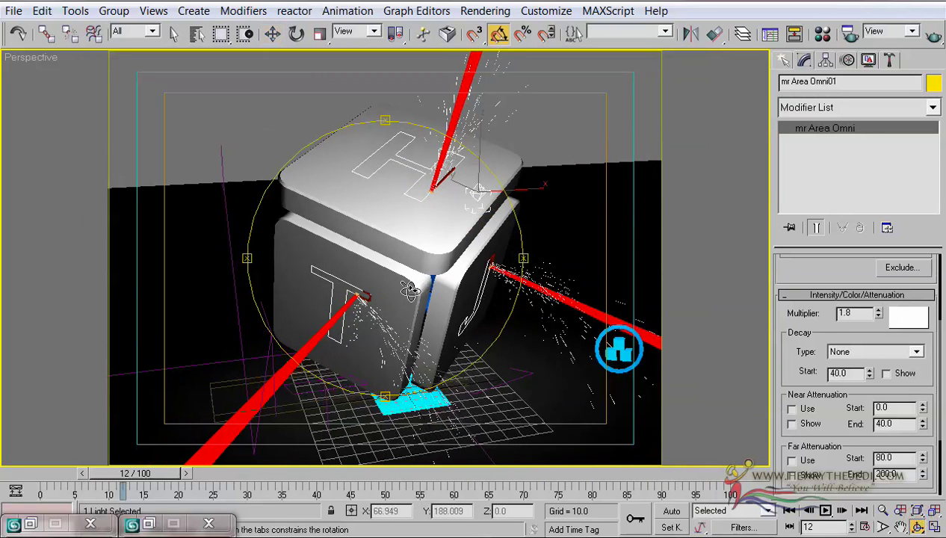
left_click(174, 33)
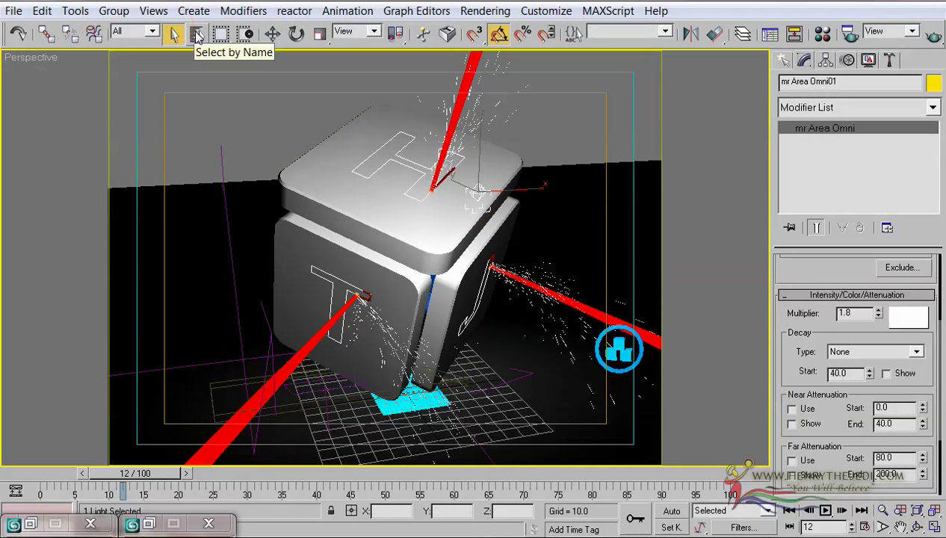
left_click(197, 34)
left_click(617, 437)
left_click(783, 60)
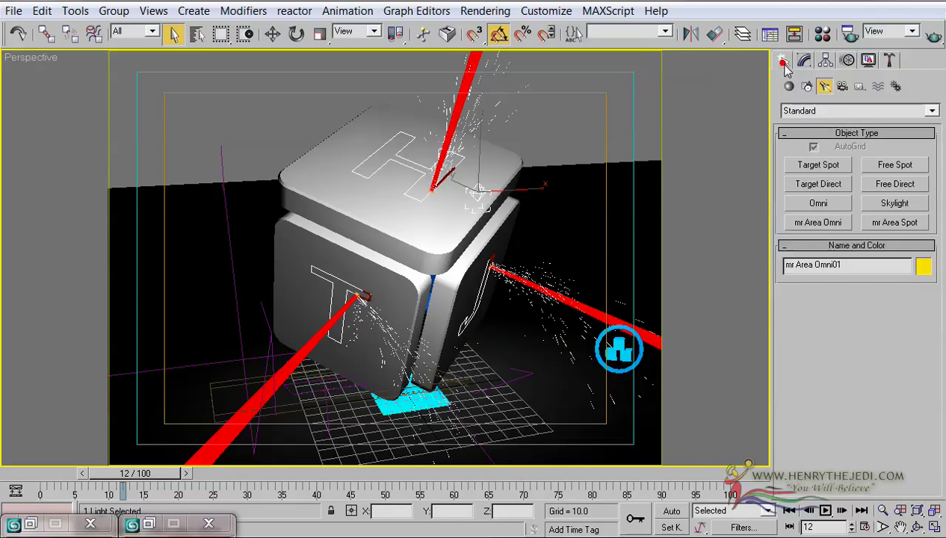
left_click(818, 202)
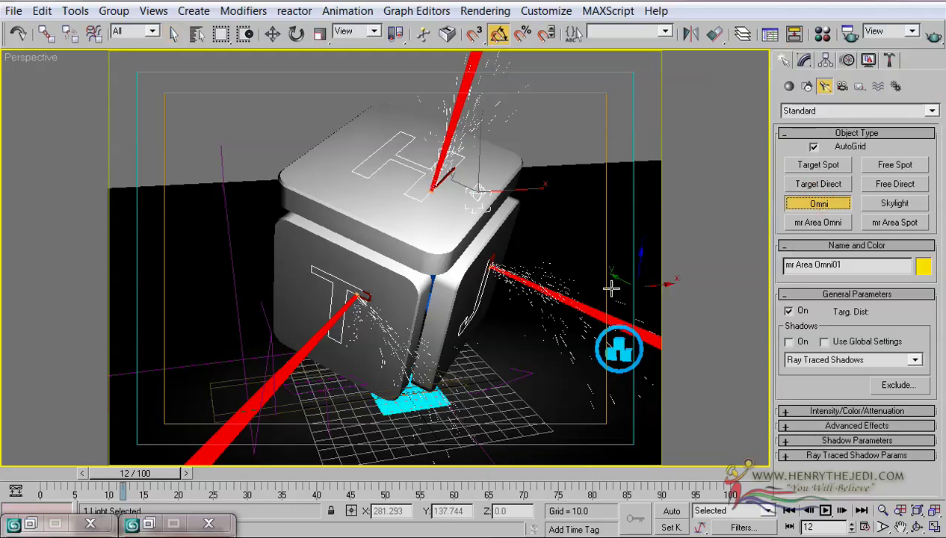
left_click(548, 245)
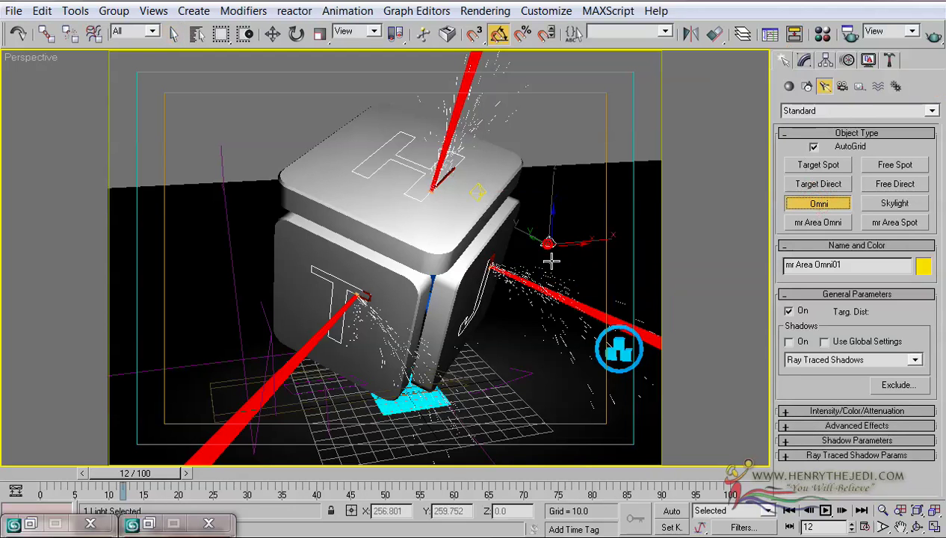
Move the new omni light to the scene's centre by resetting its X and Y positions to 0.
left_click(272, 34)
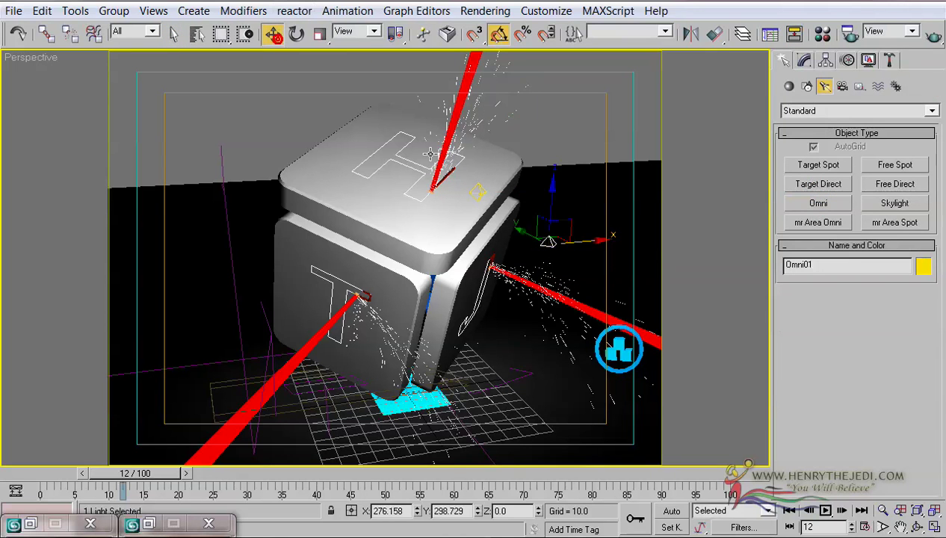
right_click(419, 510)
right_click(476, 513)
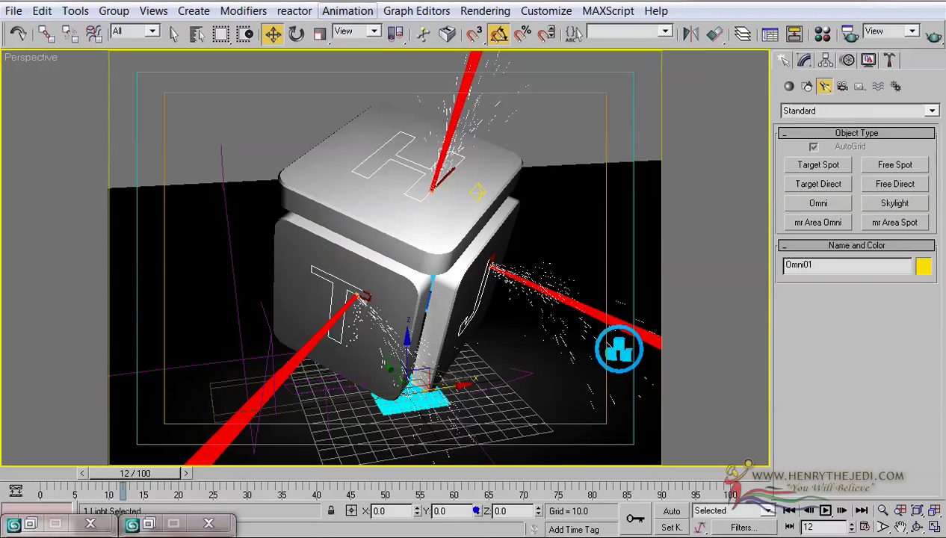
left_click(343, 31)
left_click(346, 31)
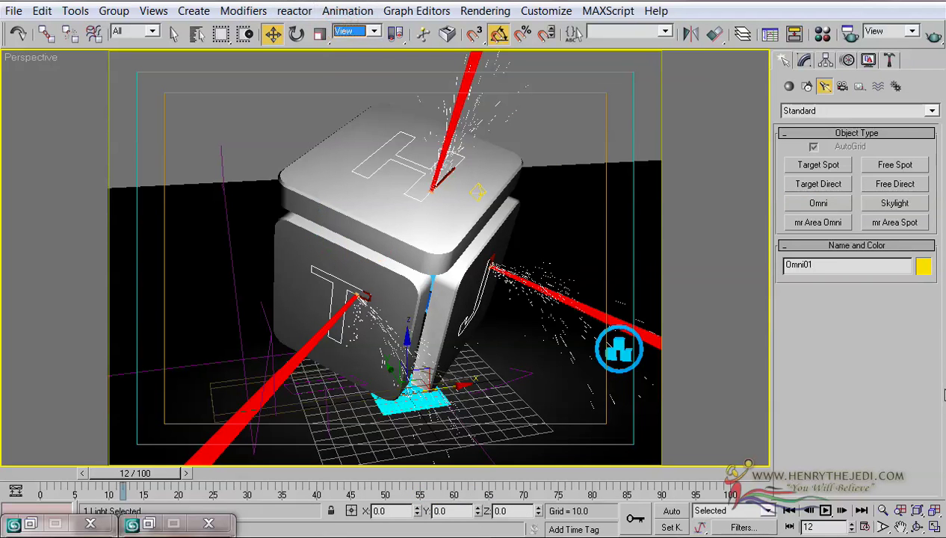
In the Left view, raise the omni light inside the cube to about Z 74.
left_click(934, 526)
right_click(535, 174)
right_click(203, 361)
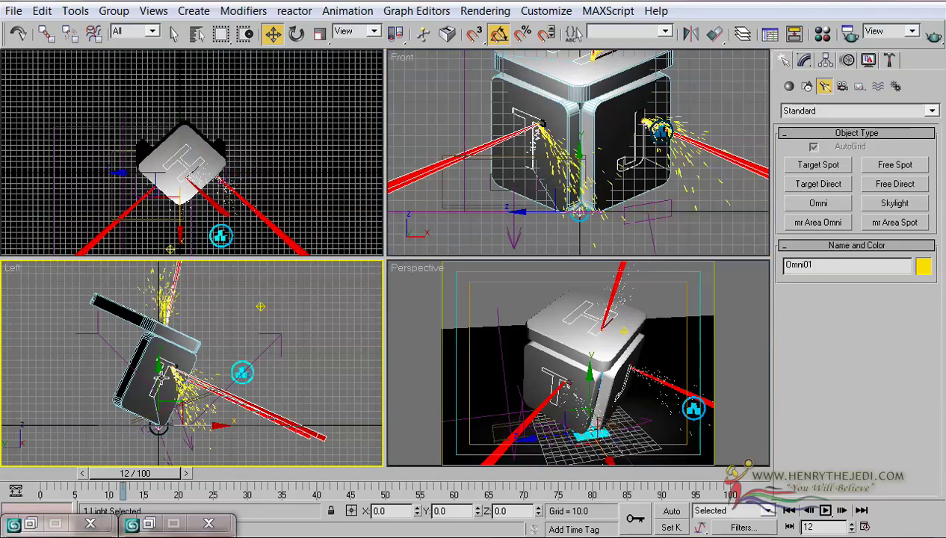
left_click_drag(156, 373, 152, 320)
Show the Top view in wireframe and move the omni light along Y to about 15.7.
right_click(218, 120)
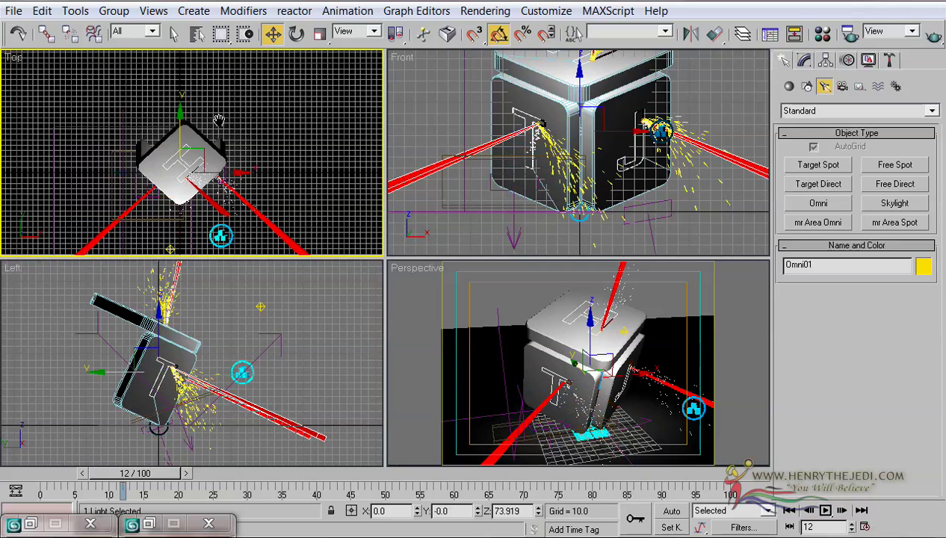
key("F3")
scroll(223, 121, "up", 2)
left_click_drag(185, 139, 187, 122)
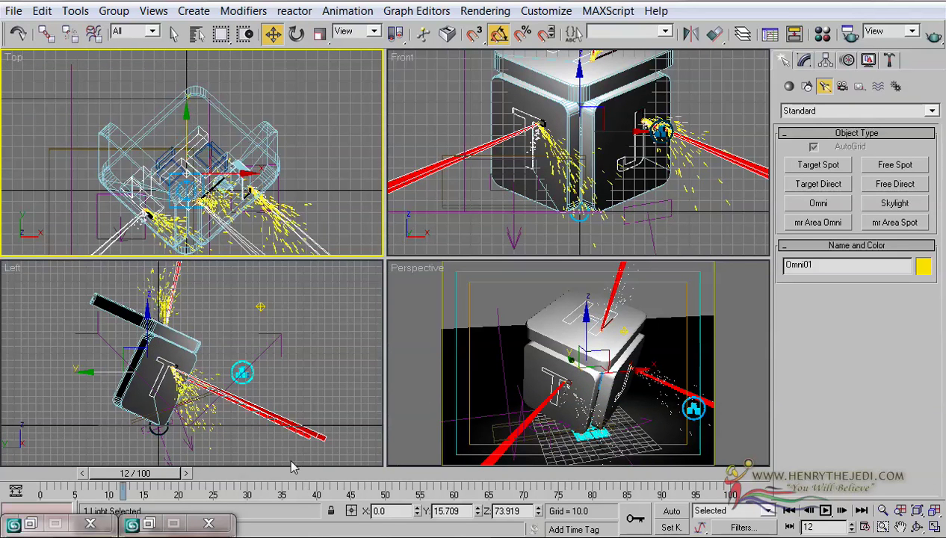
right_click(329, 355)
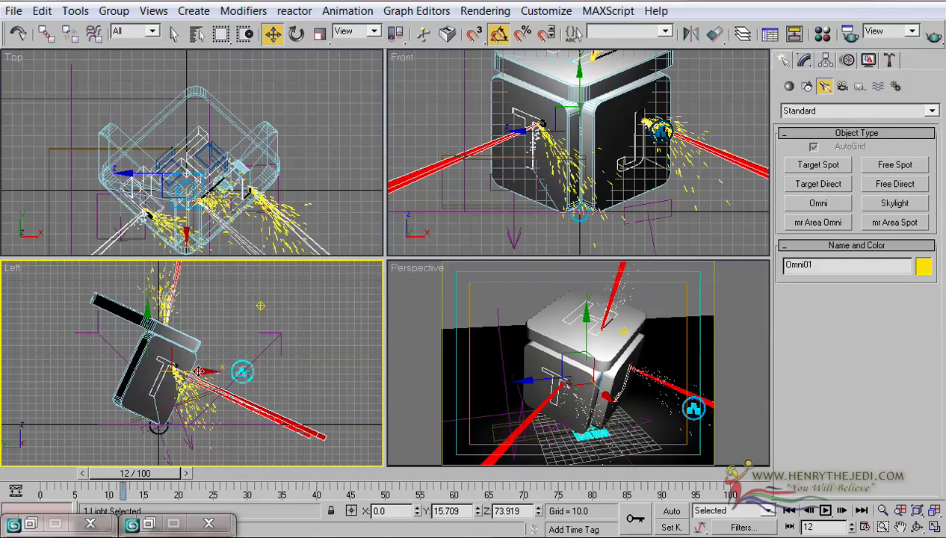
Show the perspective view at full size and return to frame 0.
right_click(472, 354)
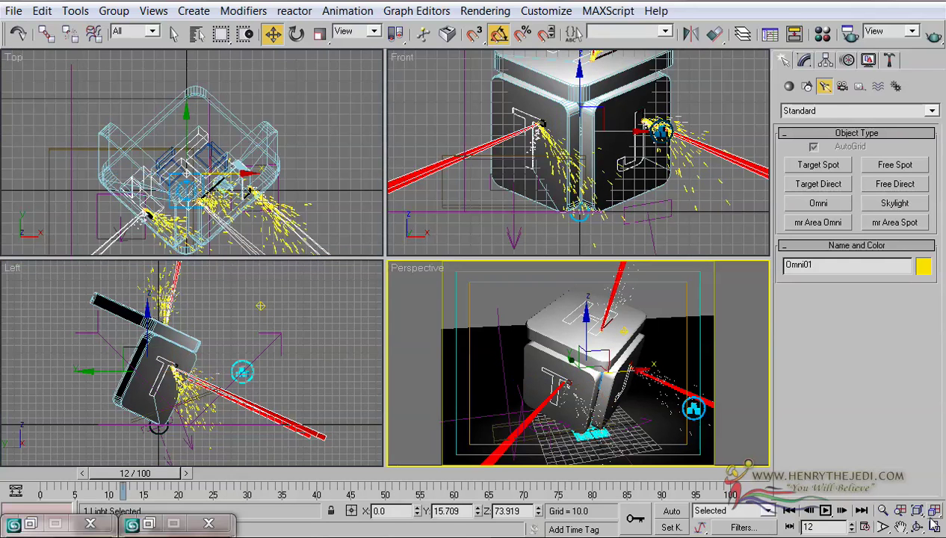
left_click(934, 526)
left_click(790, 511)
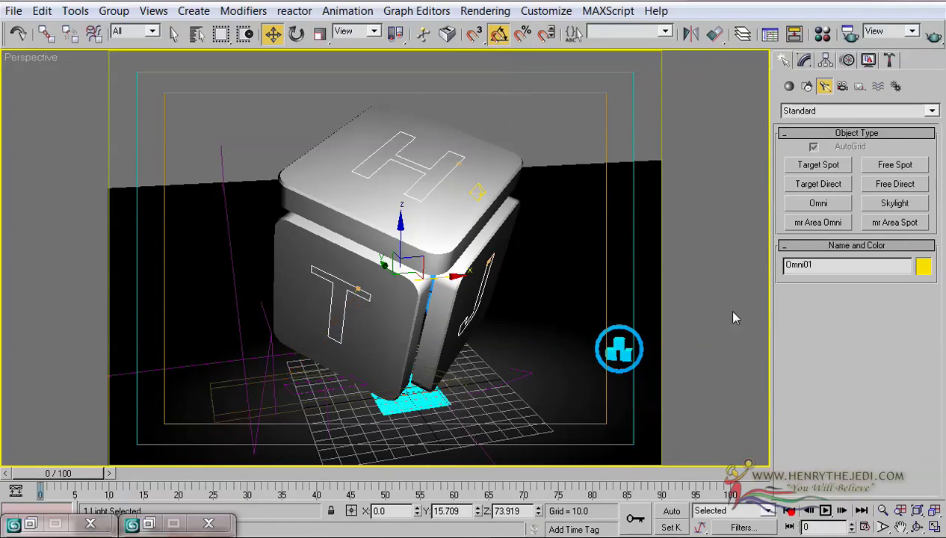
Set the omni light's intensity multiplier to 3 and render frame 0 to check the inner lighting.
left_click(804, 60)
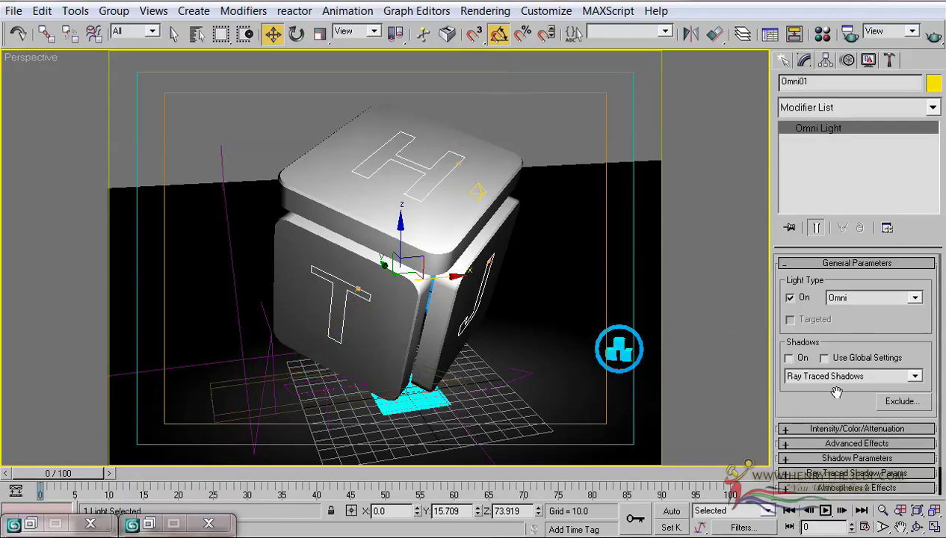
left_click_drag(834, 410, 837, 332)
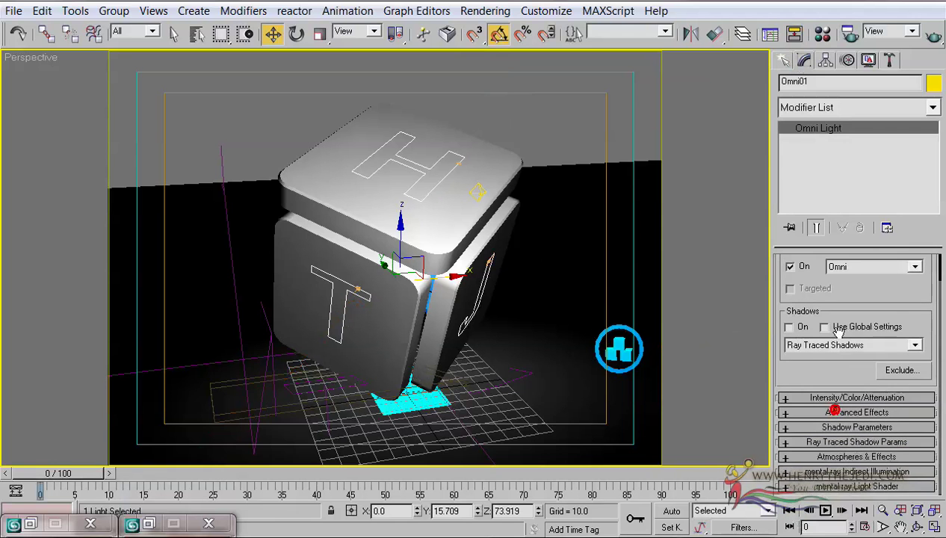
left_click(833, 399)
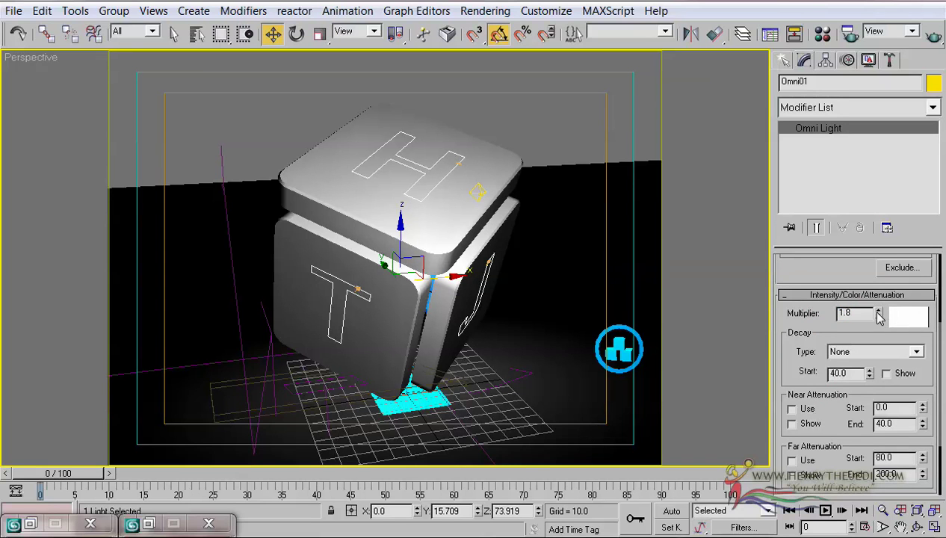
type("3")
key("Return")
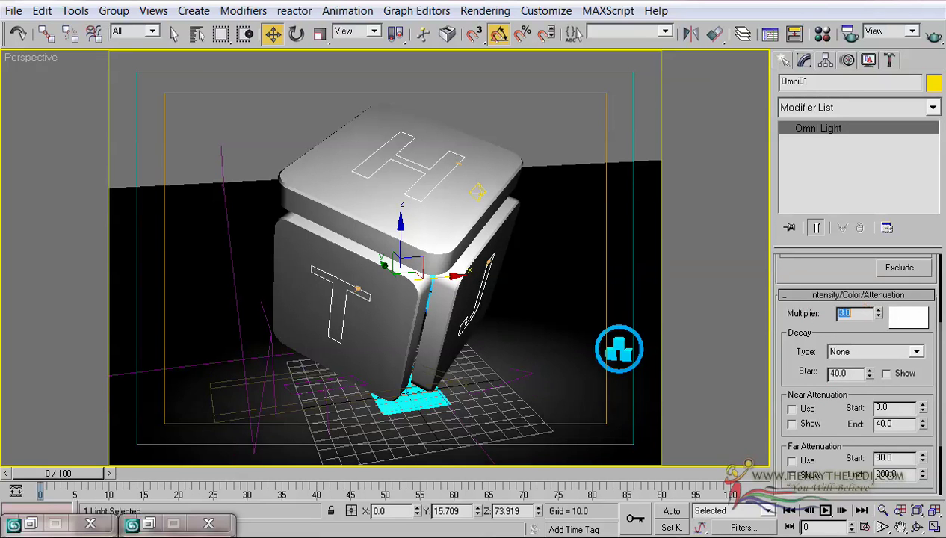
key("shift+q")
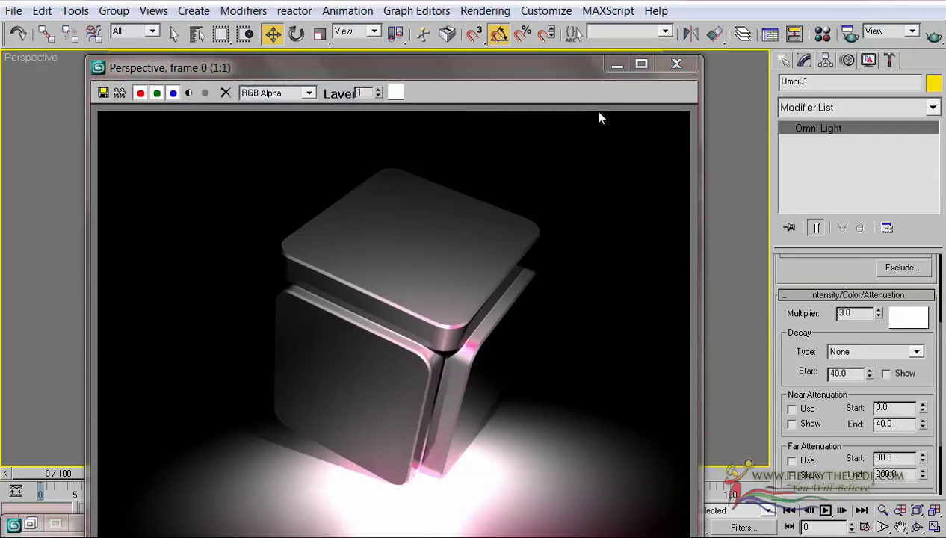
left_click(676, 64)
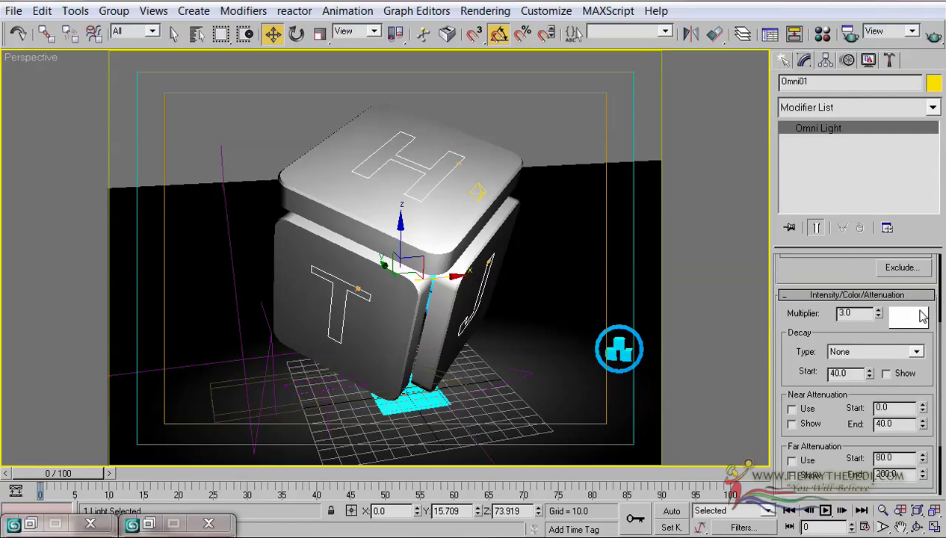
Set the omni light's colour to pink (red 242, green 85, blue 218) and render frame 0 to check it.
left_click(920, 315)
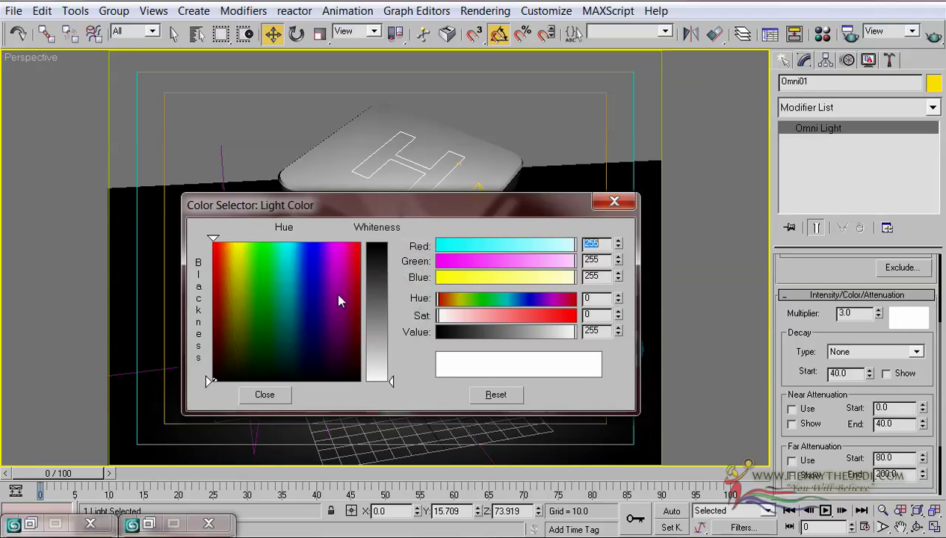
left_click_drag(338, 282, 340, 261)
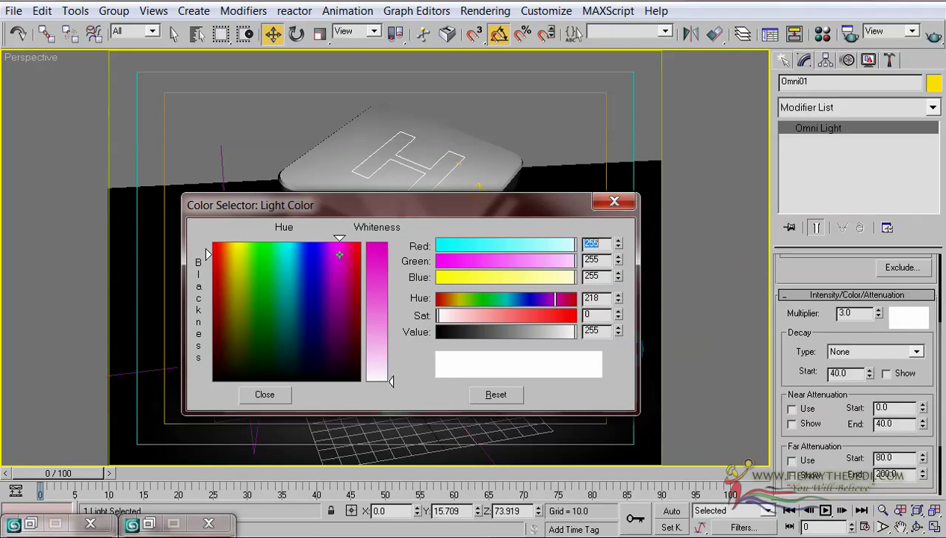
left_click(381, 290)
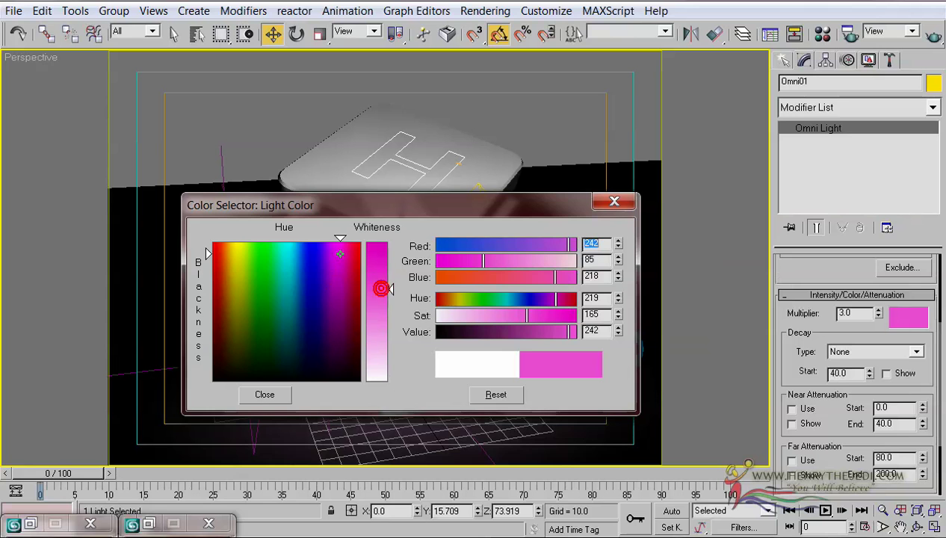
left_click(241, 395)
key("shift+q")
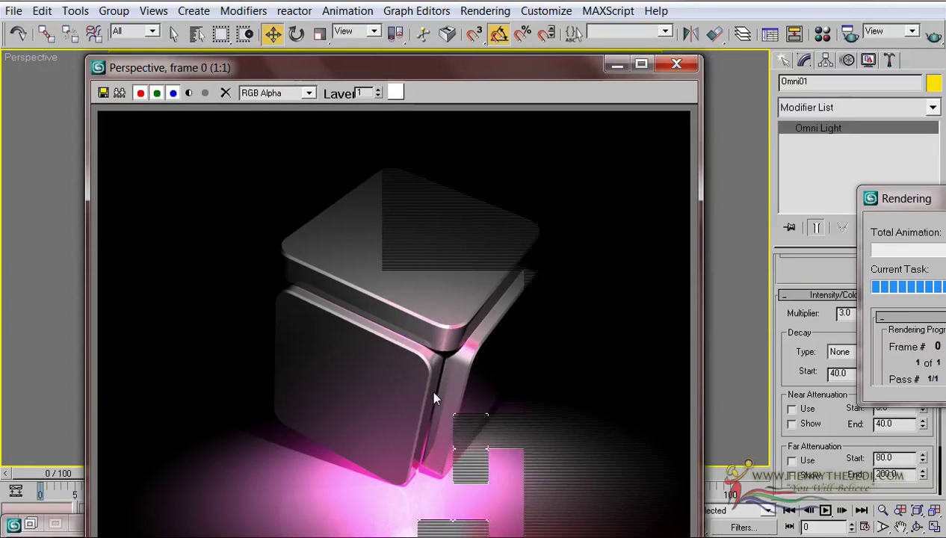
left_click(677, 65)
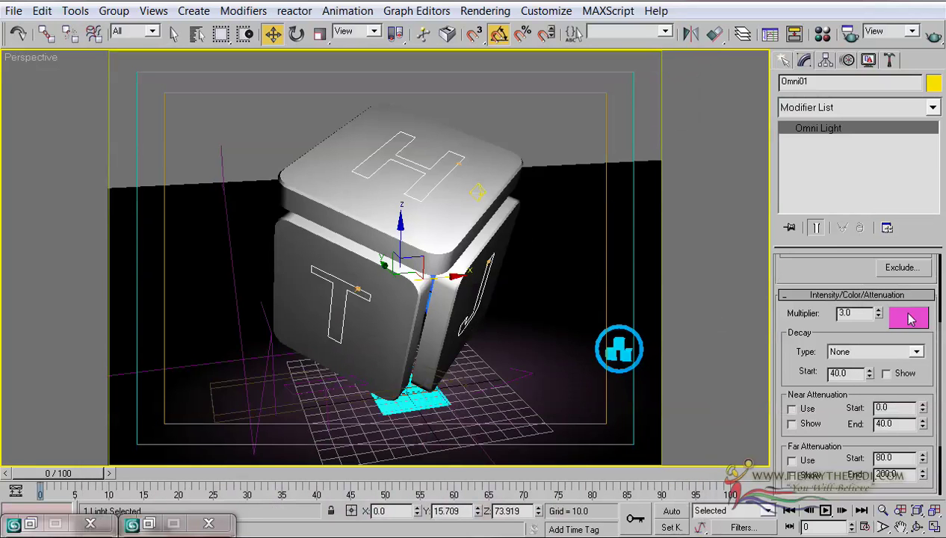
Try a green light colour (red 104, green 244, blue 85) on the omni light and render frame 0.
left_click(896, 317)
left_click(259, 251)
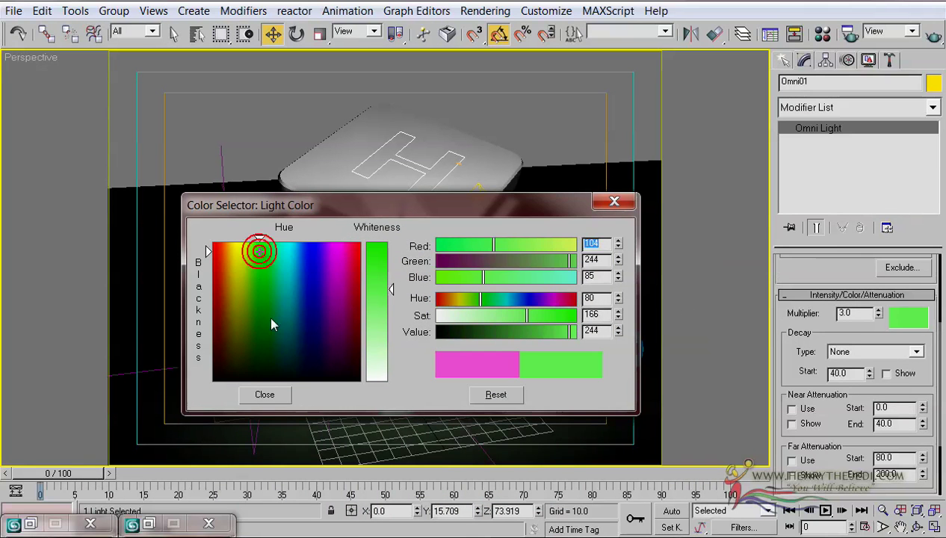
left_click(265, 395)
key("shift+q")
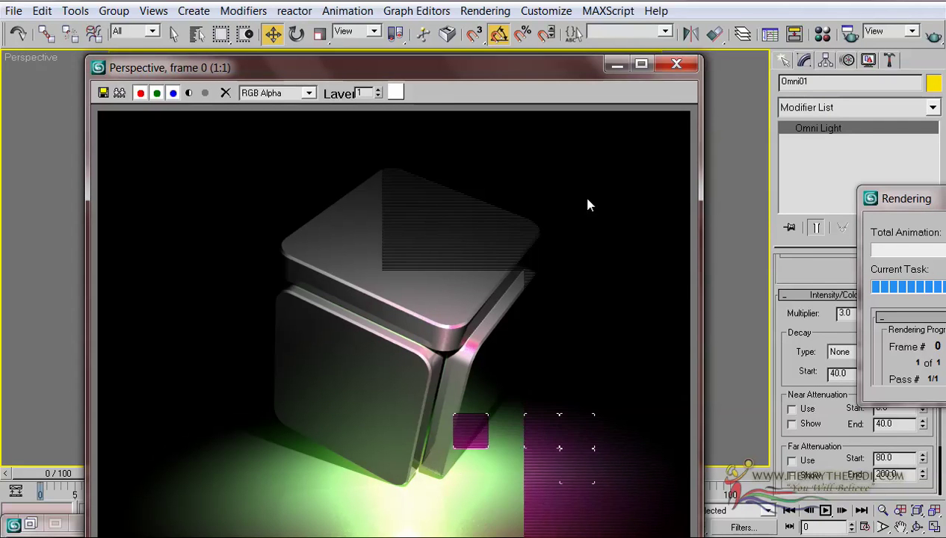
left_click(664, 68)
Set the omni light's colour to purple (red 212, green 85, blue 220).
left_click(909, 317)
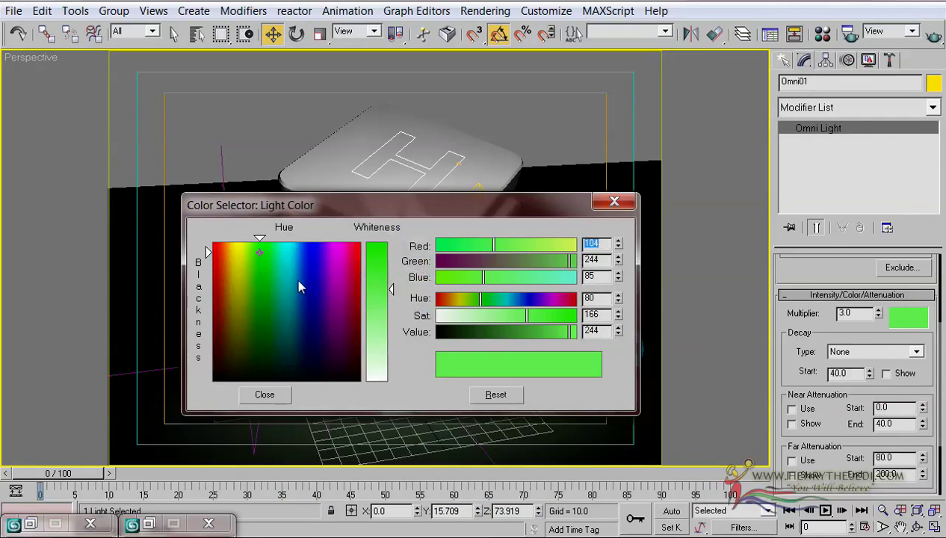
left_click(334, 271)
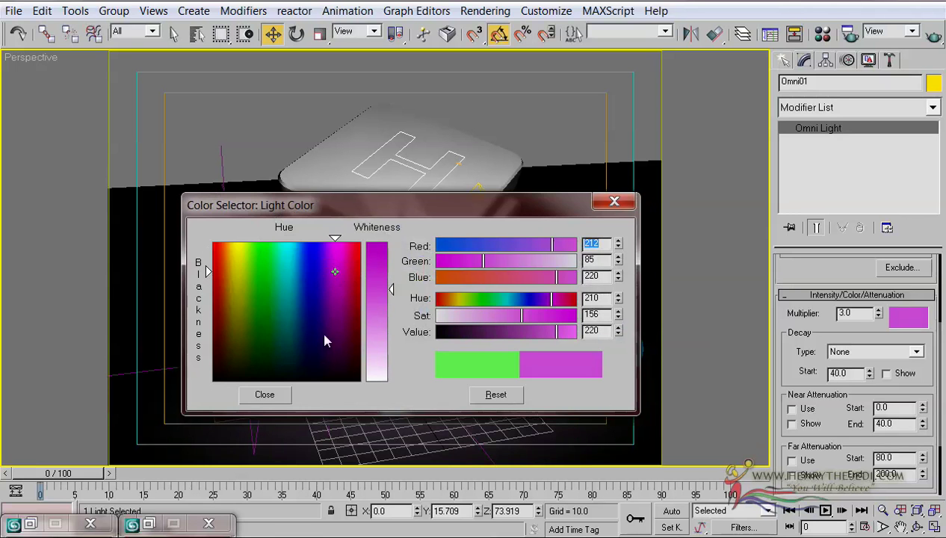
left_click(259, 399)
Go to frame 42 and render it to check the purple light coming through the cut letters.
left_click_drag(95, 474, 357, 484)
key("shift+q")
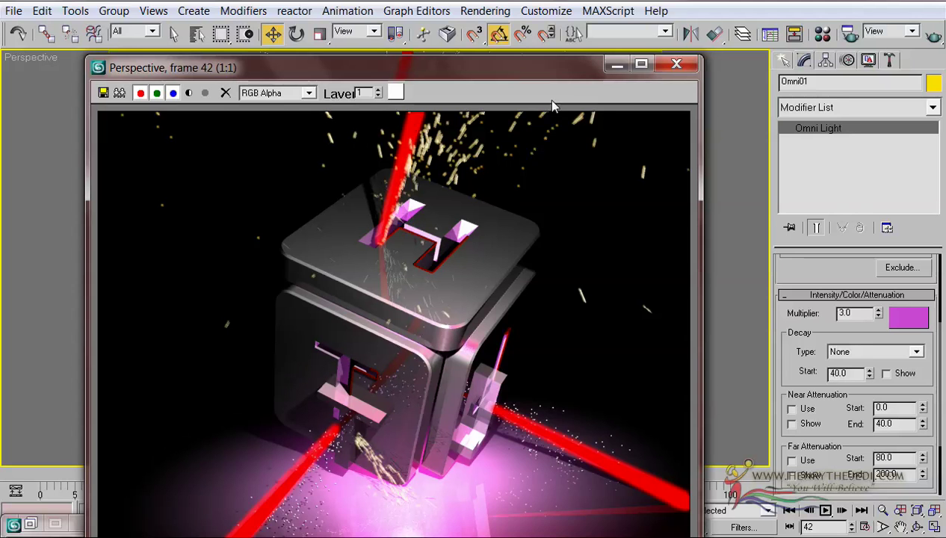
left_click(676, 66)
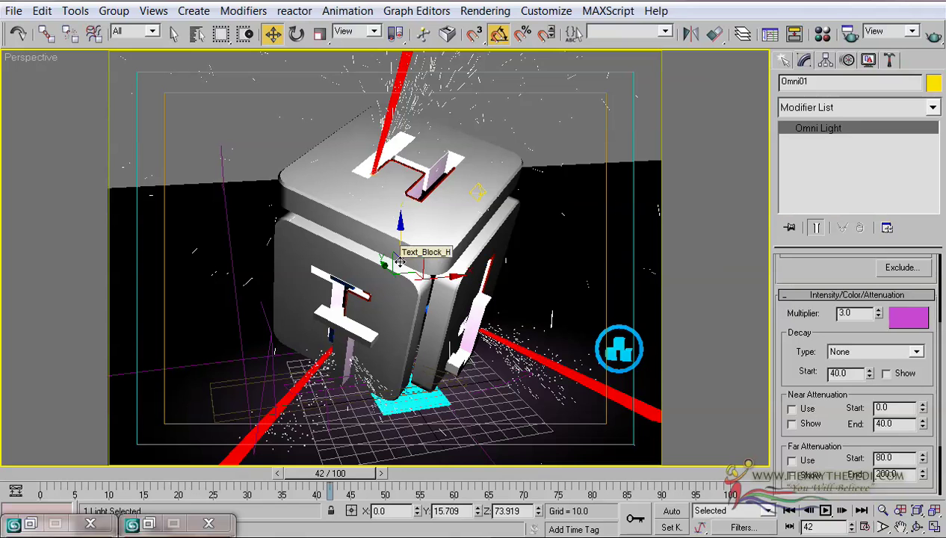
Select the Text_J object by name and go to frame 28 to examine its animation.
left_click(196, 34)
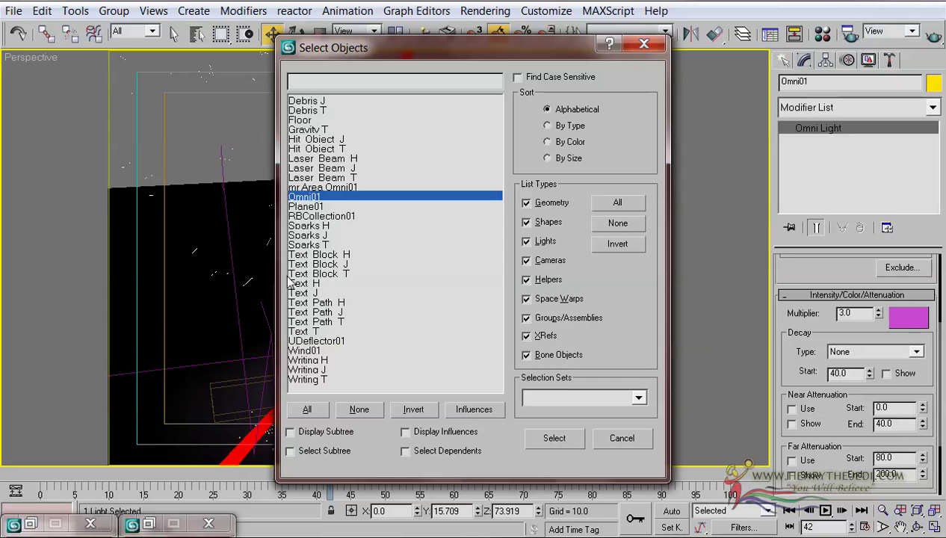
double_click(311, 293)
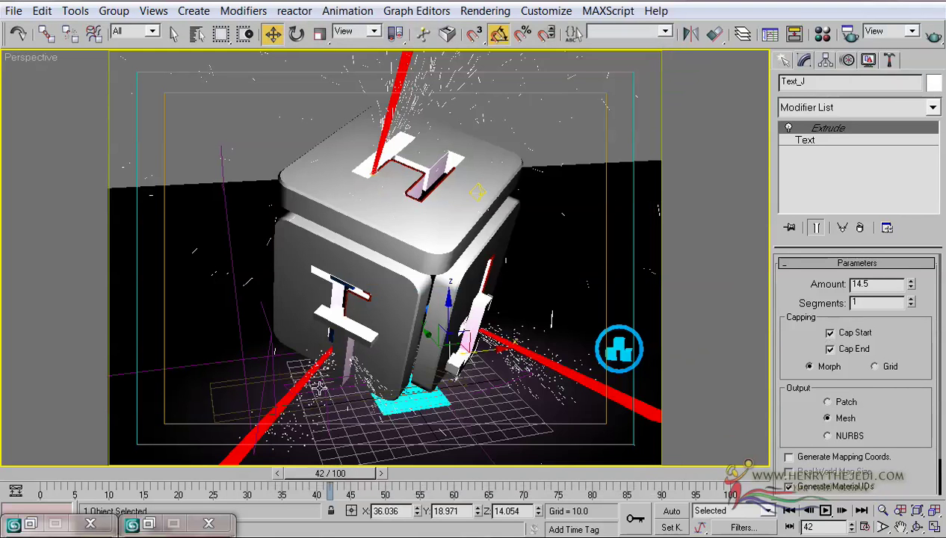
left_click_drag(330, 474, 243, 487)
key("w")
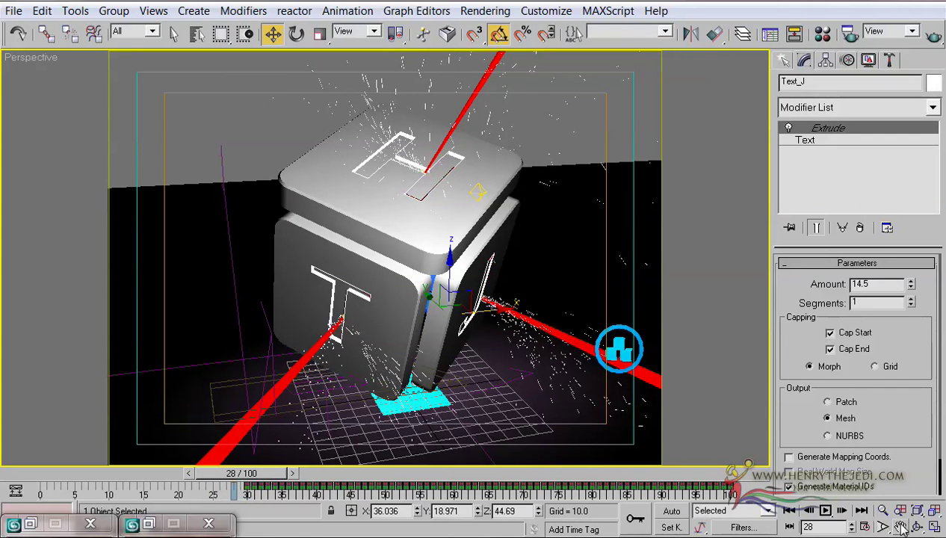
Set the animation's end time to frame 150 in the time configuration, without rescaling the existing keys.
left_click(866, 527)
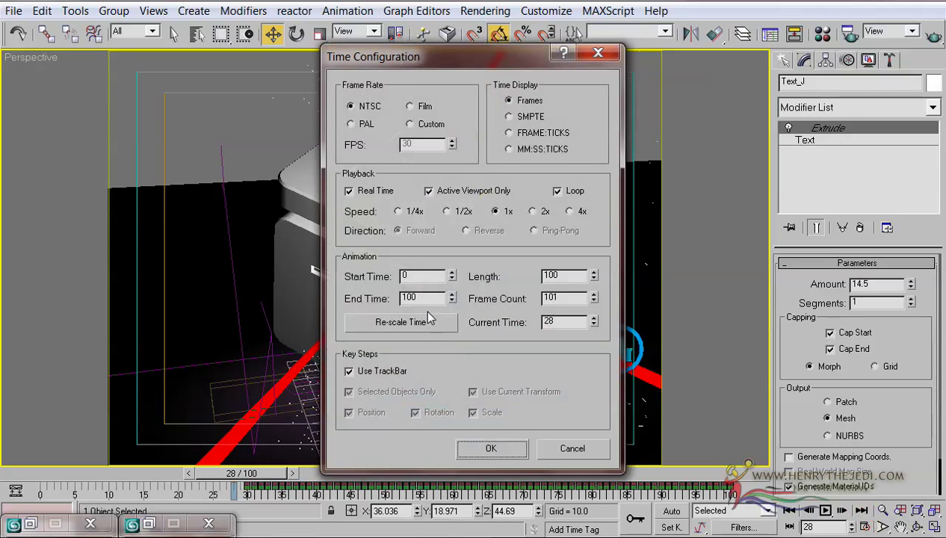
double_click(406, 298)
type("150")
key("Return")
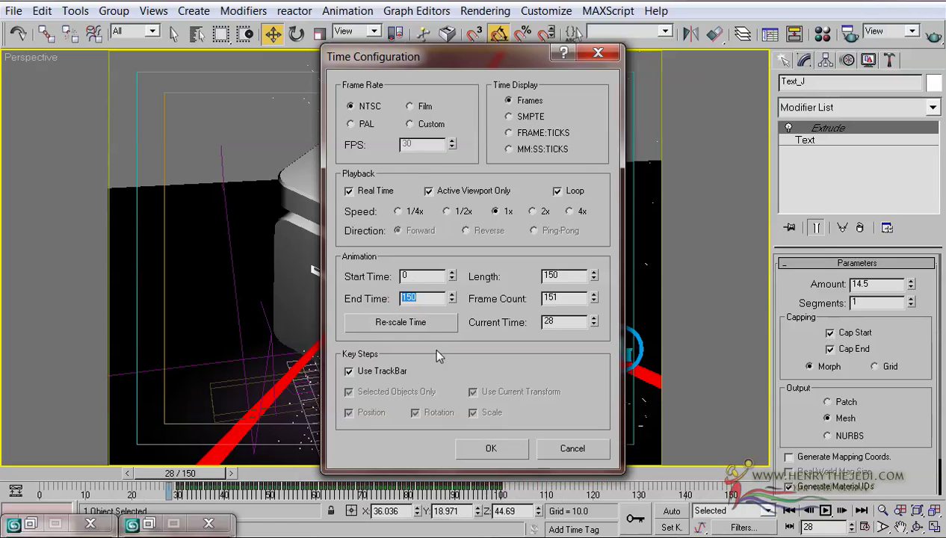
left_click(429, 324)
left_click(422, 378)
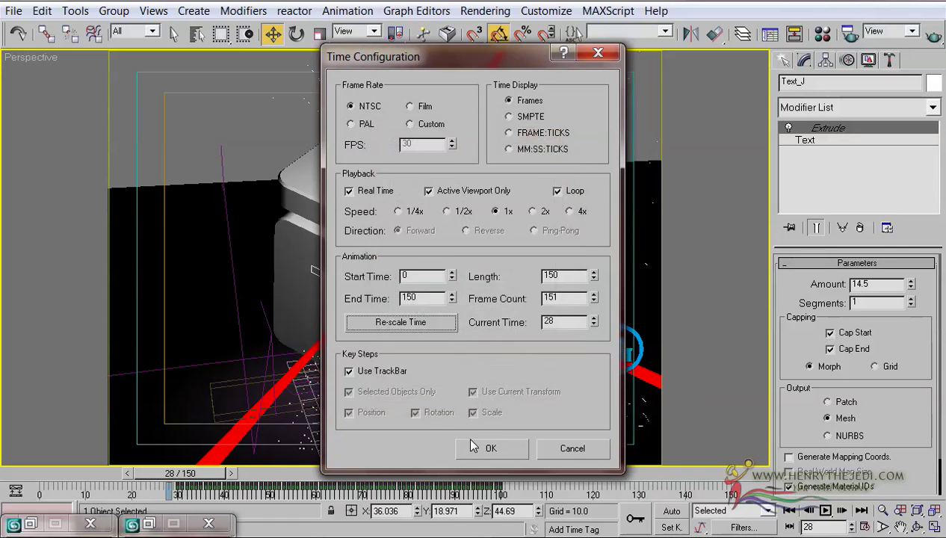
left_click(464, 447)
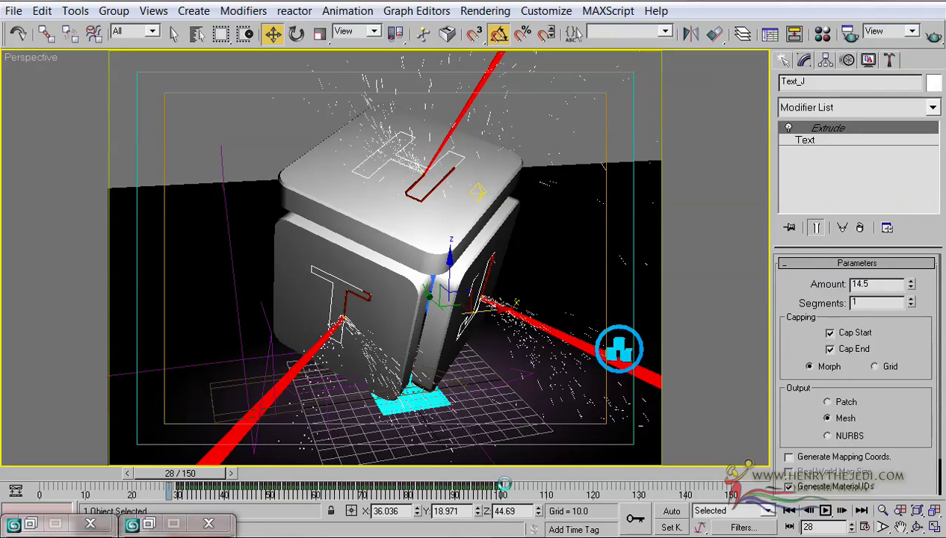
Select the Text_T object by name and shift all its animation keys so that they start at frame 44.
left_click(510, 496)
left_click_drag(252, 505, 187, 479)
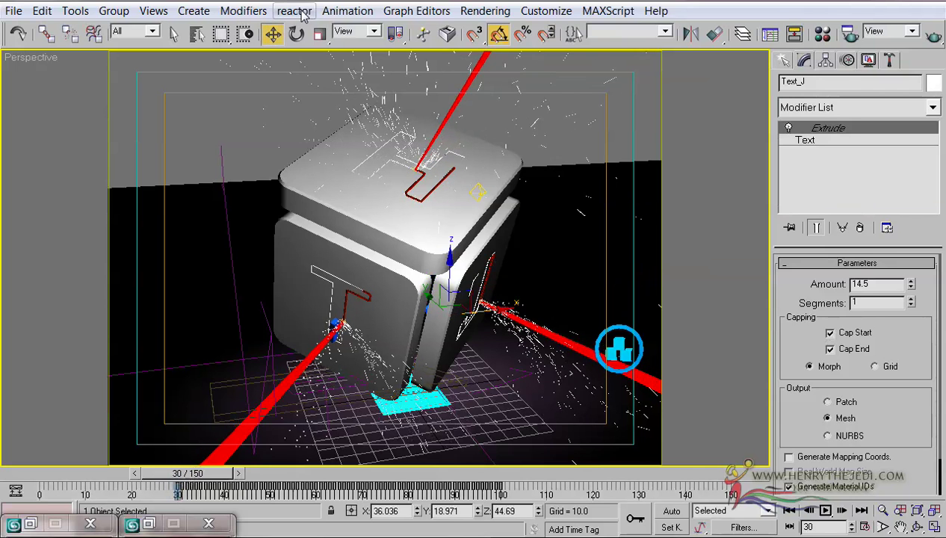
left_click(197, 33)
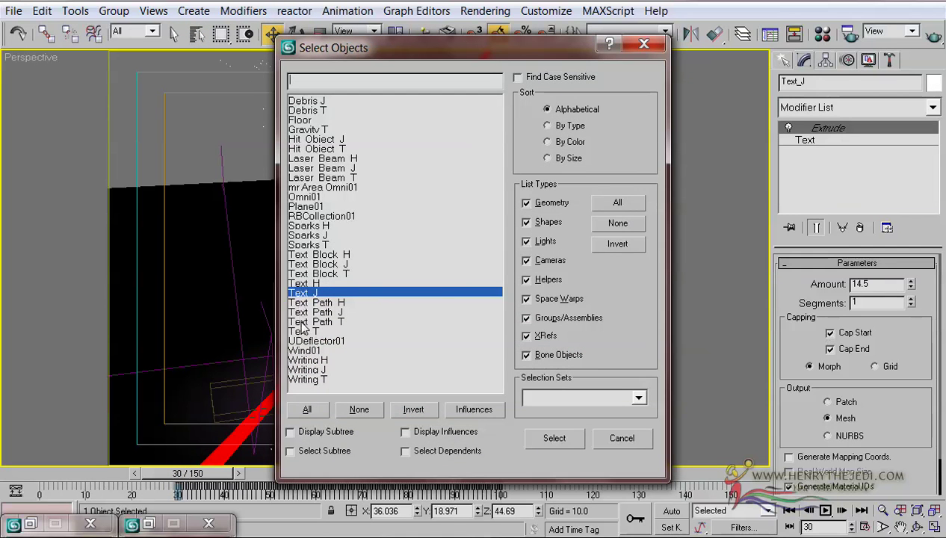
left_click(302, 331)
double_click(301, 331)
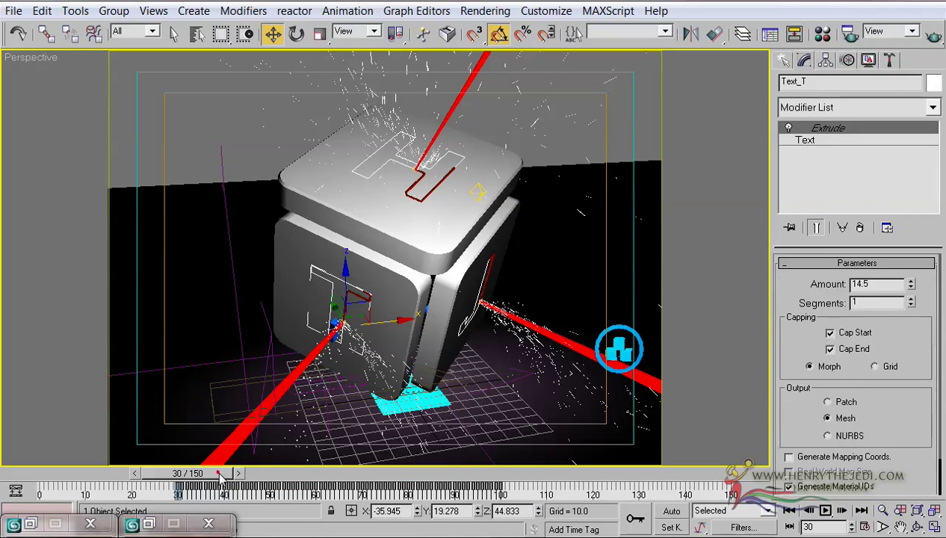
left_click_drag(221, 477, 235, 477)
scroll(389, 305, "up", 3)
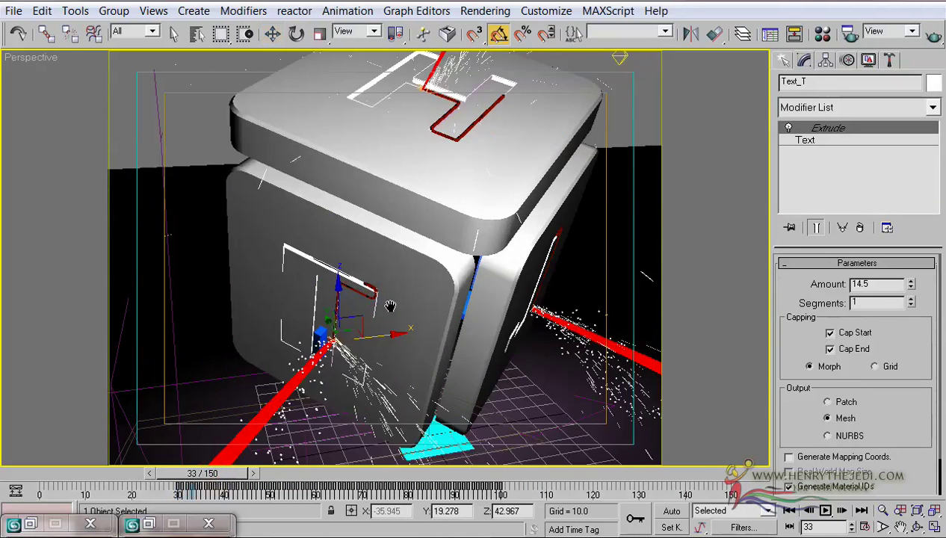
scroll(389, 306, "up", 2)
key("w")
key("q")
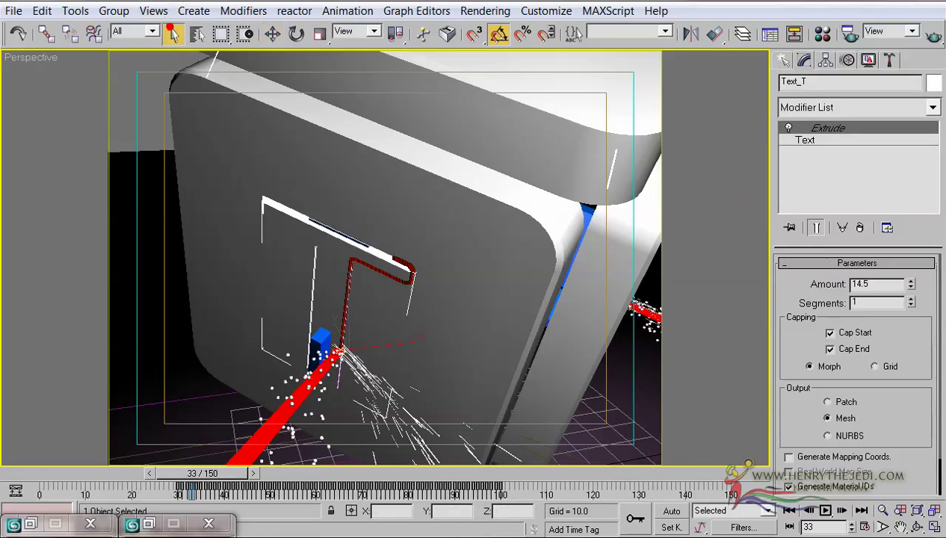
left_click_drag(230, 480, 281, 481)
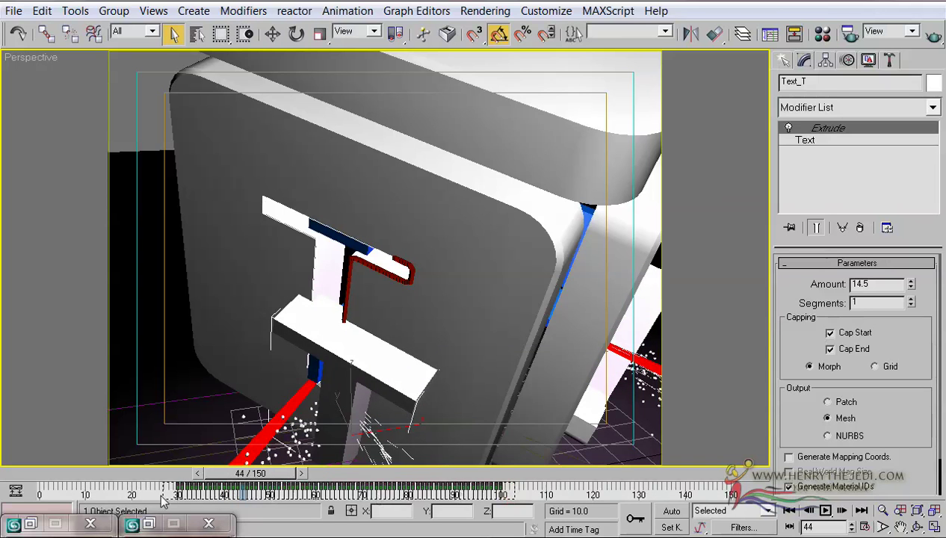
left_click_drag(177, 486, 254, 485)
left_click_drag(262, 484, 237, 479)
middle_click_drag(551, 259, 256, 216)
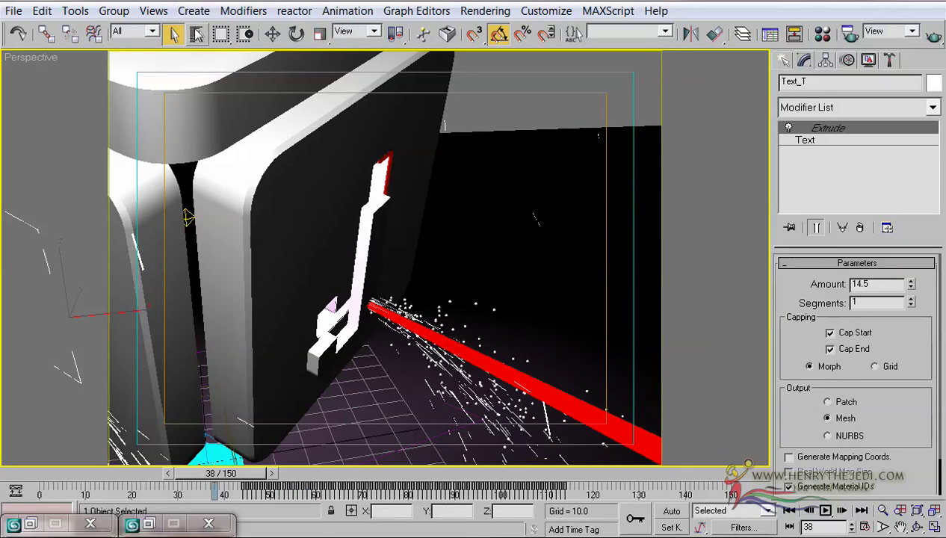
Select the Text_J object by name and delay its fall by shifting all its animation keys forward in time.
left_click(196, 33)
left_click(306, 293)
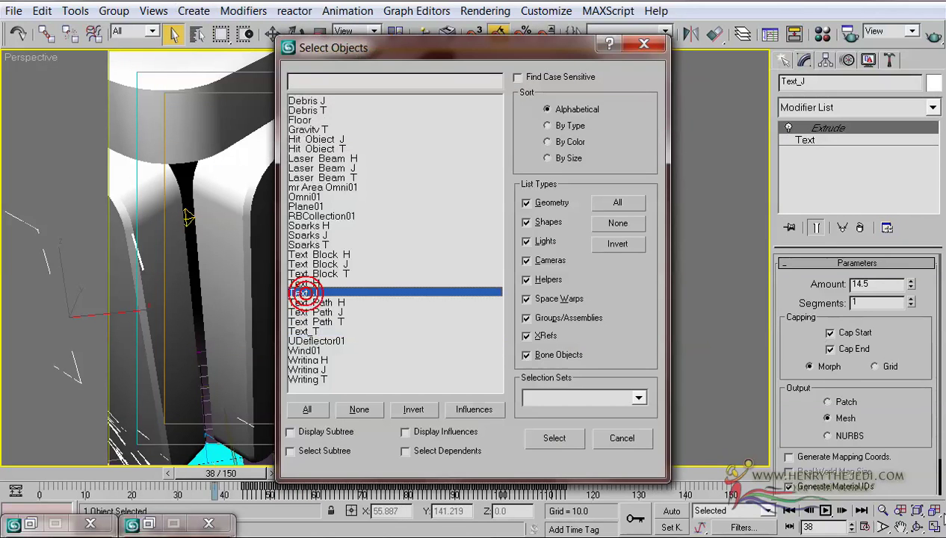
left_click(304, 293)
key("e")
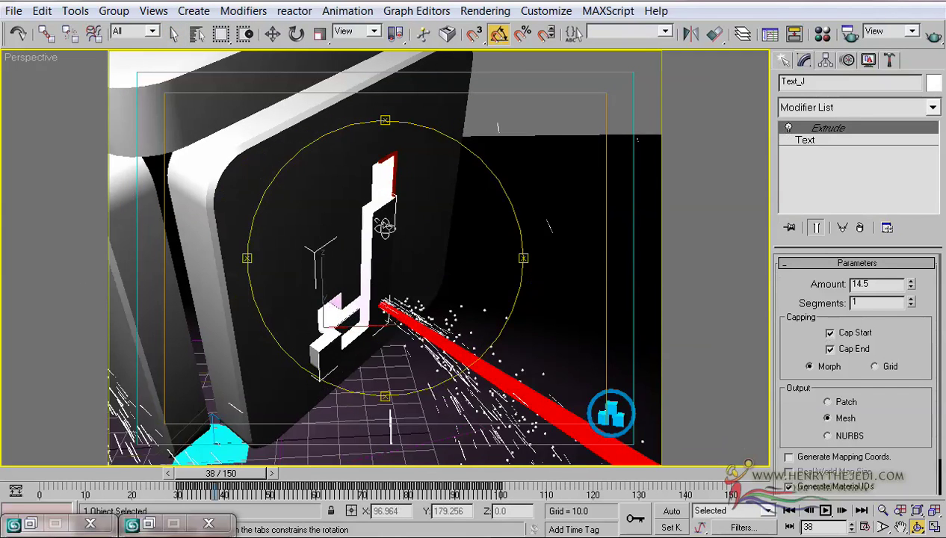
left_click_drag(424, 263, 411, 255)
left_click(169, 36)
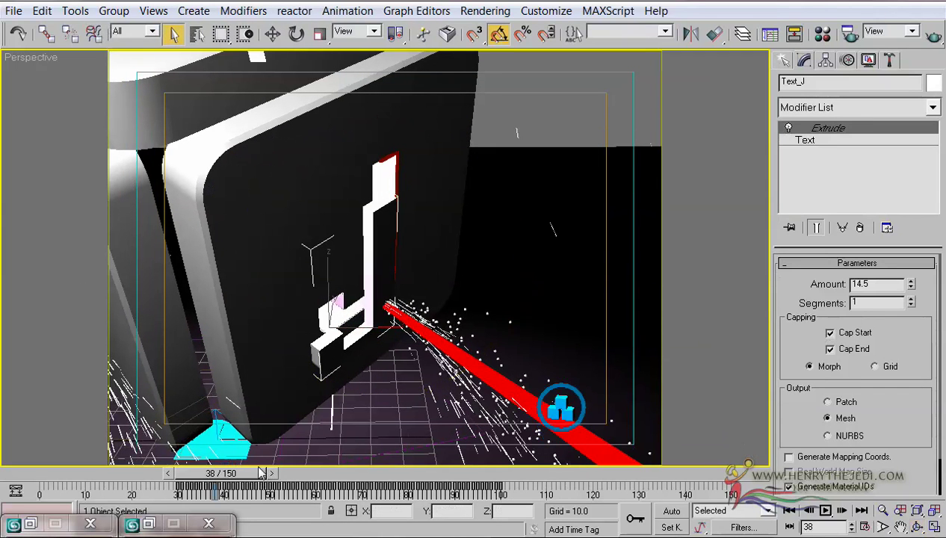
left_click_drag(204, 476, 531, 487)
left_click_drag(108, 487, 304, 481)
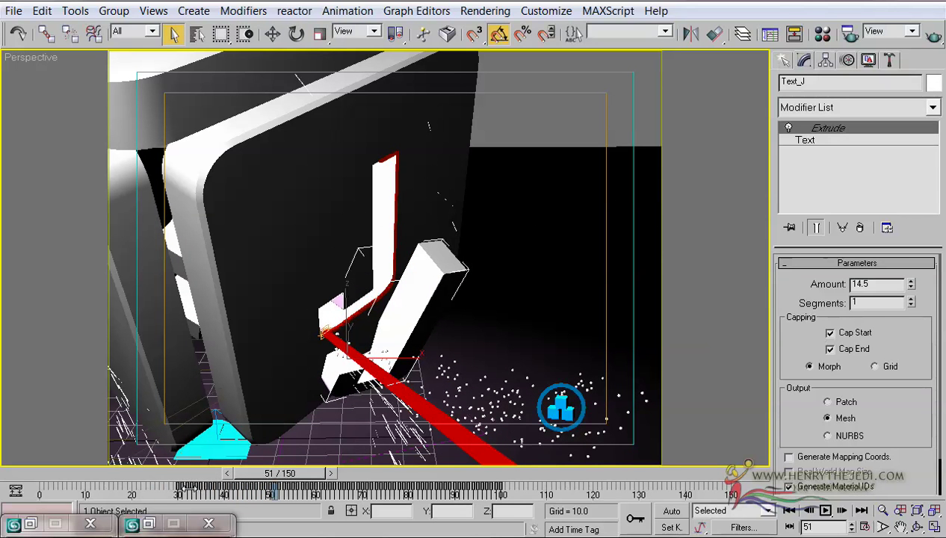
left_click_drag(180, 490, 378, 486)
Select the Text_H object by name and shift all its animation keys so that they start at frame 53.
middle_click_drag(546, 282, 330, 142)
middle_click_drag(346, 182, 380, 238)
left_click(194, 39)
left_click(313, 283)
double_click(313, 283)
left_click_drag(177, 479, 298, 486)
left_click_drag(149, 483, 661, 489)
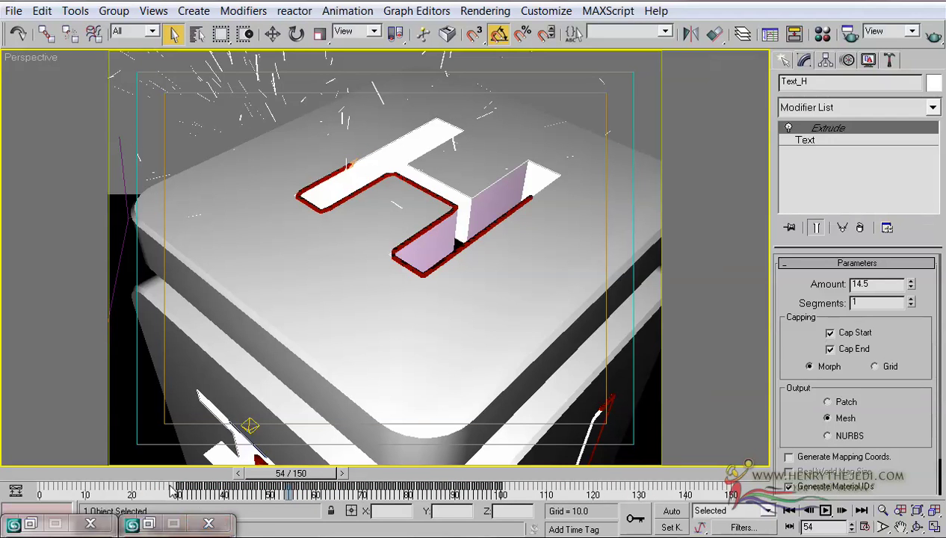
left_click_drag(178, 489, 362, 490)
left_click(240, 473)
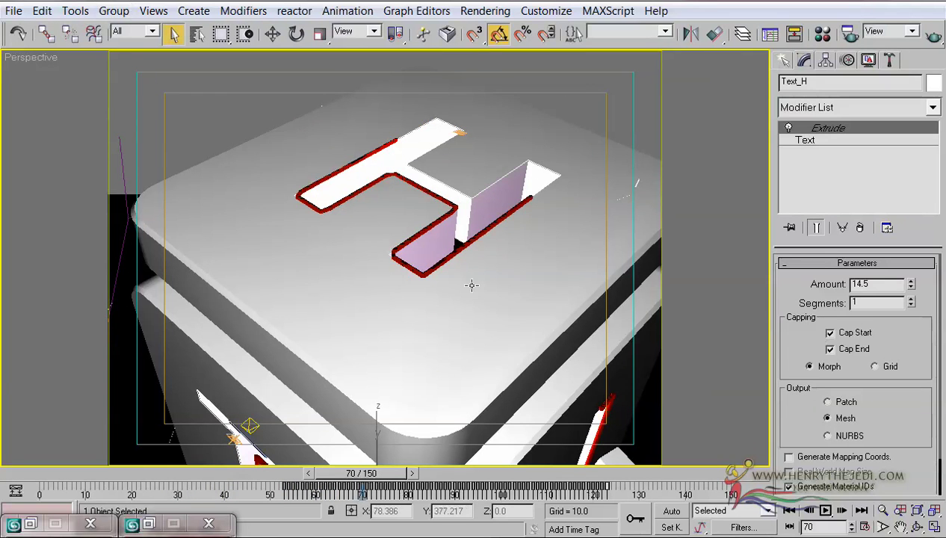
Scrub the animation to frame 116 to check the falling letters, and return to frame 34.
scroll(461, 232, "down", 5)
middle_click_drag(365, 381, 362, 351)
left_click_drag(491, 475, 570, 473)
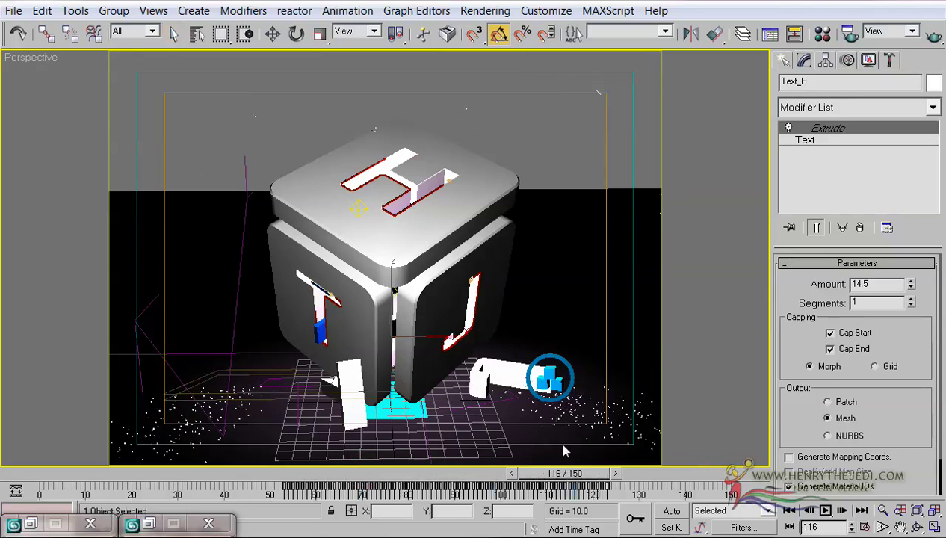
scroll(391, 298, "up", 3)
left_click(186, 481)
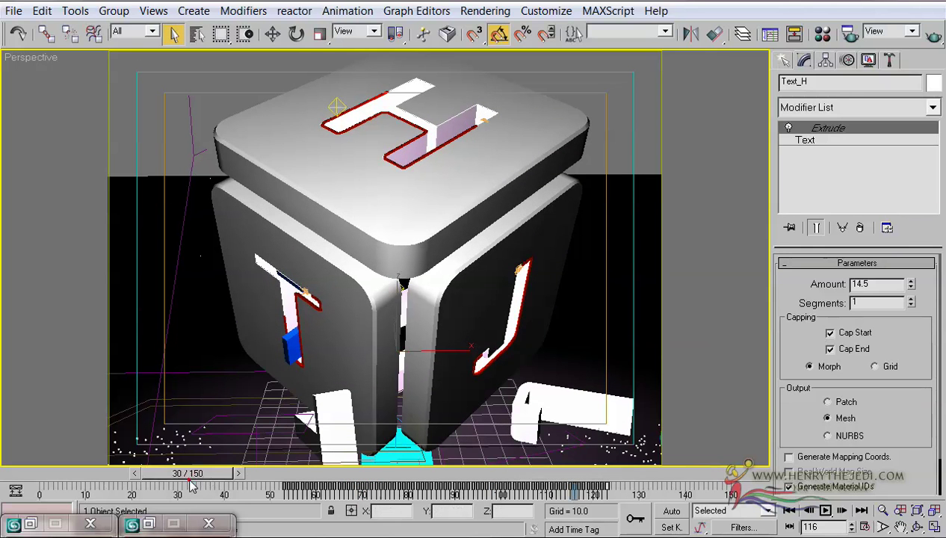
left_click_drag(186, 478, 215, 482)
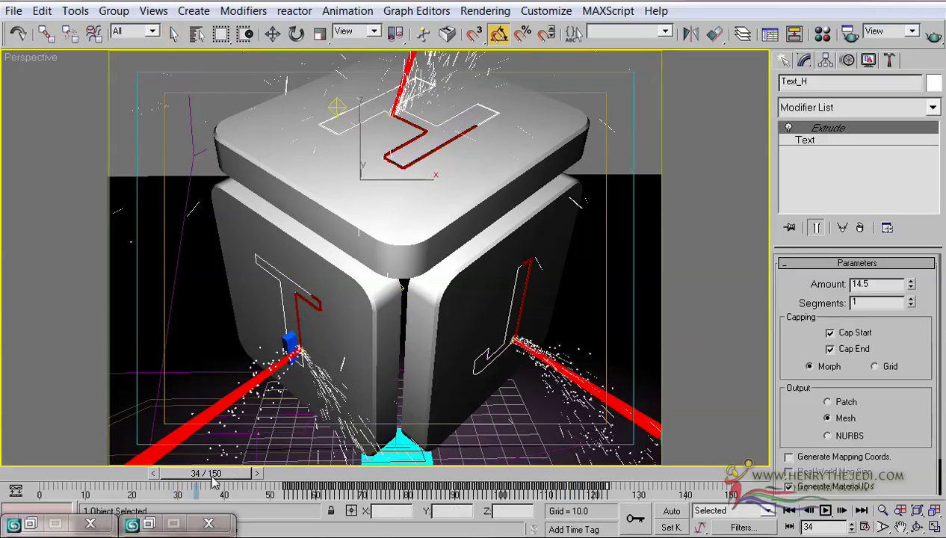
Frame the whole cube in the perspective view and render frame 34 to check the lasers and sparks.
scroll(388, 299, "down", 3)
scroll(388, 298, "up", 3)
middle_click_drag(388, 298, 658, 359)
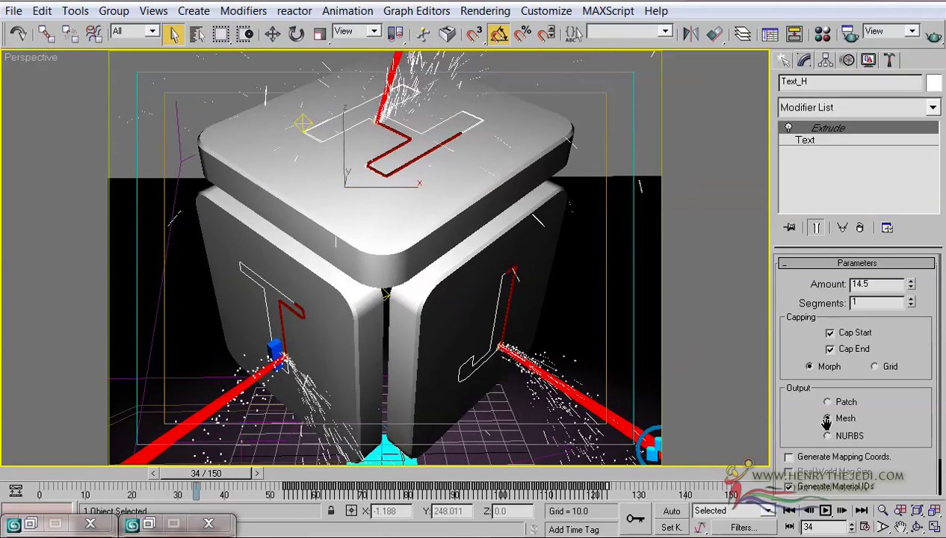
left_click_drag(431, 204, 433, 225)
key("shift+q")
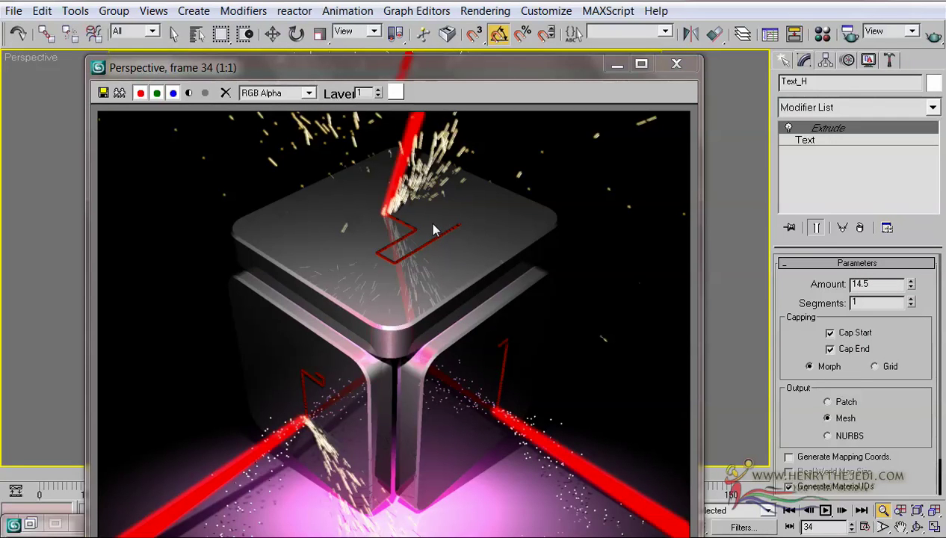
left_click_drag(561, 65, 560, 46)
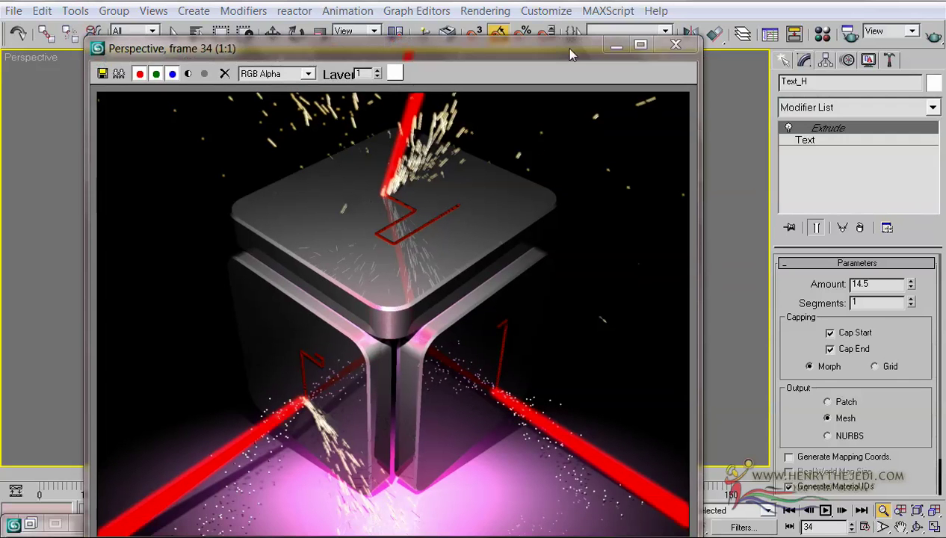
left_click(623, 47)
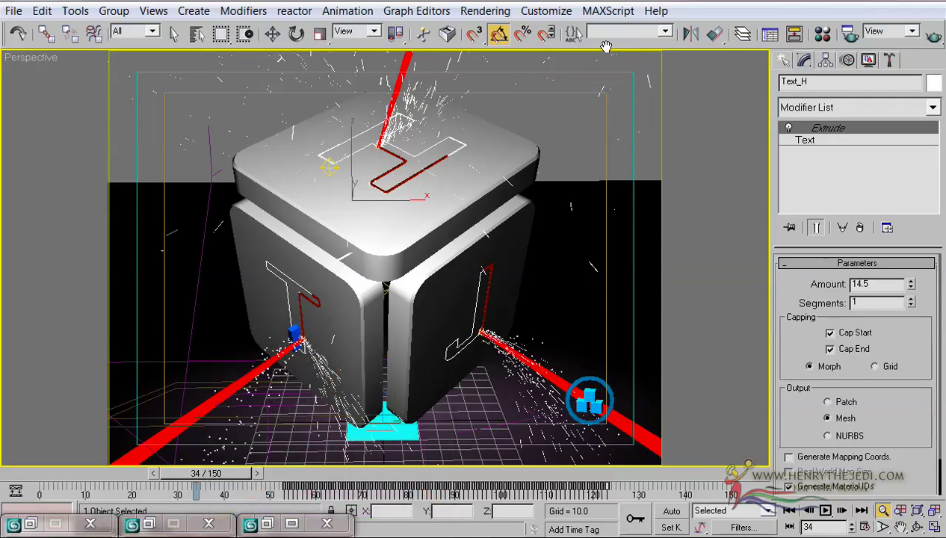
Set the render output size to the HDTV (video) preset at 1280x720.
left_click(845, 33)
left_click(583, 289)
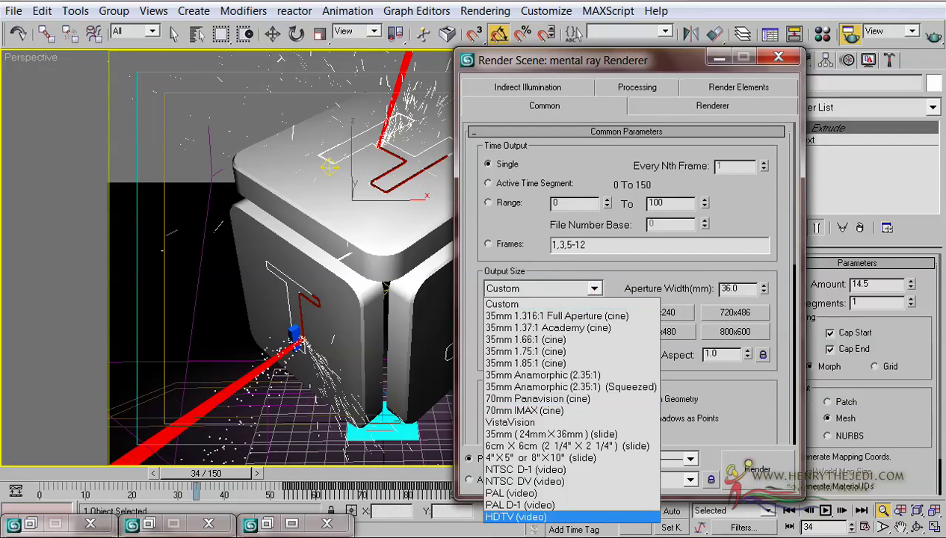
left_click(559, 516)
left_click(652, 331)
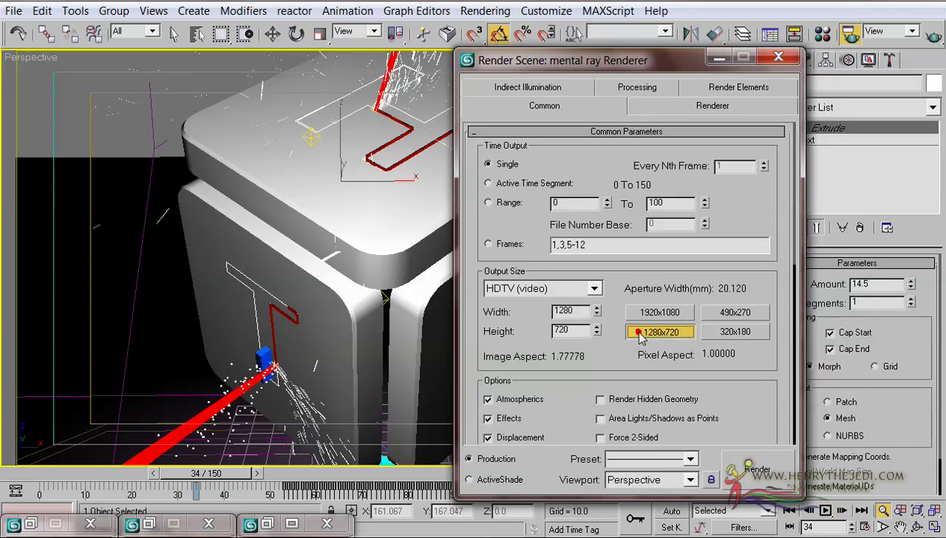
left_click(720, 56)
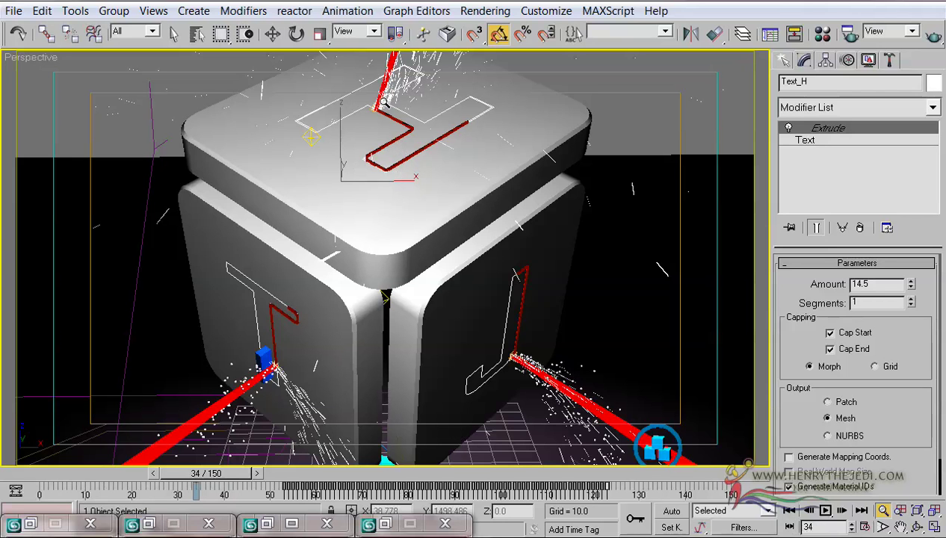
Reframe the cube with more space around it for the wide format, go to frame 0 and create a camera from the perspective view.
left_click_drag(481, 200, 480, 219)
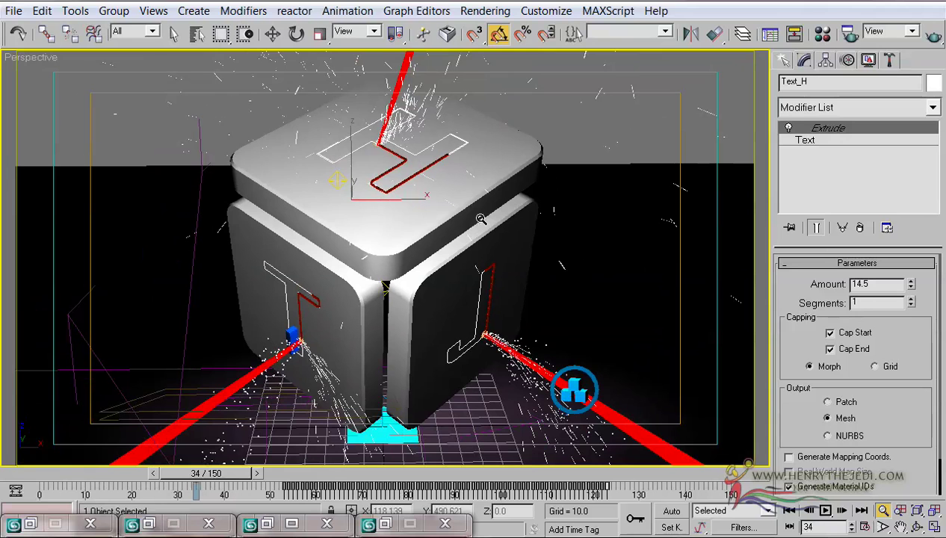
left_click_drag(466, 210, 467, 213)
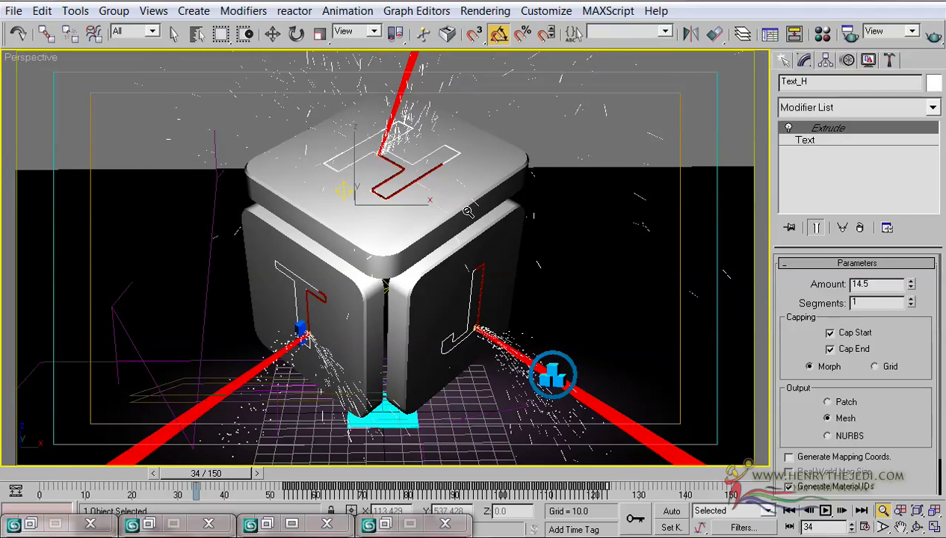
left_click(170, 35)
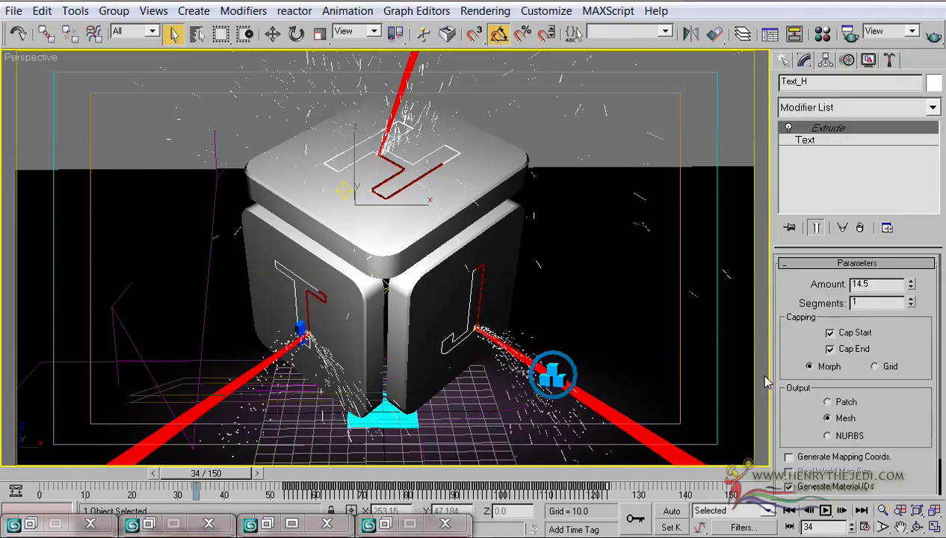
left_click(789, 509)
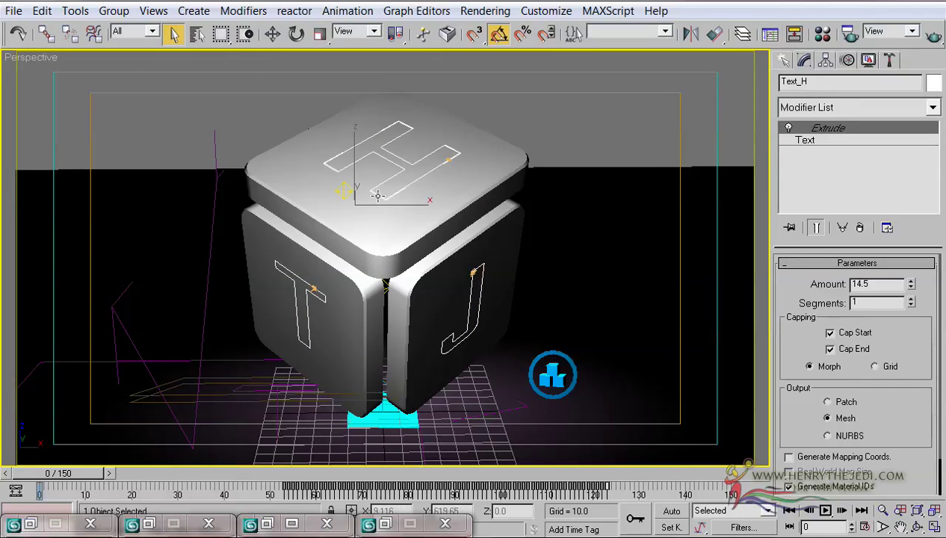
left_click(150, 10)
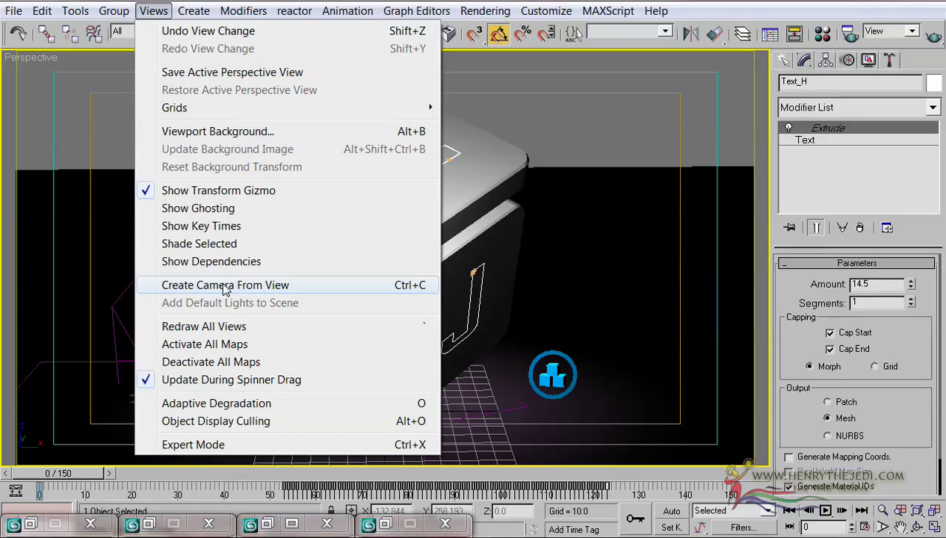
left_click(253, 289)
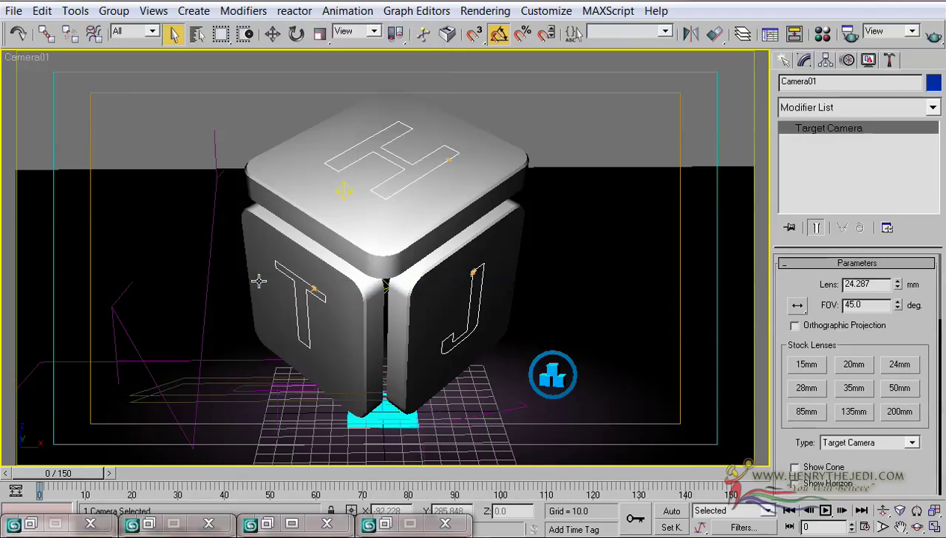
Select Camera01.Target in the four-view layout and set its X position to 0.
left_click(934, 527)
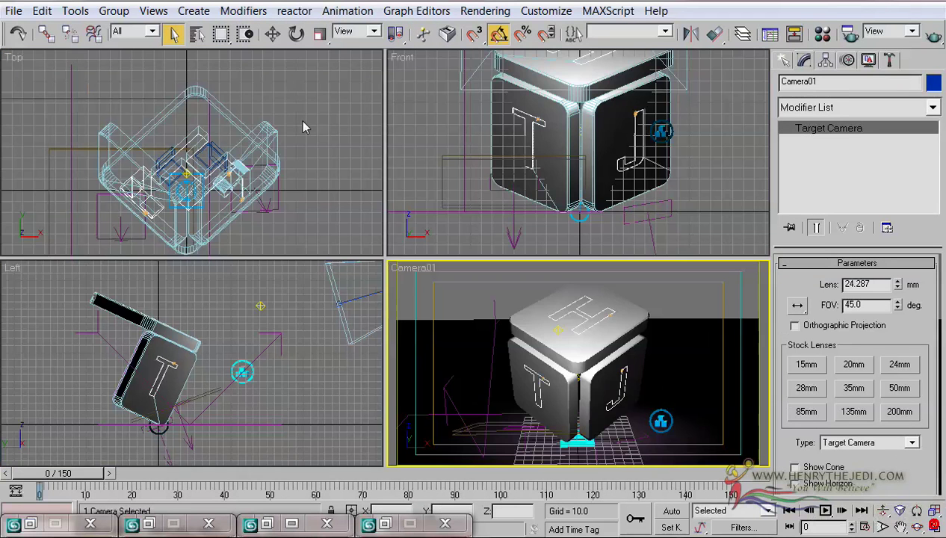
left_click(199, 36)
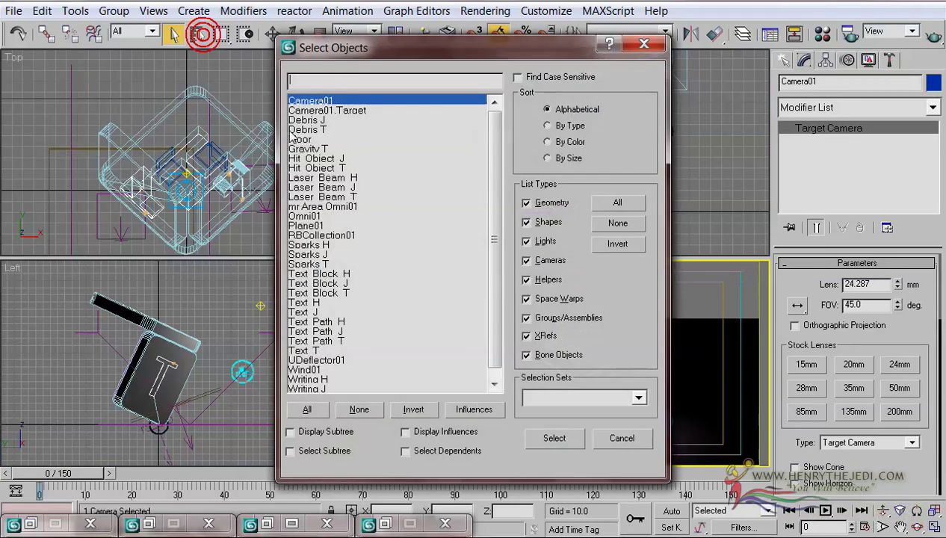
double_click(308, 111)
left_click(273, 33)
scroll(250, 142, "down", 4)
scroll(252, 148, "down", 3)
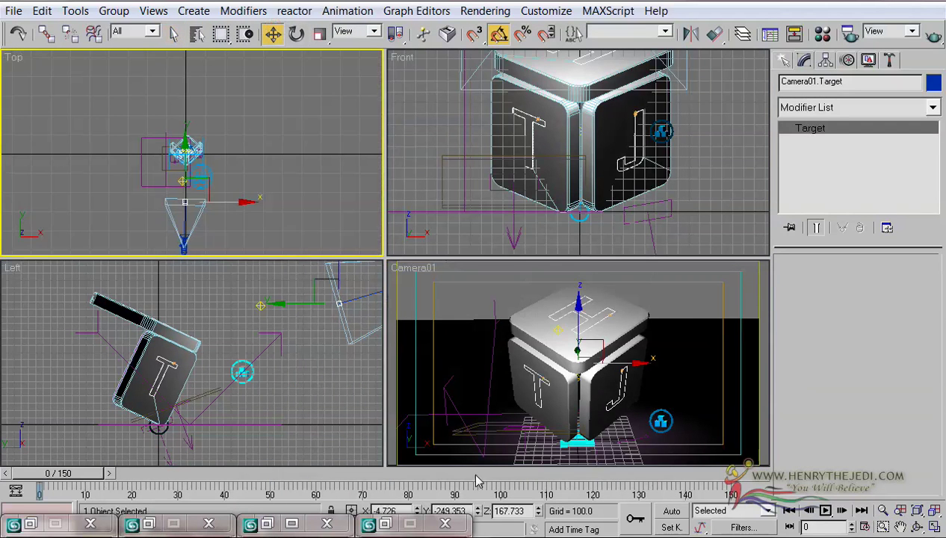
right_click(416, 509)
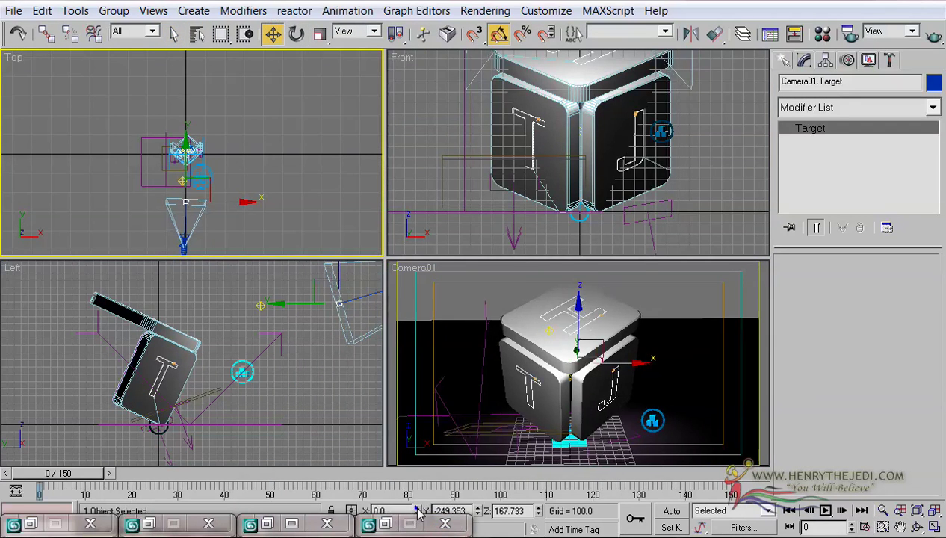
Close the four minimized render windows and set the camera target's Y and Z positions to 0.
left_click(444, 523)
left_click(326, 523)
left_click(208, 523)
left_click(89, 522)
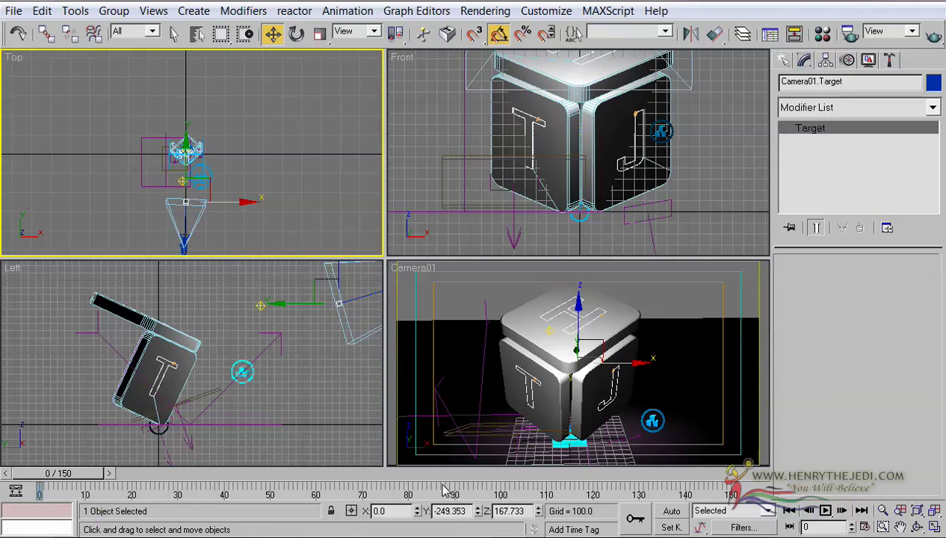
right_click(473, 511)
right_click(538, 510)
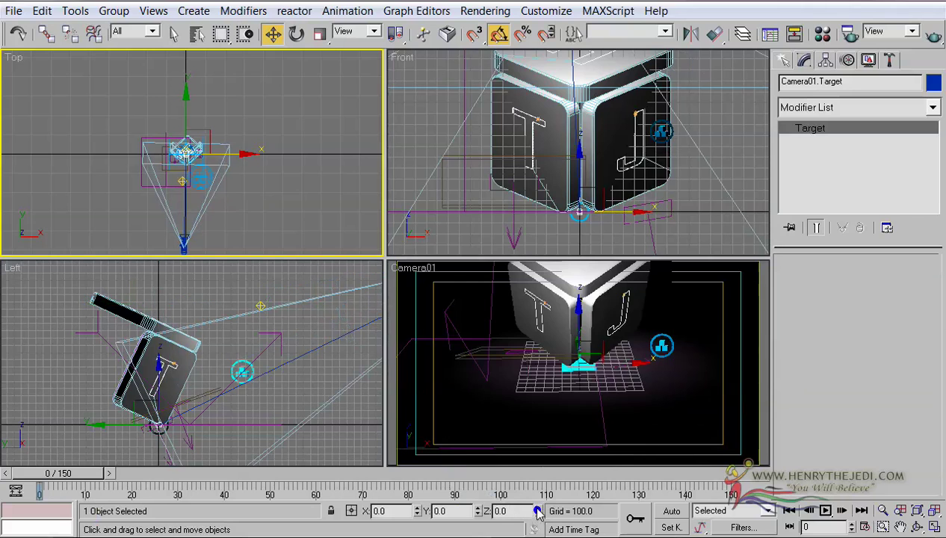
Raise the camera target in the front view to the middle of the cube, at a Z position of about 99.
right_click(603, 224)
scroll(603, 224, "down", 3)
left_click_drag(571, 172, 571, 110)
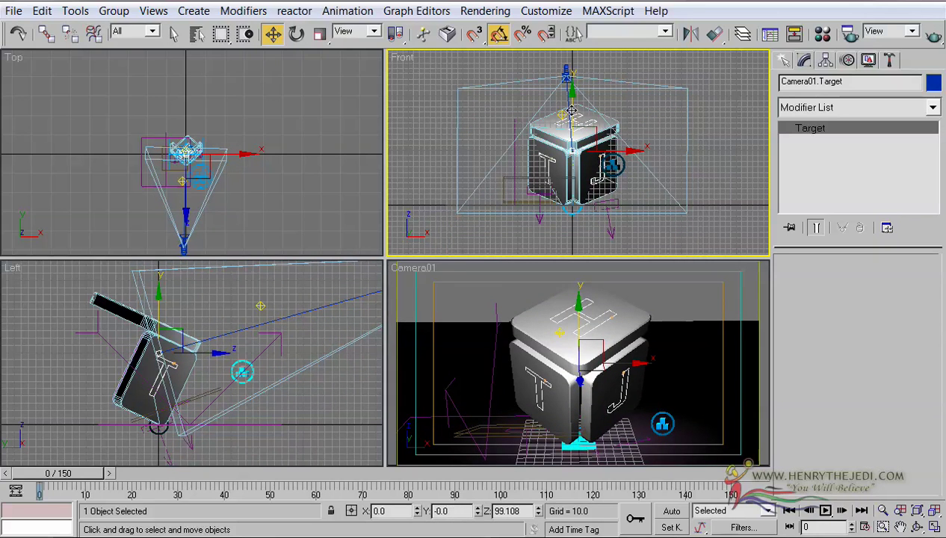
Select Camera01 and adjust its height in the front view to a Z position of about 230.
middle_click_drag(148, 198, 170, 182)
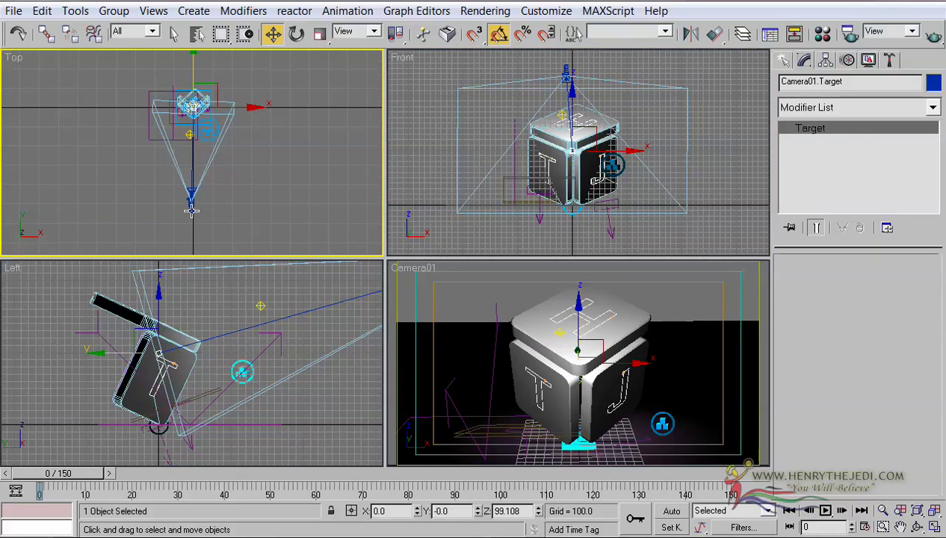
left_click(191, 206)
middle_click_drag(667, 110, 672, 171)
mouse_move(569, 81)
left_mouse_down()
mouse_move(571, 138)
mouse_move(571, 96)
left_mouse_up()
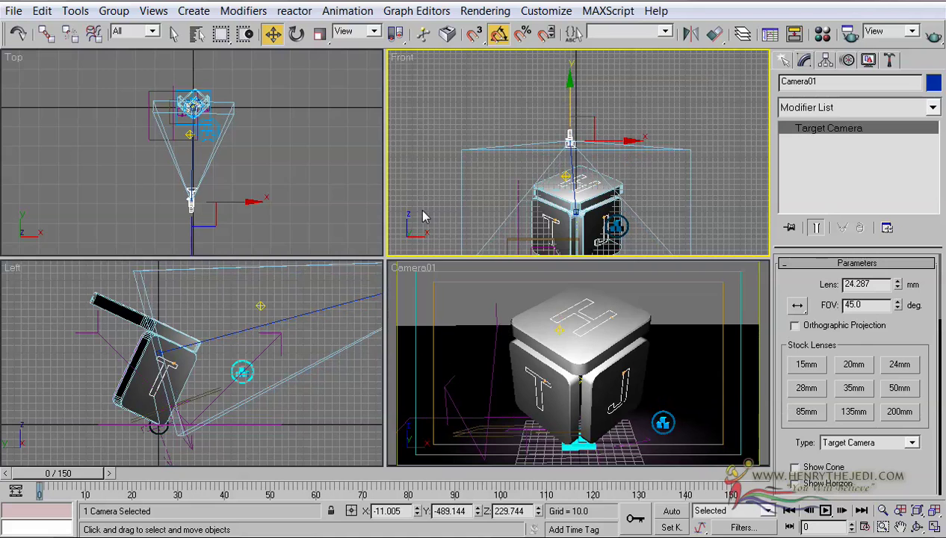
Maximize the camera view and orbit the camera around the cube to a tilted starting angle facing the H and T sides.
right_click(292, 152)
right_click(461, 311)
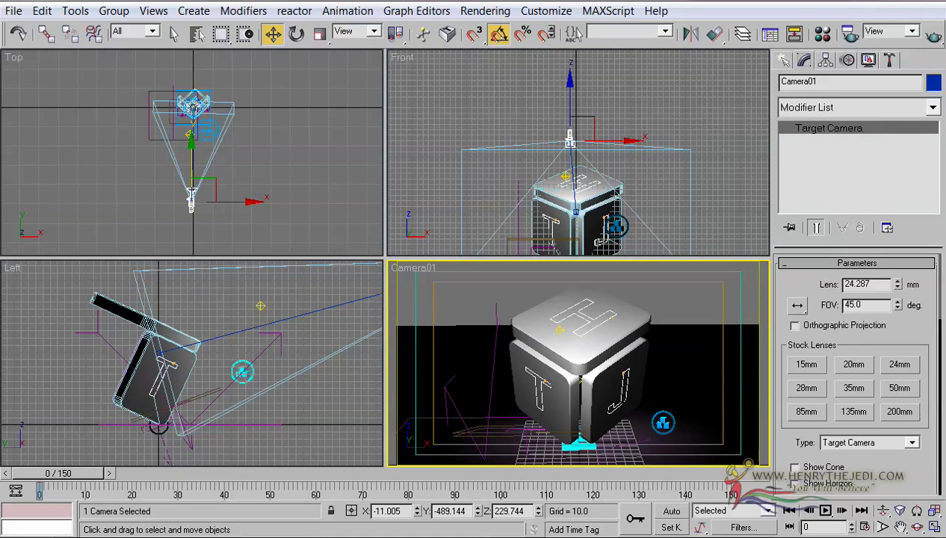
left_click(933, 527)
left_click(916, 527)
left_click_drag(201, 269, 270, 297)
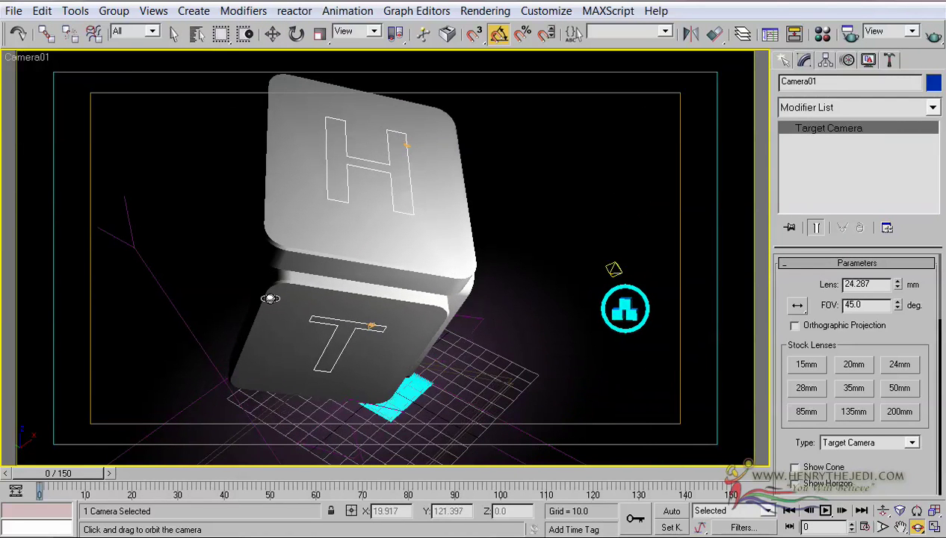
Select both Camera01 and Camera01.Target and turn on automatic keyframing at frame 0.
left_click(173, 35)
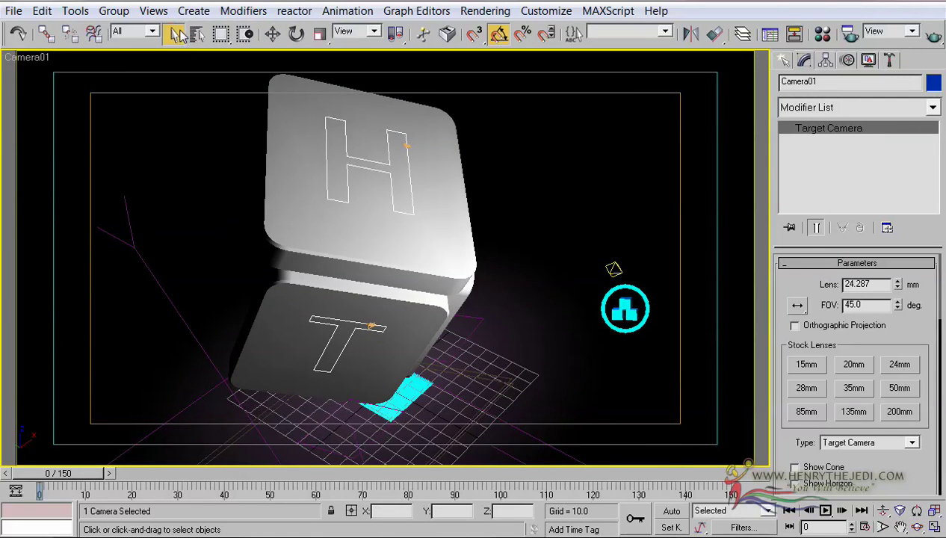
left_click(197, 33)
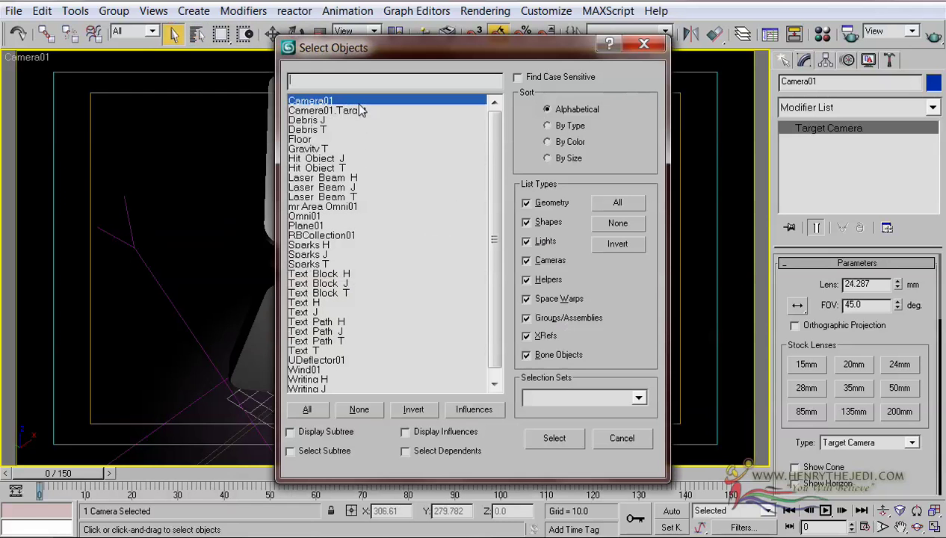
left_click(360, 111, "ctrl")
left_click(552, 438)
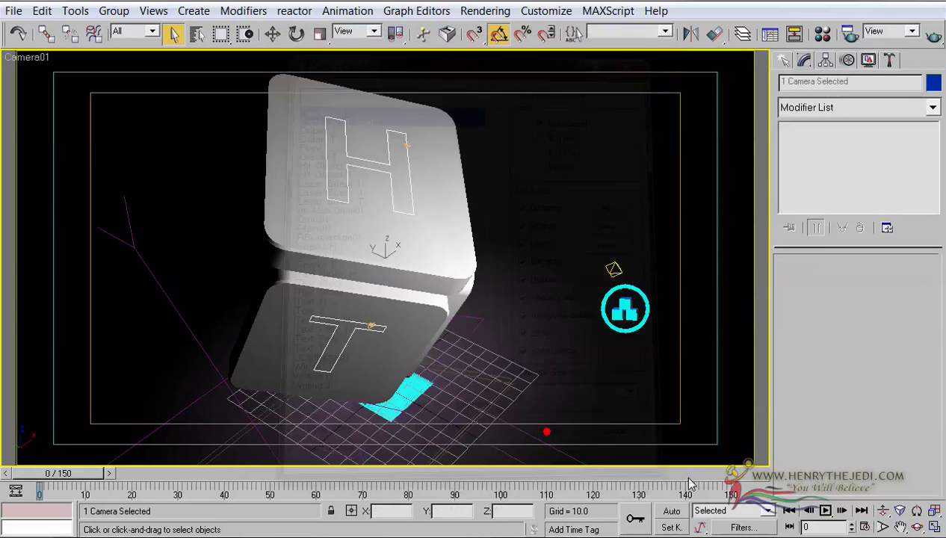
left_click(670, 511)
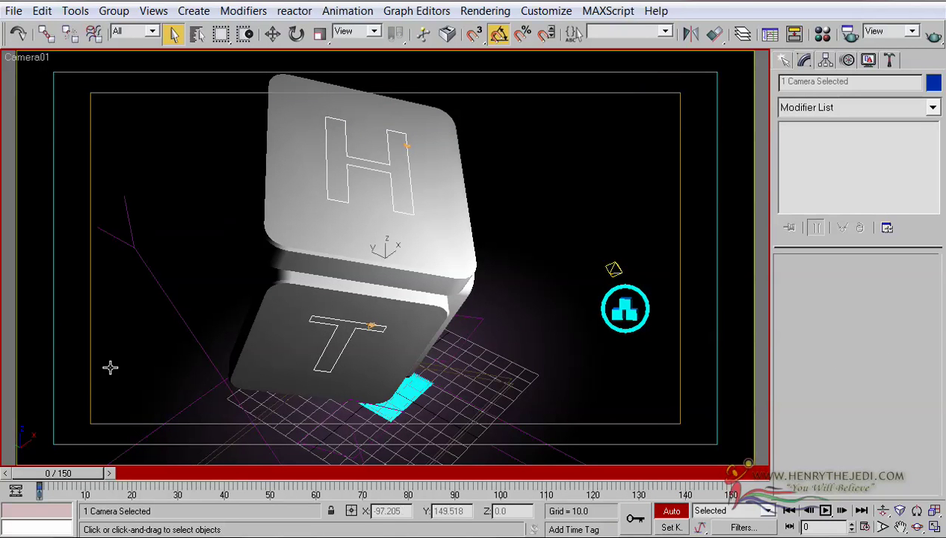
Render frame 0 from the camera to check the starting shot, and close the render.
key("shift+q")
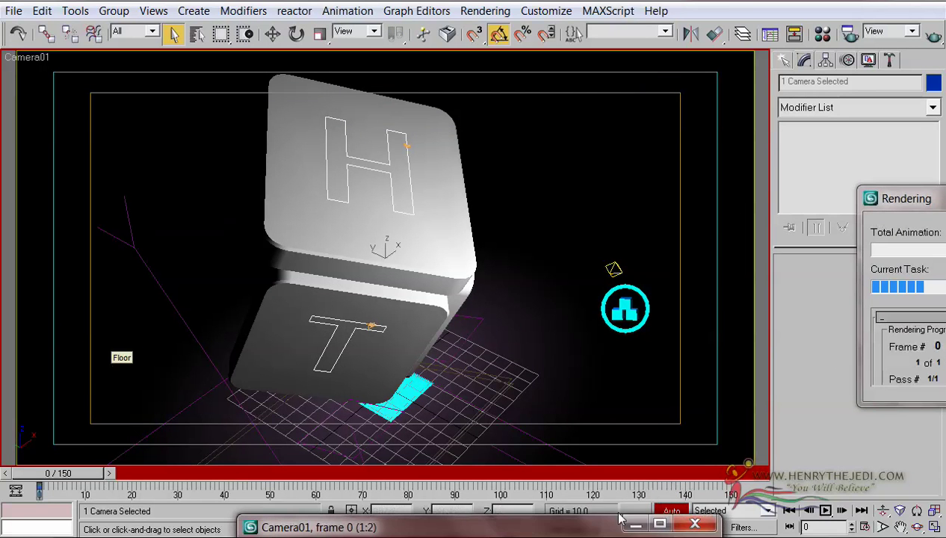
left_click_drag(582, 528, 540, 111)
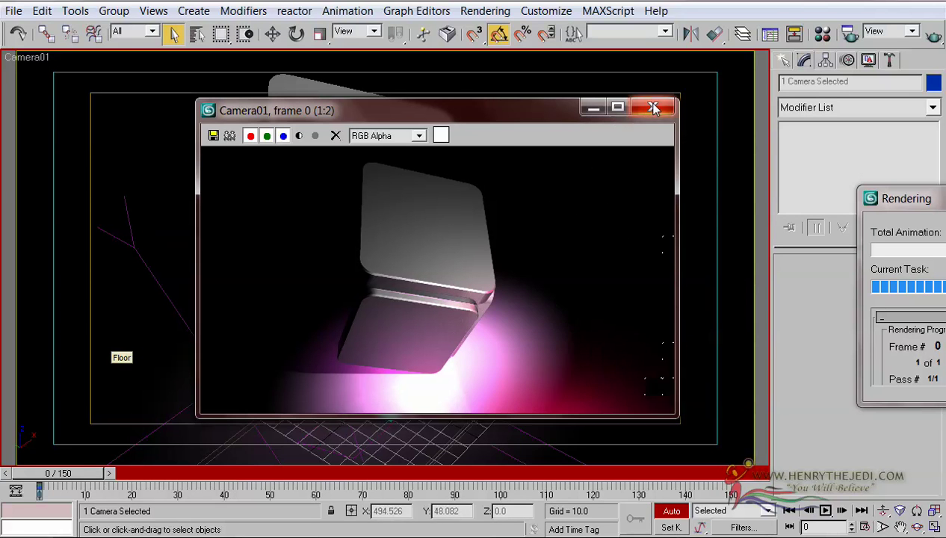
left_click(541, 372)
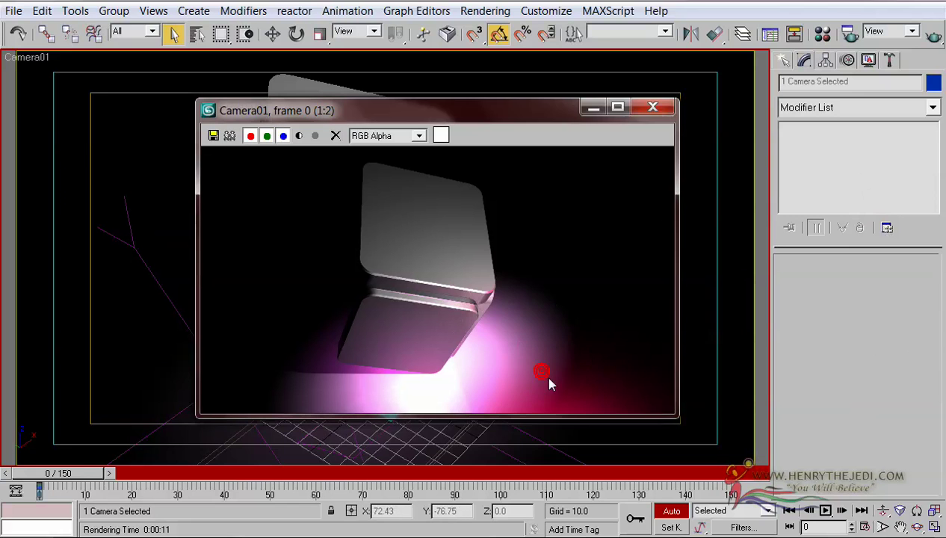
left_click(651, 109)
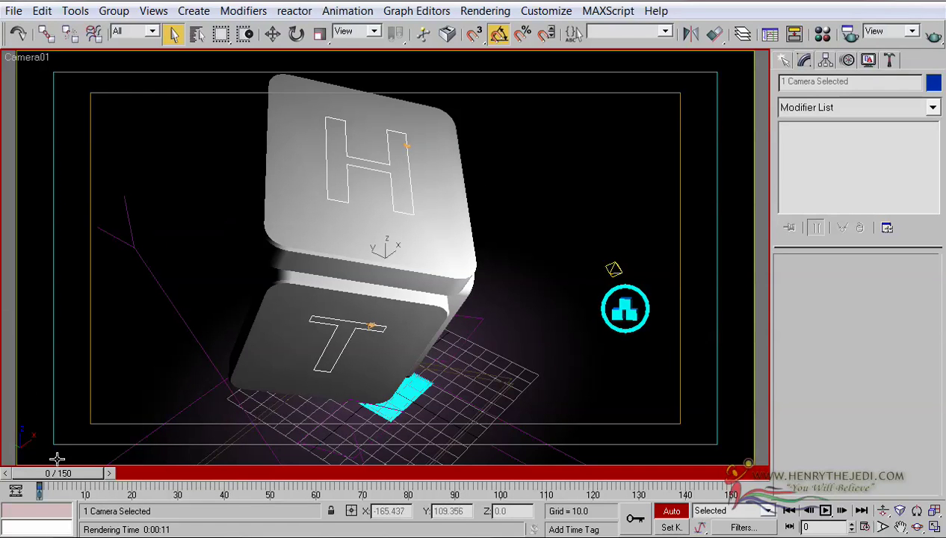
Key the camera at frame 56 with angle snap off, orbiting to show the H, T and J sides and dollying in slightly.
left_click_drag(61, 474, 304, 479)
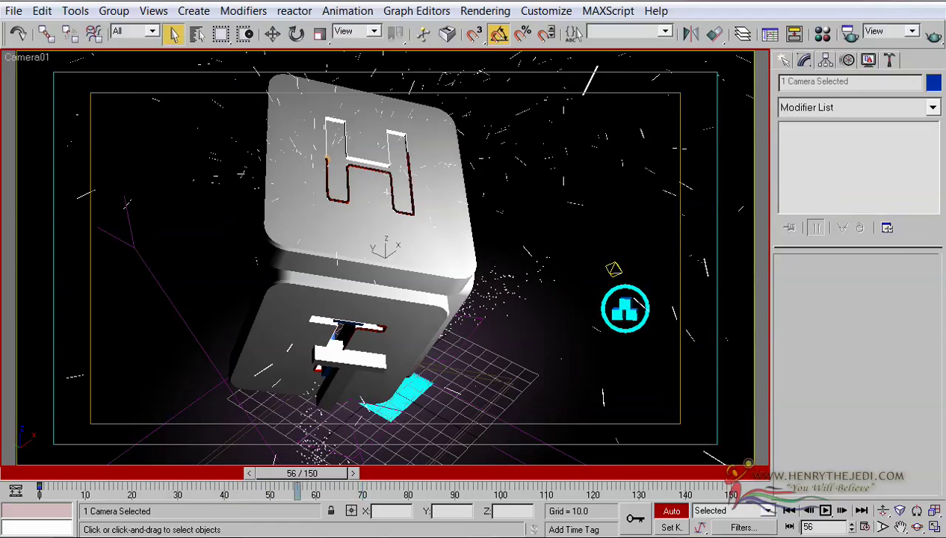
left_click(918, 526)
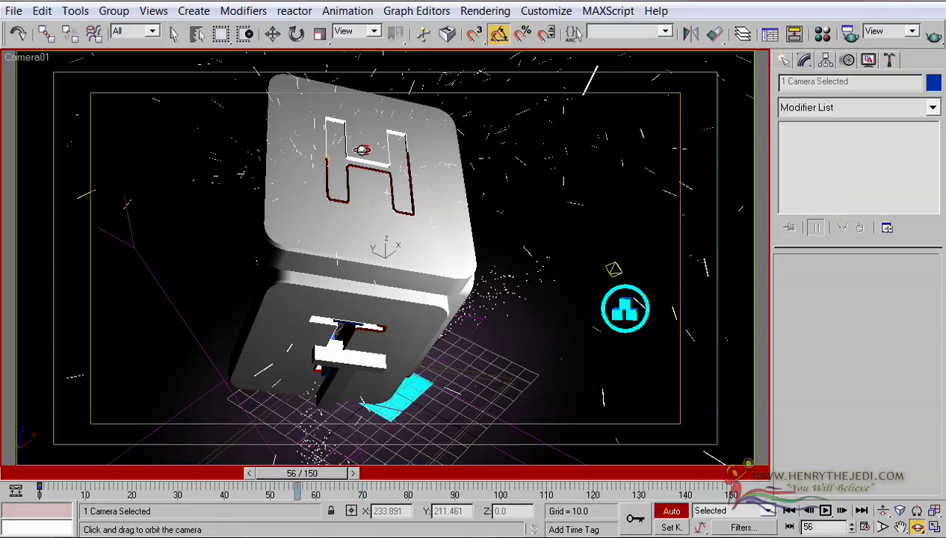
left_click_drag(352, 144, 366, 179)
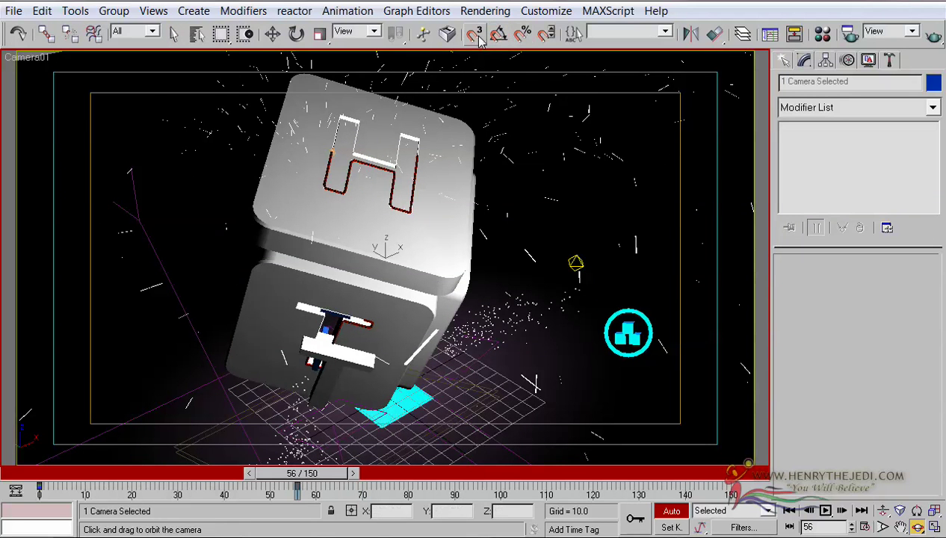
left_click_drag(437, 225, 412, 200)
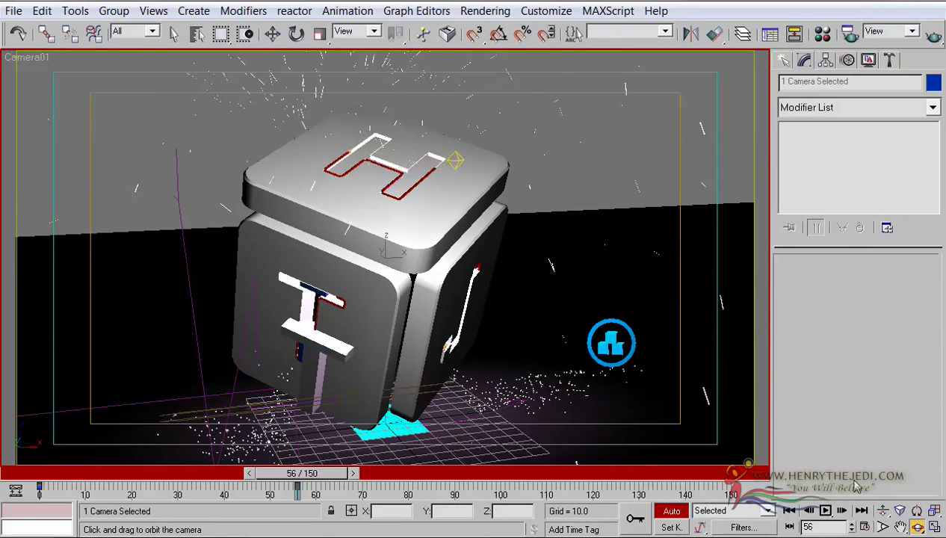
left_click(882, 511)
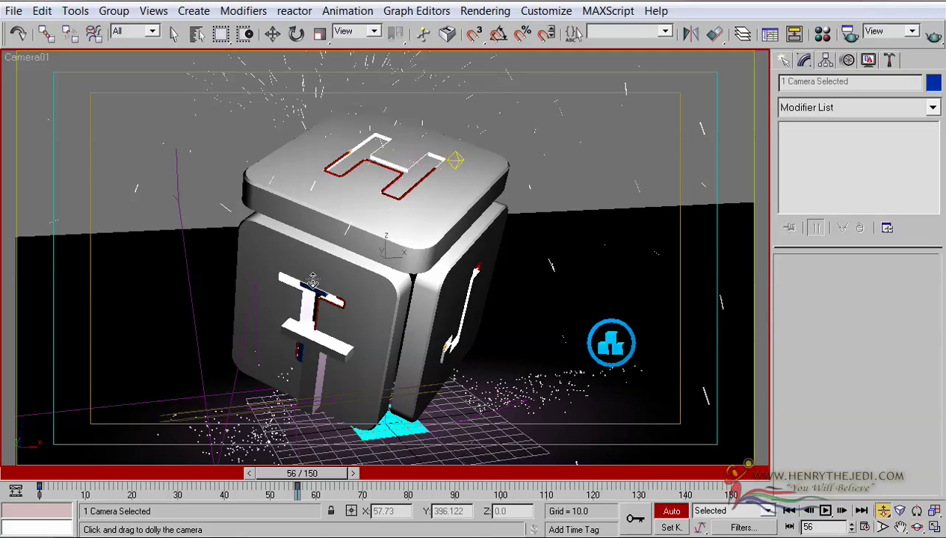
left_click_drag(326, 288, 379, 233)
middle_click_drag(379, 233, 381, 242)
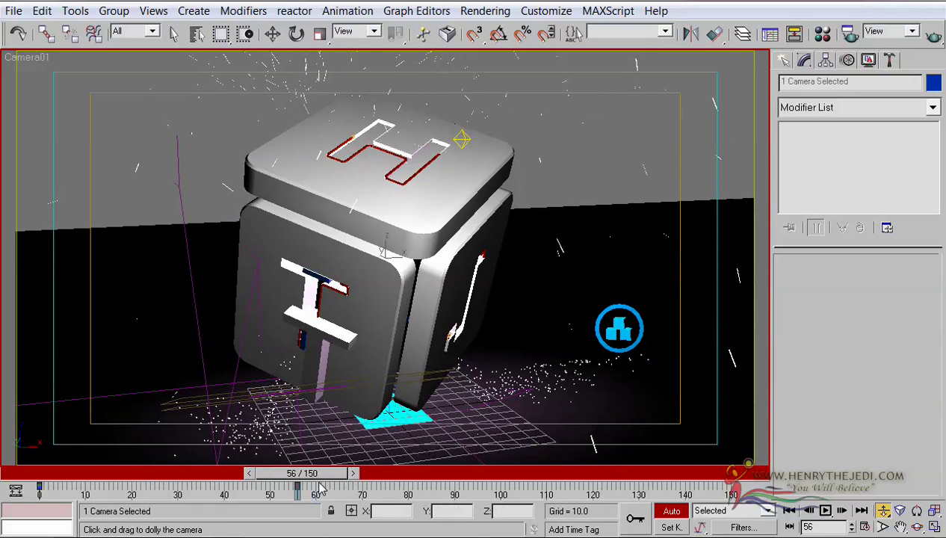
Key the camera at frame 90 by orbiting it sideways until the cube's front corner edge faces the view.
left_click_drag(253, 479, 471, 489)
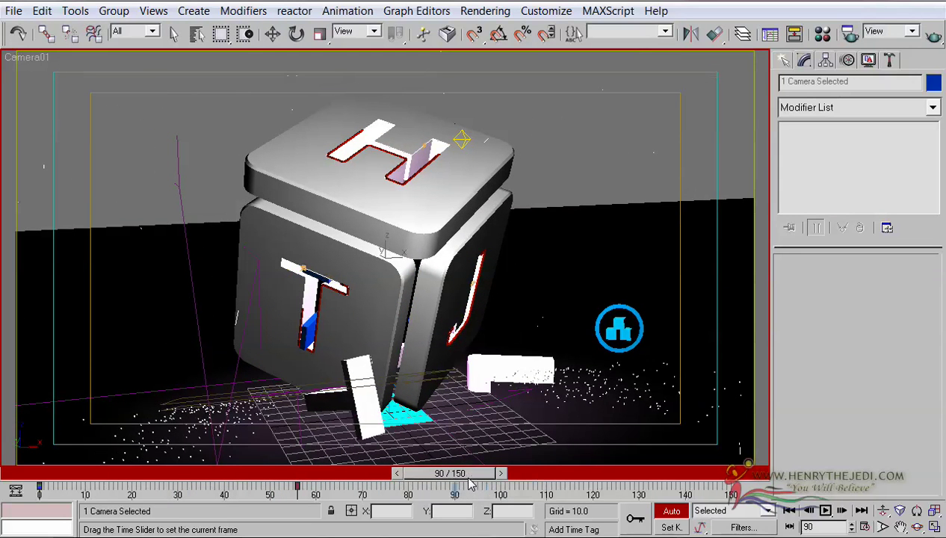
left_click(883, 510)
left_click(916, 527)
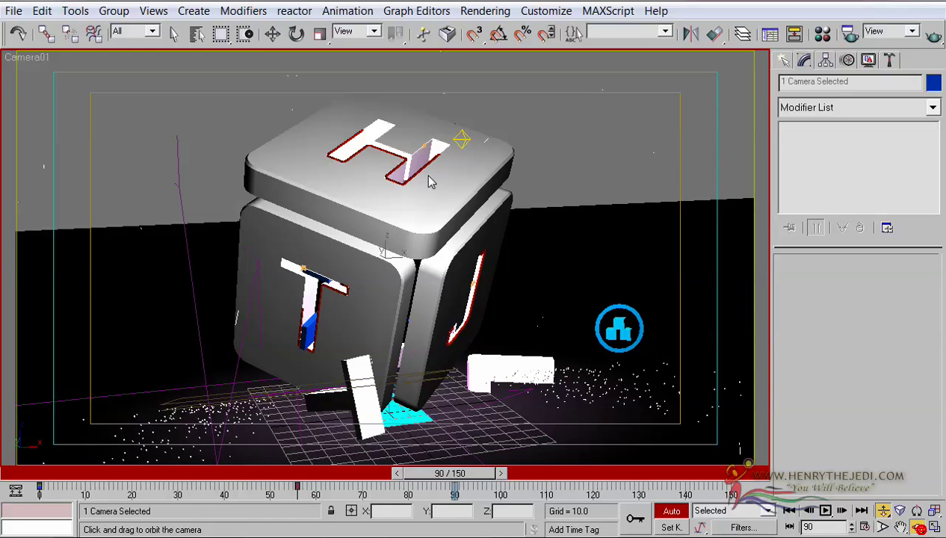
left_click_drag(431, 179, 400, 185)
Key a slight further orbit of the camera at frame 150, and turn off automatic keyframing.
left_click_drag(478, 473, 710, 473)
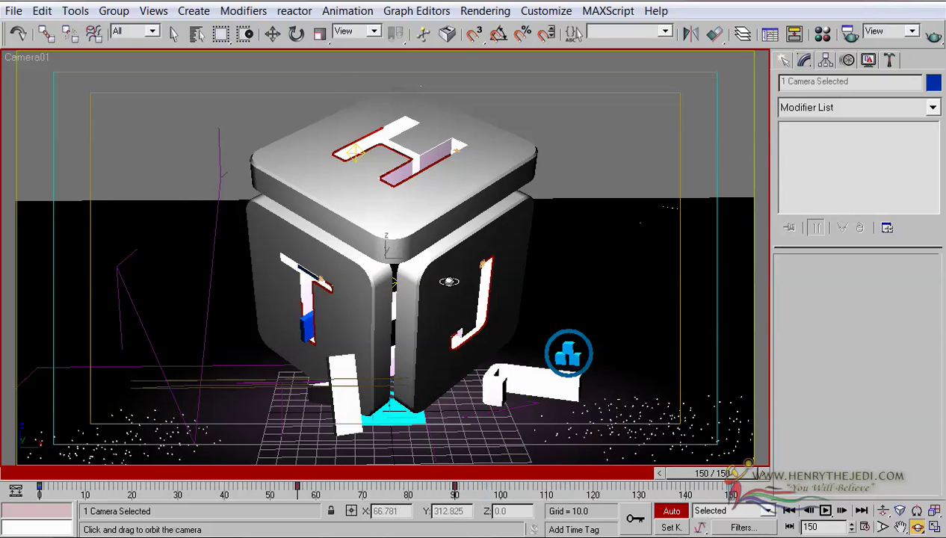
left_click_drag(454, 275, 438, 275)
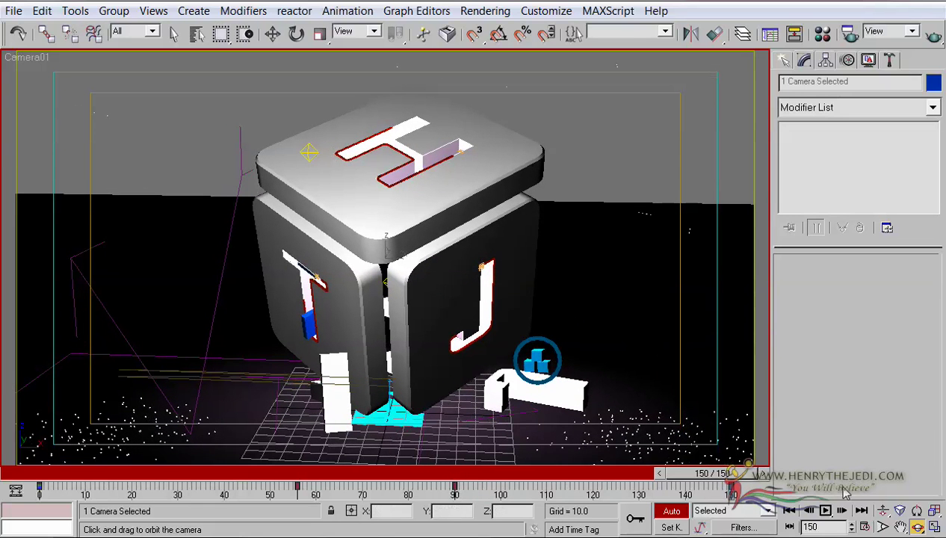
left_click(665, 512)
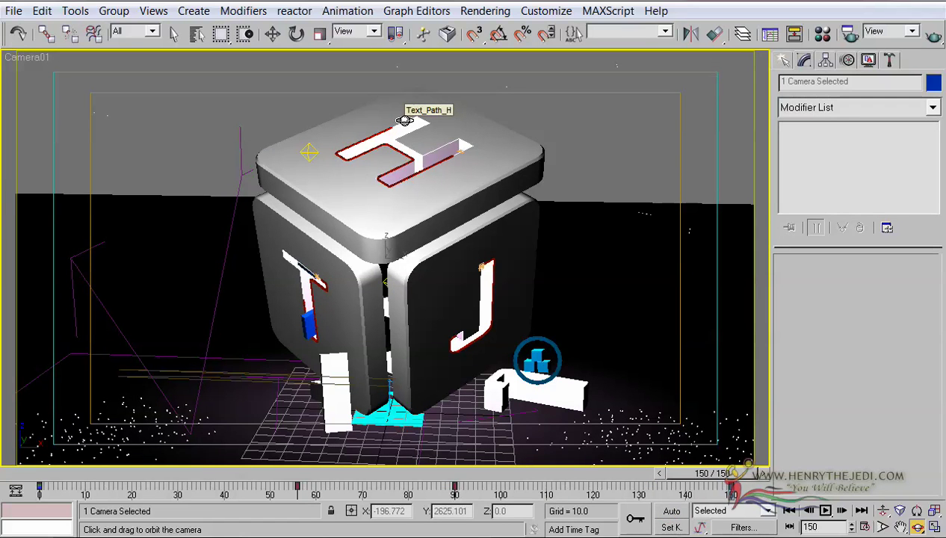
left_click(174, 33)
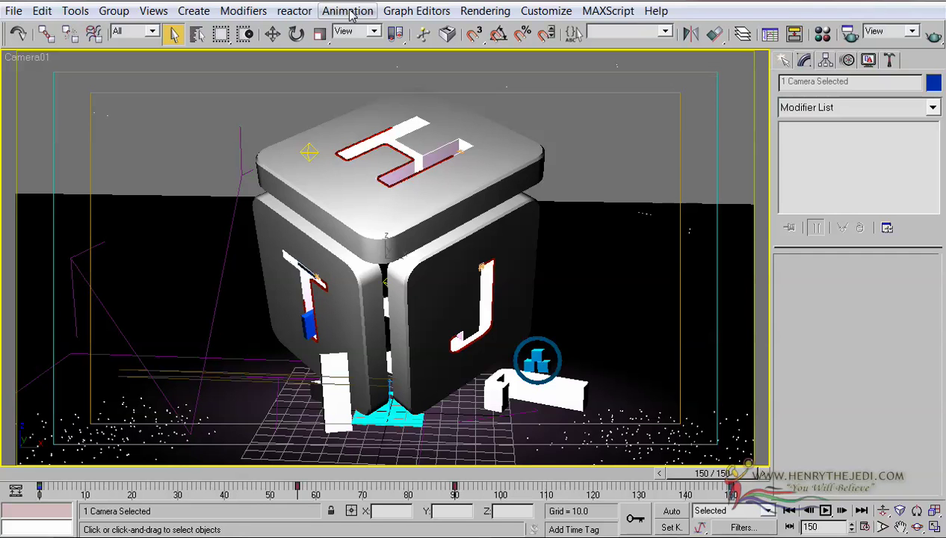
Create an AVI preview of the active time segment from Camera01 with Smooth + Highlights shading, and close the render settings.
left_click(345, 11)
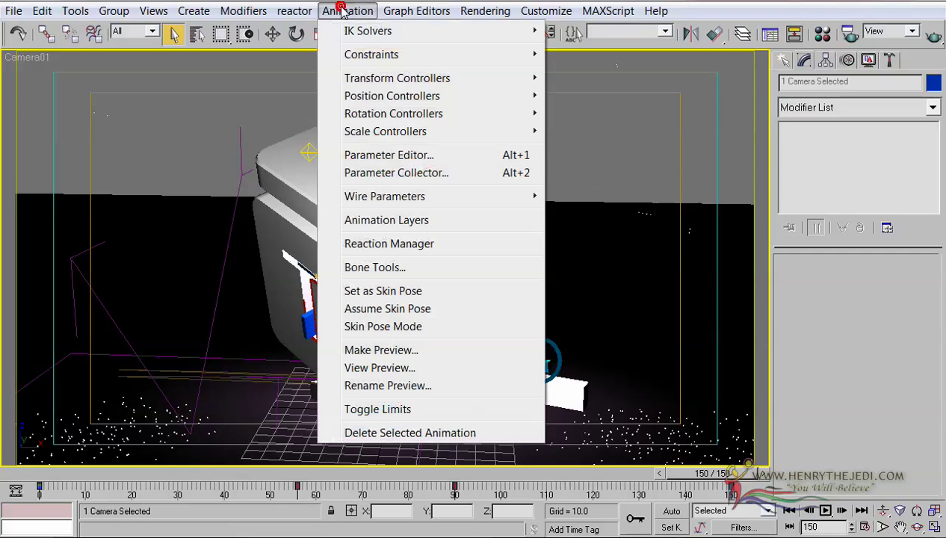
left_click(377, 348)
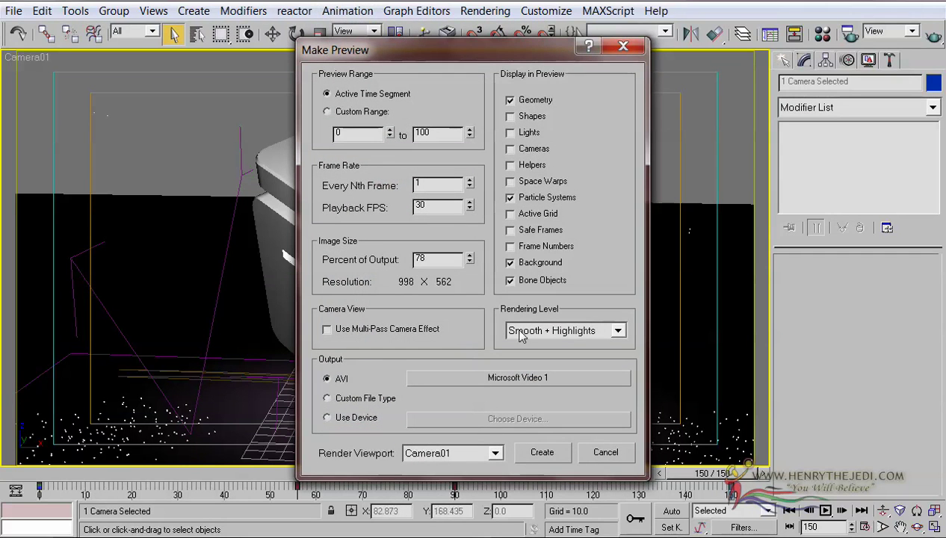
left_click(539, 451)
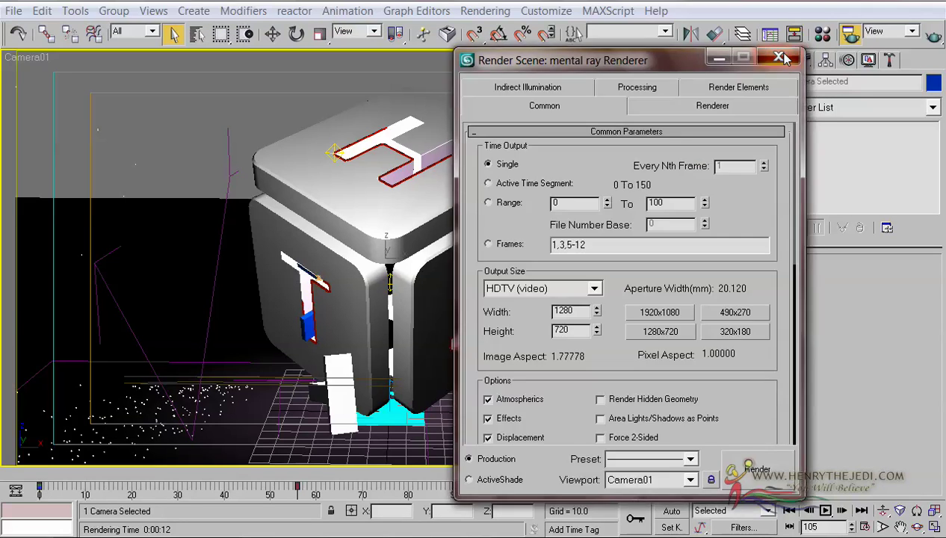
left_click(798, 45)
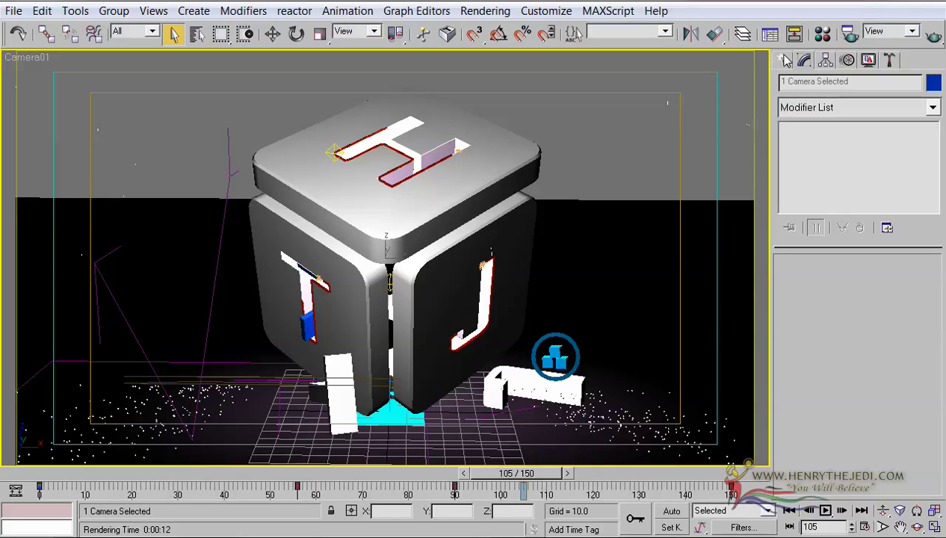
Set the scene render to the active time segment with an HDTV (video) output size of 1280x720.
left_click(485, 10)
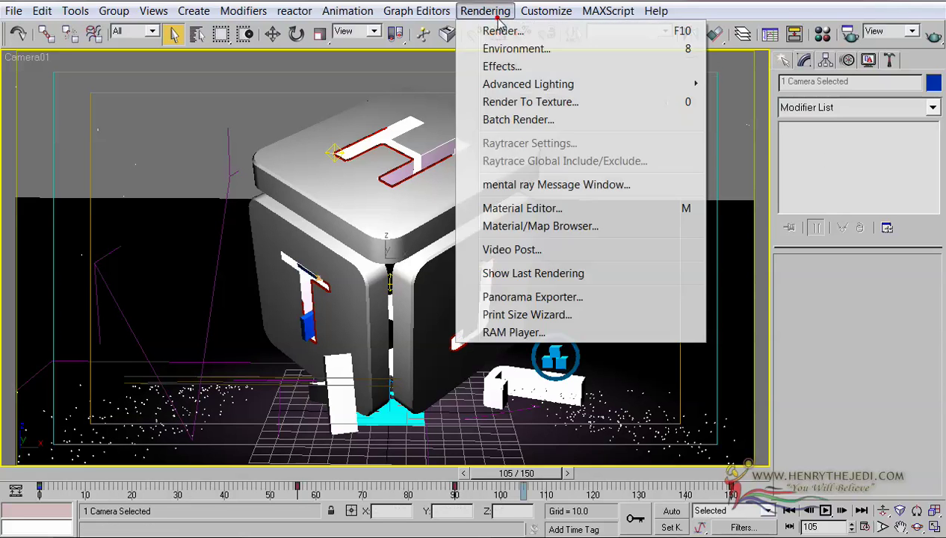
left_click(497, 30)
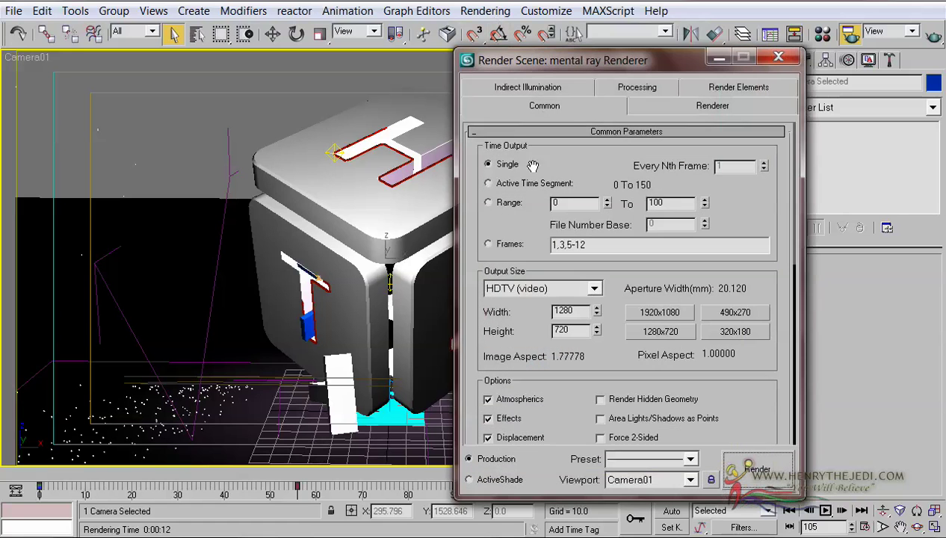
left_click(504, 187)
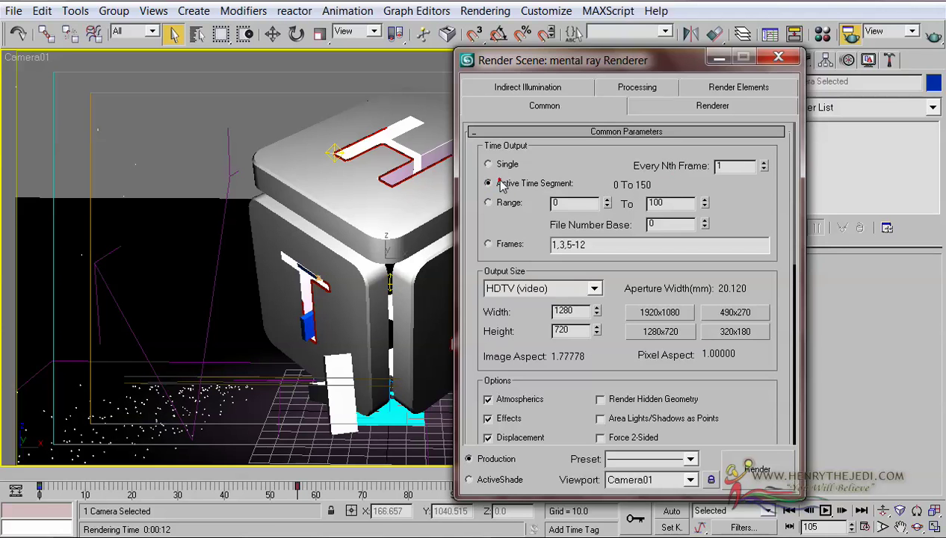
left_click_drag(508, 331, 516, 245)
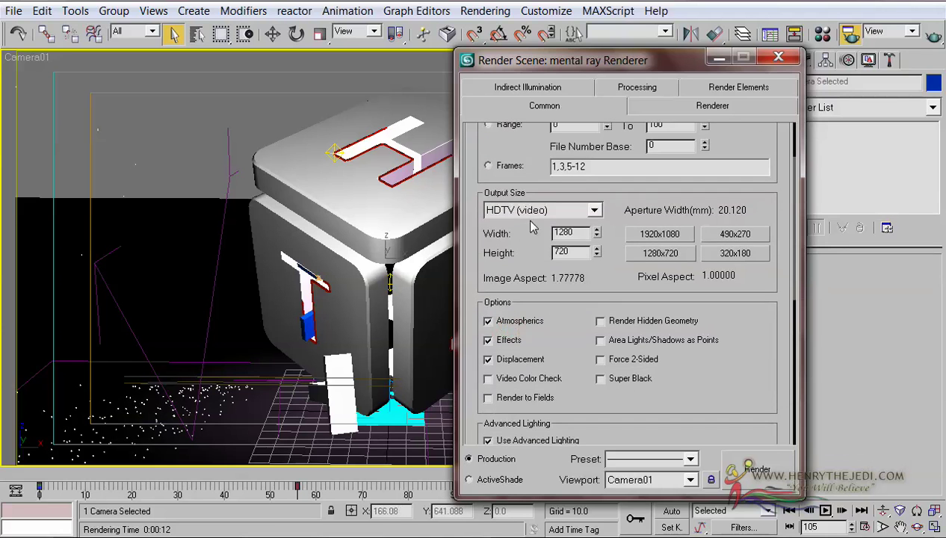
left_click(532, 212)
left_click(592, 441)
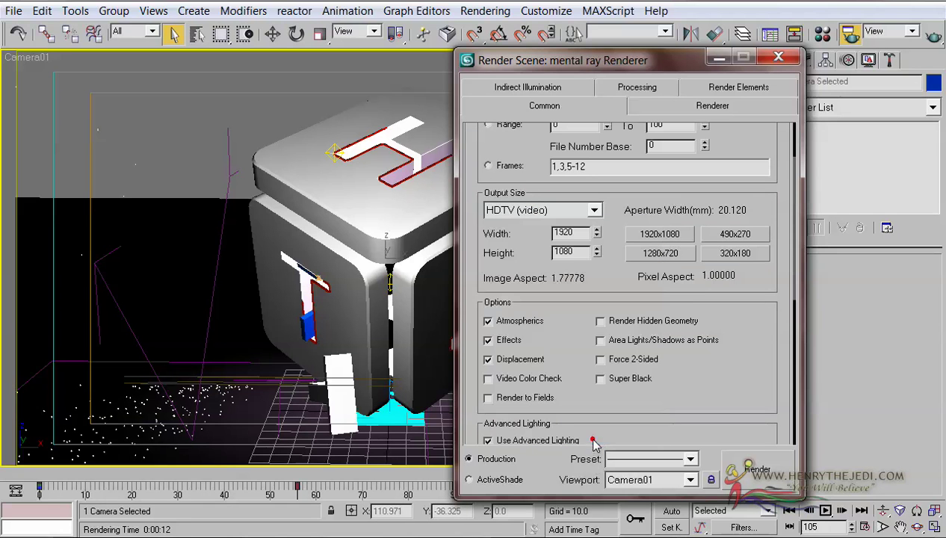
left_click(654, 254)
left_click_drag(514, 267, 523, 221)
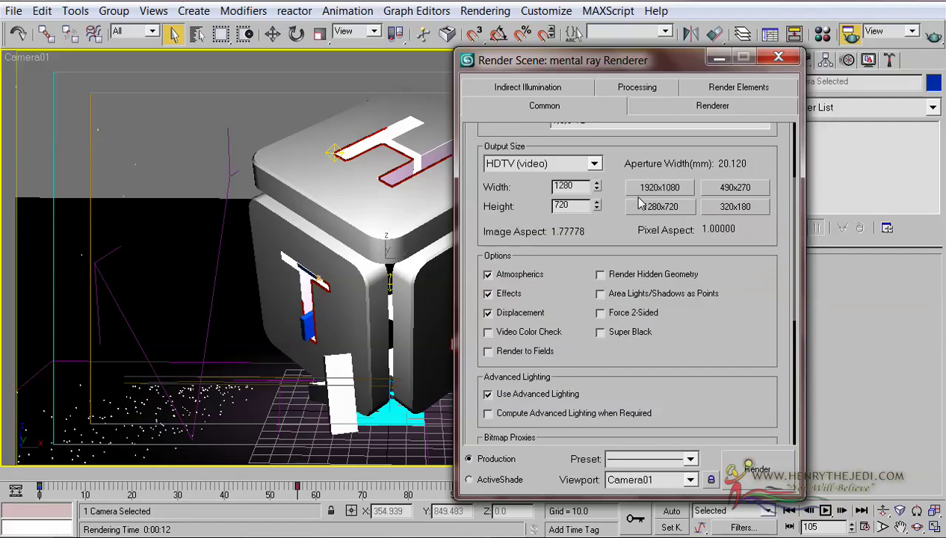
Open the render output file settings and create a folder named HTJ Cubilicious inside renderoutput.
scroll(617, 216, "down", 5)
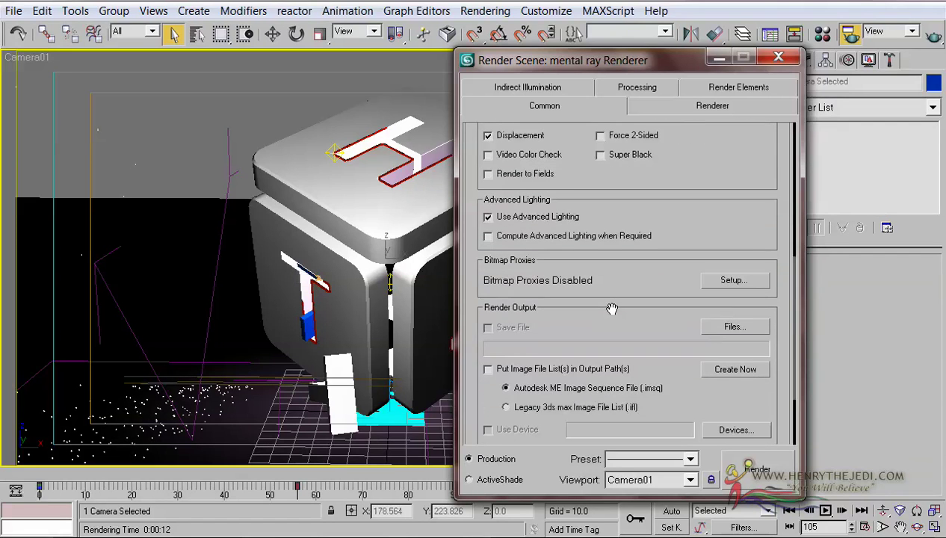
left_click_drag(485, 312, 508, 301)
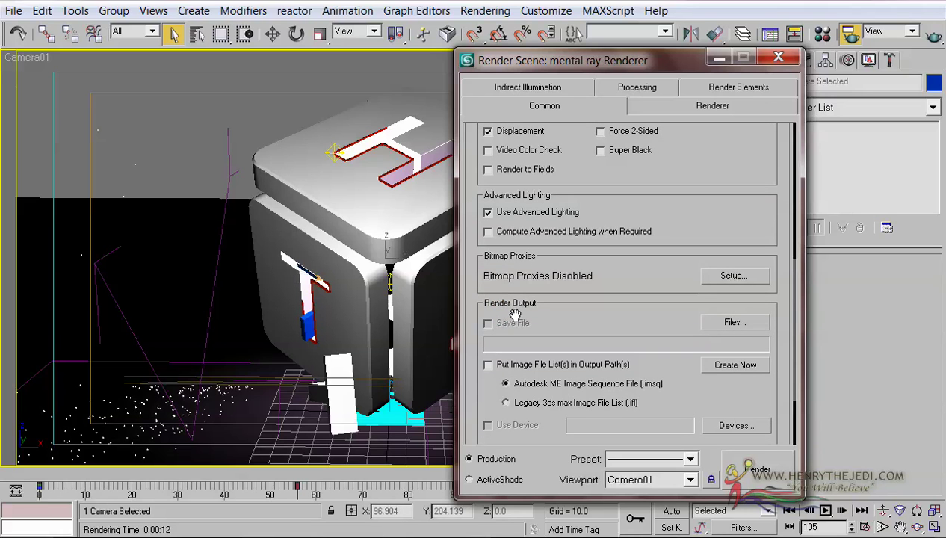
left_click(731, 321)
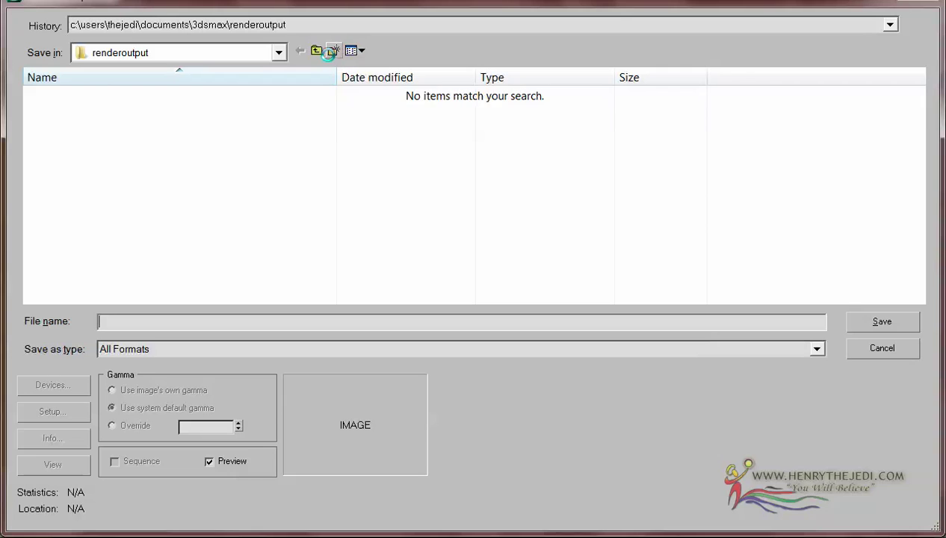
left_click(331, 54)
key("BackSpace")
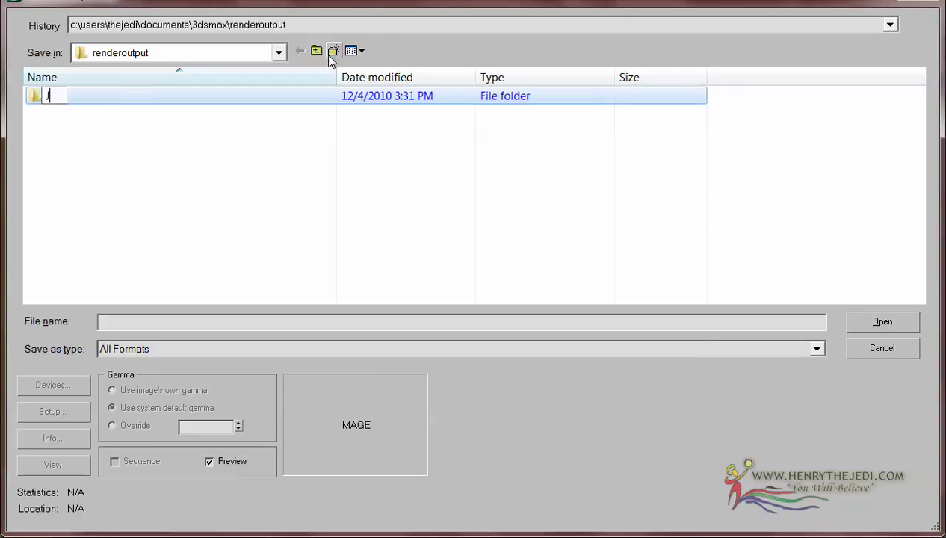
type("HTJ Cubil")
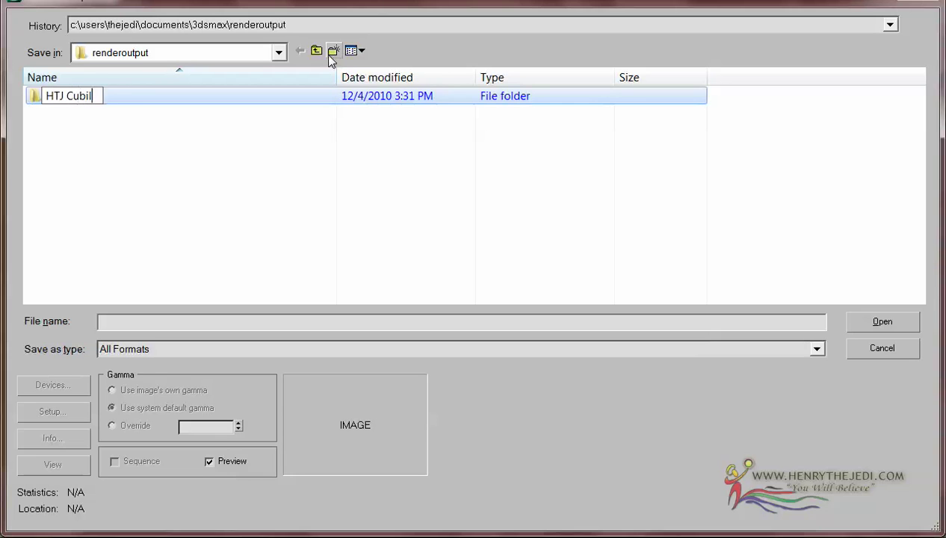
type("icious")
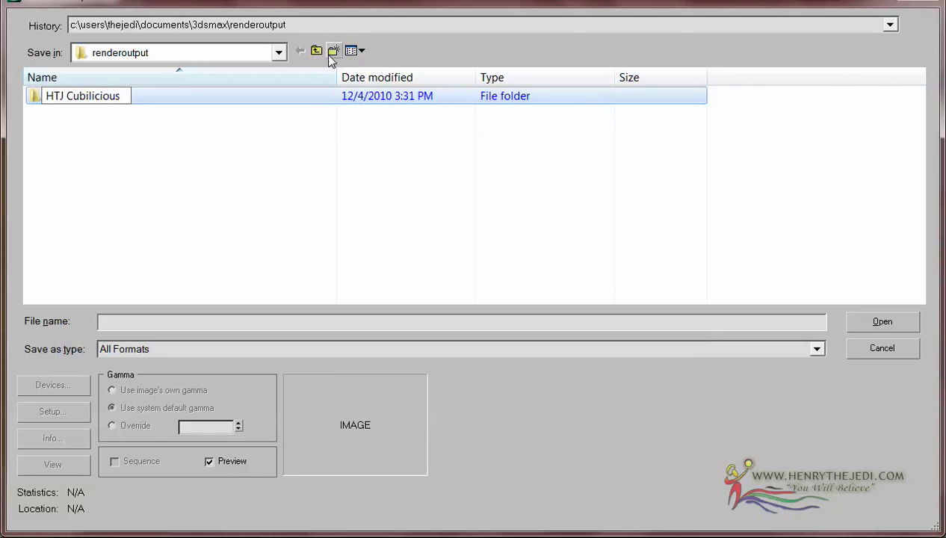
key("Return")
Open the new folder and name the output file HTJ Cubilicious, reusing the copied folder name.
left_click(90, 99)
right_click(88, 98)
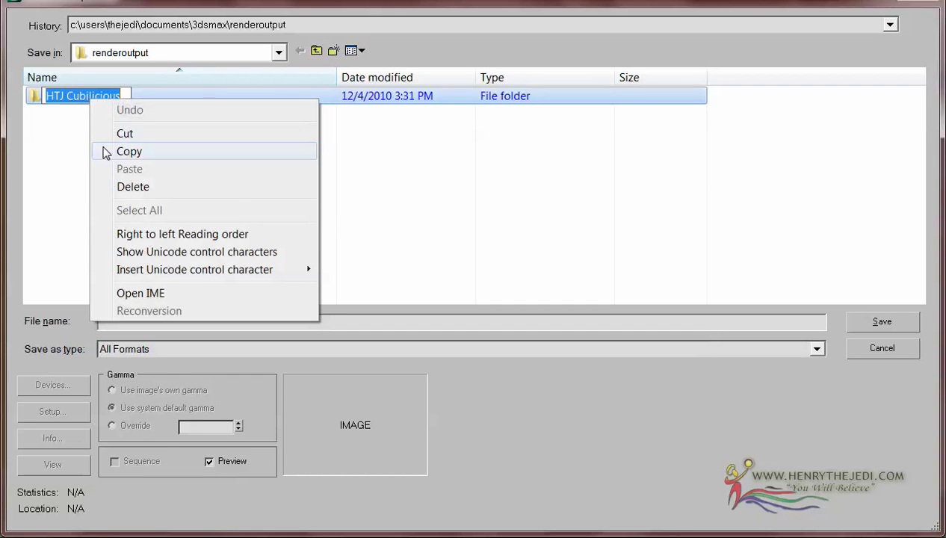
left_click(103, 151)
left_click(90, 144)
double_click(86, 98)
left_click(116, 322)
right_click(117, 321)
left_click(157, 176)
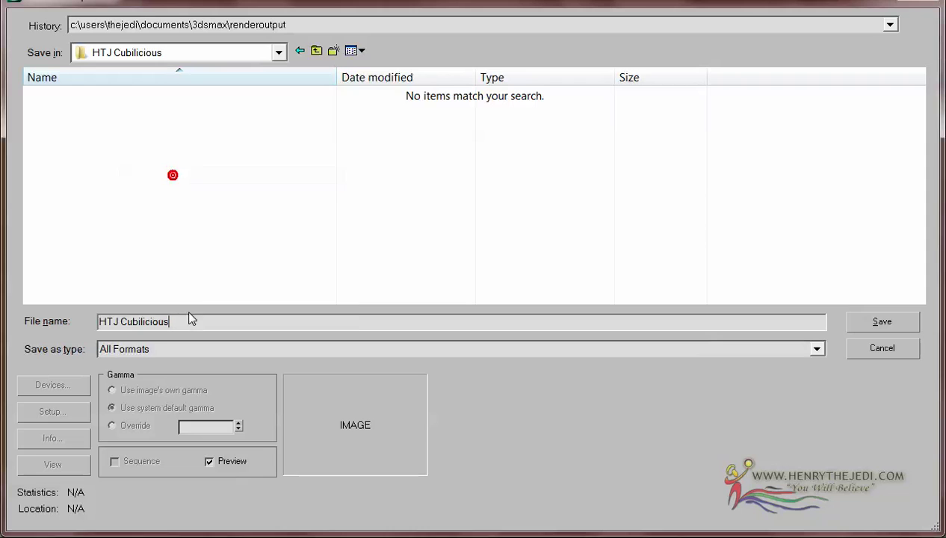
Save the render output as a PNG image file with RGB 48 bit colors and the alpha channel enabled.
left_click(172, 351)
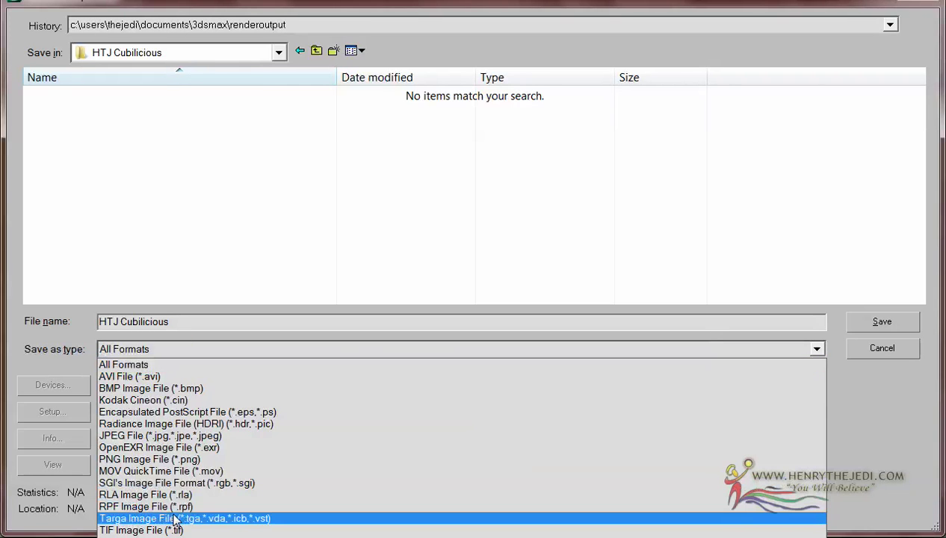
left_click(188, 459)
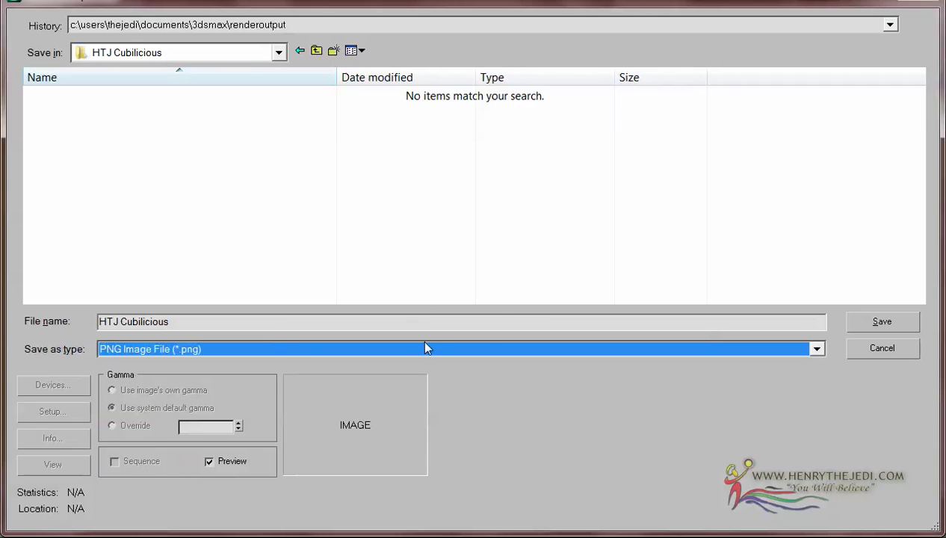
left_click(900, 322)
left_click(34, 156)
left_click(33, 156)
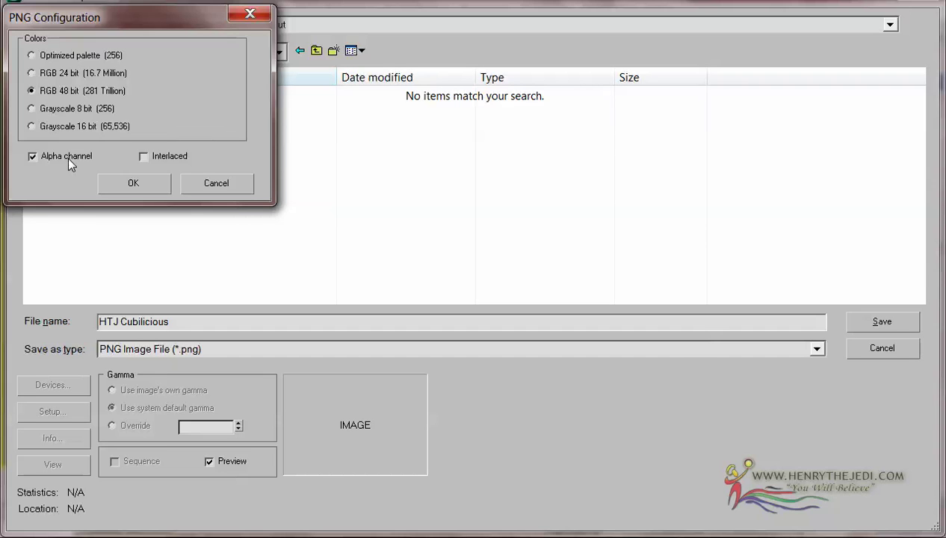
left_click(160, 191)
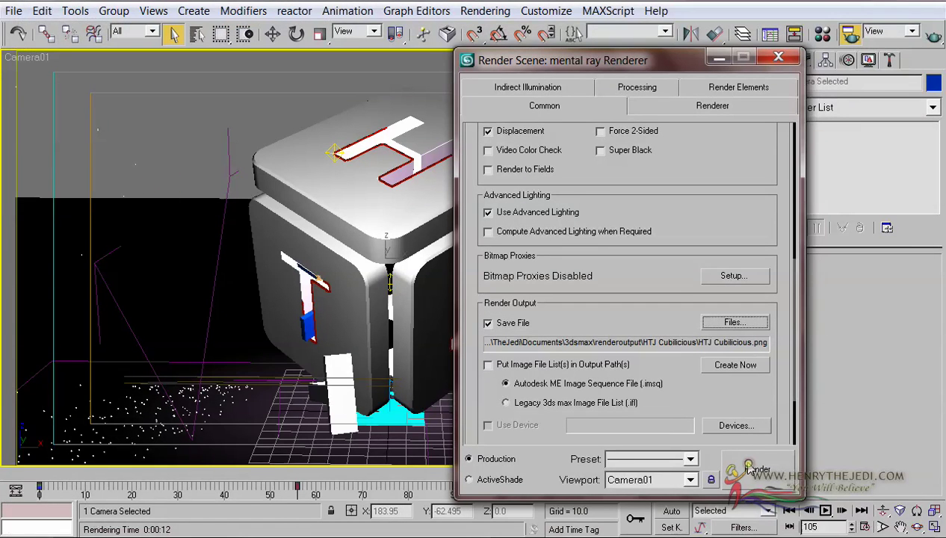
Start rendering the animation from Camera01, and move and enlarge the progress window to show more of the render details.
left_click(750, 467)
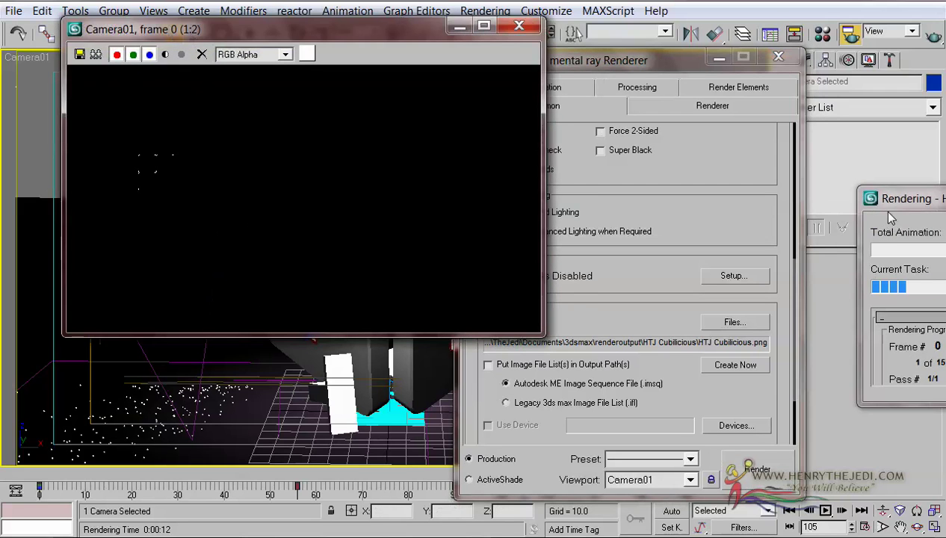
left_click_drag(893, 199, 494, 154)
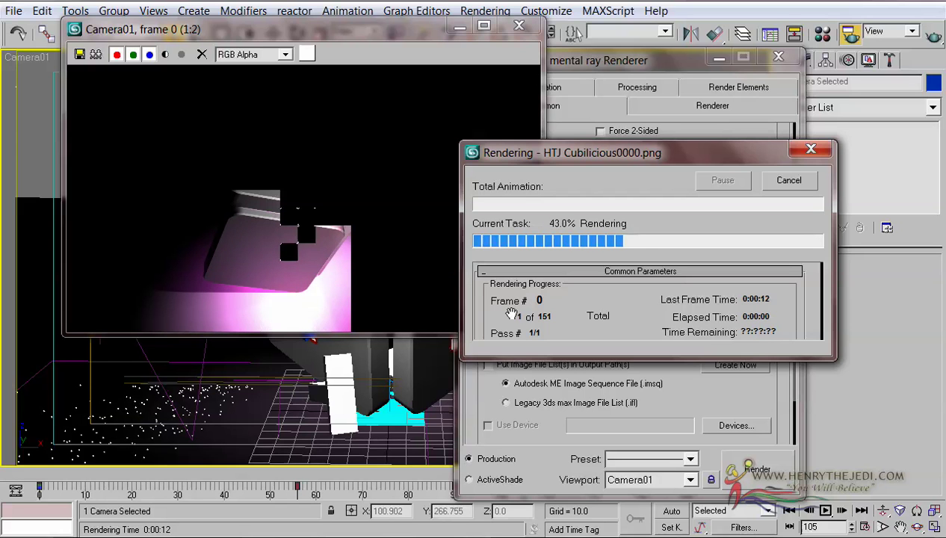
left_click_drag(516, 359, 526, 399)
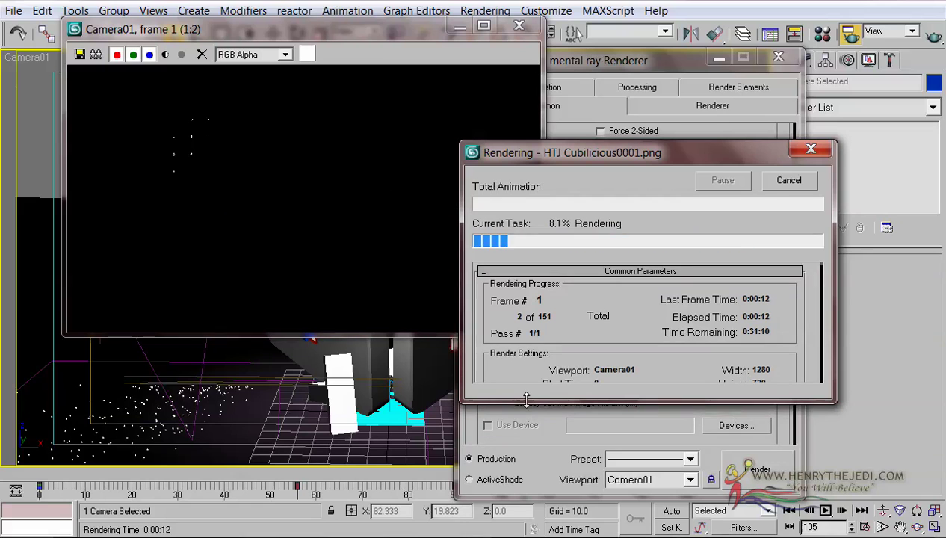